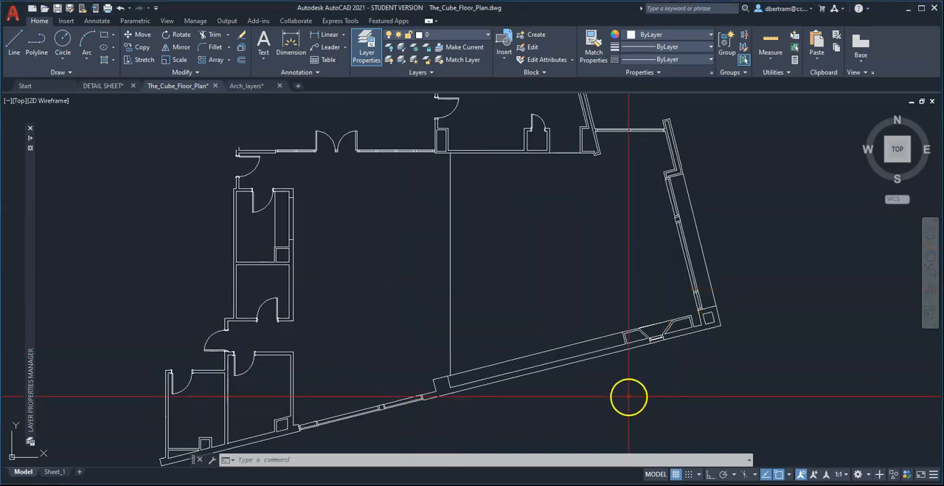
Widen the Color and Lineweight columns in the layer list of the floor plan drawing.
{"action": "scroll", "coordinate": [629, 399], "scroll_direction": "down", "scroll_amount": 2}
{"action": "middle_click_drag", "start_coordinate": [630, 395], "coordinate": [567, 367]}
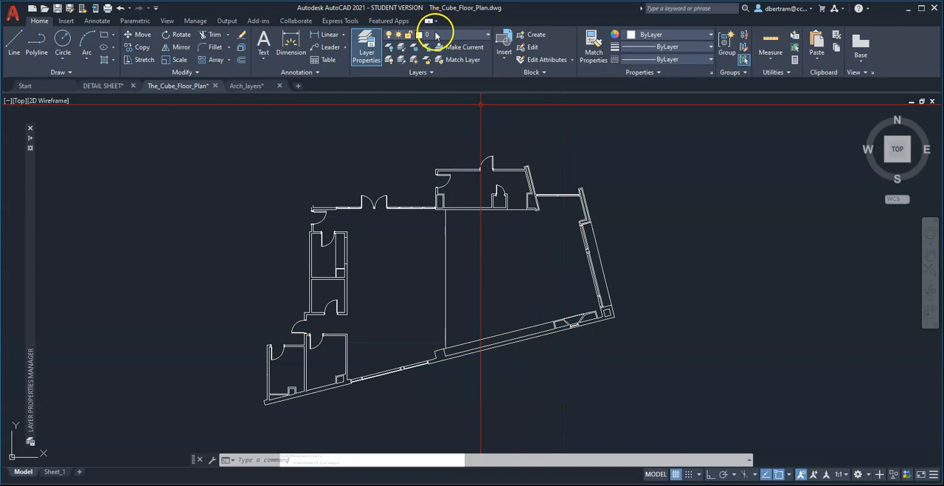
{"action": "left_click", "coordinate": [435, 36]}
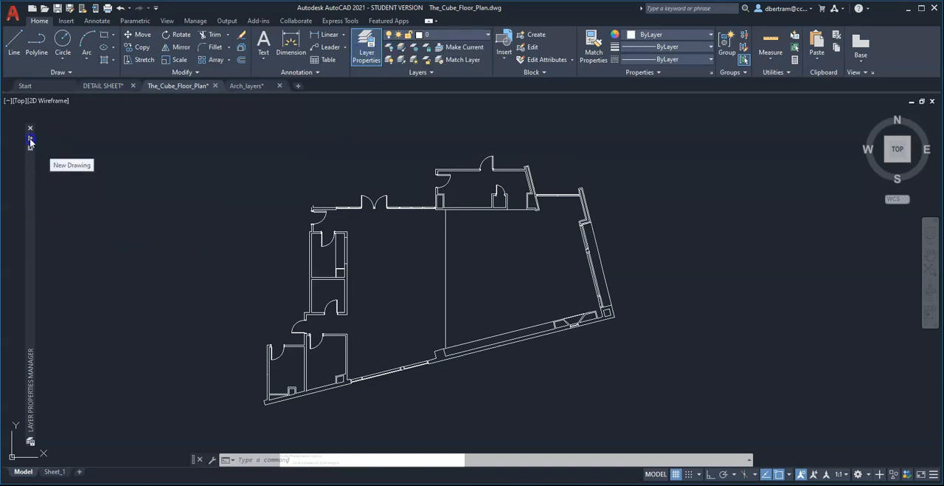
{"action": "mouse_move", "coordinate": [30, 143]}
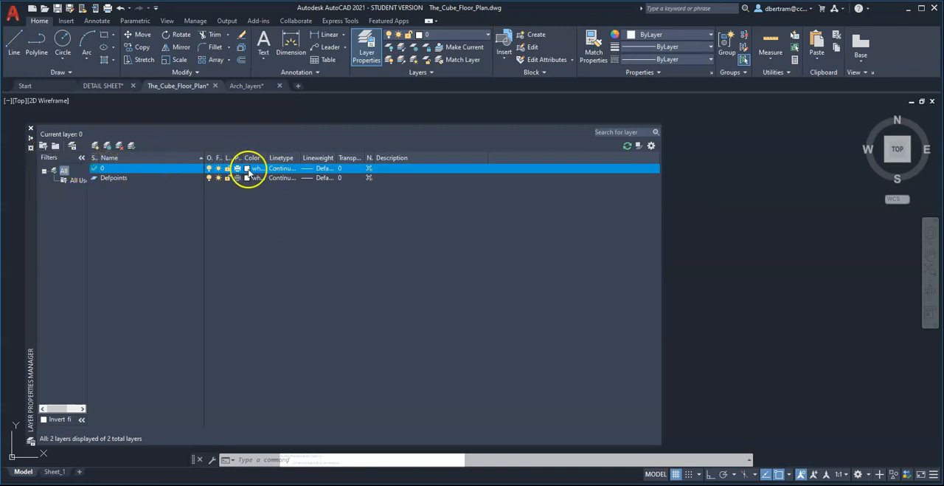
{"action": "left_click_drag", "start_coordinate": [268, 158], "coordinate": [309, 158]}
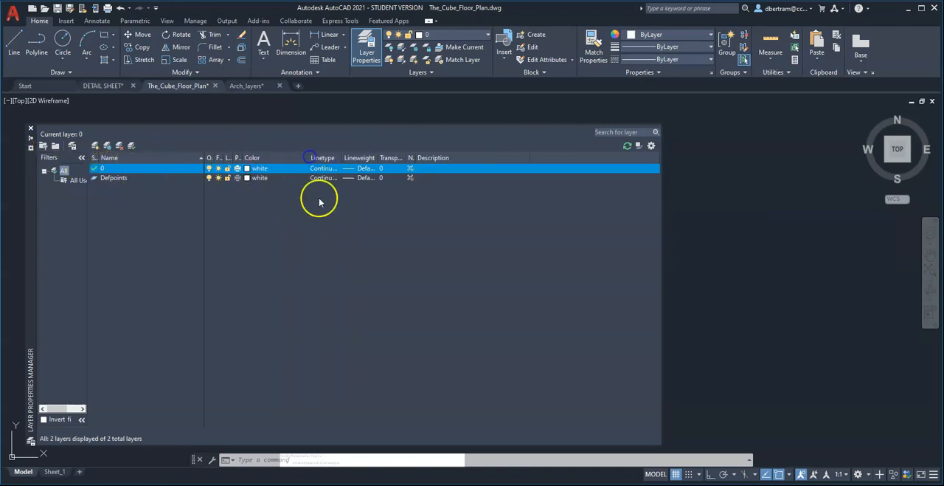
{"action": "left_click_drag", "start_coordinate": [376, 157], "coordinate": [399, 158]}
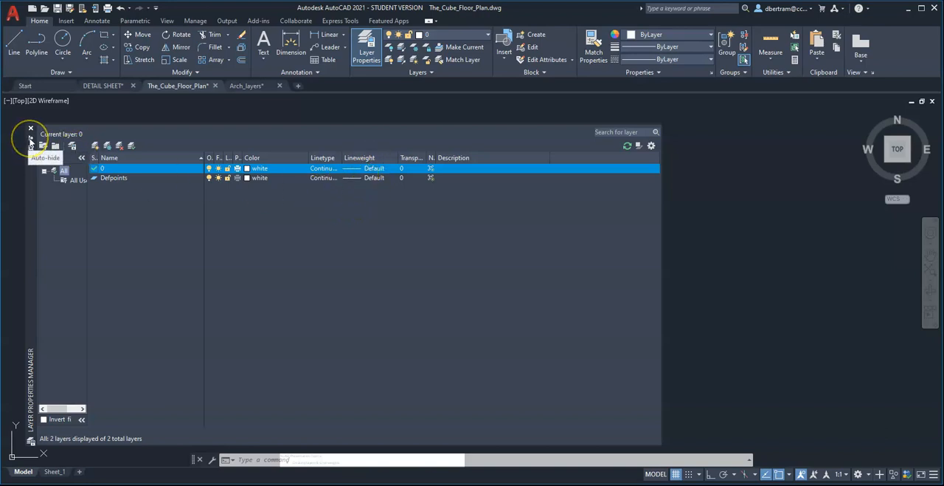
{"action": "left_click", "coordinate": [31, 140]}
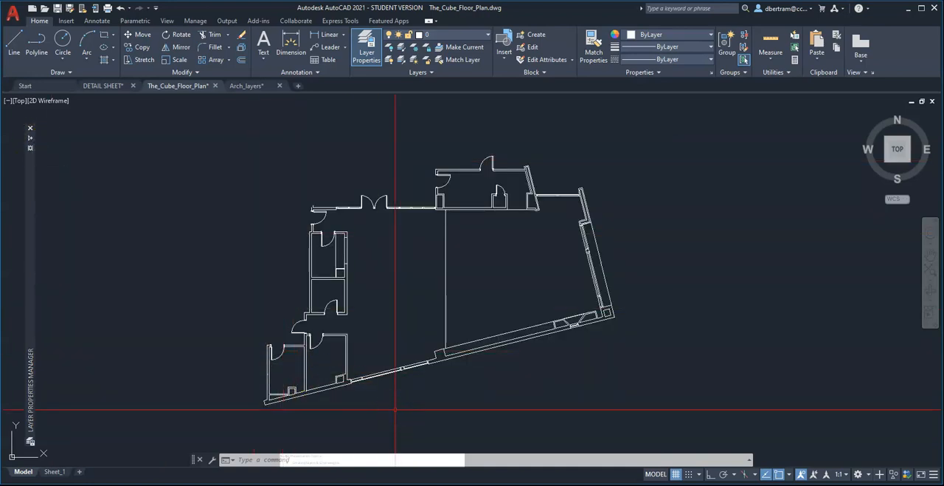
Switch to the Arch_layers drawing and move its expanded Layer Properties Manager toward the middle of the drawing area.
{"action": "key", "text": "ctrl+Tab"}
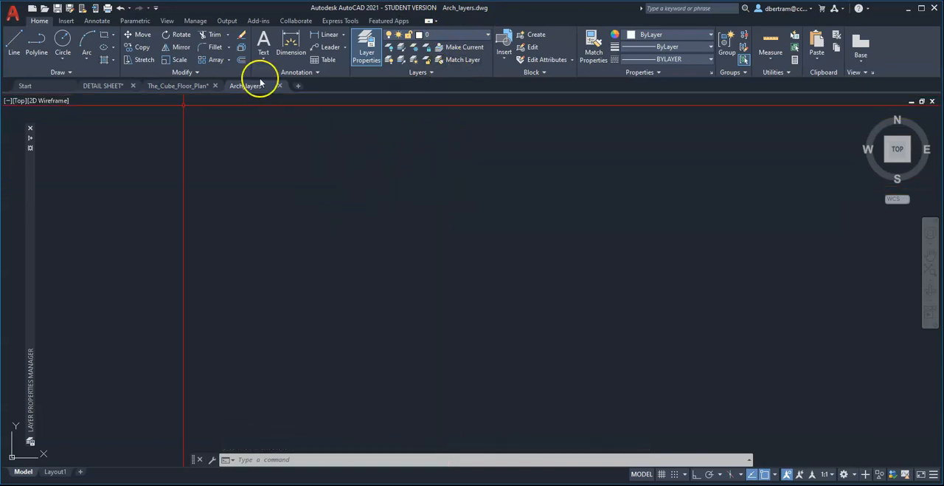
{"action": "mouse_move", "coordinate": [30, 143]}
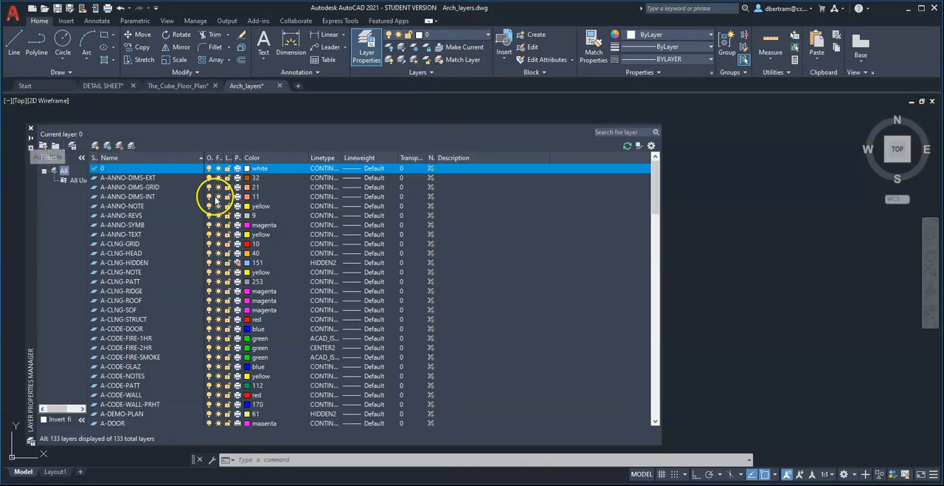
{"action": "left_click_drag", "start_coordinate": [29, 200], "coordinate": [47, 192]}
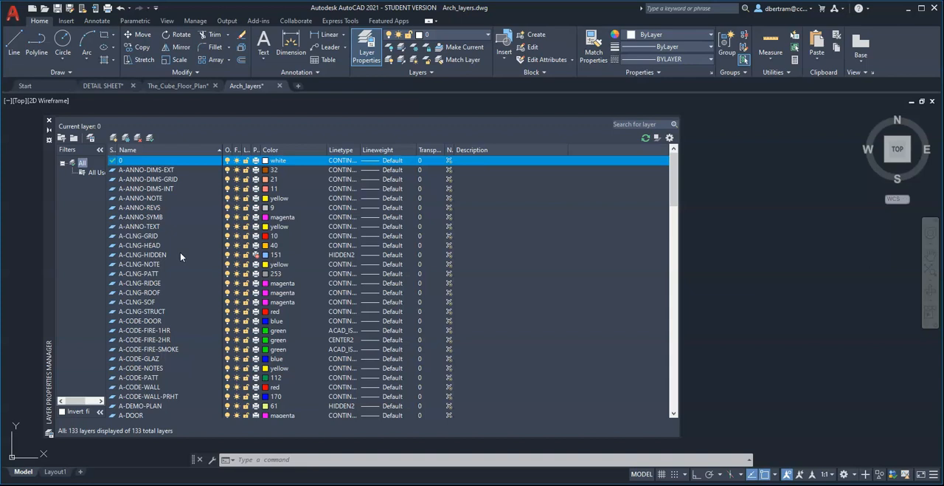
{"action": "scroll", "coordinate": [180, 252], "scroll_direction": "down", "scroll_amount": 12}
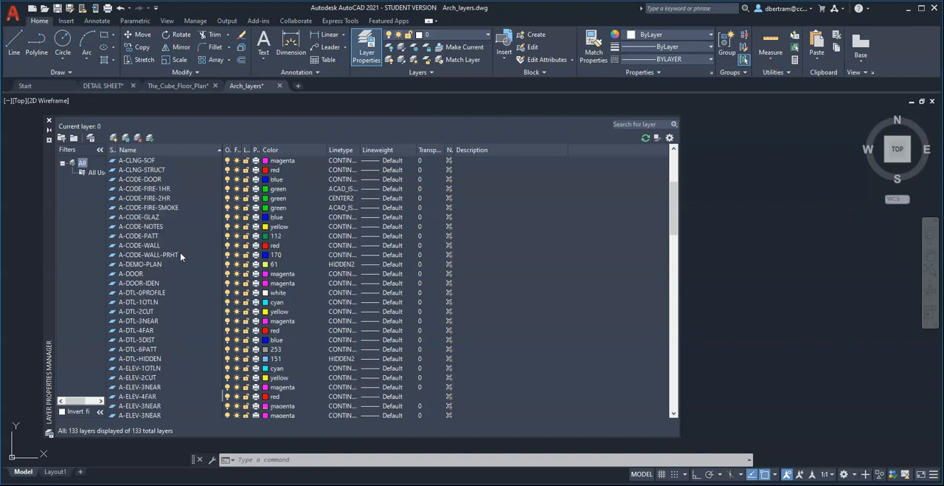
{"action": "scroll", "coordinate": [180, 255], "scroll_direction": "down", "scroll_amount": 18}
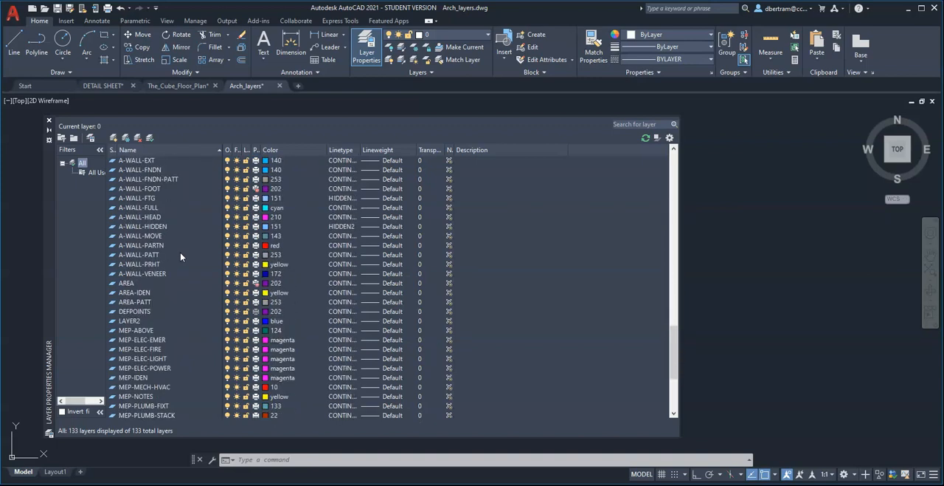
{"action": "scroll", "coordinate": [180, 253], "scroll_direction": "up", "scroll_amount": 20}
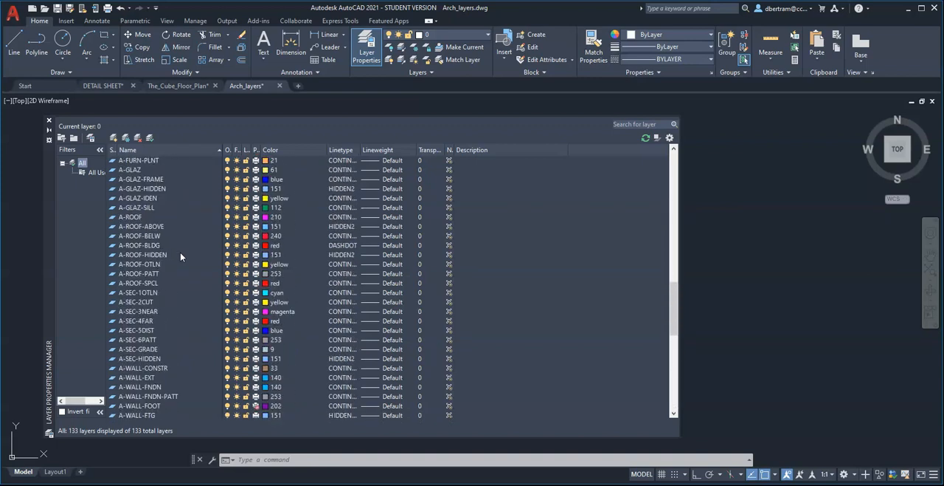
{"action": "scroll", "coordinate": [180, 252], "scroll_direction": "up", "scroll_amount": 9}
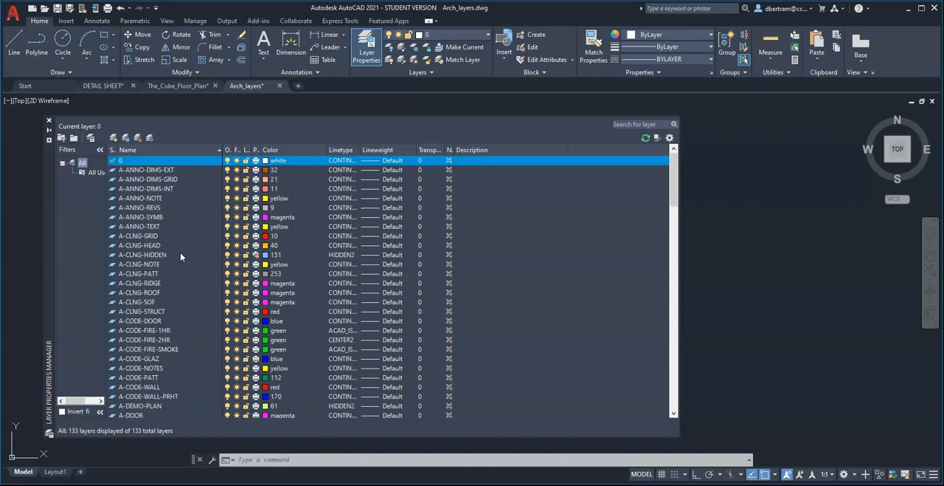
{"action": "left_click_drag", "start_coordinate": [48, 232], "coordinate": [190, 231]}
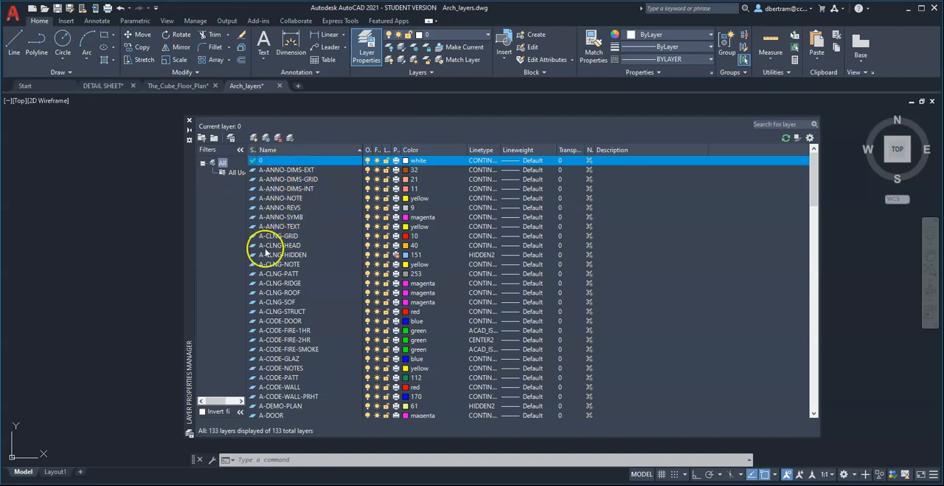
Examine how the layer names in the Arch_layers drawing are grouped by prefix, such as A, MEP, PS and S.
{"action": "scroll", "coordinate": [290, 229], "scroll_direction": "down", "scroll_amount": 12}
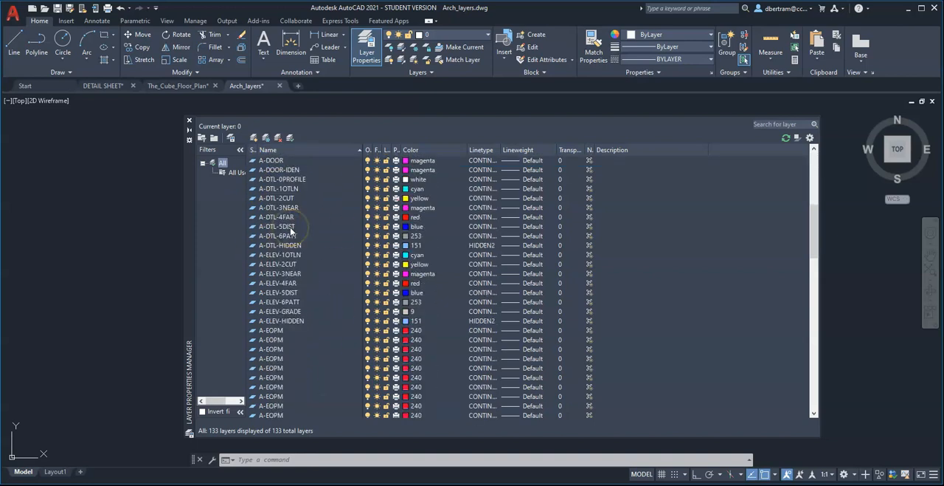
{"action": "scroll", "coordinate": [290, 230], "scroll_direction": "down", "scroll_amount": 15}
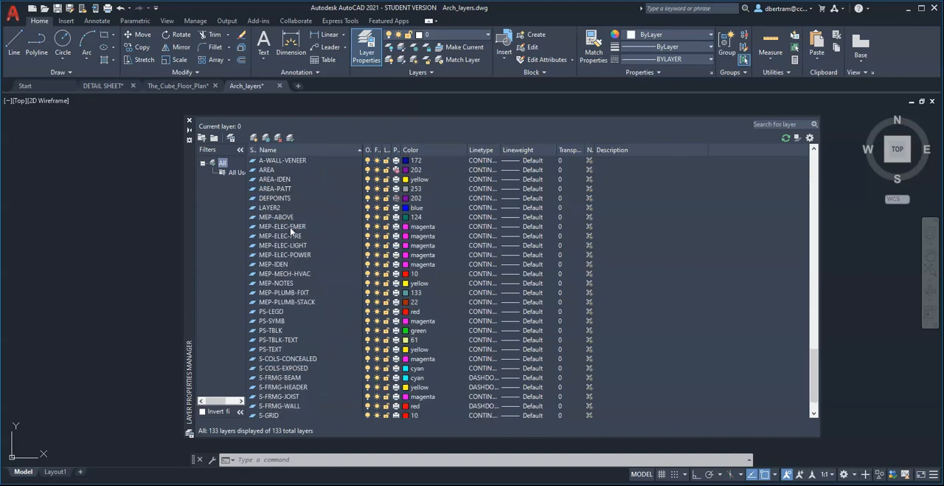
{"action": "scroll", "coordinate": [290, 228], "scroll_direction": "up", "scroll_amount": 20}
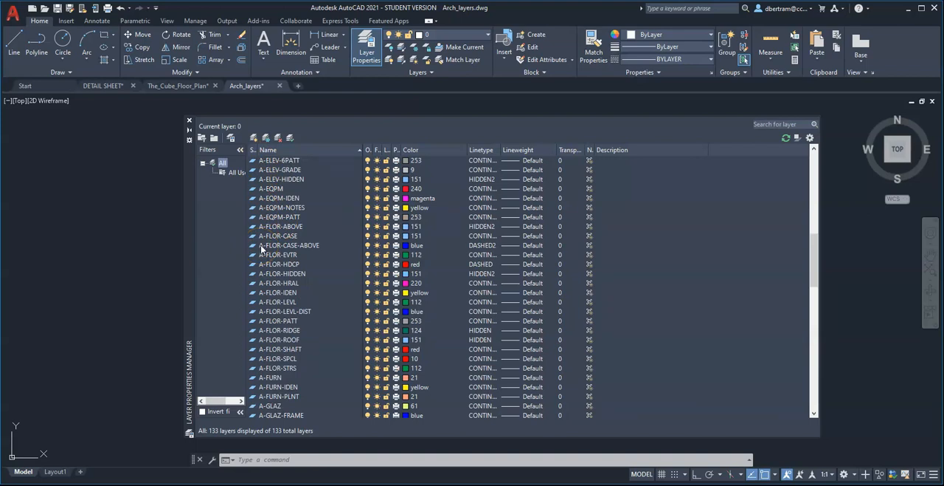
{"action": "scroll", "coordinate": [261, 249], "scroll_direction": "down", "scroll_amount": 20}
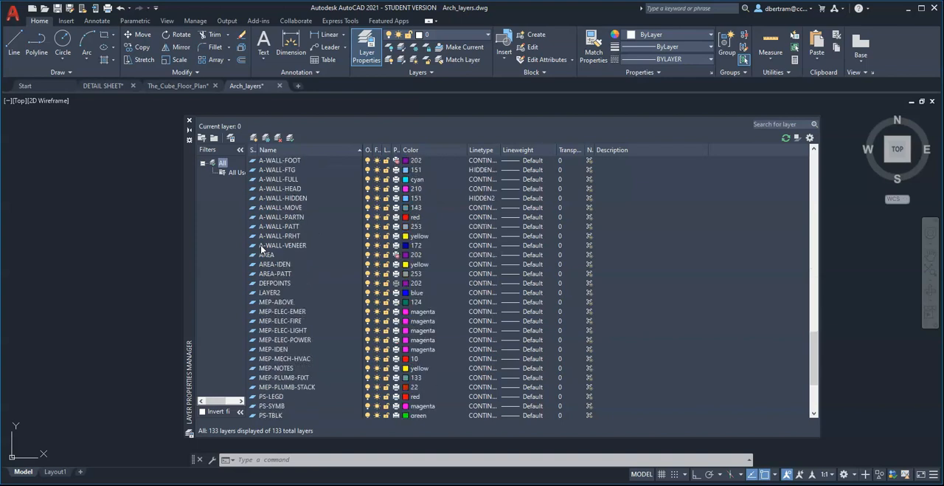
{"action": "scroll", "coordinate": [262, 255], "scroll_direction": "down", "scroll_amount": 3}
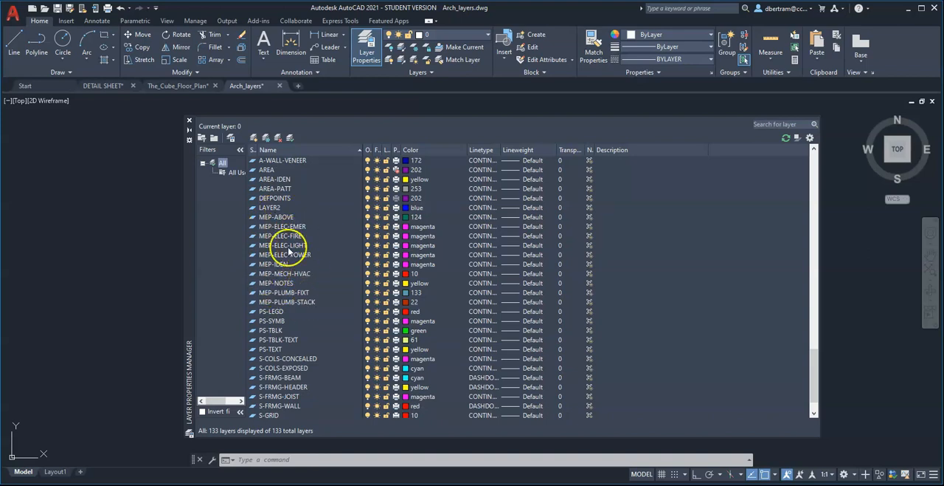
{"action": "scroll", "coordinate": [288, 251], "scroll_direction": "down", "scroll_amount": 2}
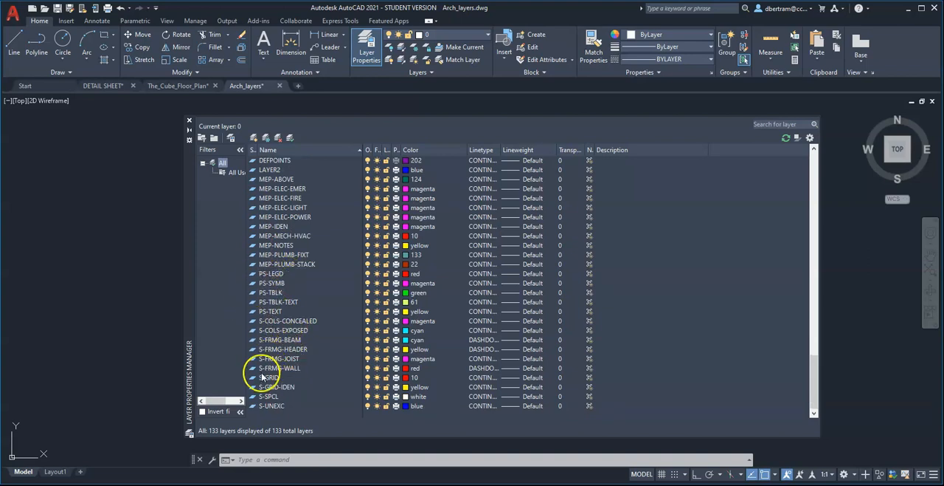
{"action": "scroll", "coordinate": [308, 336], "scroll_direction": "up", "scroll_amount": 20}
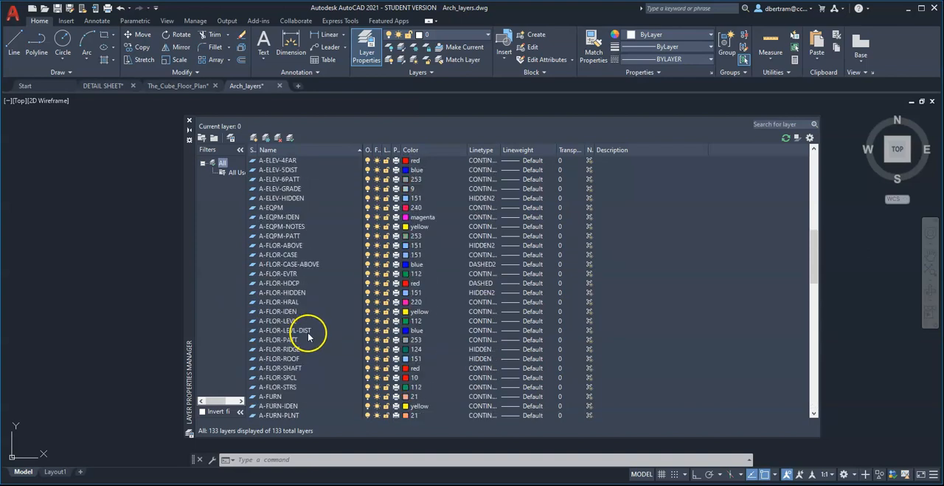
{"action": "scroll", "coordinate": [309, 333], "scroll_direction": "up", "scroll_amount": 1}
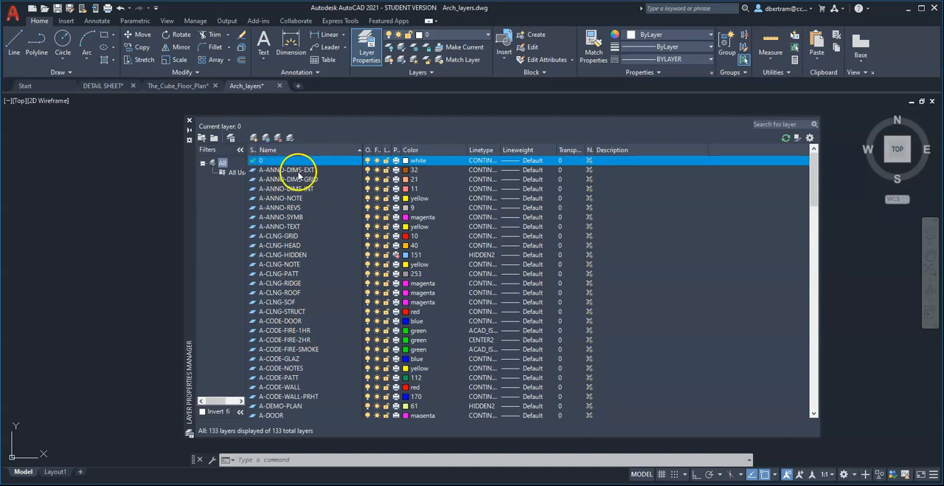
Highlight the annotation layers A-ANNO-DIMS-EXT through A-ANNO-TEXT, followed by the ceiling layers A-CLNG-GRID through A-CLNG-STRUCT.
{"action": "left_click", "coordinate": [278, 170]}
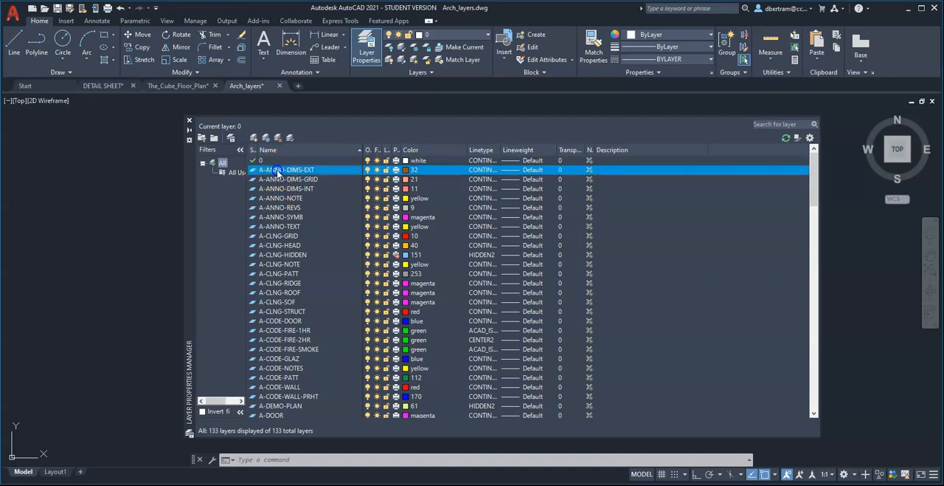
{"action": "left_click", "coordinate": [280, 227], "text": "shift"}
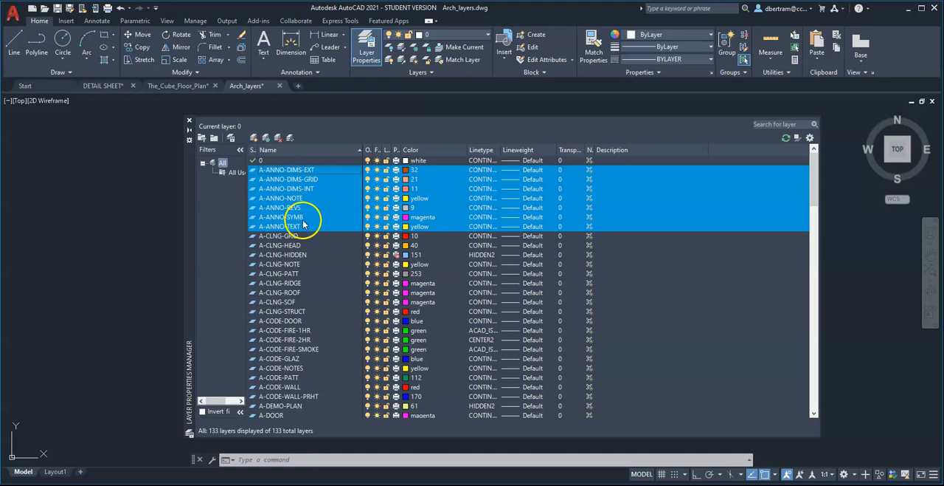
{"action": "left_click", "coordinate": [284, 236]}
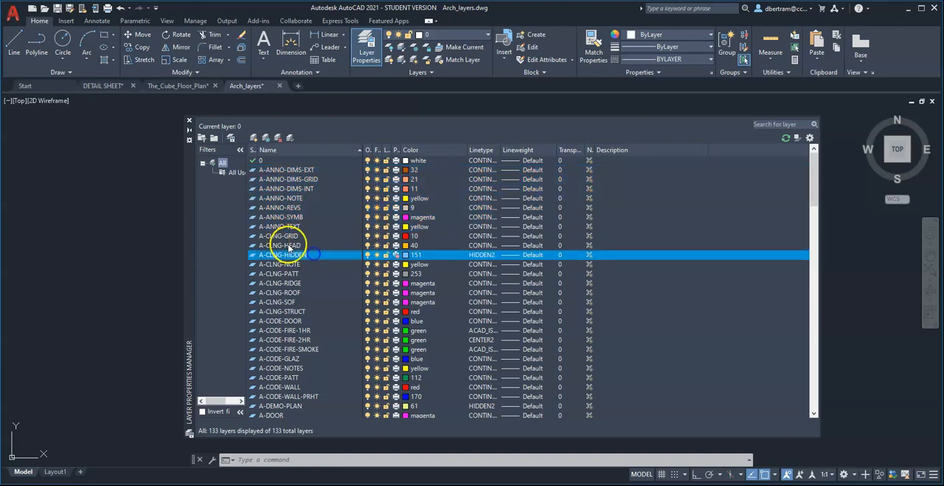
{"action": "left_click", "coordinate": [279, 312], "text": "shift"}
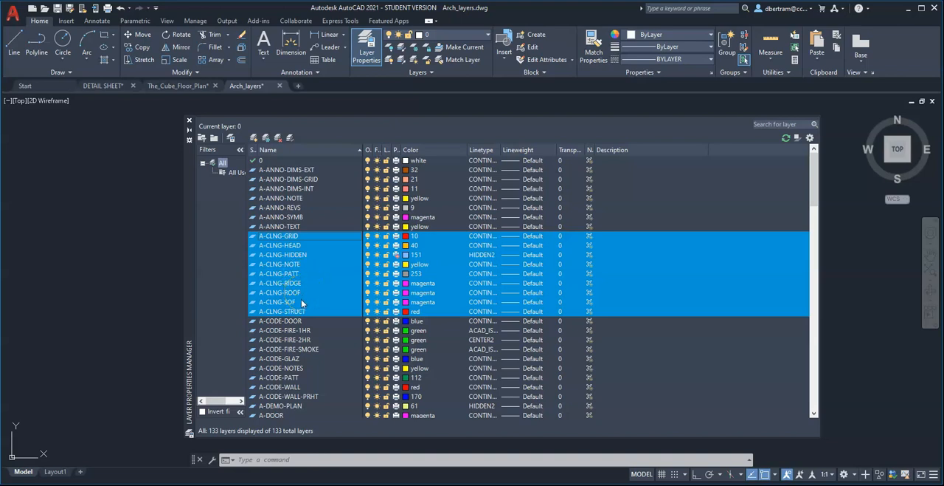
Highlight the code layers A-CODE-DOOR through A-CODE-WALL-PRHT, followed by the A-DEMO-PLAN layer.
{"action": "scroll", "coordinate": [307, 311], "scroll_direction": "down", "scroll_amount": 2}
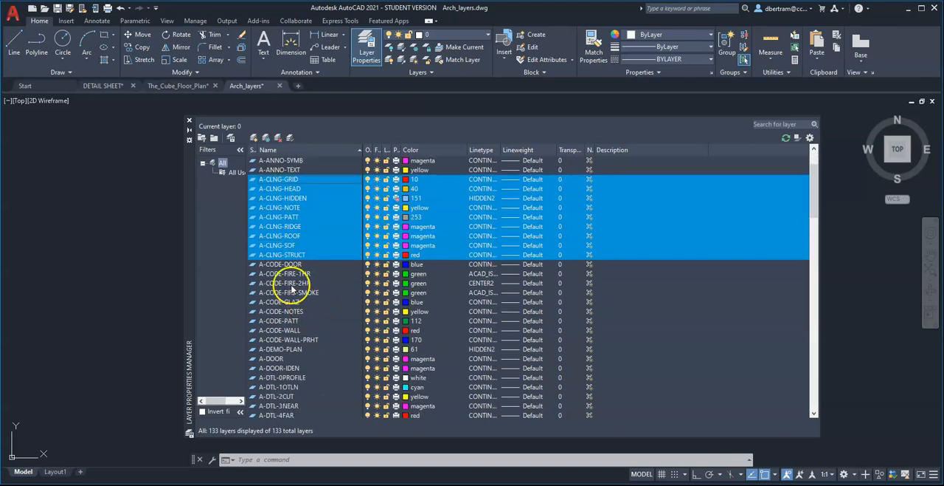
{"action": "left_click", "coordinate": [283, 264]}
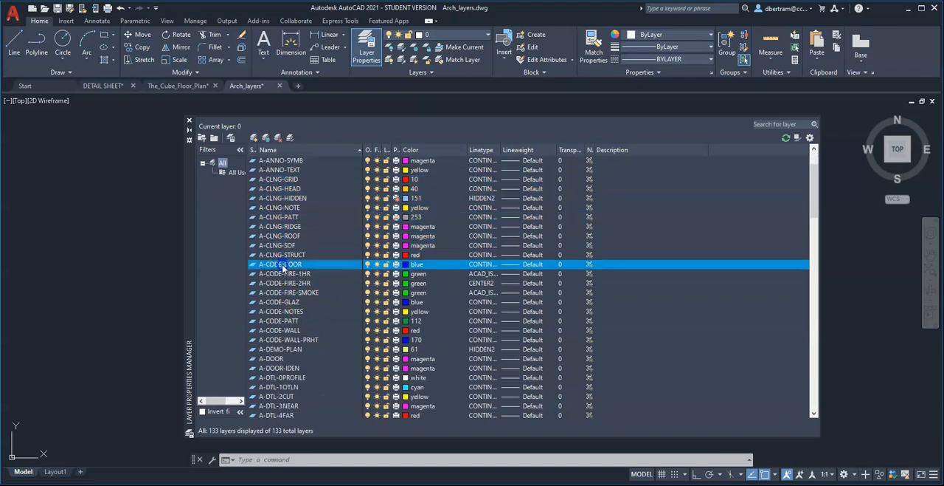
{"action": "left_click", "coordinate": [284, 339], "text": "shift"}
{"action": "scroll", "coordinate": [295, 314], "scroll_direction": "down", "scroll_amount": 4}
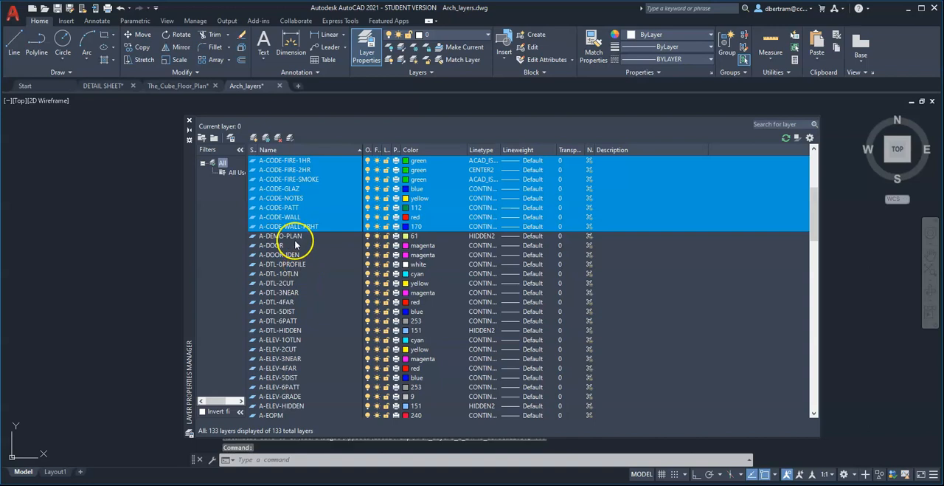
{"action": "left_click", "coordinate": [286, 236]}
Highlight the door layers A-DOOR and A-DOOR-IDEN one after the other in the layer list.
{"action": "left_click", "coordinate": [282, 247]}
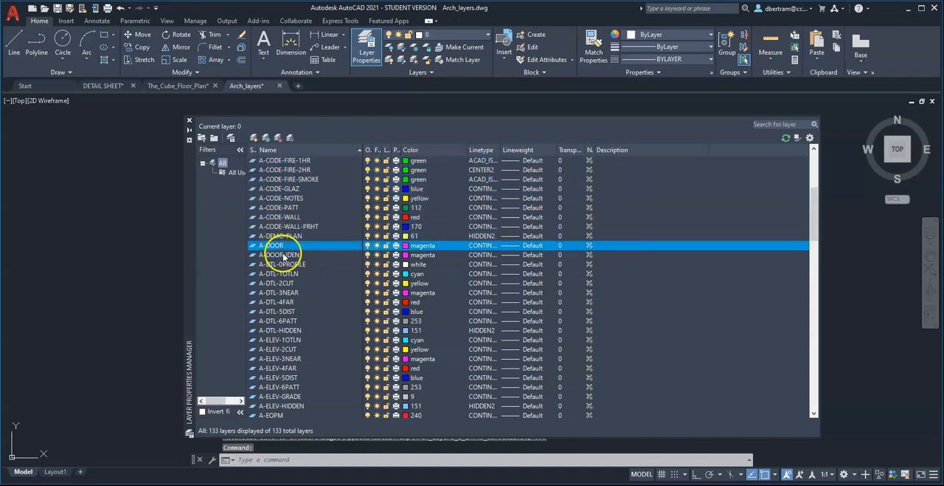
{"action": "left_click", "coordinate": [284, 255]}
{"action": "left_click", "coordinate": [281, 245]}
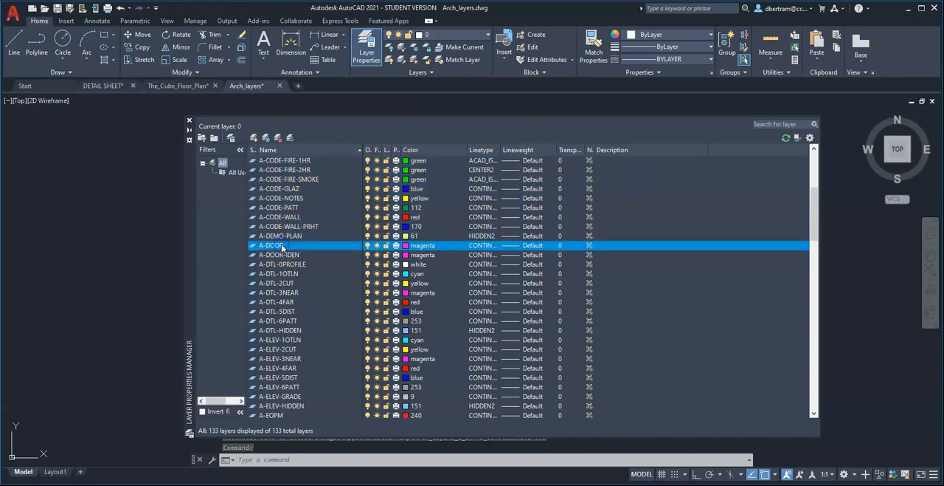
{"action": "left_click", "coordinate": [287, 255]}
{"action": "left_click", "coordinate": [302, 257]}
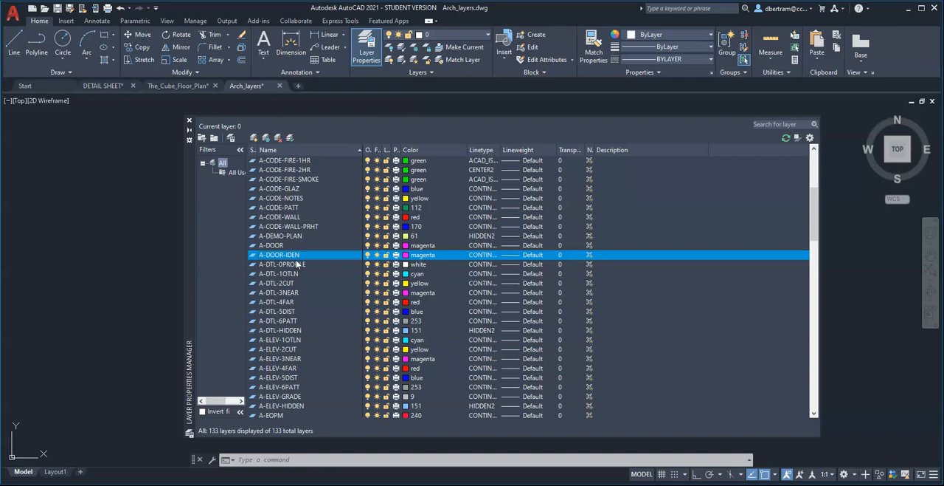
Highlight the detail layers A-DTL-0PROFILE through A-DTL-HIDDEN, followed by the elevation layers A-ELEV-1OTLN through A-ELEV-HIDDEN.
{"action": "left_click", "coordinate": [298, 263]}
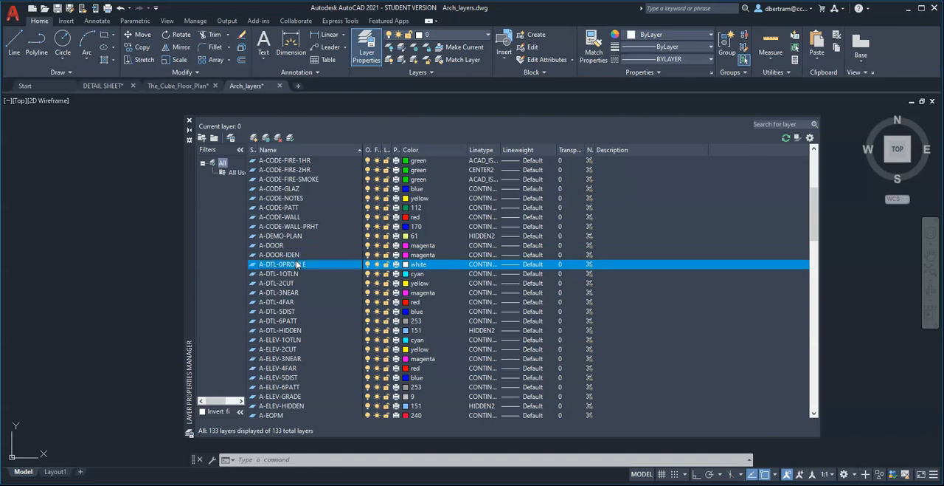
{"action": "left_click", "coordinate": [280, 330], "text": "shift"}
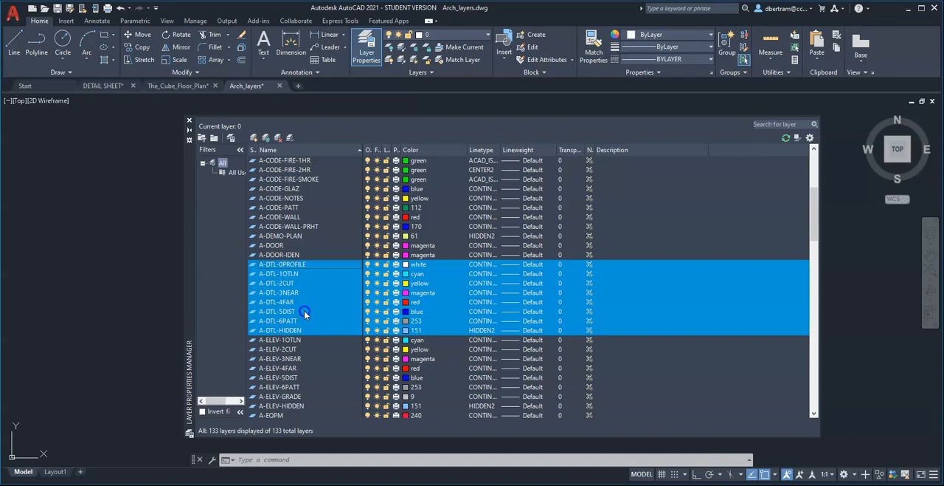
{"action": "scroll", "coordinate": [304, 312], "scroll_direction": "down", "scroll_amount": 1}
{"action": "left_click", "coordinate": [304, 311]}
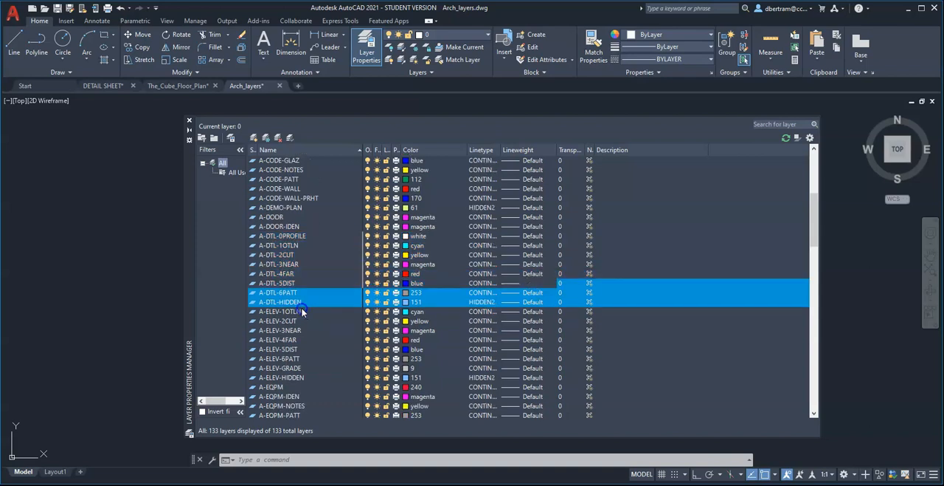
{"action": "left_click", "coordinate": [296, 378], "text": "shift"}
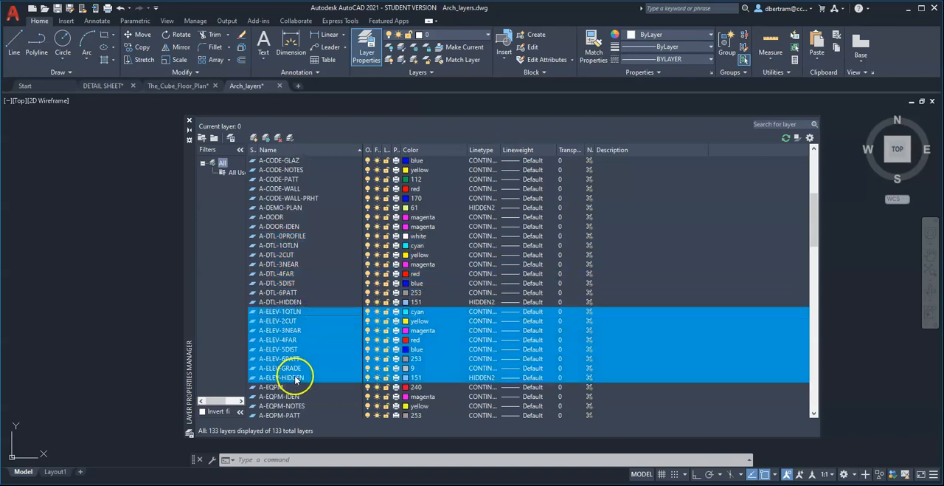
Highlight A-DTL-5DIST, followed by individual elevation layers such as A-ELEV-3NEAR, A-ELEV-4FAR, A-ELEV-6PATT and A-ELEV-GRADE.
{"action": "left_click", "coordinate": [329, 284]}
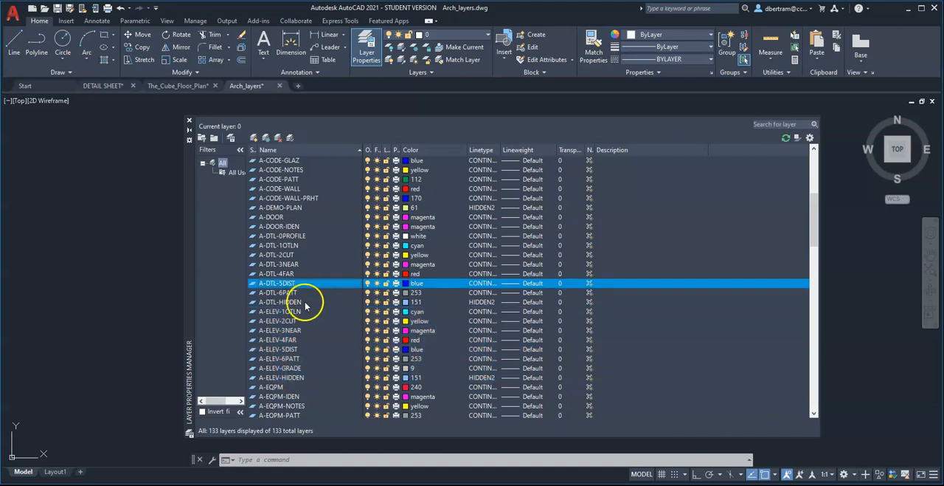
{"action": "left_click", "coordinate": [295, 331]}
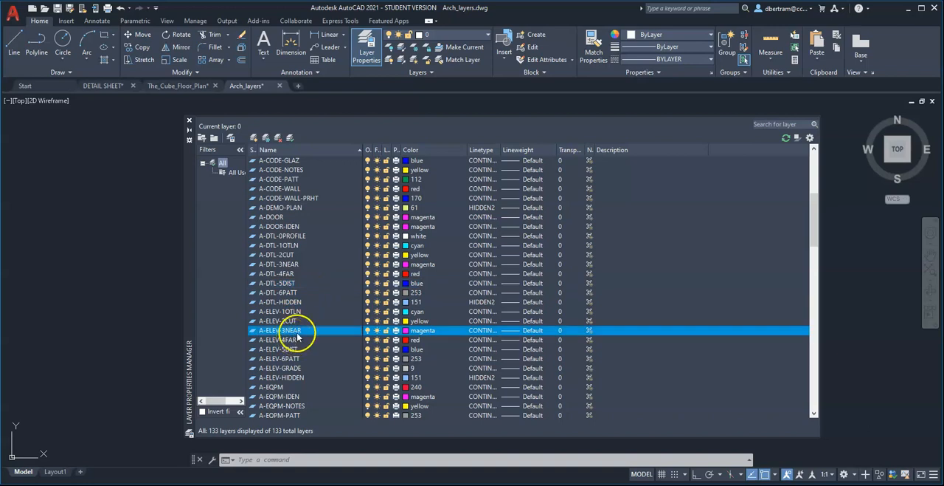
{"action": "left_click", "coordinate": [298, 340]}
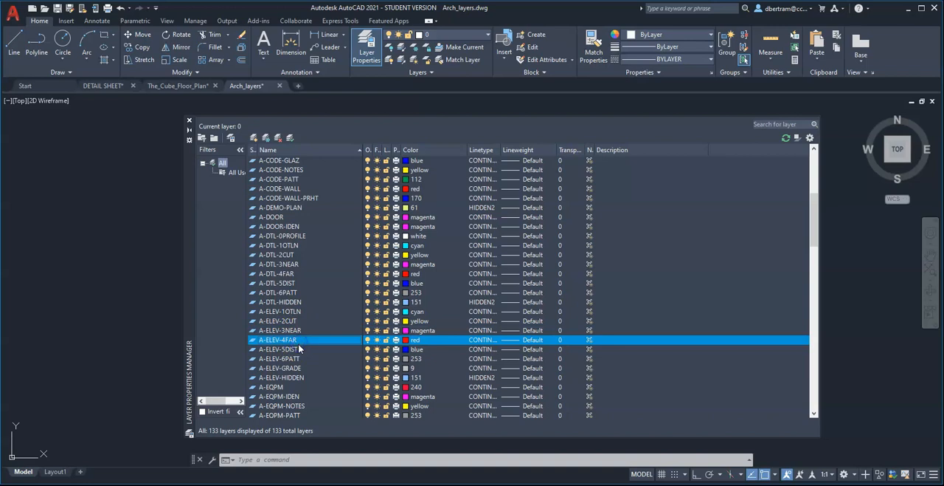
{"action": "left_click", "coordinate": [305, 359]}
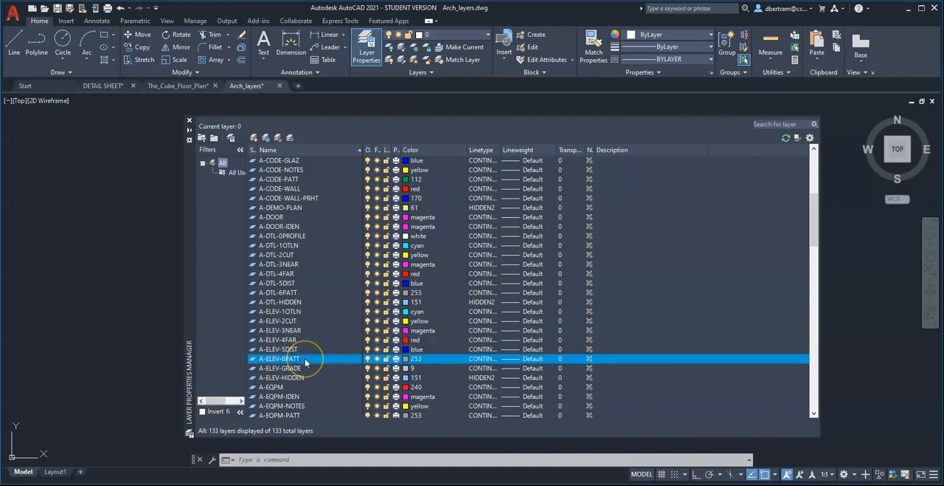
{"action": "left_click", "coordinate": [302, 369]}
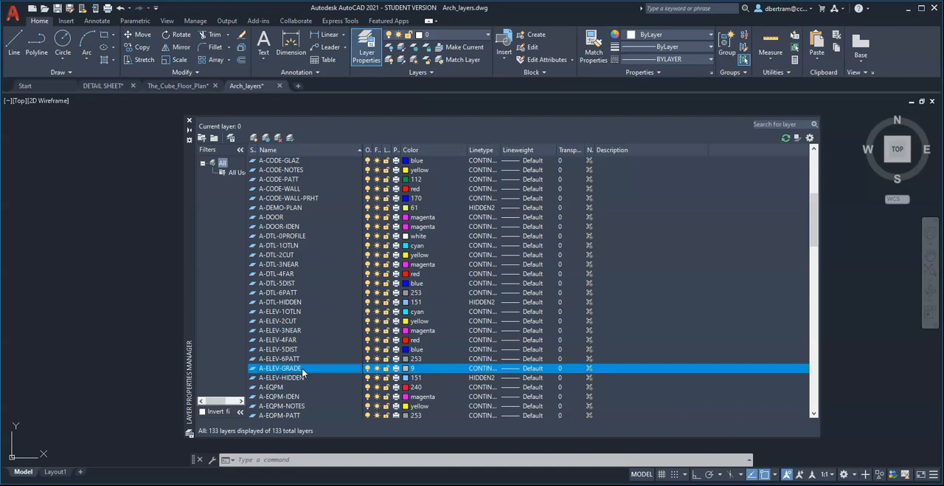
{"action": "left_click", "coordinate": [297, 312]}
{"action": "left_click", "coordinate": [289, 359]}
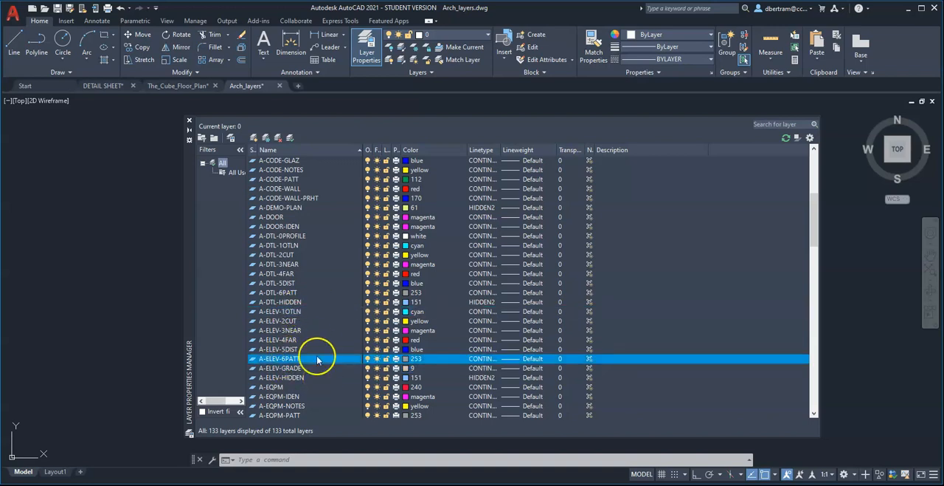
Highlight the equipment layers from A-EQPM to A-EQPM-PATT, followed by the floor layers A-FLOR-ABOVE through A-FLOR-STRS.
{"action": "scroll", "coordinate": [316, 347], "scroll_direction": "down", "scroll_amount": 4}
{"action": "left_click", "coordinate": [284, 273]}
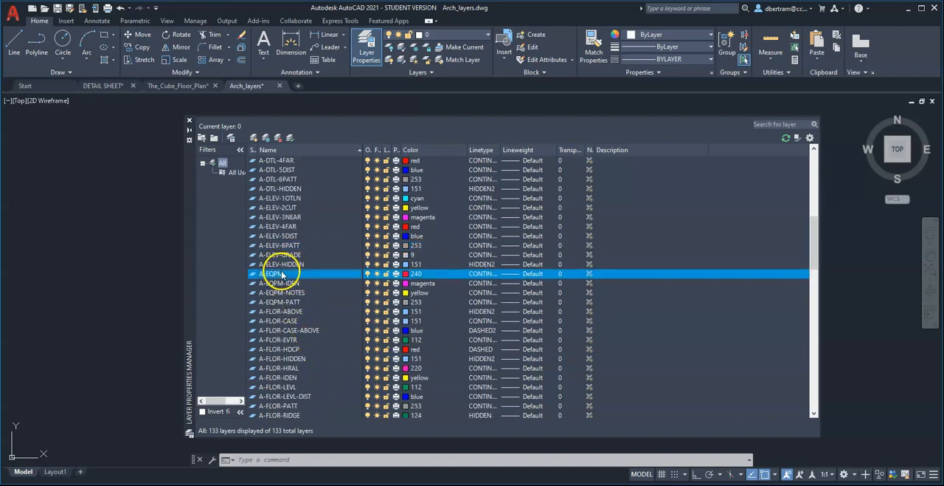
{"action": "left_click", "coordinate": [279, 301]}
{"action": "left_click", "coordinate": [281, 313]}
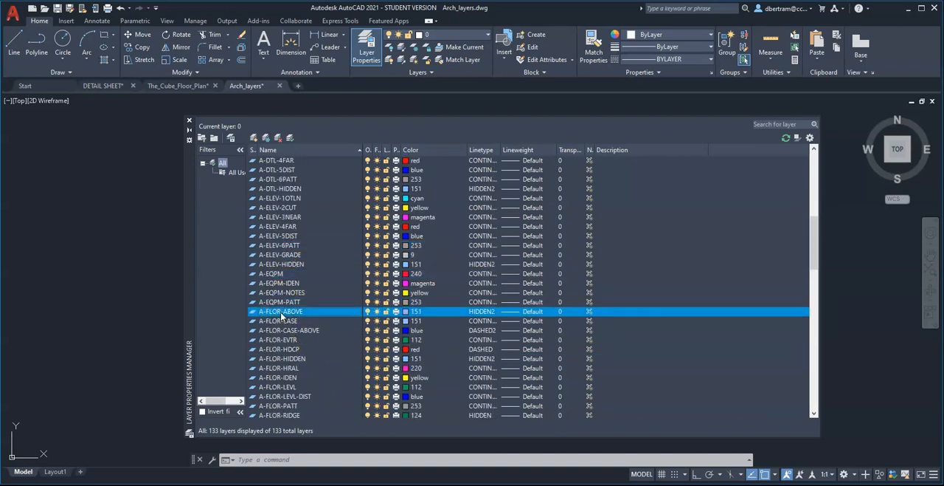
{"action": "scroll", "coordinate": [284, 393], "scroll_direction": "down", "scroll_amount": 2}
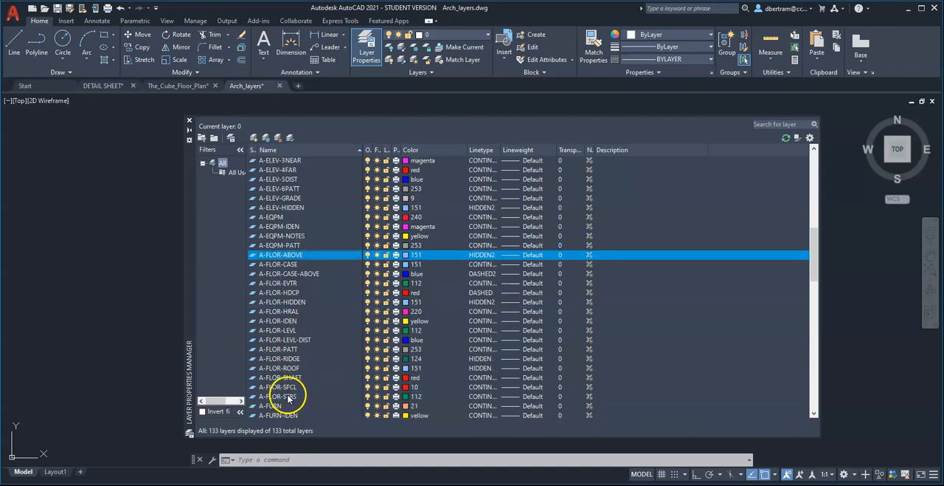
{"action": "left_click", "coordinate": [288, 396], "text": "shift"}
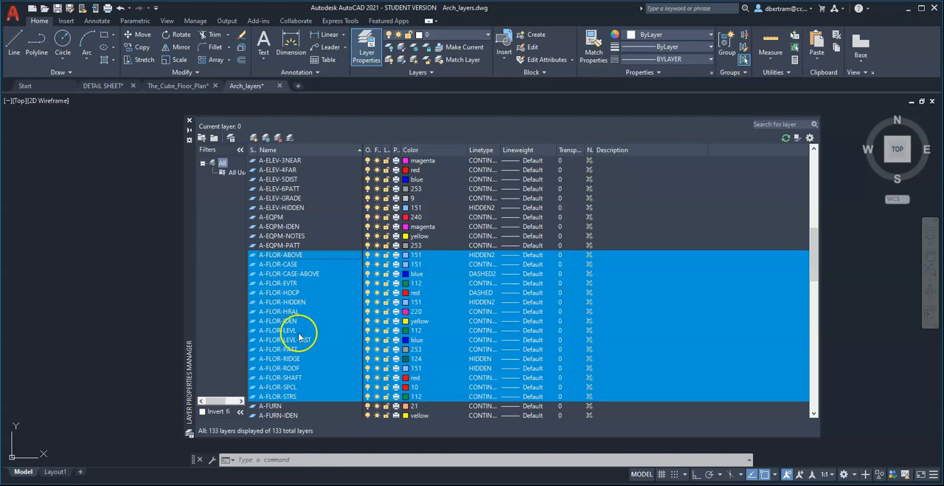
Highlight the furniture layers A-FURN and A-FURN-IDEN, followed by the glazing layers A-GLAZ through A-GLAZ-SILL.
{"action": "scroll", "coordinate": [303, 363], "scroll_direction": "down", "scroll_amount": 5}
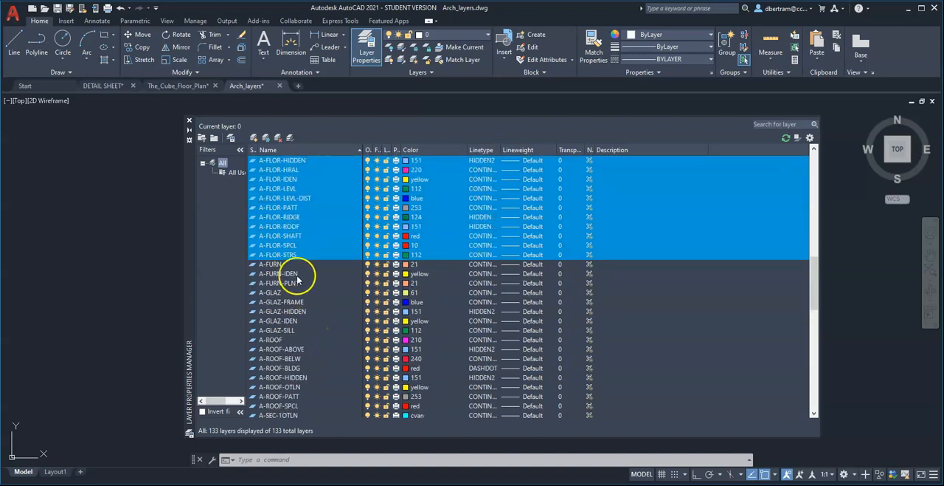
{"action": "left_click", "coordinate": [302, 265]}
{"action": "left_click", "coordinate": [301, 274]}
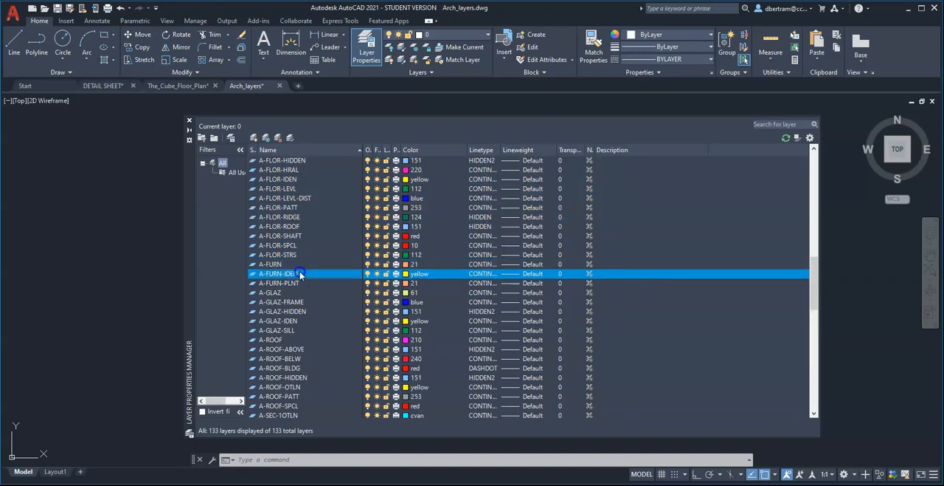
{"action": "scroll", "coordinate": [299, 286], "scroll_direction": "down", "scroll_amount": 1}
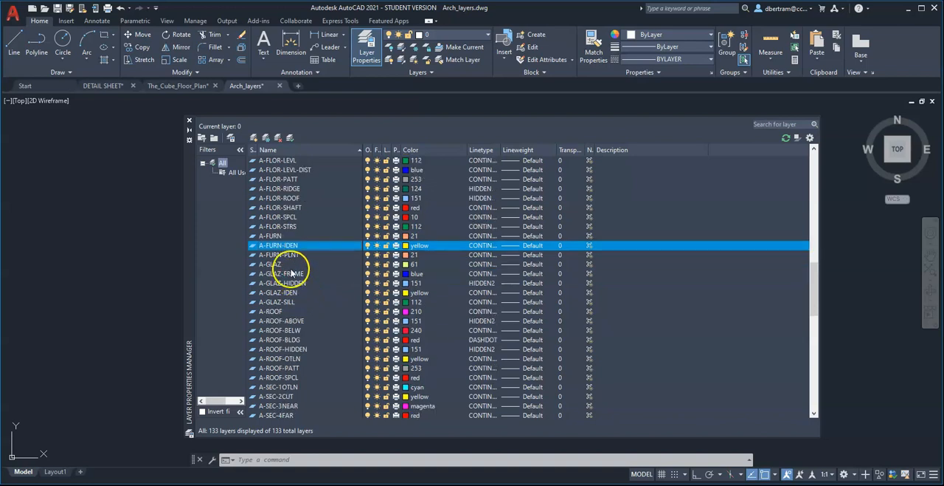
{"action": "left_click", "coordinate": [292, 265]}
{"action": "left_click", "coordinate": [291, 302], "text": "shift"}
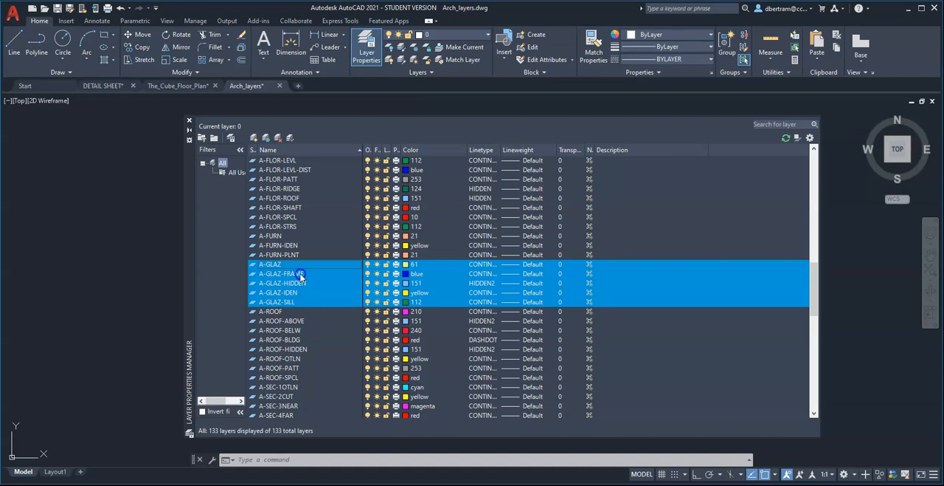
Highlight the glazing layers A-GLAZ-FRAME, A-GLAZ-HIDDEN, A-GLAZ-IDEN and A-GLAZ-SILL individually in the layer list.
{"action": "left_click", "coordinate": [301, 274]}
{"action": "left_click", "coordinate": [304, 284]}
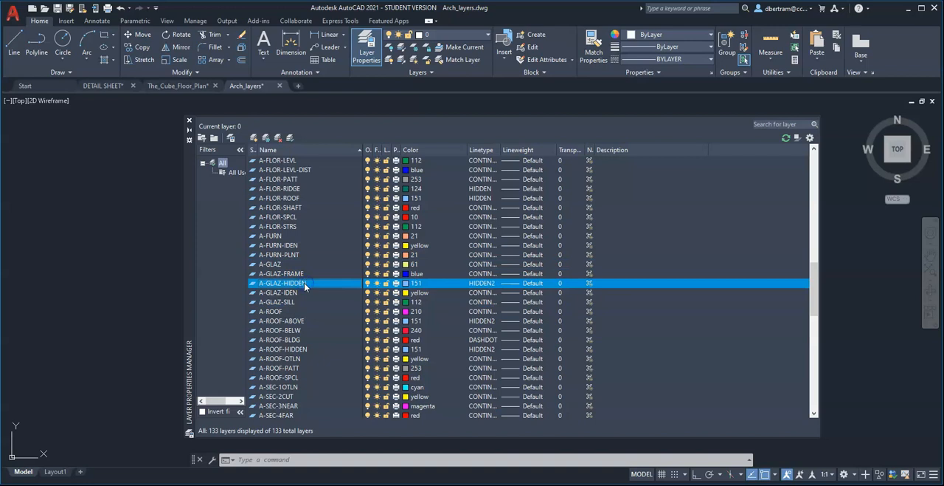
{"action": "left_click", "coordinate": [299, 293]}
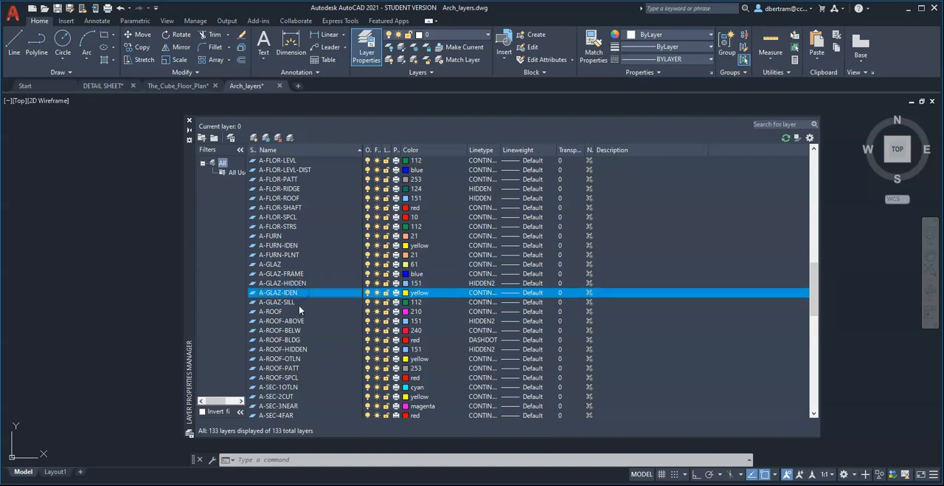
{"action": "left_click", "coordinate": [303, 303]}
{"action": "scroll", "coordinate": [350, 317], "scroll_direction": "down", "scroll_amount": 1}
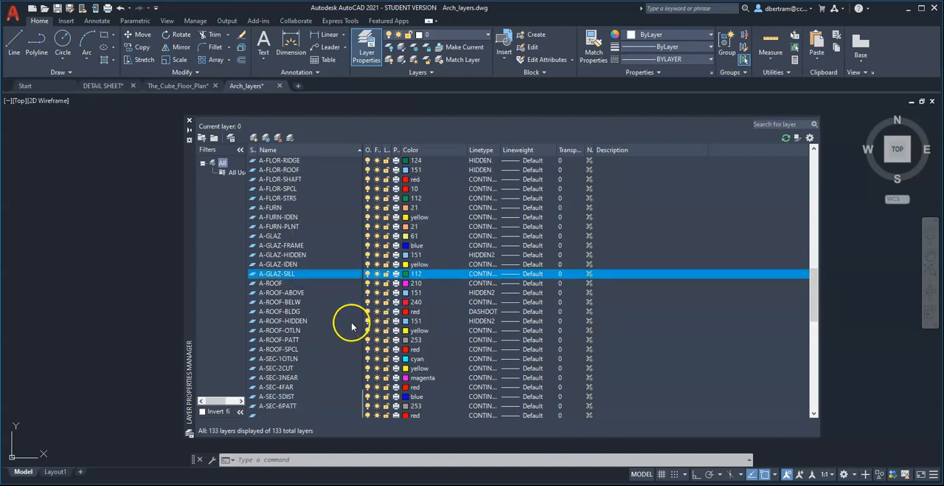
{"action": "left_click", "coordinate": [306, 246]}
{"action": "left_click", "coordinate": [305, 273]}
Highlight the whole group of roof layers from A-ROOF through A-ROOF-SPCL.
{"action": "scroll", "coordinate": [322, 289], "scroll_direction": "down", "scroll_amount": 2}
{"action": "left_click", "coordinate": [279, 228]}
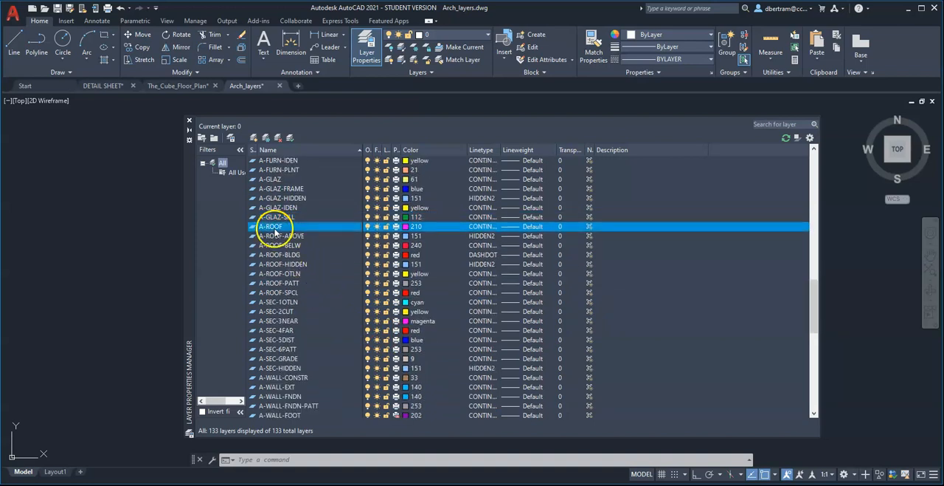
{"action": "left_click", "coordinate": [277, 293], "text": "shift"}
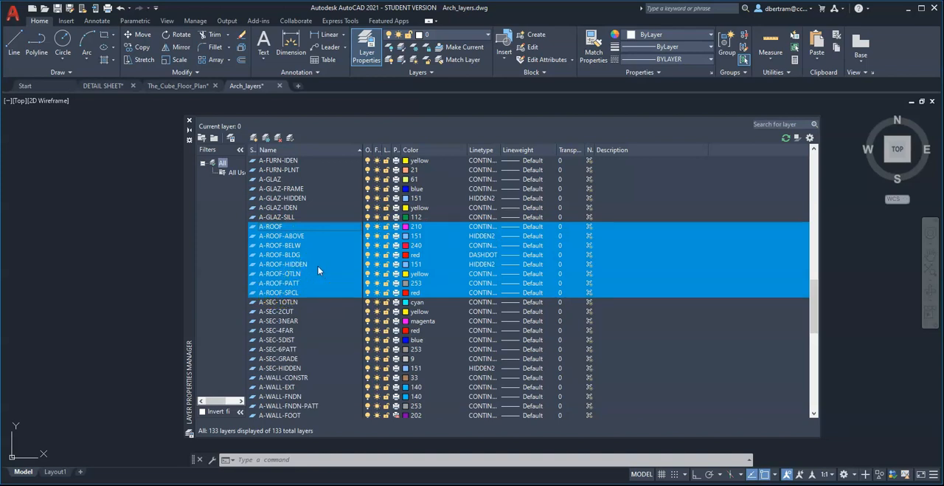
Highlight the roof layers A-ROOF-ABOVE, A-ROOF-BELW, A-ROOF-HIDDEN, A-ROOF-OTLN, A-ROOF-PATT and A-ROOF-SPCL one after the other.
{"action": "left_click", "coordinate": [304, 237]}
{"action": "left_click", "coordinate": [297, 246]}
{"action": "left_click", "coordinate": [310, 265]}
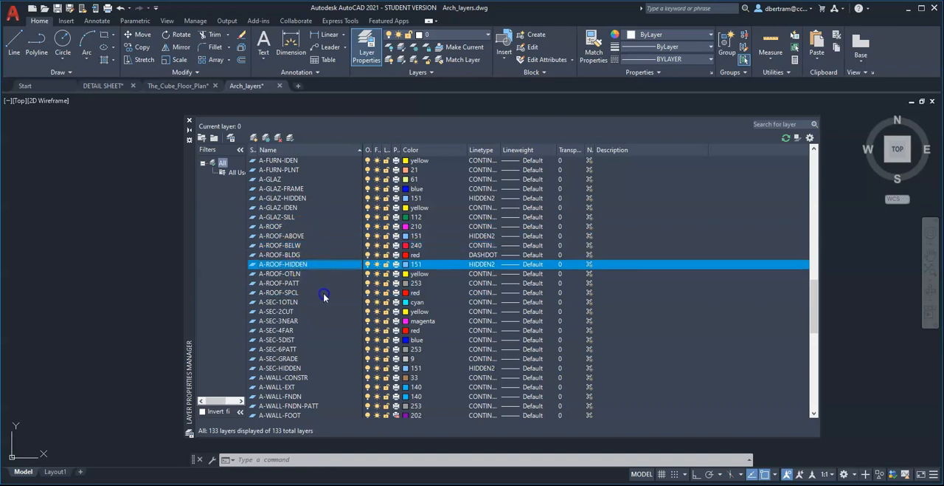
{"action": "left_click", "coordinate": [313, 277]}
{"action": "left_click", "coordinate": [313, 284]}
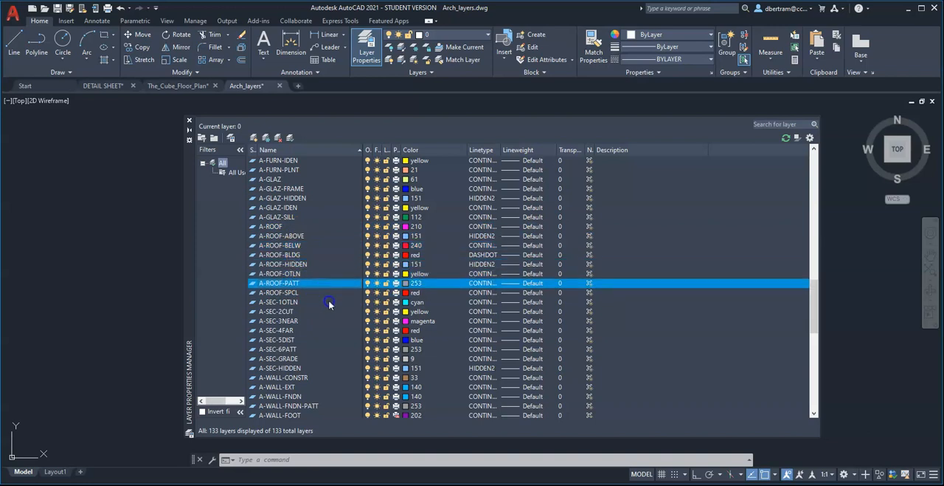
{"action": "left_click", "coordinate": [328, 293]}
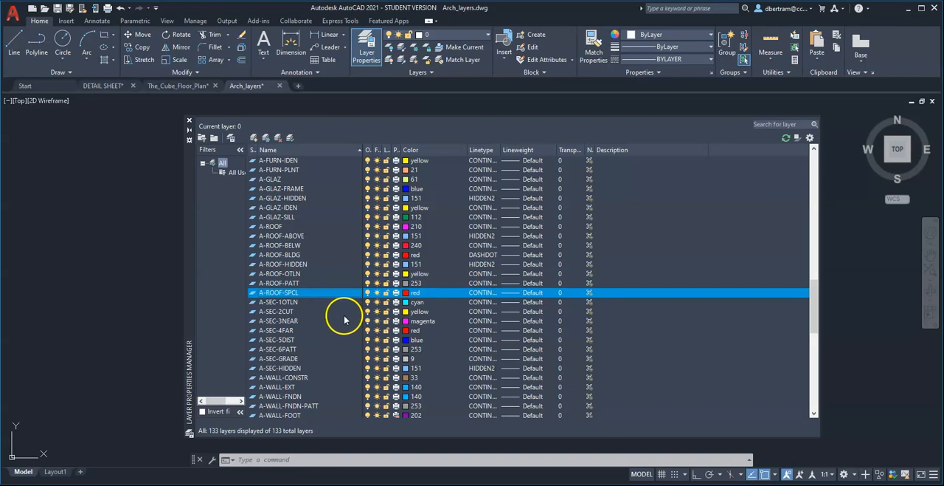
Highlight the section layers A-SEC-1OTLN through A-SEC-HIDDEN, followed by the wall layers A-WALL-CONSTR through A-WALL-VENEER.
{"action": "scroll", "coordinate": [342, 308], "scroll_direction": "down", "scroll_amount": 2}
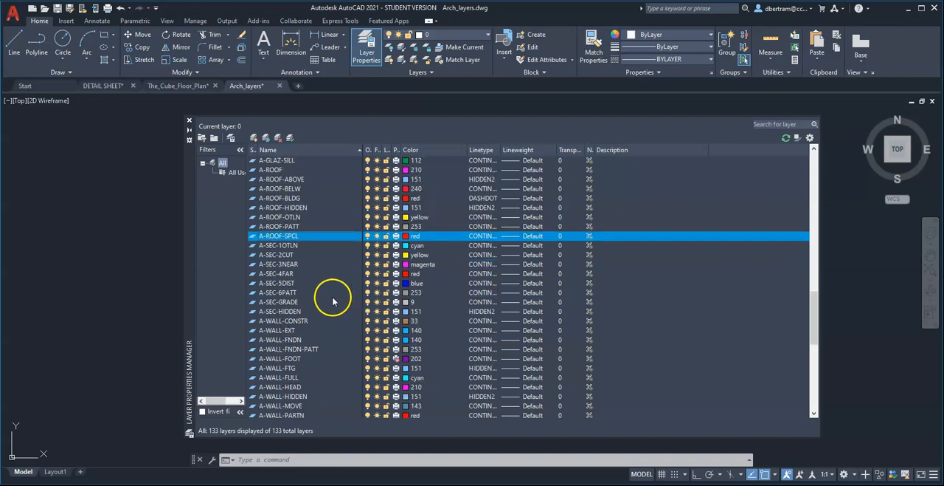
{"action": "left_click", "coordinate": [276, 245]}
{"action": "left_click", "coordinate": [276, 311], "text": "shift"}
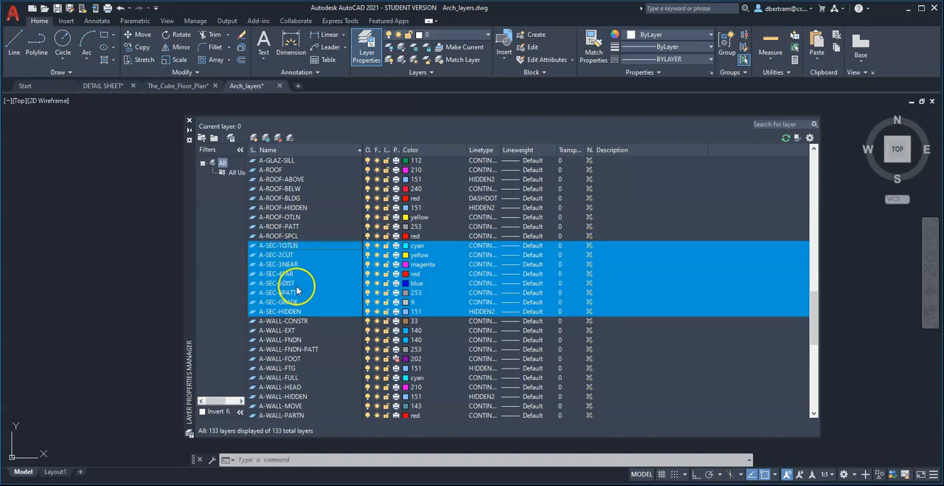
{"action": "scroll", "coordinate": [307, 301], "scroll_direction": "down", "scroll_amount": 3}
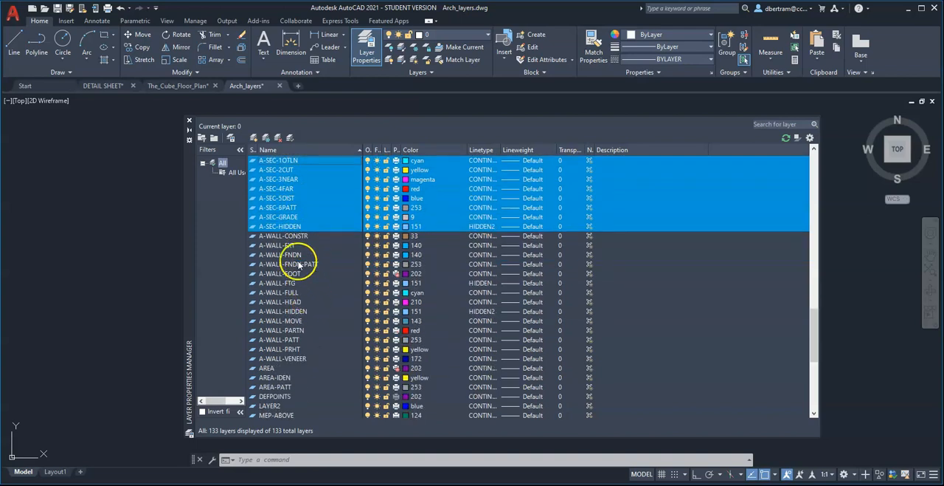
{"action": "left_click", "coordinate": [288, 236]}
{"action": "left_click", "coordinate": [290, 359], "text": "shift"}
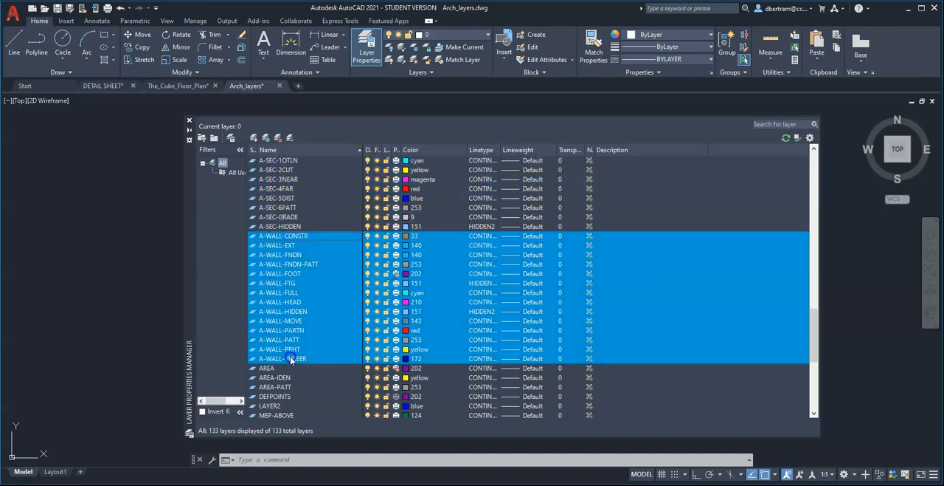
Highlight individual wall layers A-WALL-FULL, A-WALL-HIDDEN, A-WALL-PARTN and A-WALL-PATT in the layer list.
{"action": "left_click", "coordinate": [296, 292]}
{"action": "left_click", "coordinate": [308, 310]}
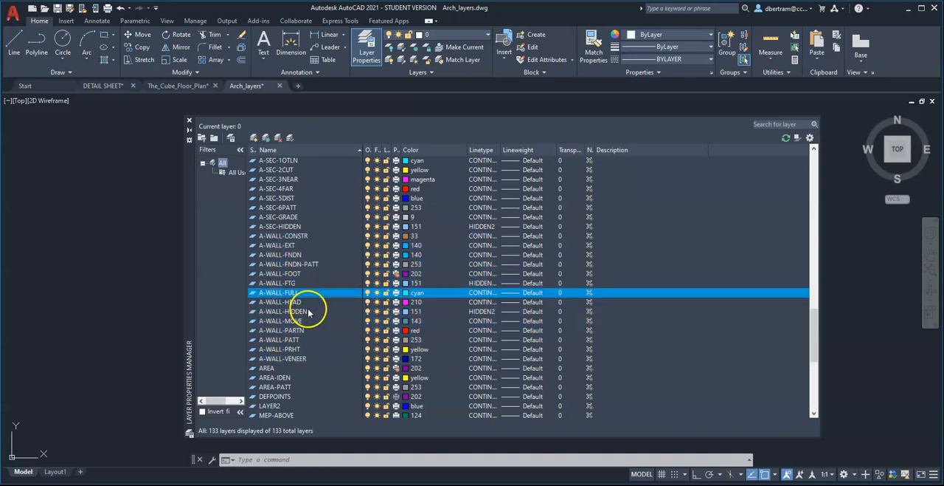
{"action": "left_click", "coordinate": [304, 331]}
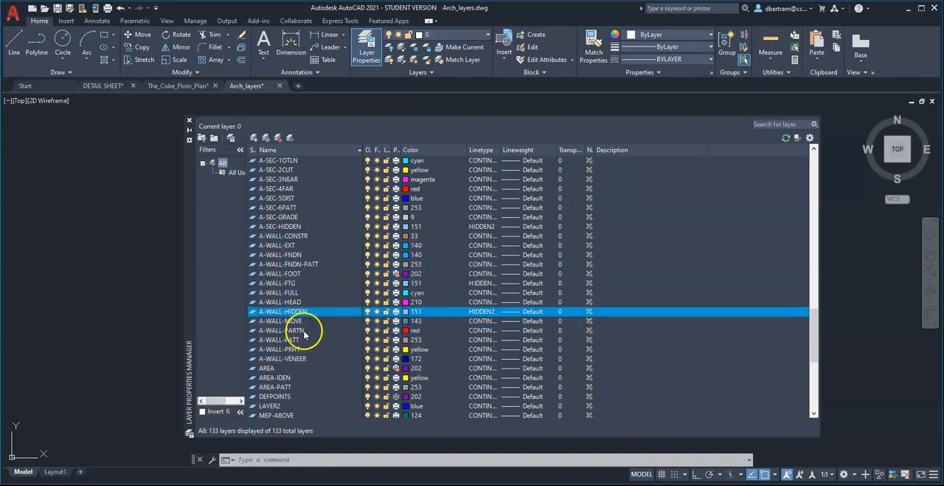
{"action": "left_click", "coordinate": [306, 339]}
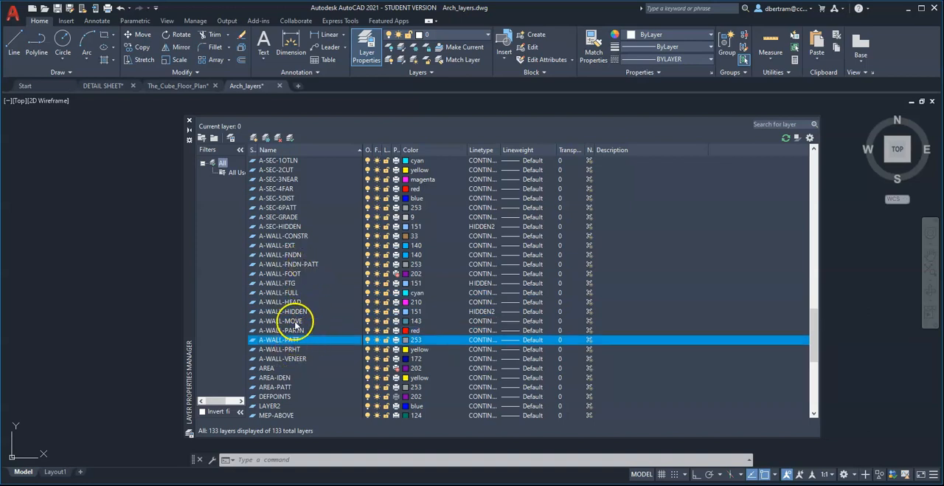
{"action": "scroll", "coordinate": [297, 324], "scroll_direction": "down", "scroll_amount": 3}
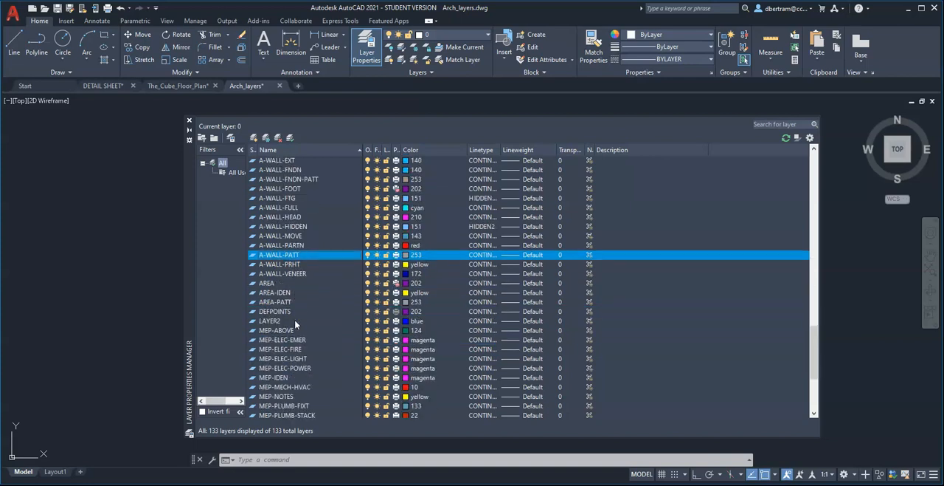
{"action": "scroll", "coordinate": [296, 324], "scroll_direction": "down", "scroll_amount": 1}
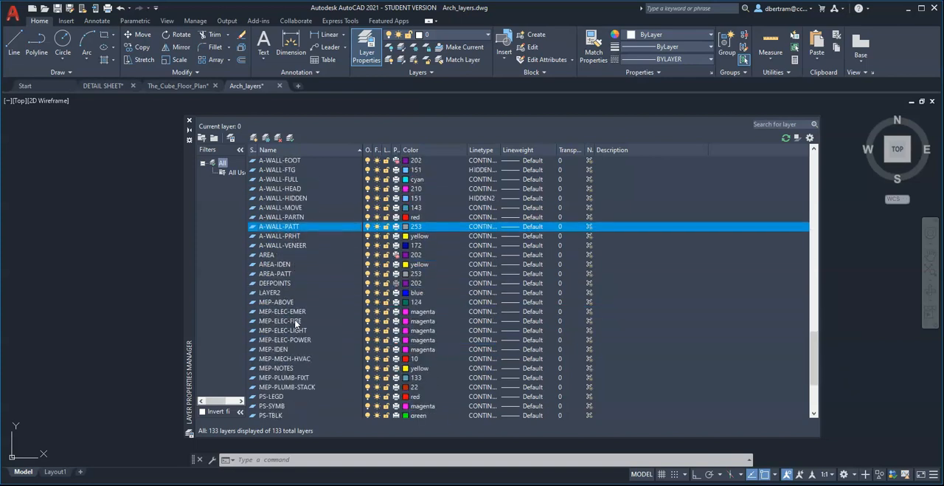
Highlight the layers AREA, AREA-IDEN and DEFPOINTS one after the other in the layer list.
{"action": "left_click", "coordinate": [269, 254]}
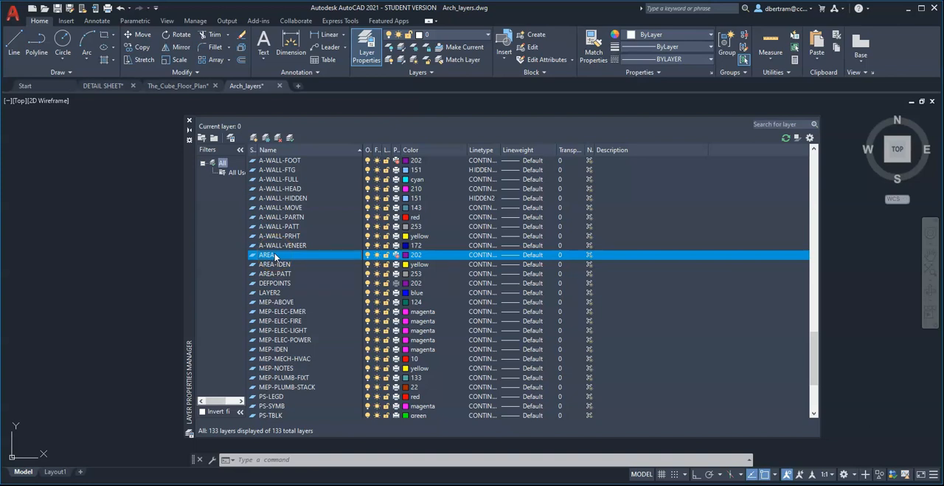
{"action": "left_click", "coordinate": [325, 253]}
{"action": "left_click", "coordinate": [277, 263]}
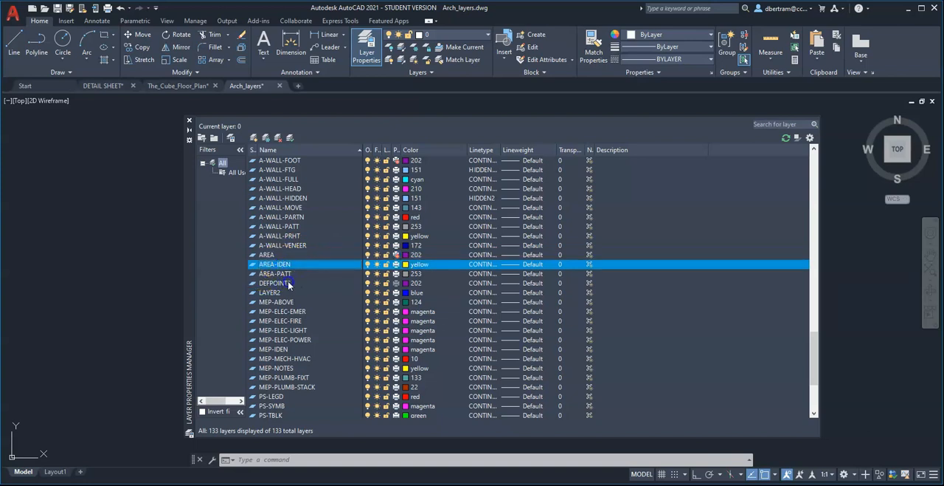
{"action": "left_click", "coordinate": [289, 283]}
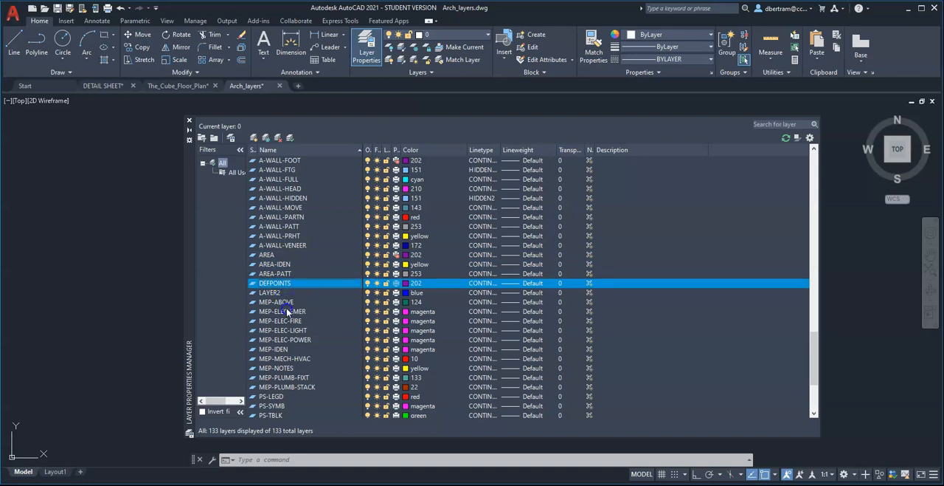
Highlight the group of layers MEP-ABOVE through MEP-PLUMB-STACK, followed by the group PS-LEGD through PS-TEXT.
{"action": "scroll", "coordinate": [286, 308], "scroll_direction": "down", "scroll_amount": 2}
{"action": "left_click", "coordinate": [287, 247]}
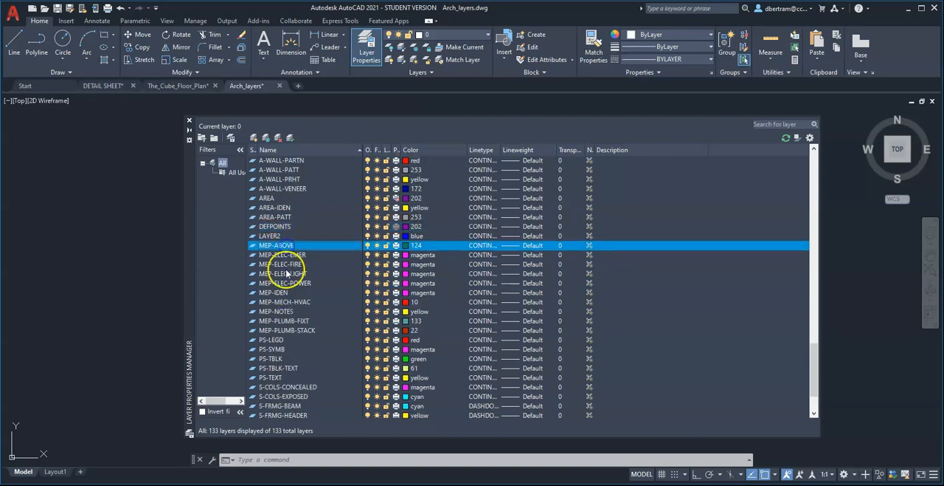
{"action": "left_click", "coordinate": [286, 330], "text": "shift"}
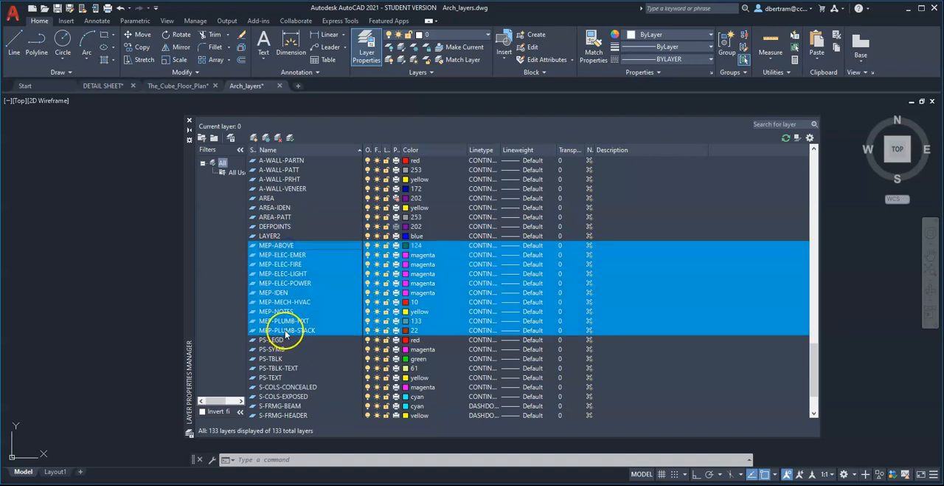
{"action": "scroll", "coordinate": [287, 334], "scroll_direction": "down", "scroll_amount": 3}
{"action": "left_click", "coordinate": [278, 276]}
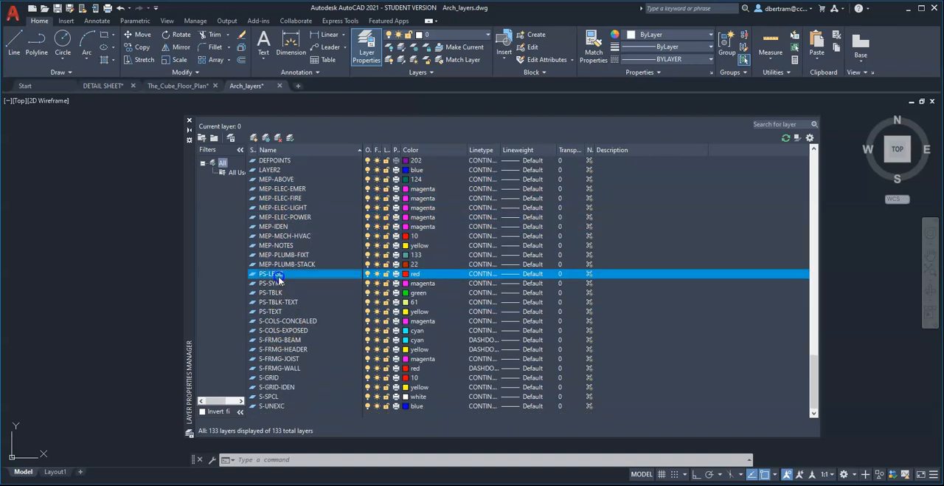
{"action": "left_click", "coordinate": [279, 311], "text": "shift"}
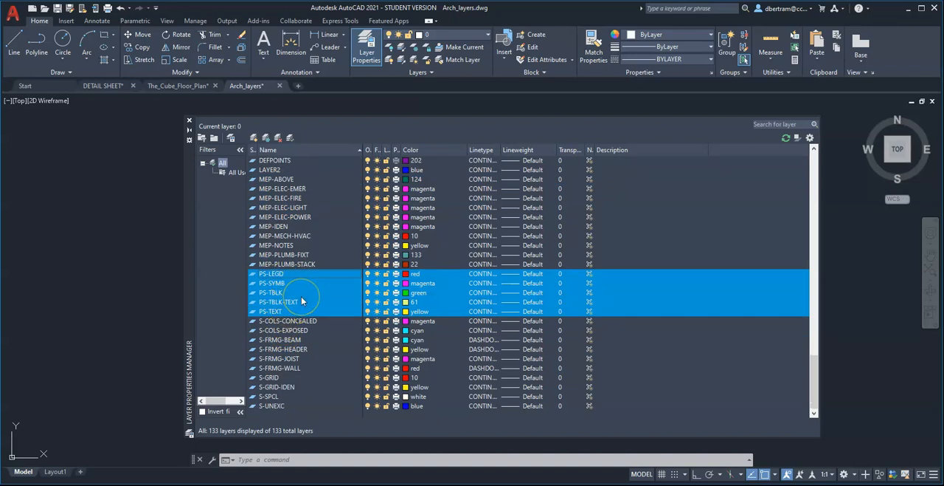
Highlight the structural layers S-COLS-CONCEALED through S-UNEXC, followed by the individual framing layers S-FRMG-BEAM through S-FRMG-WALL, S-GRID and S-GRID-IDEN.
{"action": "left_click", "coordinate": [287, 320]}
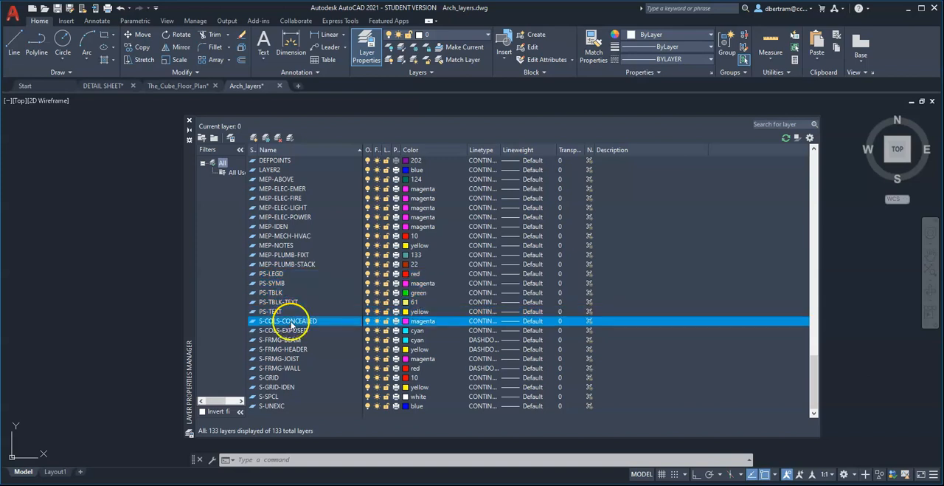
{"action": "left_click", "coordinate": [273, 405], "text": "shift"}
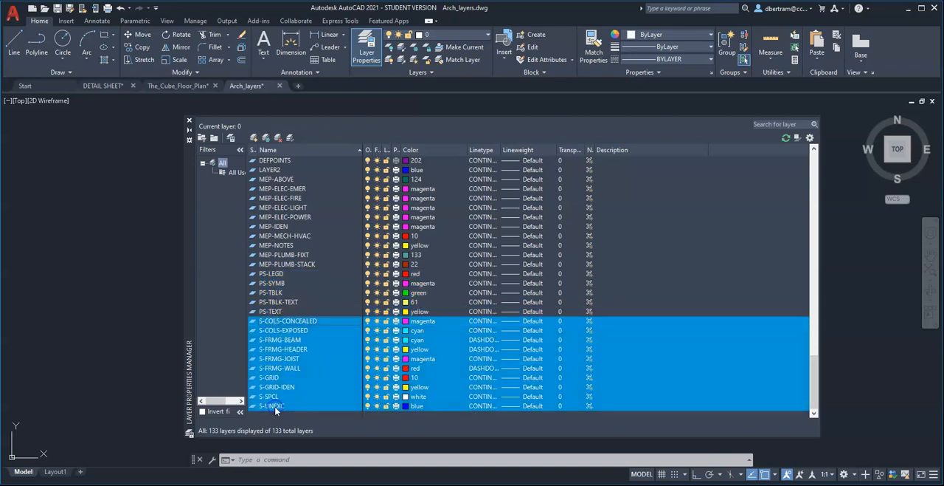
{"action": "left_click", "coordinate": [302, 339]}
{"action": "left_click", "coordinate": [301, 349]}
{"action": "left_click", "coordinate": [301, 359]}
{"action": "left_click", "coordinate": [302, 367]}
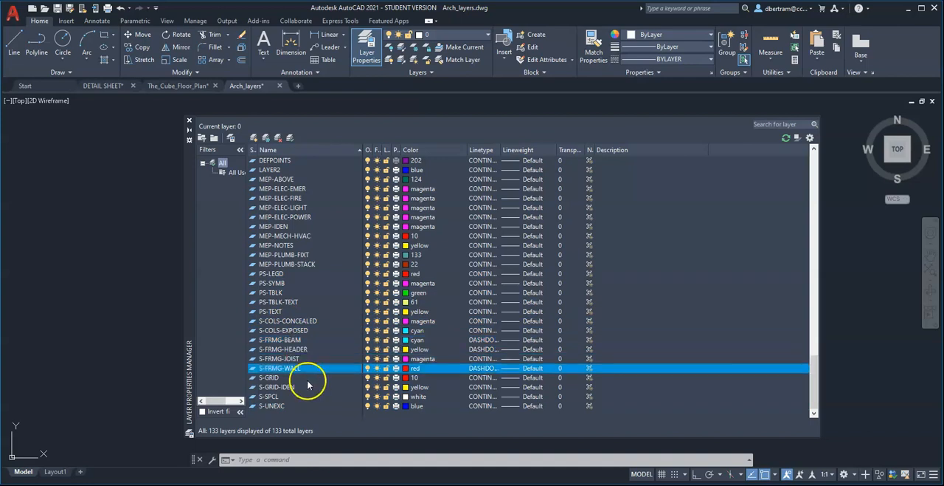
{"action": "left_click", "coordinate": [290, 378]}
{"action": "left_click", "coordinate": [289, 387]}
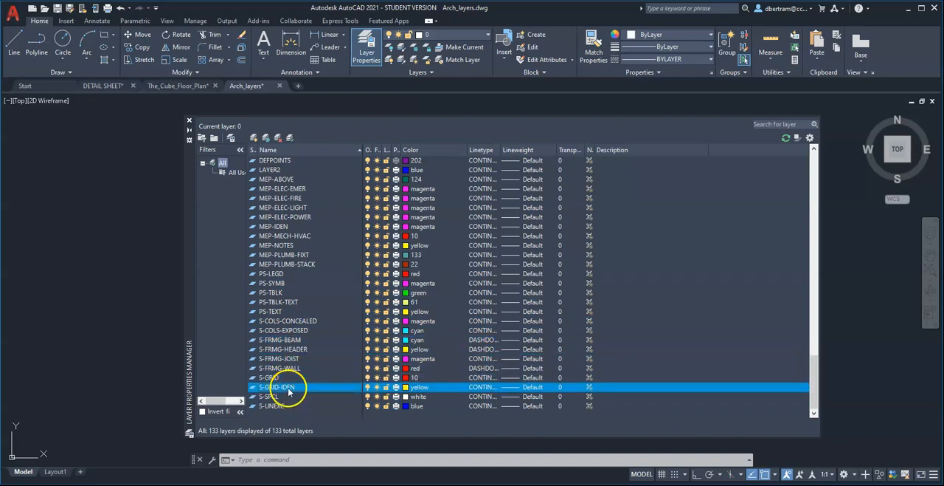
Return to the start of the layer list, close the layer manager and switch to the The_Cube_Floor_Plan drawing.
{"action": "scroll", "coordinate": [363, 333], "scroll_direction": "up", "scroll_amount": 20}
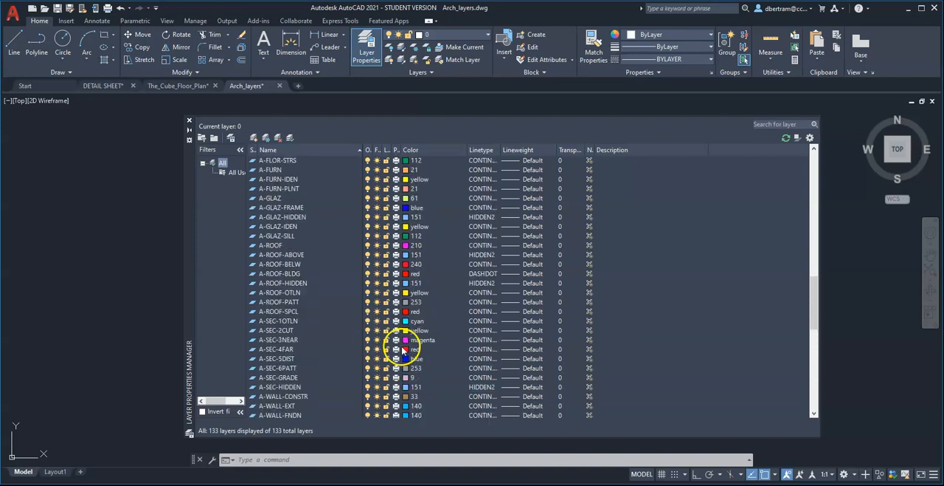
{"action": "scroll", "coordinate": [414, 342], "scroll_direction": "up", "scroll_amount": 7}
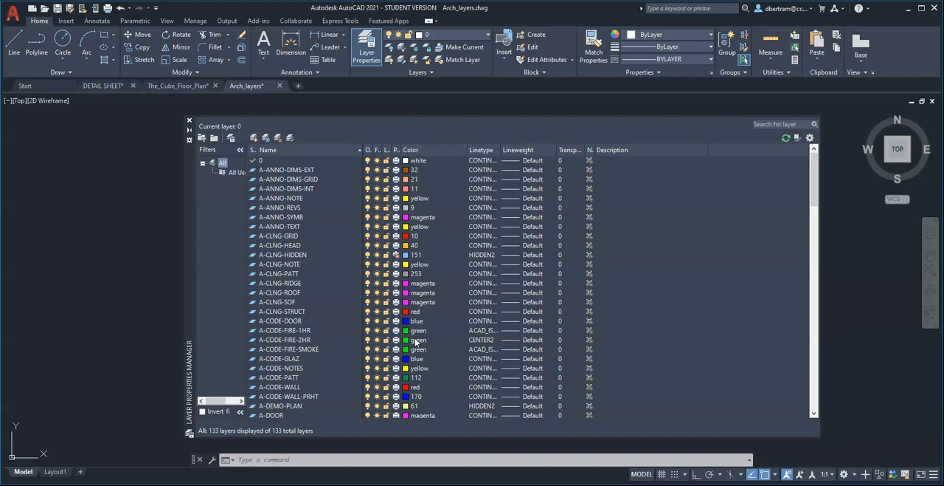
{"action": "left_click", "coordinate": [409, 336]}
{"action": "left_click", "coordinate": [189, 120]}
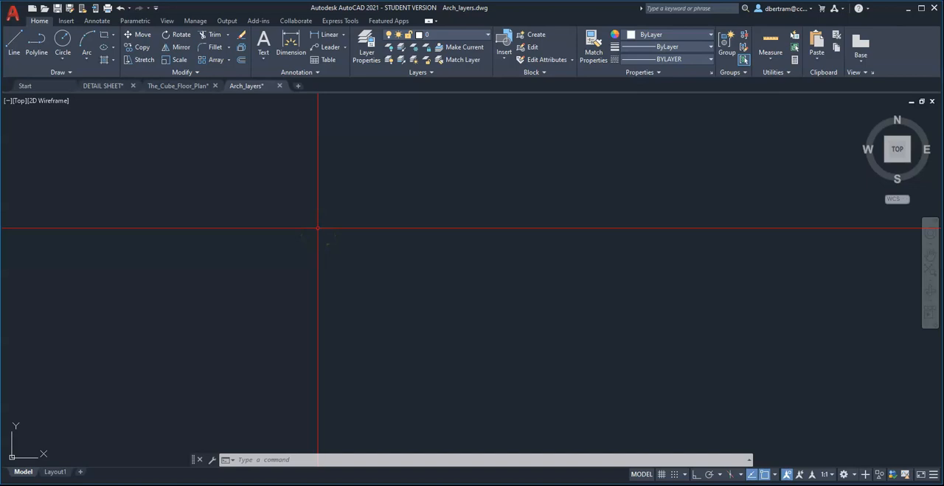
{"action": "key", "text": "ctrl+Tab"}
{"action": "key", "text": "ctrl+Tab"}
{"action": "key", "text": "ctrl+Tab"}
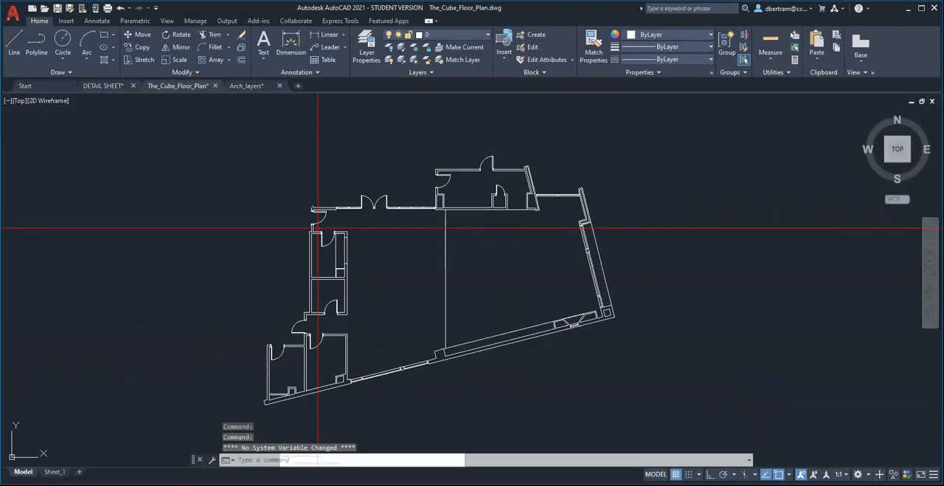
Create a new layer named Dark in the floor plan drawing and set its color to index color 10.
{"action": "left_click", "coordinate": [367, 47]}
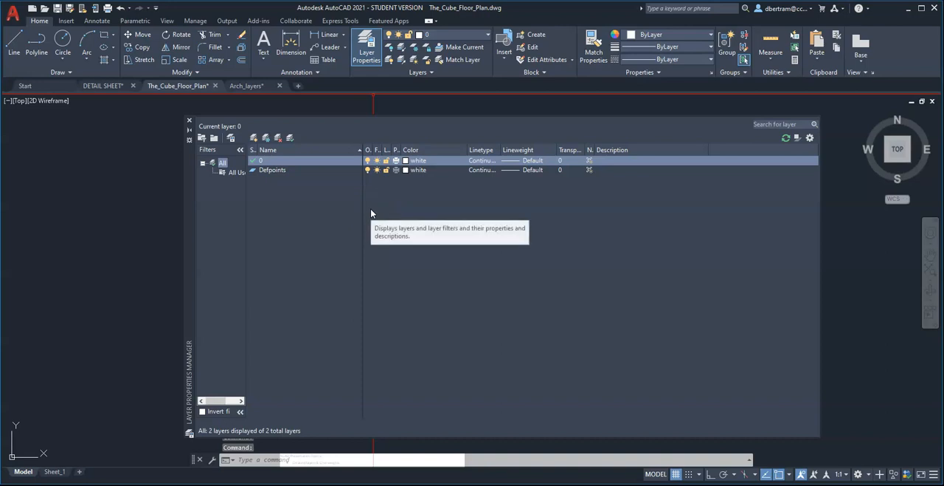
{"action": "left_click", "coordinate": [256, 140]}
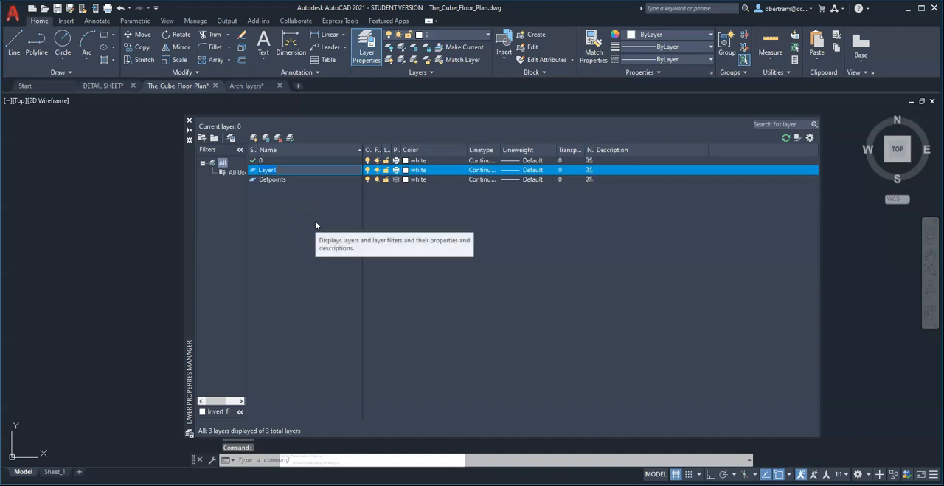
{"action": "type", "text": "Ba"}
{"action": "left_click", "coordinate": [304, 207]}
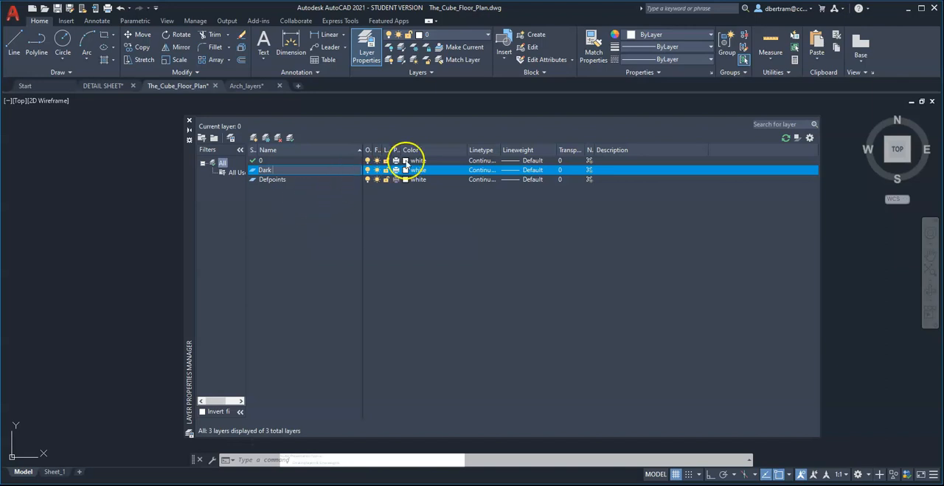
{"action": "left_click", "coordinate": [422, 169]}
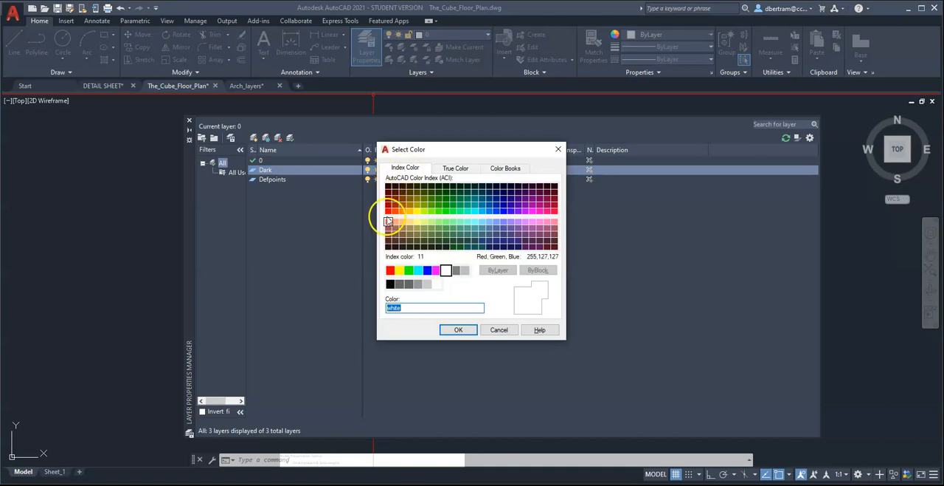
{"action": "left_click", "coordinate": [389, 212]}
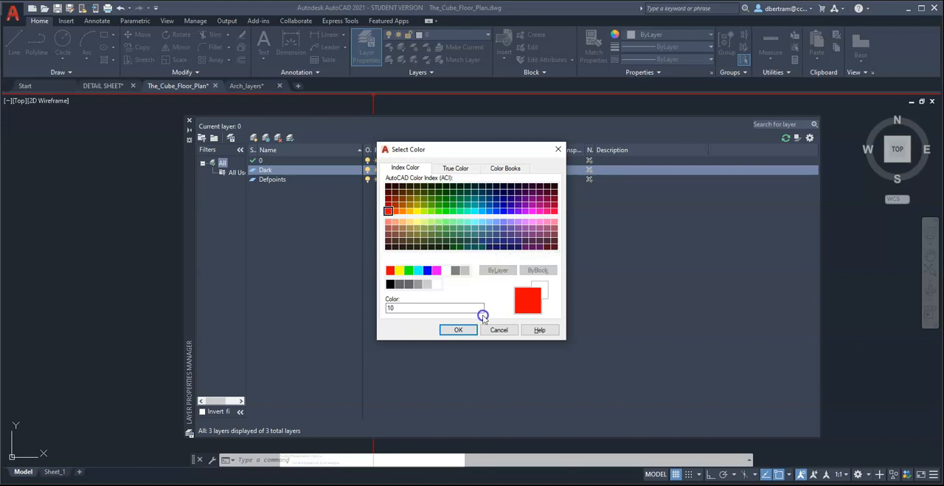
{"action": "left_click", "coordinate": [463, 331]}
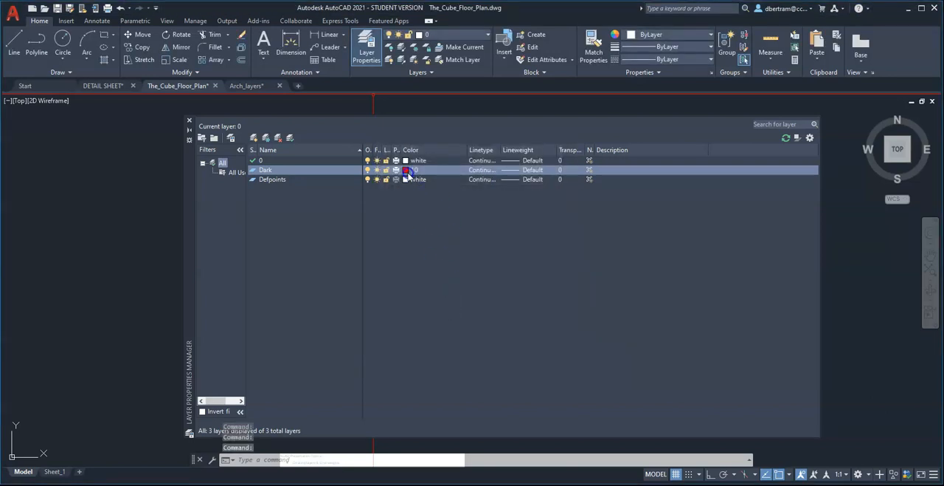
Set the Dark layer's lineweight to 0.80 mm and widen the Linetype and Lineweight columns to fit their contents.
{"action": "left_click", "coordinate": [535, 169]}
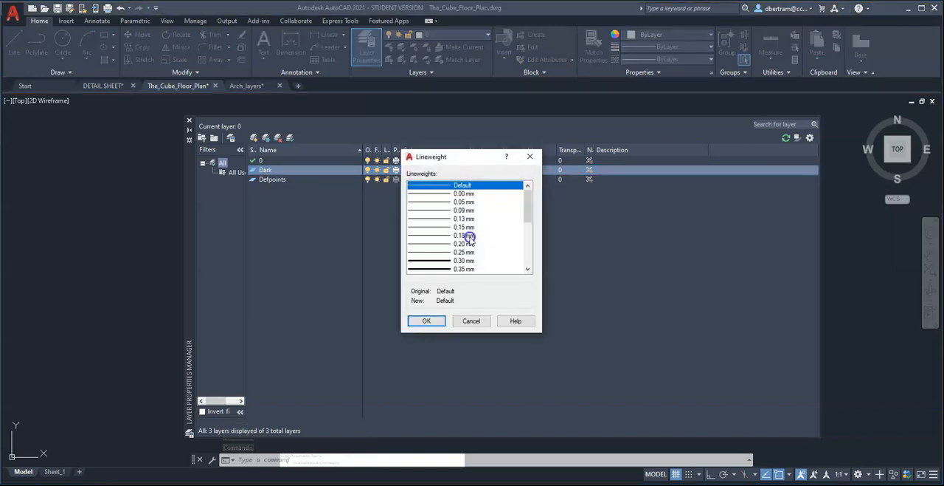
{"action": "scroll", "coordinate": [469, 238], "scroll_direction": "down", "scroll_amount": 3}
{"action": "scroll", "coordinate": [469, 235], "scroll_direction": "down", "scroll_amount": 2}
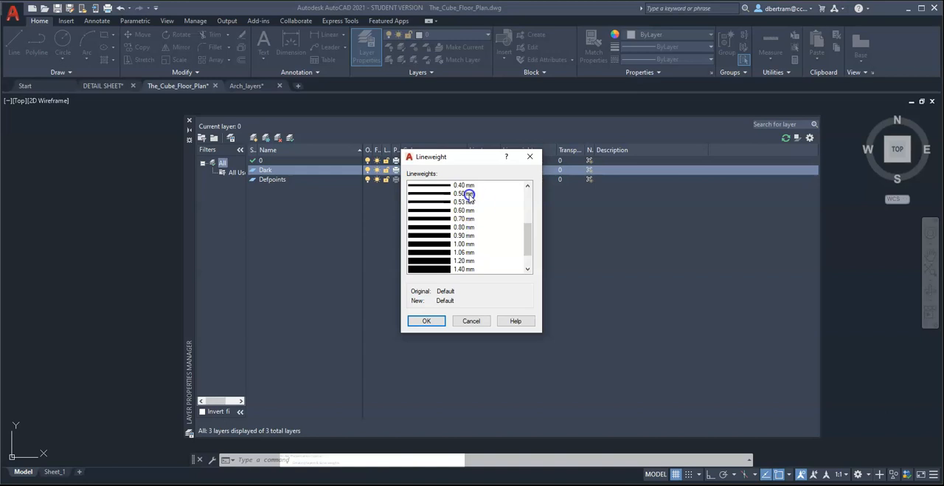
{"action": "left_click", "coordinate": [458, 226]}
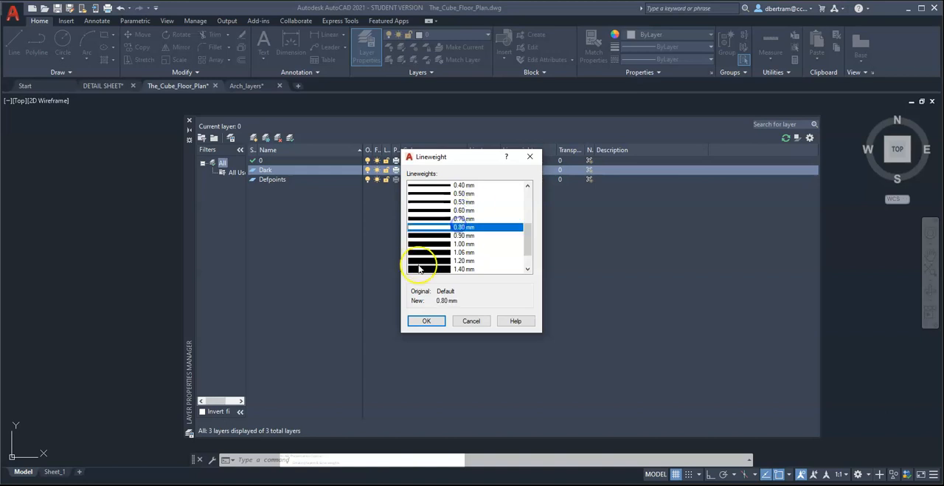
{"action": "left_click", "coordinate": [426, 321]}
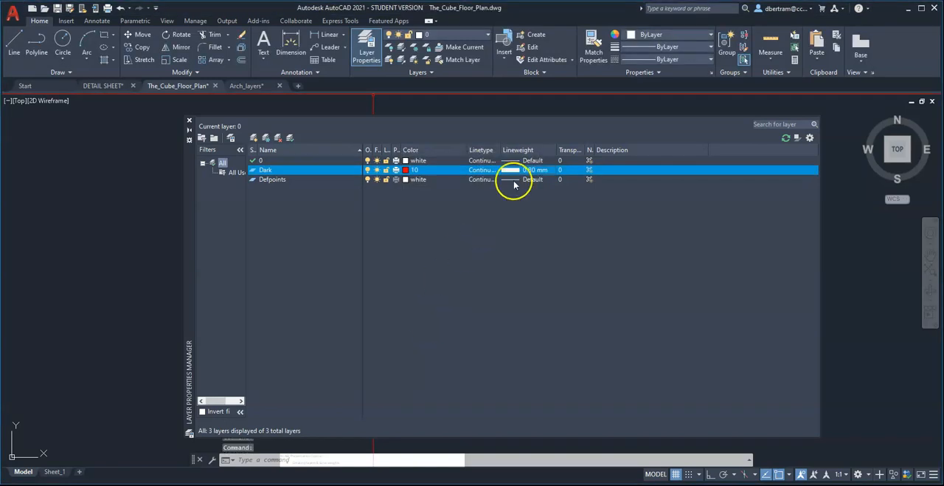
{"action": "left_click_drag", "start_coordinate": [555, 149], "coordinate": [571, 148]}
{"action": "left_click_drag", "start_coordinate": [503, 151], "coordinate": [507, 150]}
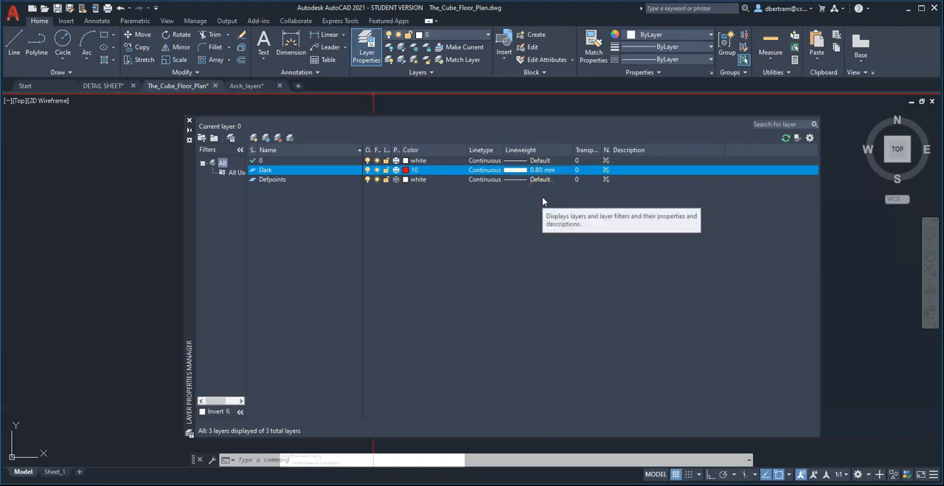
{"action": "left_click", "coordinate": [537, 170]}
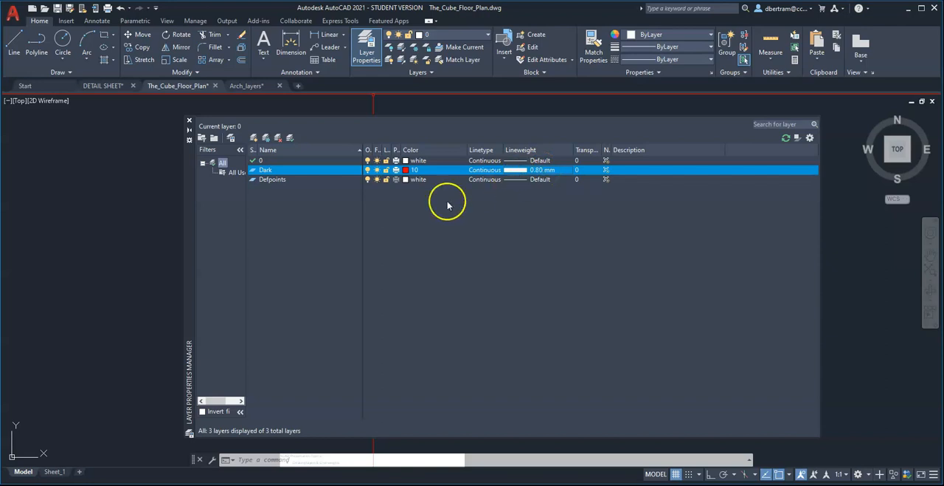
Create a new layer named Medium and set its color to magenta.
{"action": "left_click", "coordinate": [254, 138]}
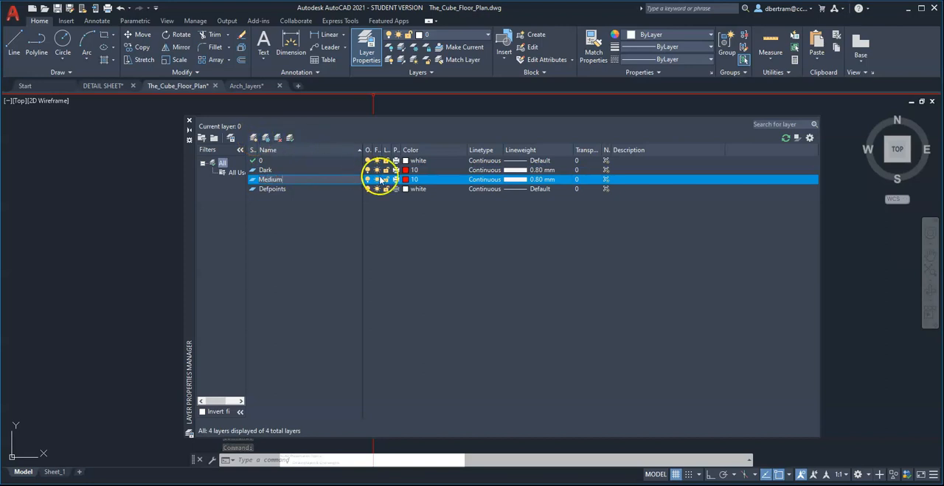
{"action": "left_click", "coordinate": [411, 179]}
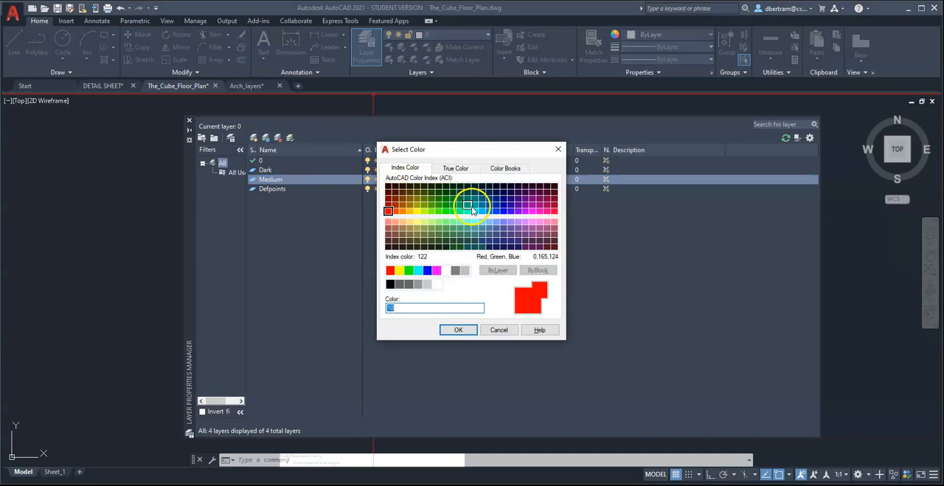
{"action": "left_click", "coordinate": [428, 271]}
{"action": "left_click", "coordinate": [437, 270]}
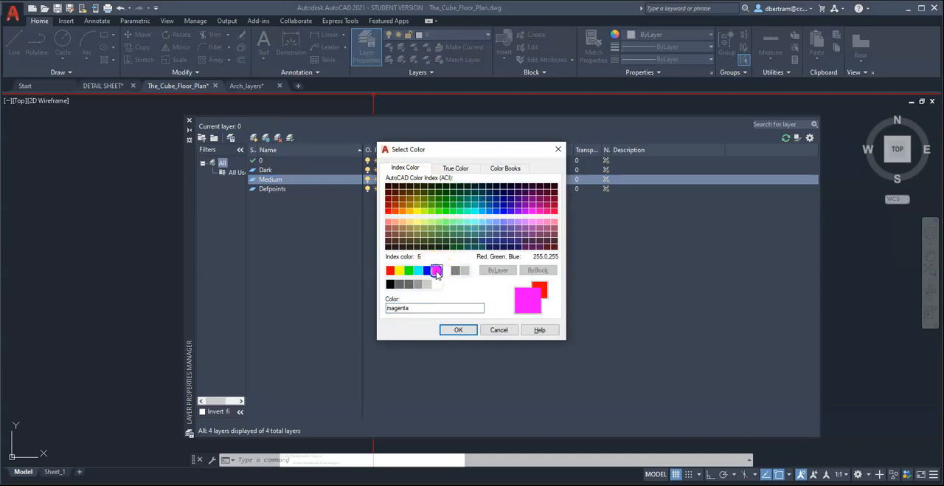
{"action": "left_click", "coordinate": [458, 329]}
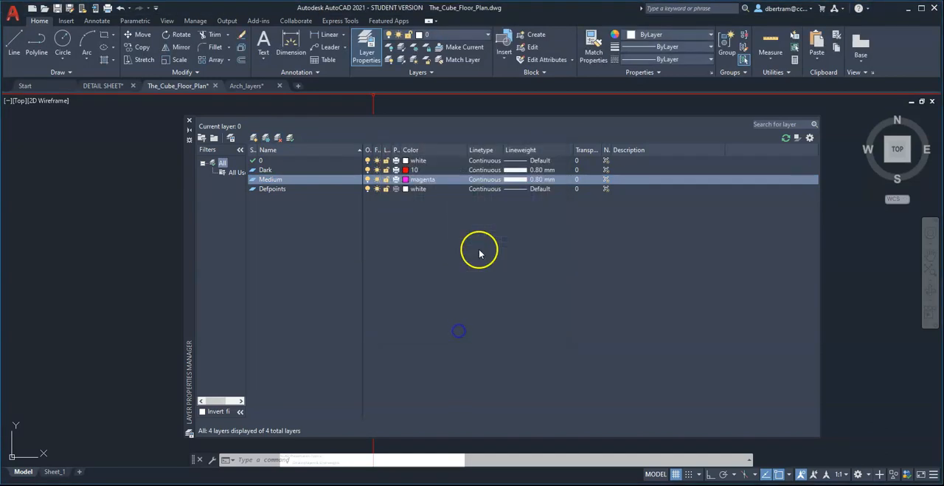
Set the Medium layer's lineweight to 0.50 mm.
{"action": "left_click", "coordinate": [538, 181]}
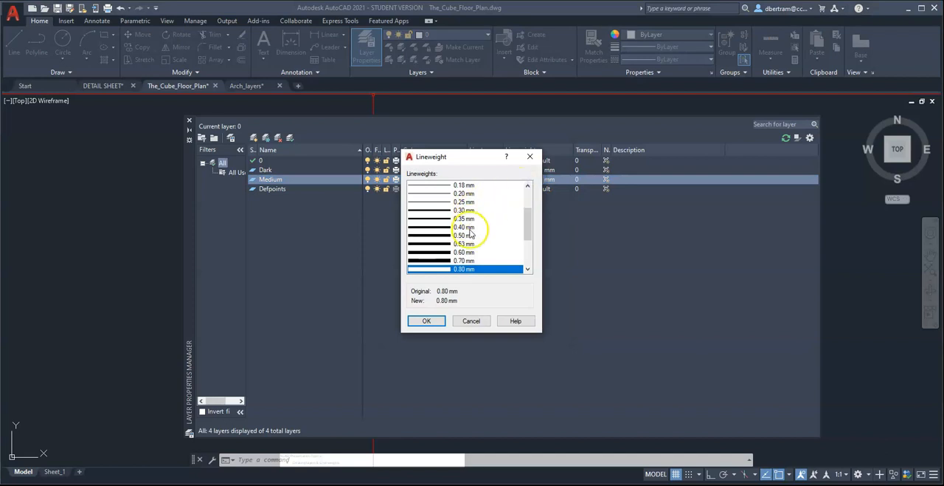
{"action": "left_click", "coordinate": [470, 236]}
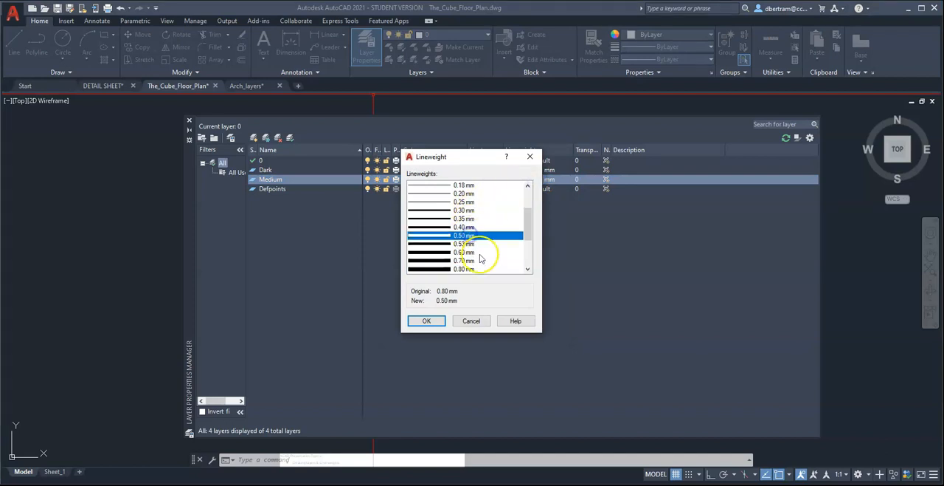
{"action": "left_click", "coordinate": [427, 321]}
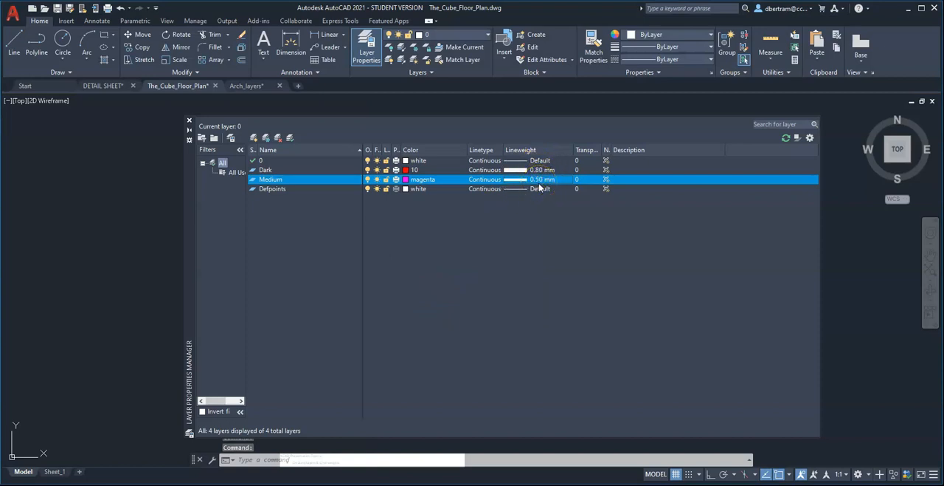
{"action": "left_click", "coordinate": [476, 284]}
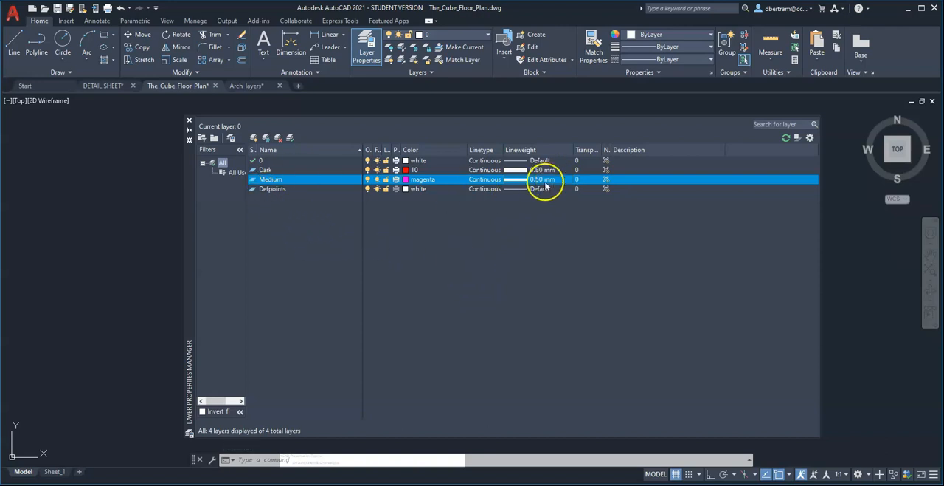
Create a new layer named Light and set its color to green.
{"action": "left_click", "coordinate": [254, 138]}
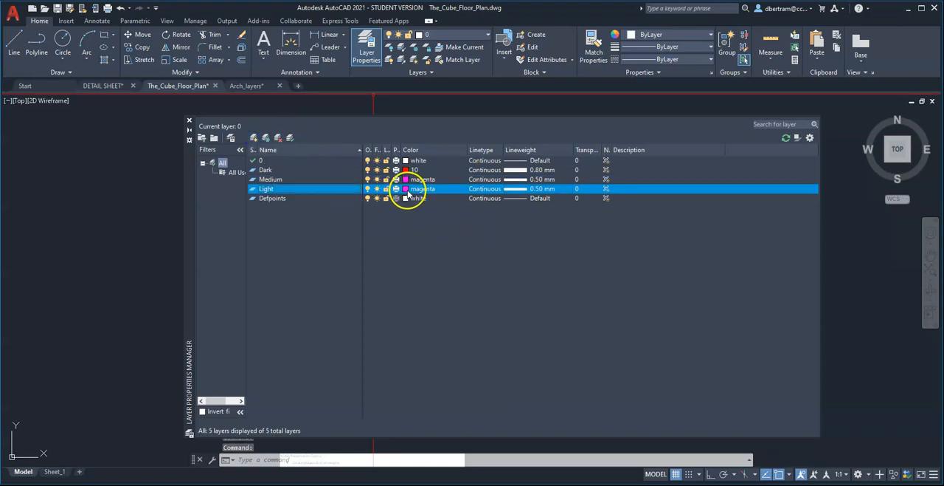
{"action": "left_click", "coordinate": [407, 188]}
{"action": "left_click", "coordinate": [408, 269]}
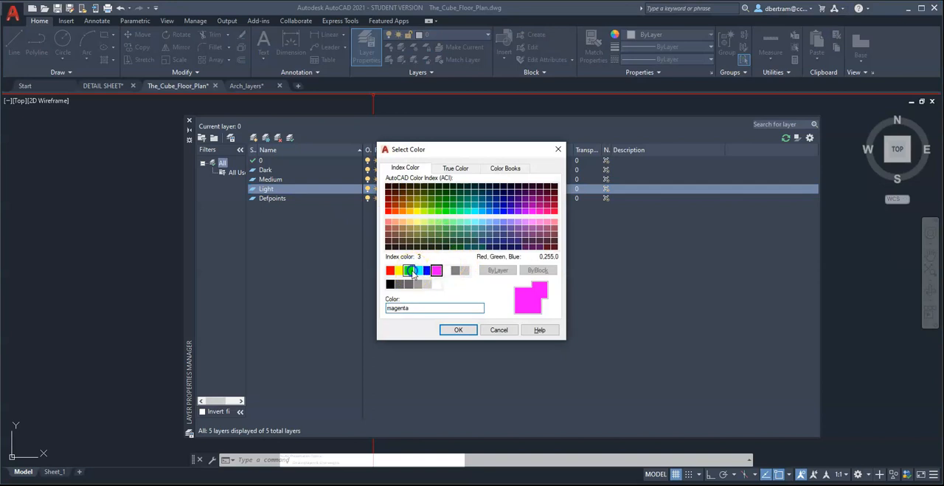
{"action": "left_click", "coordinate": [457, 329]}
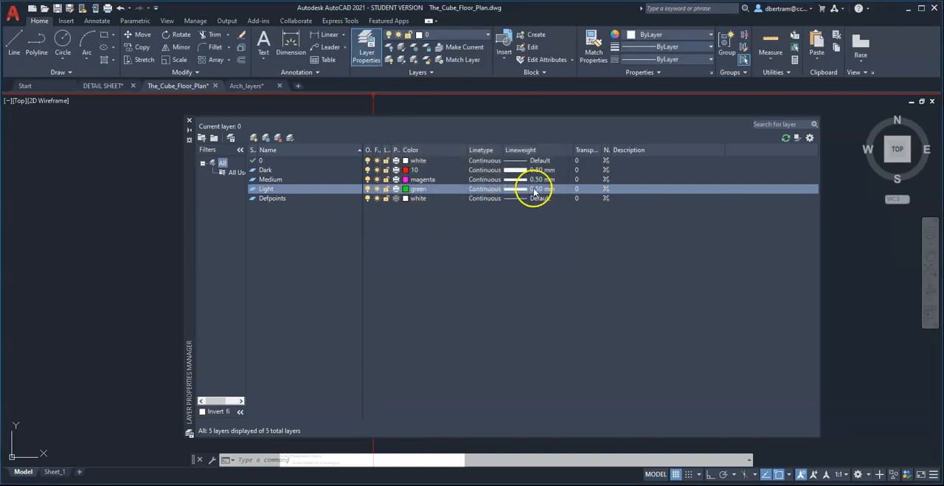
Set the Light layer's lineweight to 0.25 mm.
{"action": "left_click", "coordinate": [530, 189]}
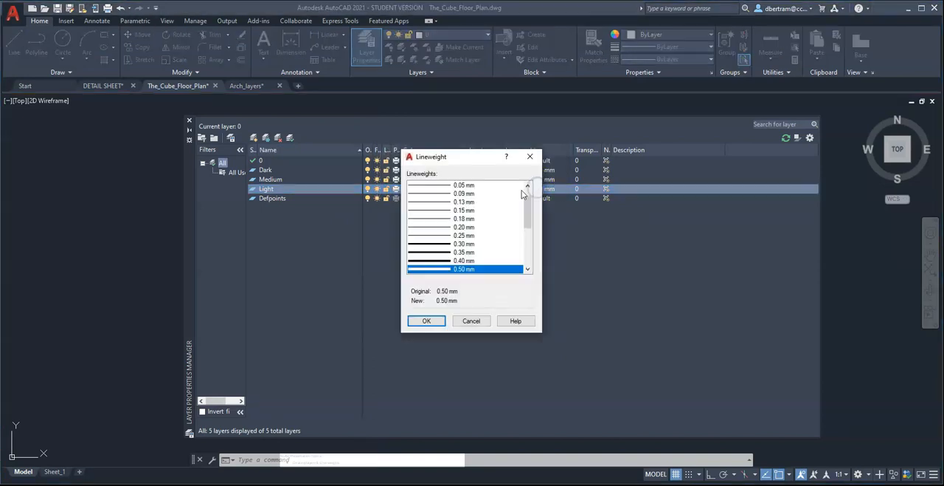
{"action": "left_click", "coordinate": [466, 234]}
{"action": "left_click", "coordinate": [427, 321]}
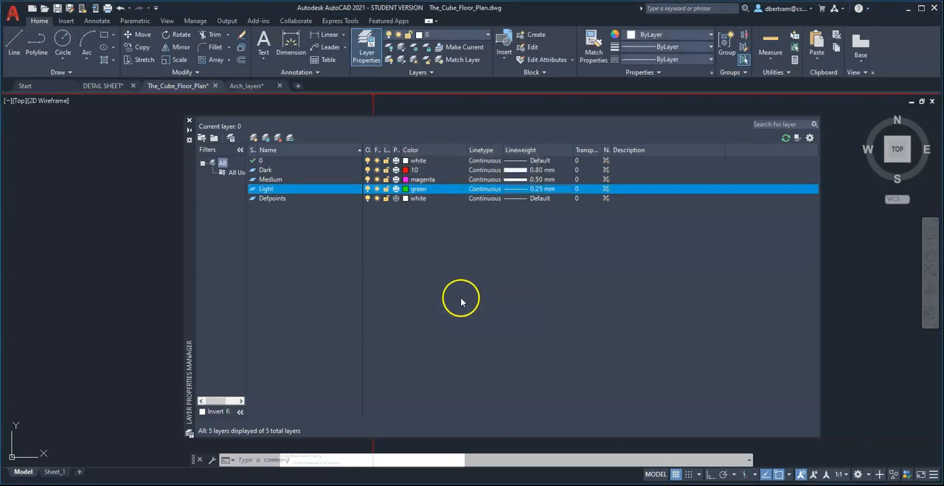
Create a new layer named Dashed Lines with index color 150 and keep its lineweight at 0.25 mm.
{"action": "left_click", "coordinate": [255, 139]}
{"action": "type", "text": "D"}
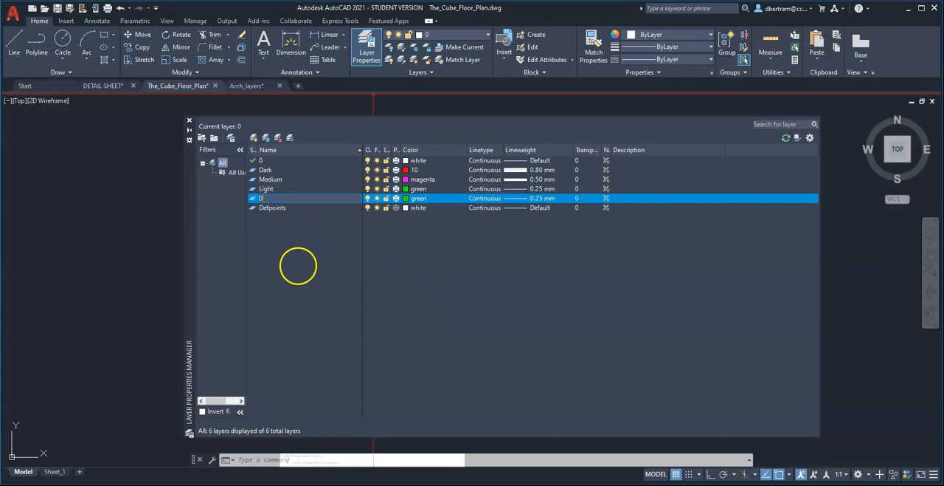
{"action": "type", "text": "ashed Lines"}
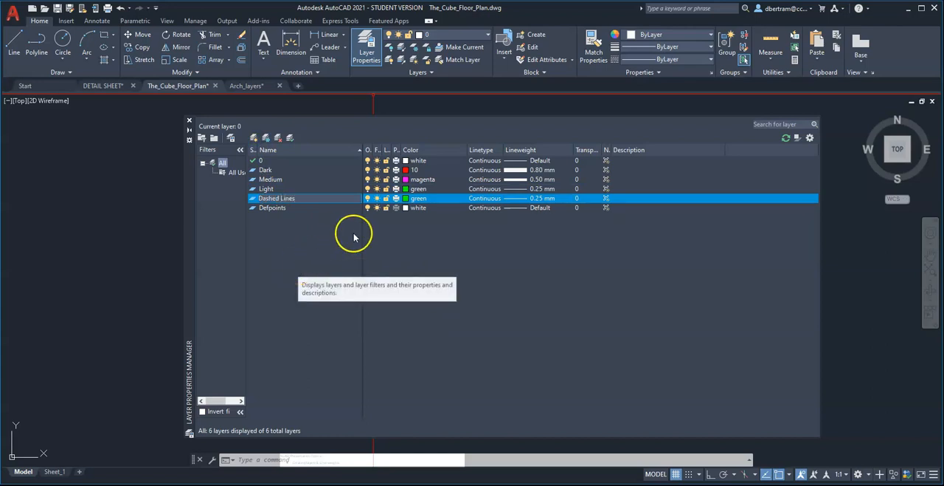
{"action": "left_click", "coordinate": [408, 199]}
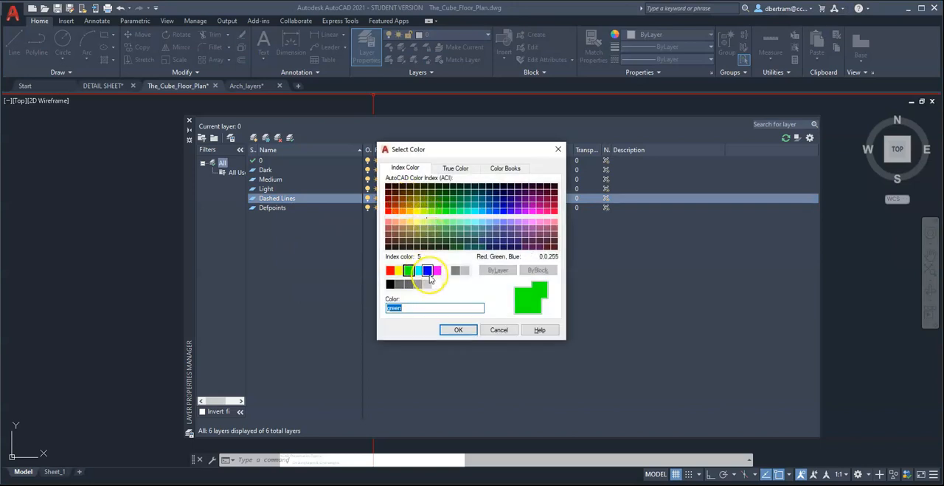
{"action": "left_click", "coordinate": [488, 211]}
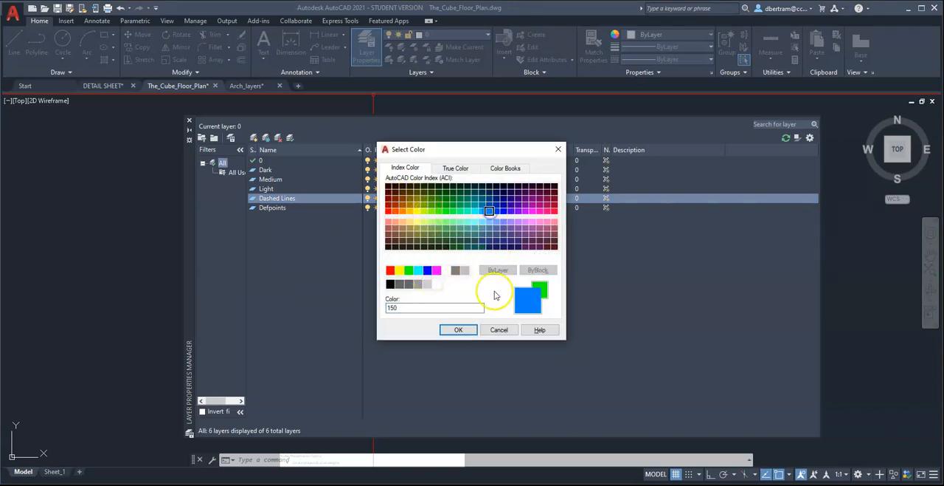
{"action": "left_click", "coordinate": [456, 332]}
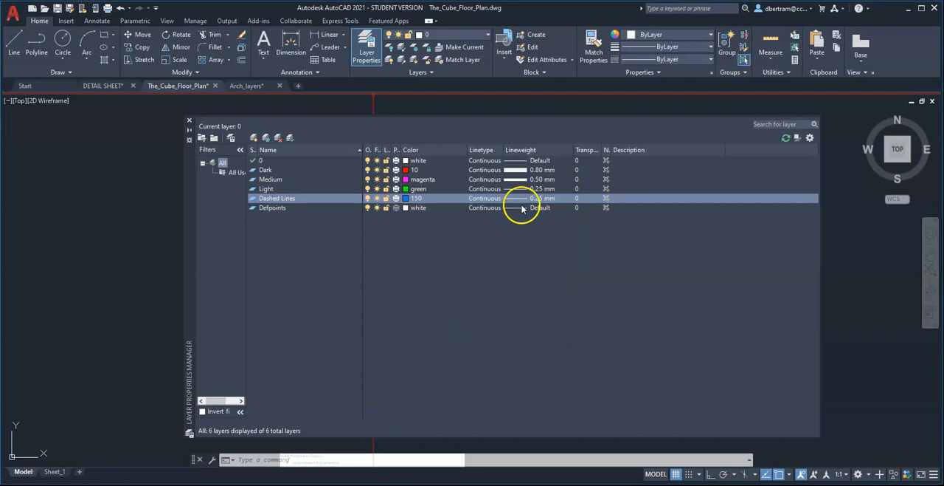
{"action": "left_click", "coordinate": [536, 199]}
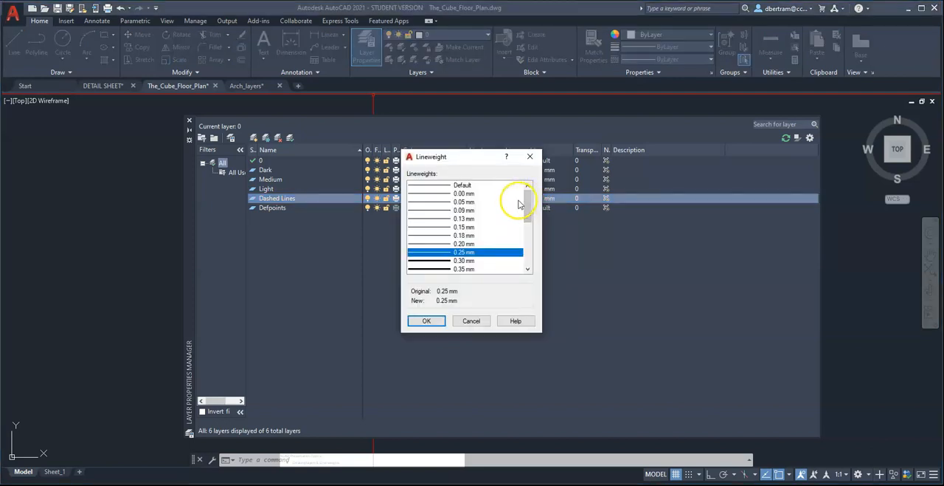
{"action": "left_click", "coordinate": [428, 321]}
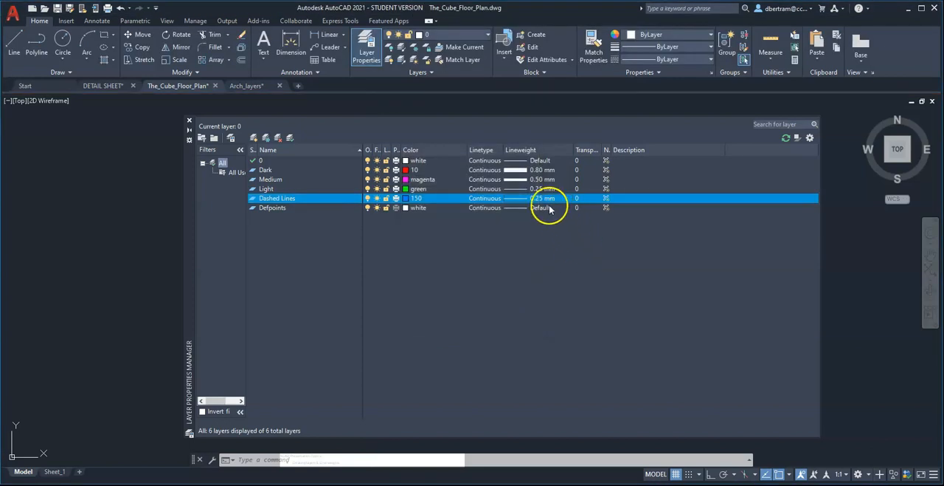
Load the DASHED linetype from acad.lin for the Dashed Lines layer, enlarging the list of available linetypes to find it.
{"action": "left_click", "coordinate": [493, 199]}
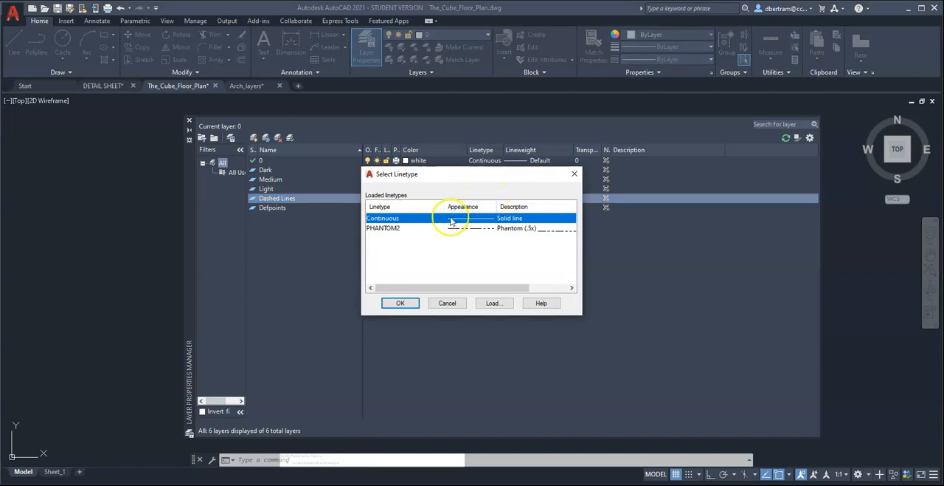
{"action": "left_click", "coordinate": [493, 303]}
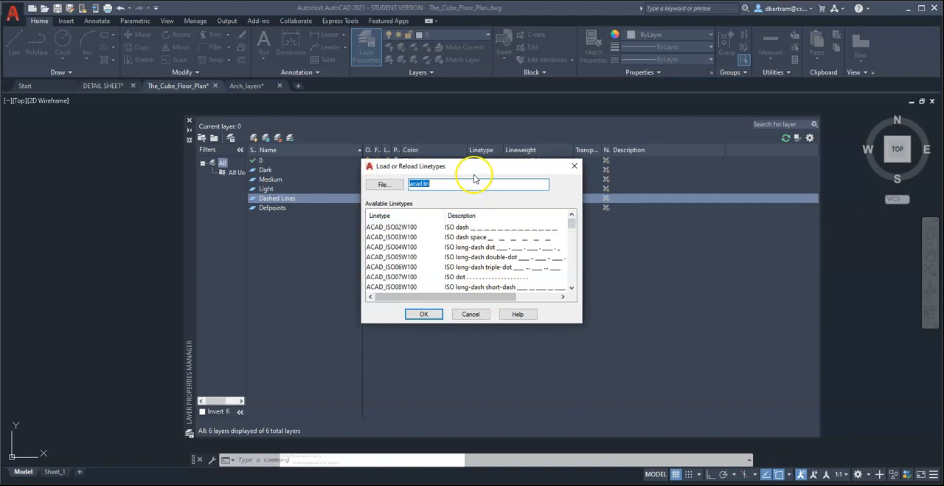
{"action": "left_click_drag", "start_coordinate": [476, 172], "coordinate": [331, 87]}
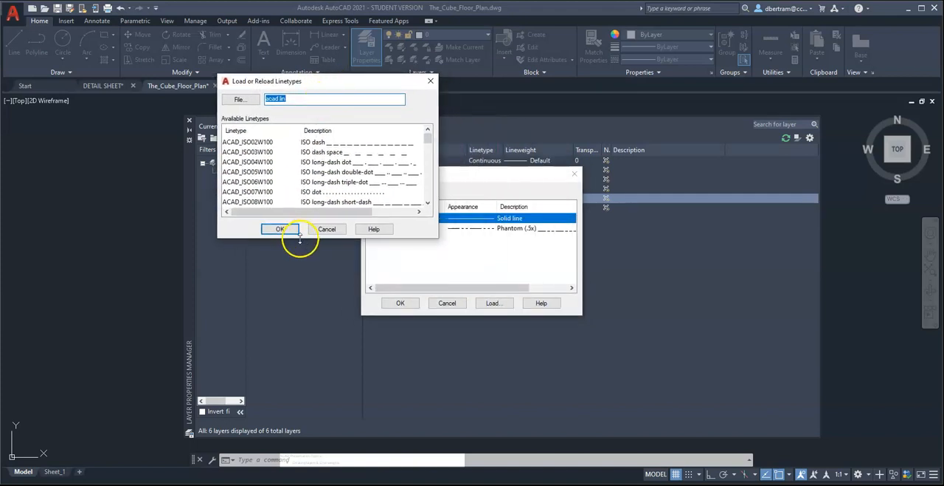
{"action": "left_click_drag", "start_coordinate": [300, 272], "coordinate": [281, 468]}
{"action": "left_click_drag", "start_coordinate": [325, 86], "coordinate": [327, 26]}
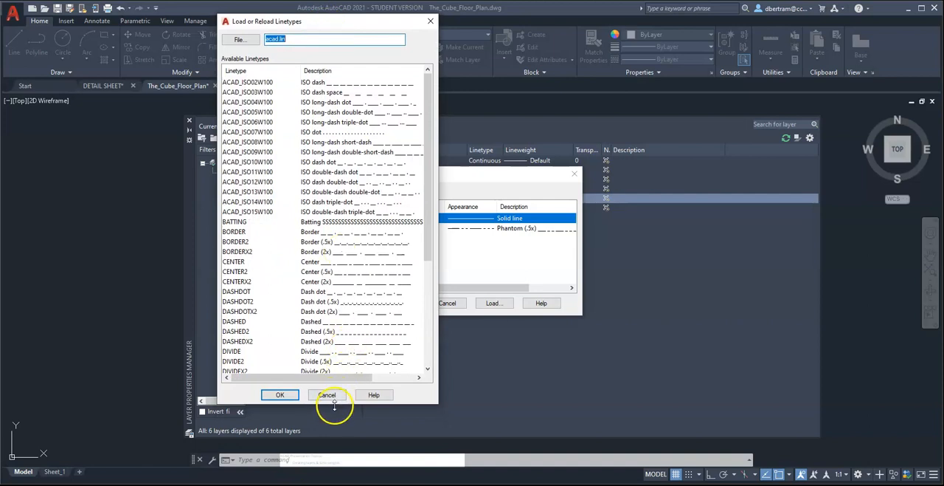
{"action": "left_click_drag", "start_coordinate": [336, 406], "coordinate": [339, 456]}
{"action": "scroll", "coordinate": [270, 289], "scroll_direction": "down", "scroll_amount": 2}
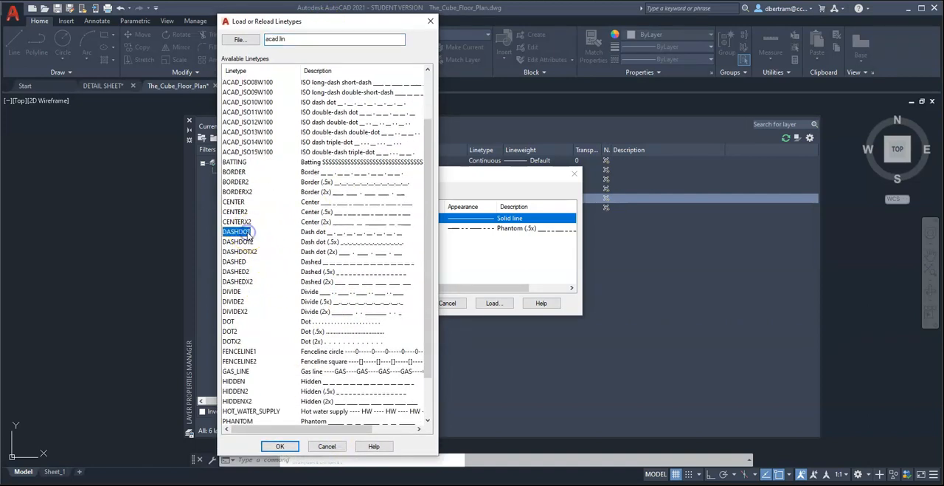
{"action": "left_click", "coordinate": [243, 272]}
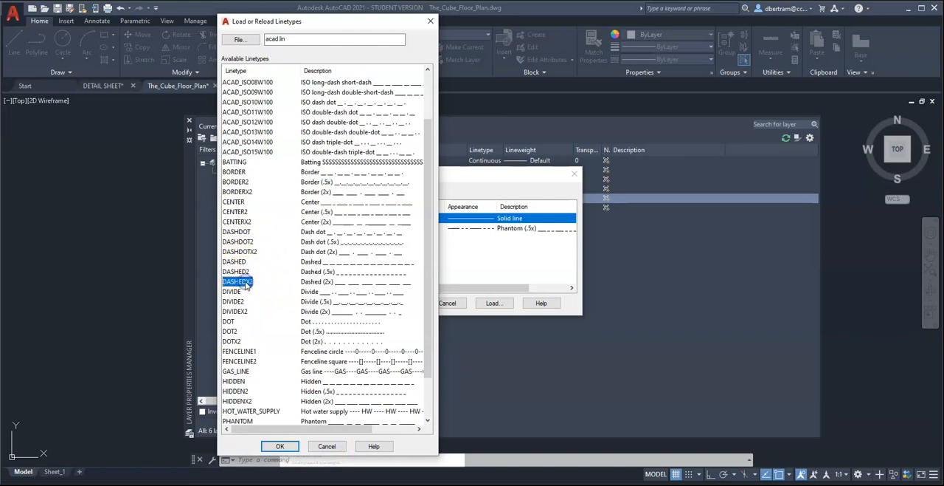
{"action": "left_click", "coordinate": [246, 262]}
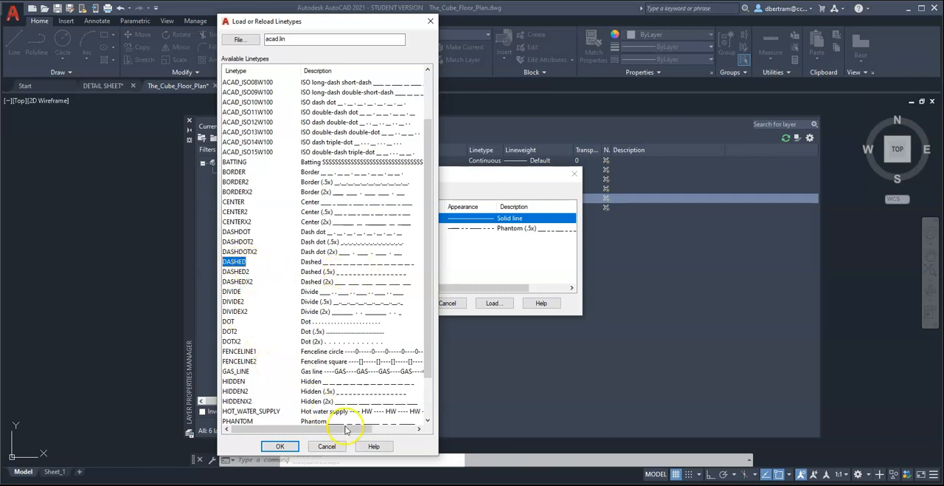
{"action": "left_click", "coordinate": [280, 446]}
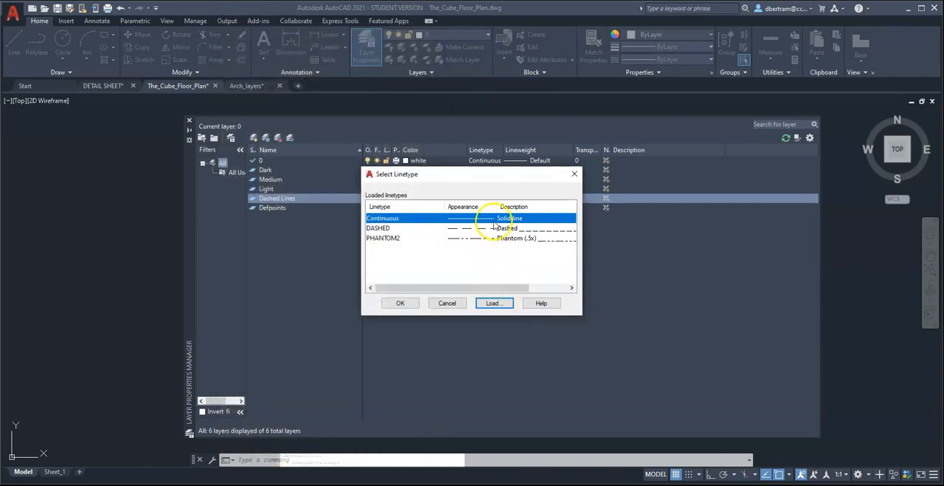
Assign the DASHED linetype to the Dashed Lines layer and close the layer manager.
{"action": "left_click", "coordinate": [456, 230]}
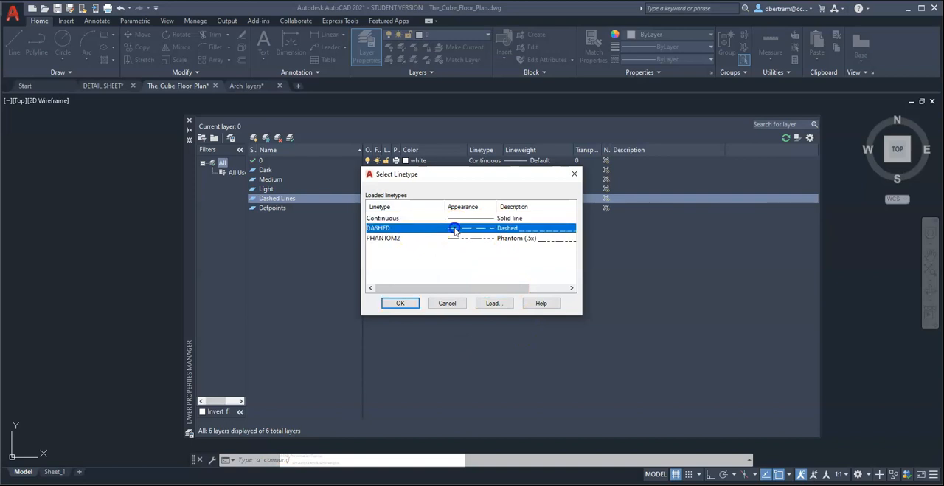
{"action": "left_click", "coordinate": [400, 303]}
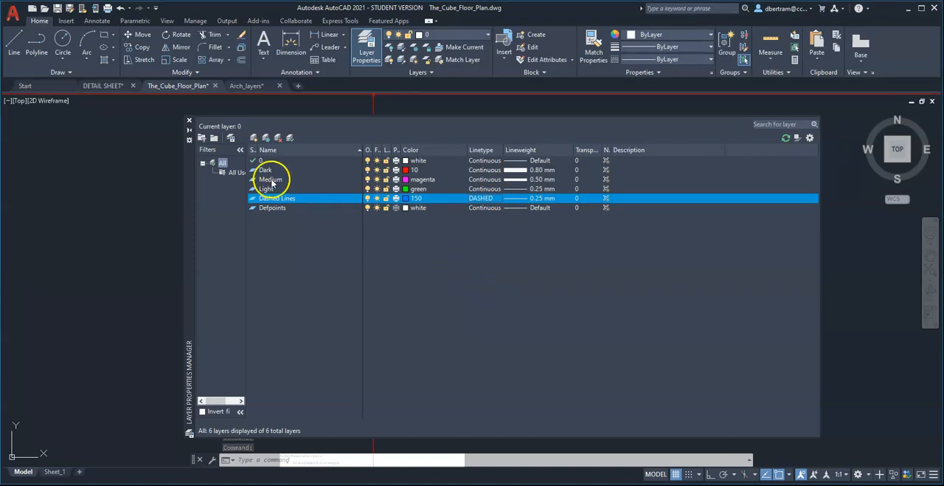
{"action": "left_click", "coordinate": [189, 120]}
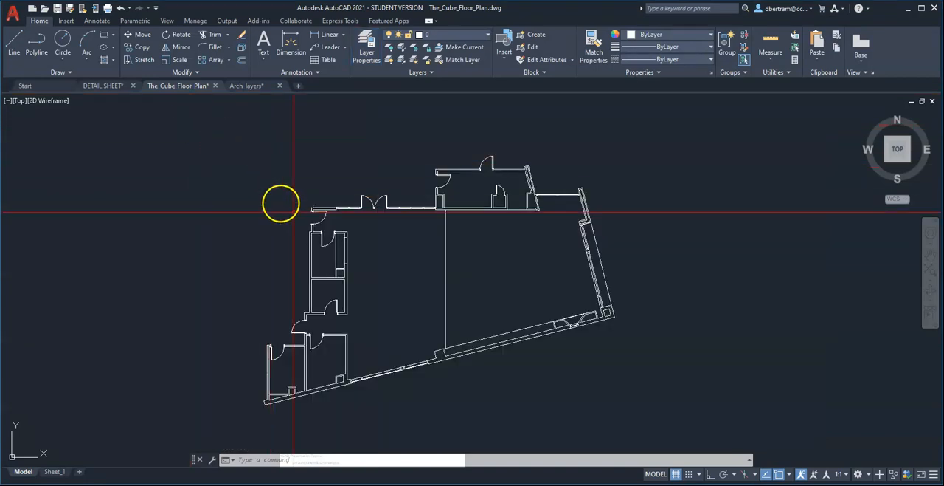
Draw a short horizontal line in the empty space west of the floor plan with Ortho mode on.
{"action": "scroll", "coordinate": [498, 346], "scroll_direction": "down", "scroll_amount": 2}
{"action": "scroll", "coordinate": [321, 283], "scroll_direction": "up", "scroll_amount": 5}
{"action": "type", "text": "l"}
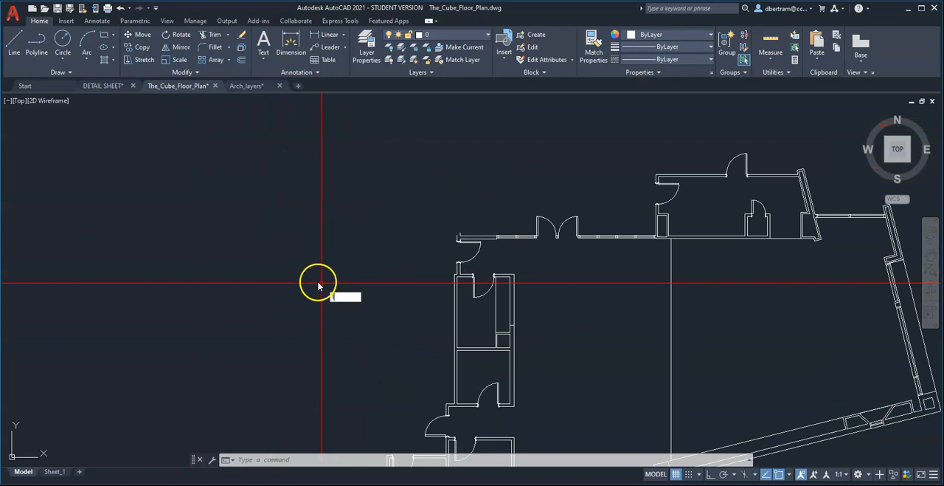
{"action": "key", "text": "Escape"}
{"action": "key", "text": "Escape"}
{"action": "type", "text": "l"}
{"action": "key", "text": "Return"}
{"action": "left_click", "coordinate": [279, 271]}
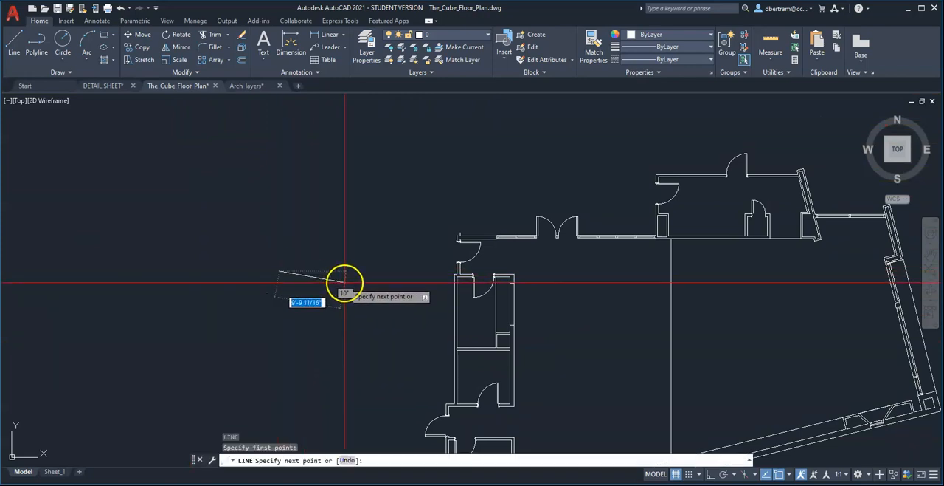
{"action": "key", "text": "F8"}
{"action": "left_click", "coordinate": [373, 278]}
{"action": "key", "text": "Escape"}
{"action": "key", "text": "Escape"}
Assign the new horizontal line to the Dark layer and clear the selection.
{"action": "left_click", "coordinate": [354, 297]}
{"action": "left_click", "coordinate": [310, 190]}
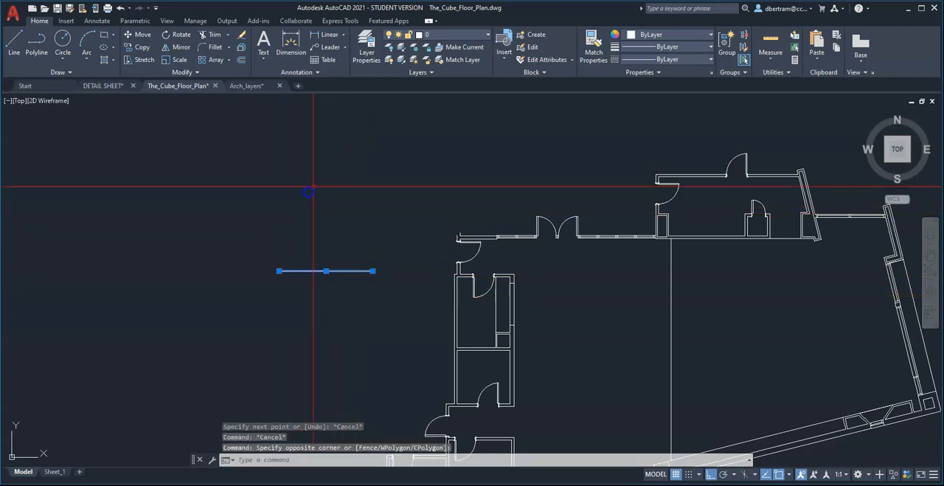
{"action": "left_click", "coordinate": [450, 35]}
{"action": "left_click", "coordinate": [424, 72]}
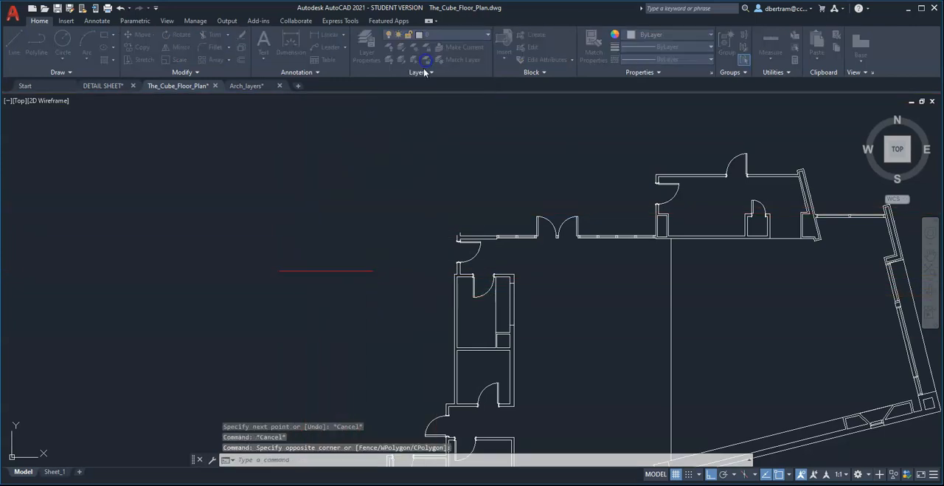
{"action": "key", "text": "Escape"}
Copy the Dark line straight down three times at roughly even spacing.
{"action": "type", "text": "co"}
{"action": "key", "text": "space"}
{"action": "left_click", "coordinate": [357, 325]}
{"action": "left_click", "coordinate": [294, 209]}
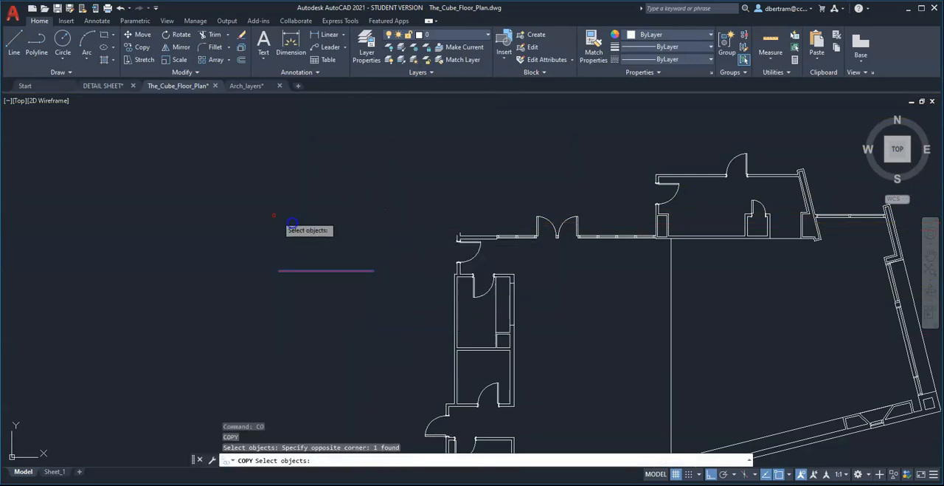
{"action": "key", "text": "space"}
{"action": "left_click", "coordinate": [208, 227]}
{"action": "left_click", "coordinate": [208, 247]}
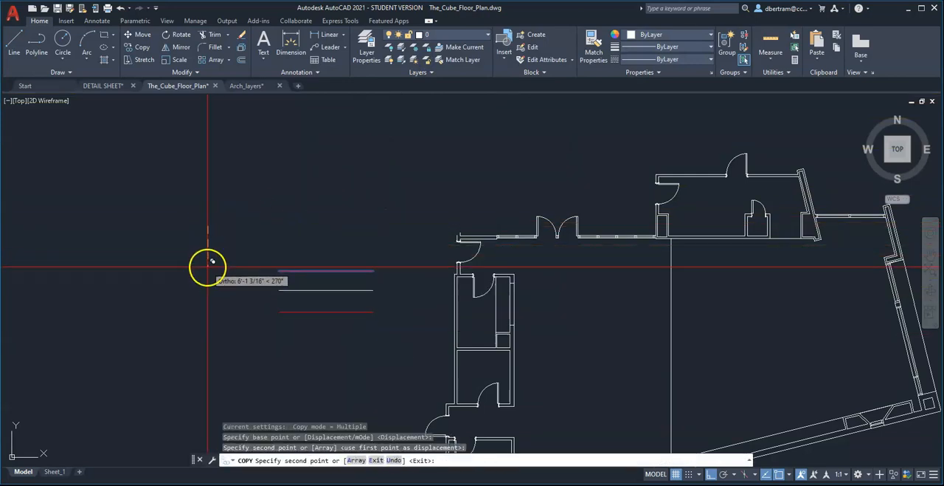
{"action": "left_click", "coordinate": [208, 264]}
{"action": "key", "text": "Escape"}
Assign the first copied line below the Dark line to the Dashed Lines layer and clear the selection.
{"action": "left_click", "coordinate": [332, 297]}
{"action": "left_click", "coordinate": [316, 281]}
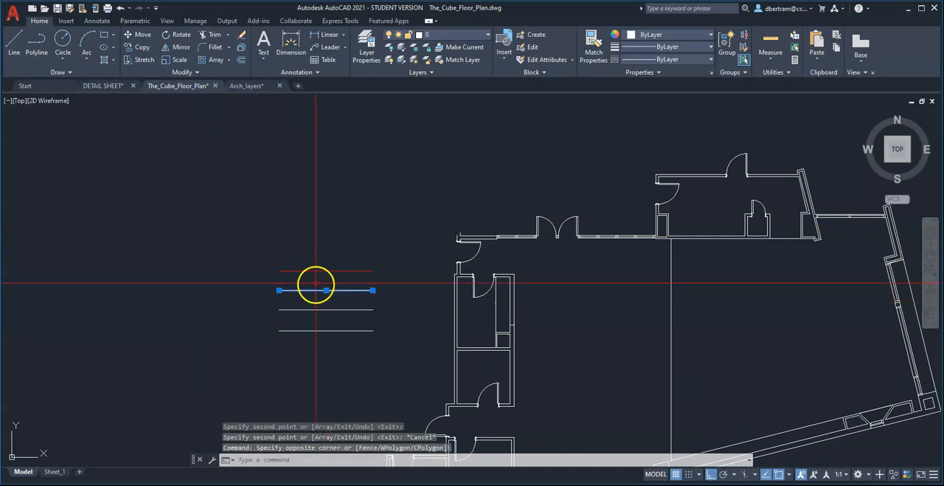
{"action": "left_click", "coordinate": [453, 36]}
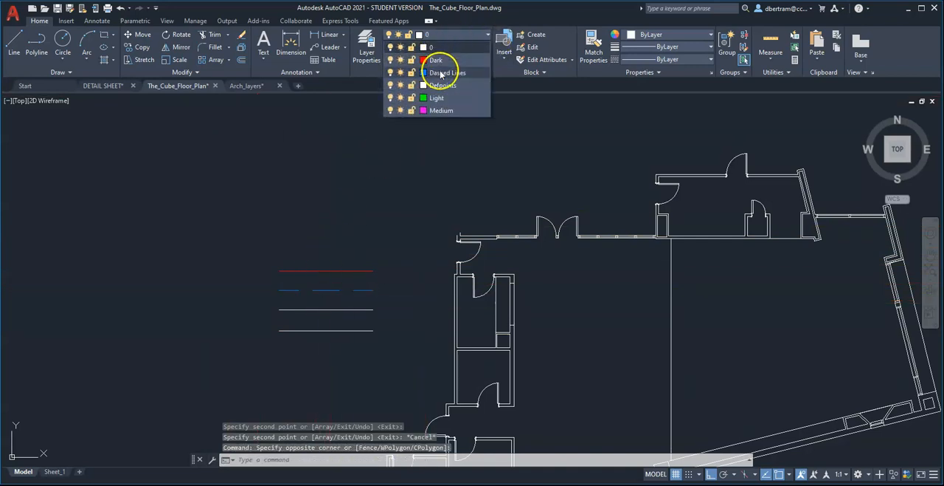
{"action": "left_click", "coordinate": [441, 73]}
{"action": "key", "text": "Escape"}
{"action": "key", "text": "Escape"}
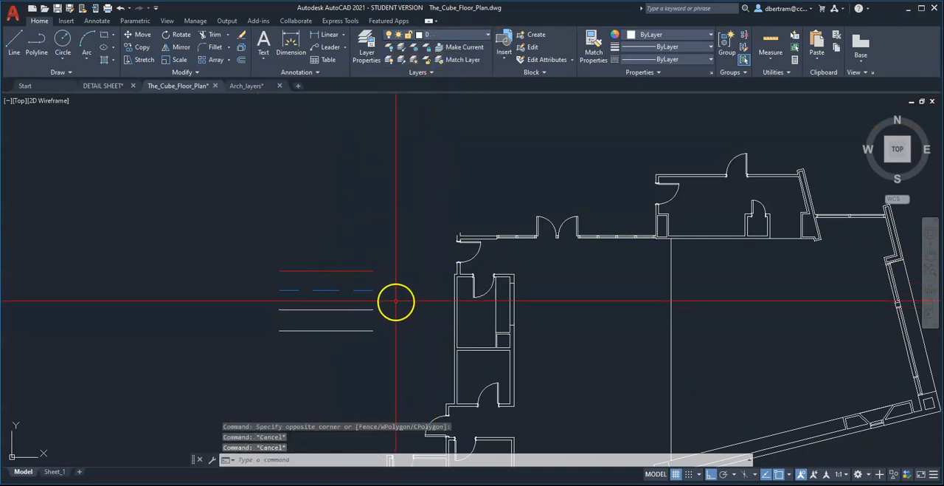
{"action": "type", "text": "m"}
{"action": "key", "text": "Return"}
{"action": "left_click", "coordinate": [394, 305]}
{"action": "left_click", "coordinate": [330, 286]}
{"action": "right_click", "coordinate": [405, 288]}
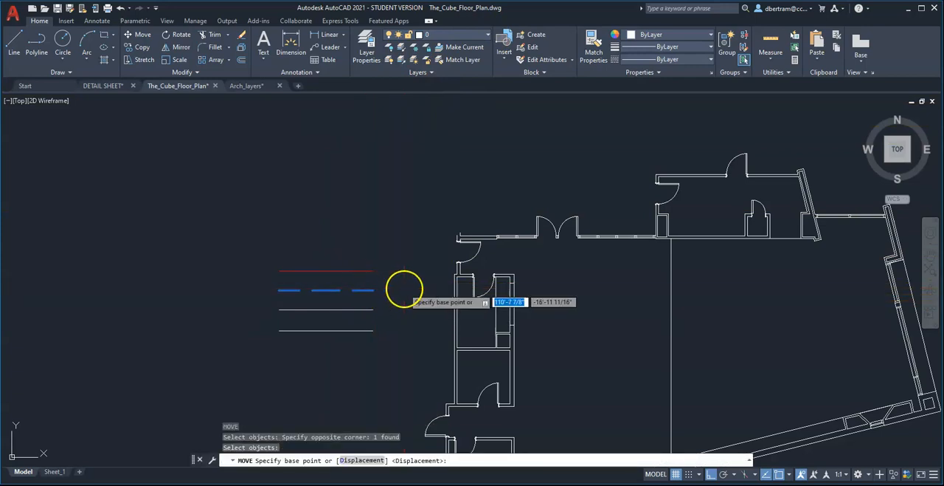
{"action": "right_click", "coordinate": [406, 289]}
{"action": "left_click", "coordinate": [411, 303]}
{"action": "key", "text": "Escape"}
{"action": "key", "text": "Escape"}
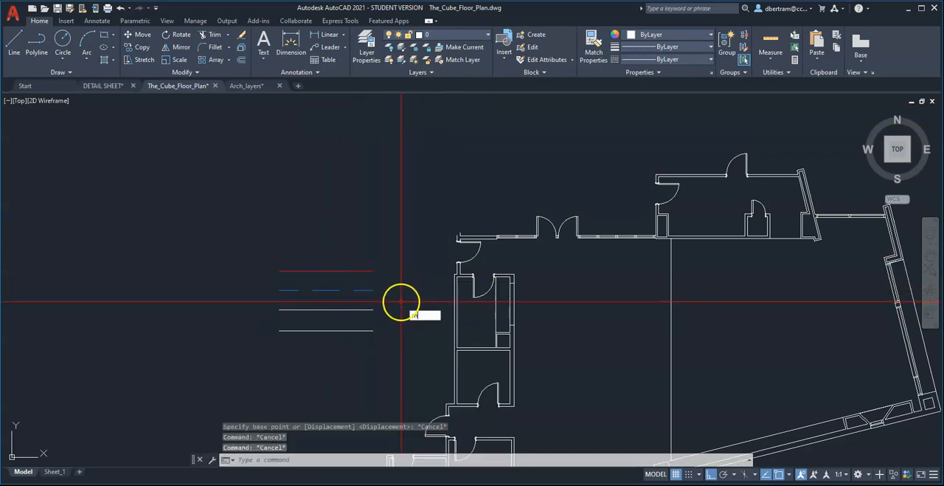
Move the dashed sample line straight down below the other three sample lines.
{"action": "type", "text": "m"}
{"action": "key", "text": "Return"}
{"action": "left_click", "coordinate": [402, 301]}
{"action": "left_click", "coordinate": [344, 282]}
{"action": "right_click", "coordinate": [405, 286]}
{"action": "left_click", "coordinate": [413, 289]}
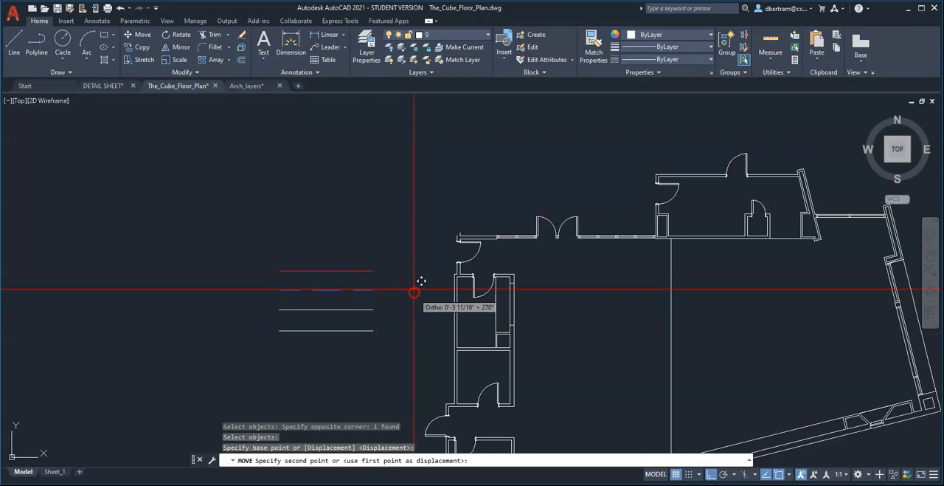
{"action": "left_click", "coordinate": [414, 354]}
Move the lower three sample lines straight up so they sit closer beneath the Dark line.
{"action": "type", "text": "m"}
{"action": "key", "text": "Return"}
{"action": "left_click", "coordinate": [393, 371]}
{"action": "left_click", "coordinate": [348, 297]}
{"action": "right_click", "coordinate": [412, 276]}
{"action": "left_click", "coordinate": [424, 244]}
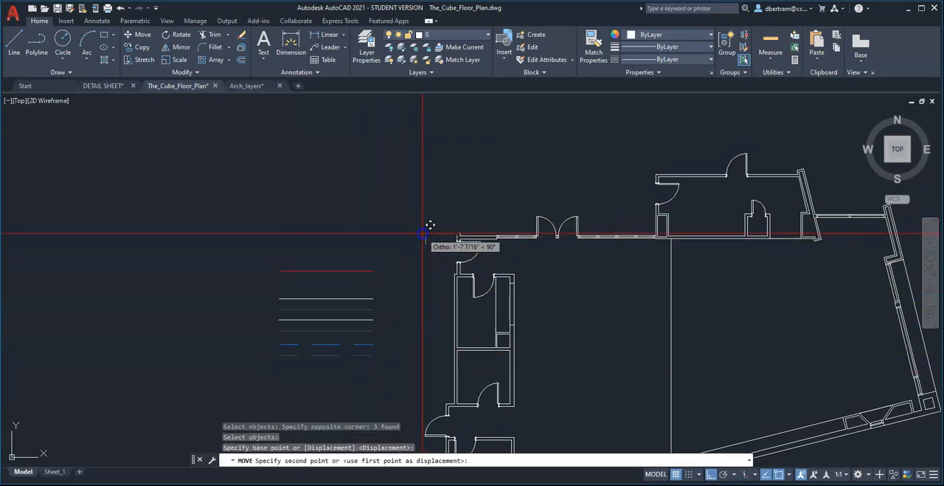
{"action": "left_click", "coordinate": [424, 228]}
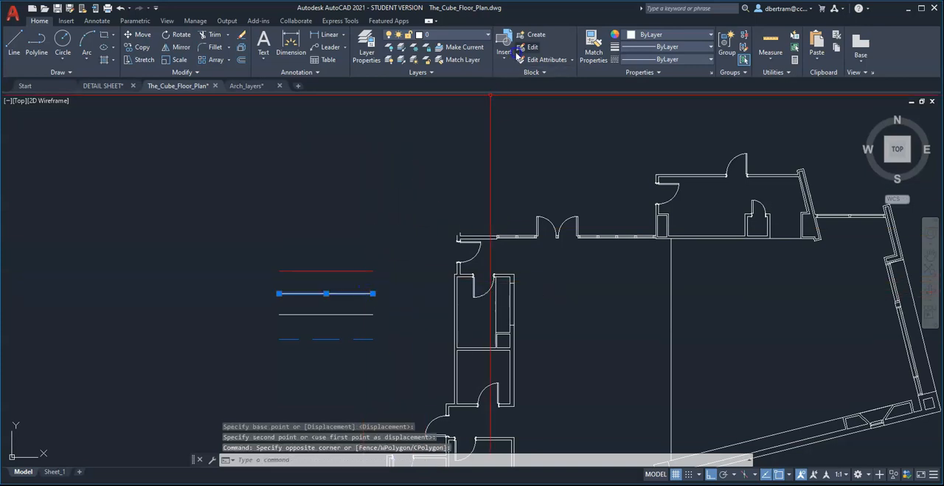
Assign the second sample line to the Medium layer and clear the selection.
{"action": "left_click", "coordinate": [466, 37]}
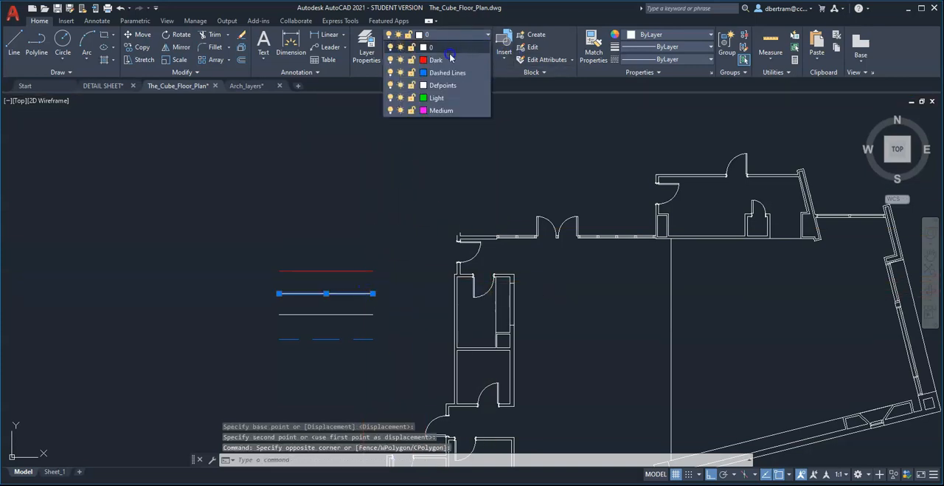
{"action": "left_click", "coordinate": [444, 110]}
{"action": "key", "text": "Escape"}
{"action": "key", "text": "Escape"}
Assign the third sample line, just above the dashed one, to the Light layer and clear the selection.
{"action": "left_click", "coordinate": [377, 324]}
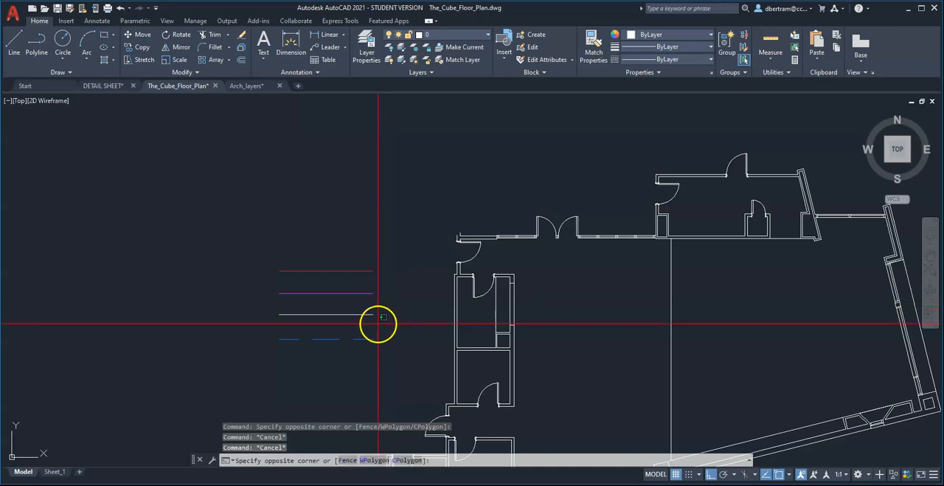
{"action": "left_click", "coordinate": [361, 304]}
{"action": "left_click", "coordinate": [439, 35]}
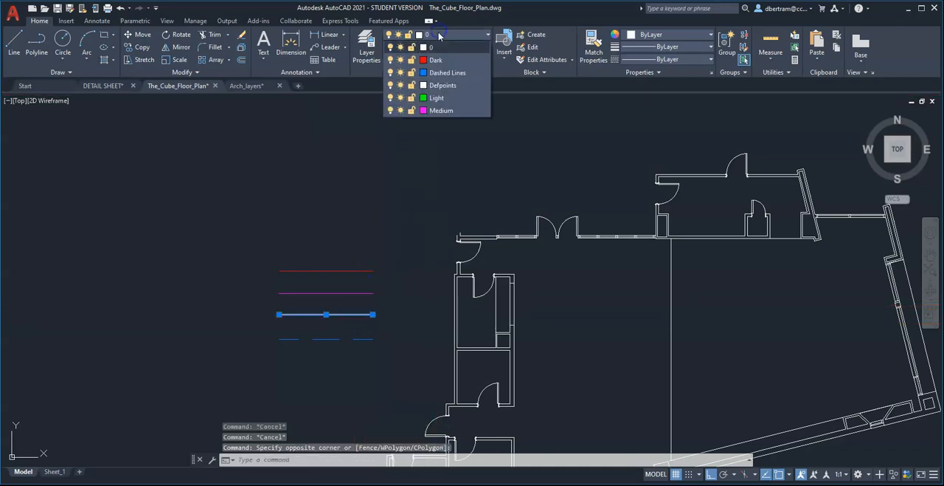
{"action": "left_click", "coordinate": [437, 98]}
{"action": "key", "text": "Escape"}
{"action": "key", "text": "Escape"}
{"action": "scroll", "coordinate": [298, 217], "scroll_direction": "down", "scroll_amount": 3}
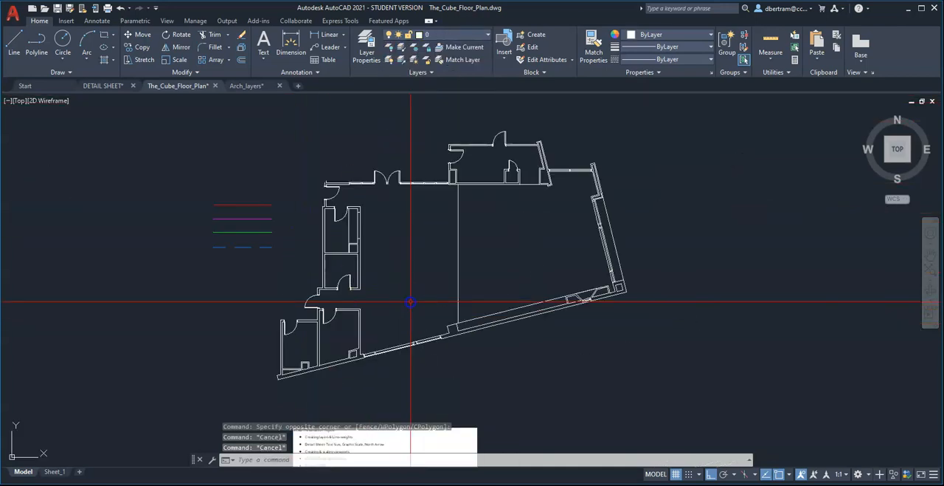
{"action": "scroll", "coordinate": [359, 208], "scroll_direction": "up", "scroll_amount": 2}
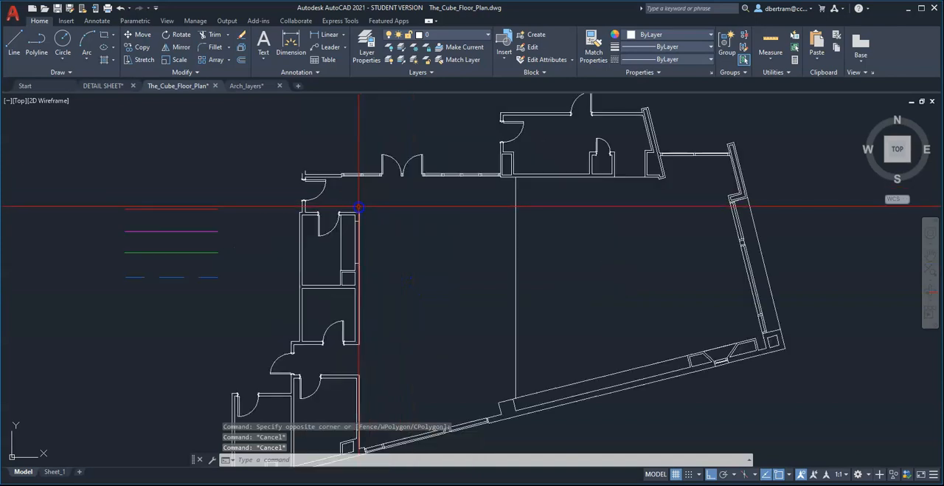
{"action": "scroll", "coordinate": [359, 207], "scroll_direction": "down", "scroll_amount": 2}
{"action": "scroll", "coordinate": [395, 262], "scroll_direction": "up", "scroll_amount": 2}
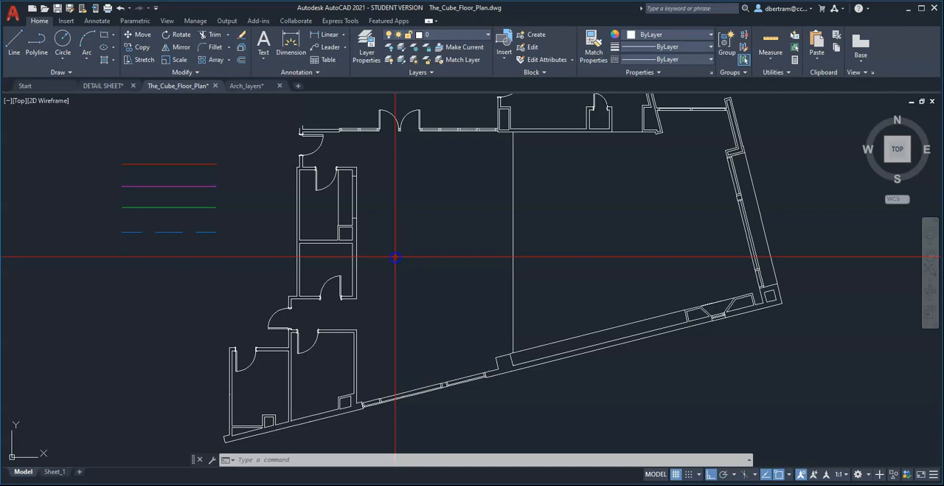
{"action": "left_click", "coordinate": [448, 35]}
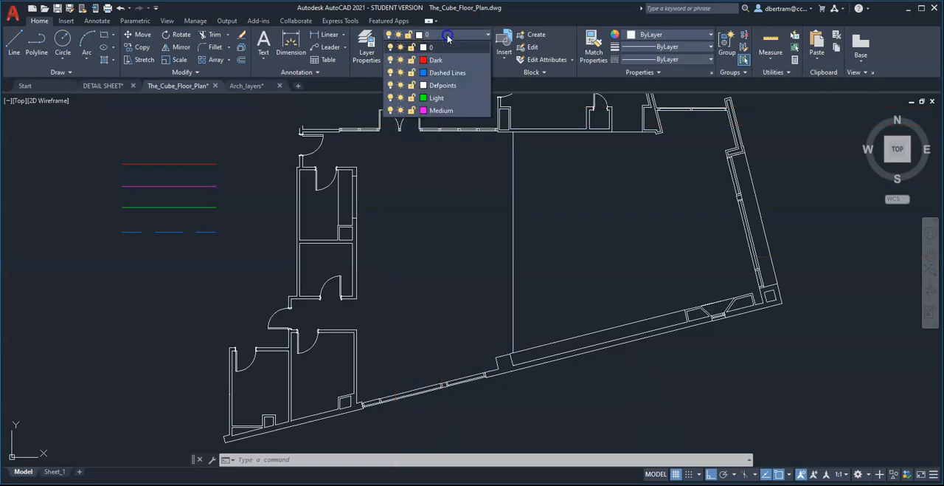
{"action": "left_click", "coordinate": [420, 212]}
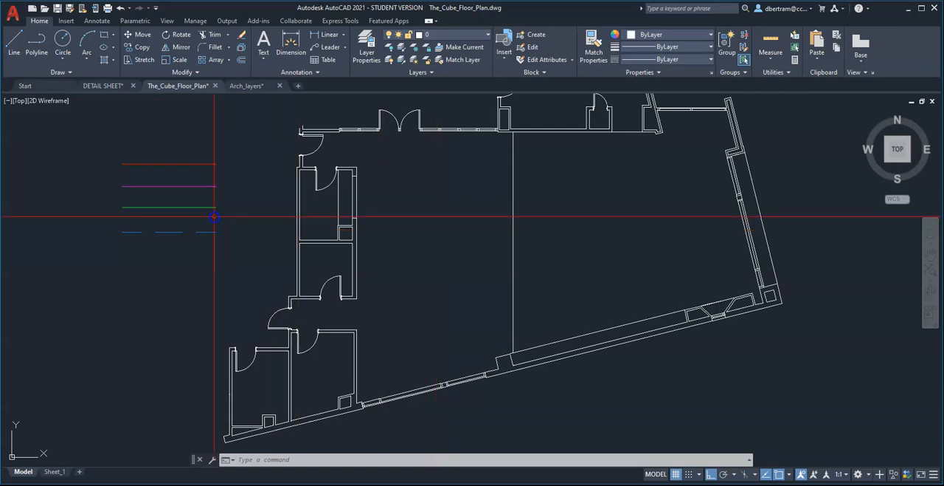
Match the Light sample line's properties onto the outer lines of the first window west of the double doors.
{"action": "type", "text": "a"}
{"action": "key", "text": "Return"}
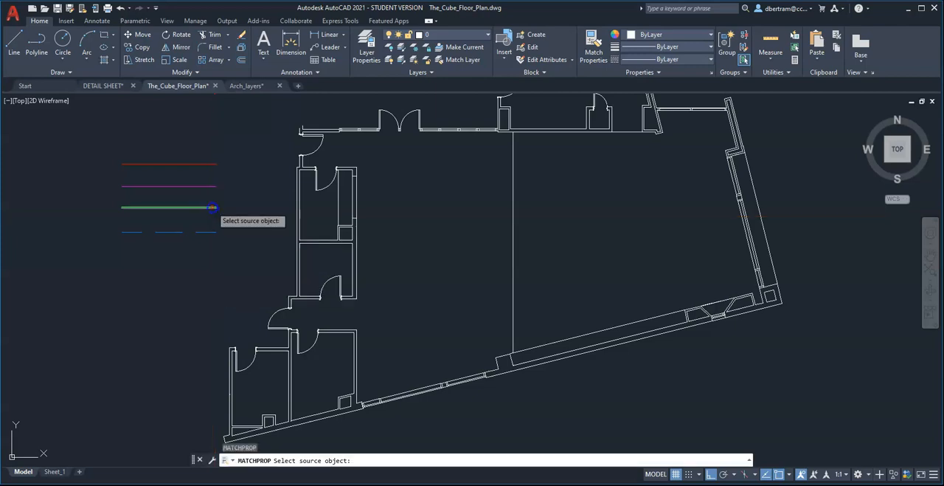
{"action": "left_click", "coordinate": [213, 208]}
{"action": "scroll", "coordinate": [363, 126], "scroll_direction": "up", "scroll_amount": 10}
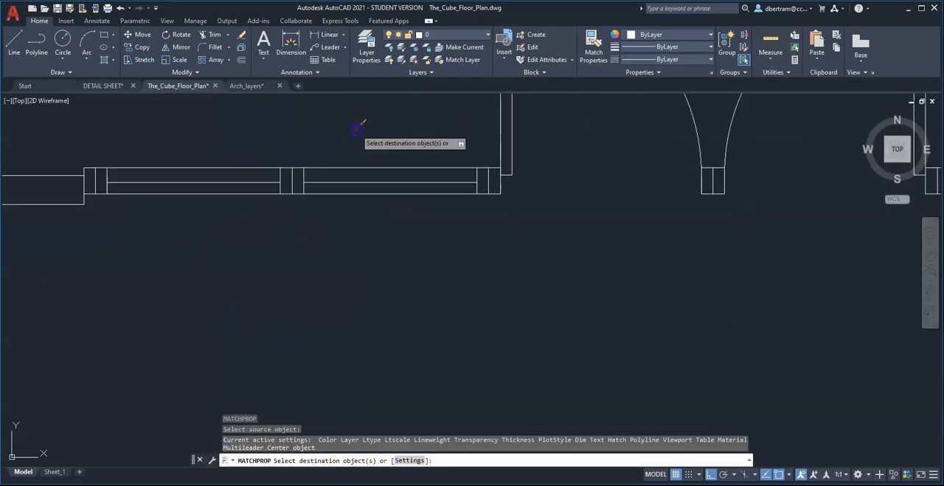
{"action": "scroll", "coordinate": [473, 190], "scroll_direction": "down", "scroll_amount": 6}
{"action": "scroll", "coordinate": [408, 186], "scroll_direction": "up", "scroll_amount": 8}
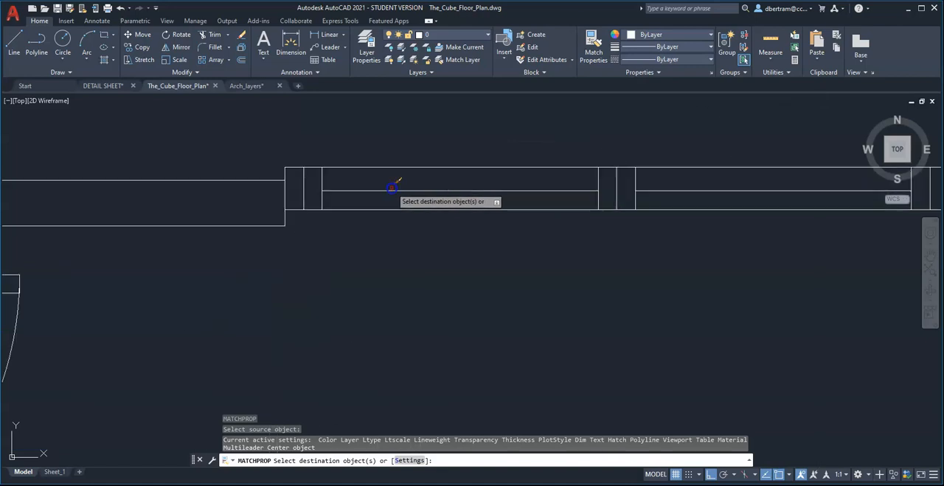
{"action": "scroll", "coordinate": [392, 189], "scroll_direction": "down", "scroll_amount": 5}
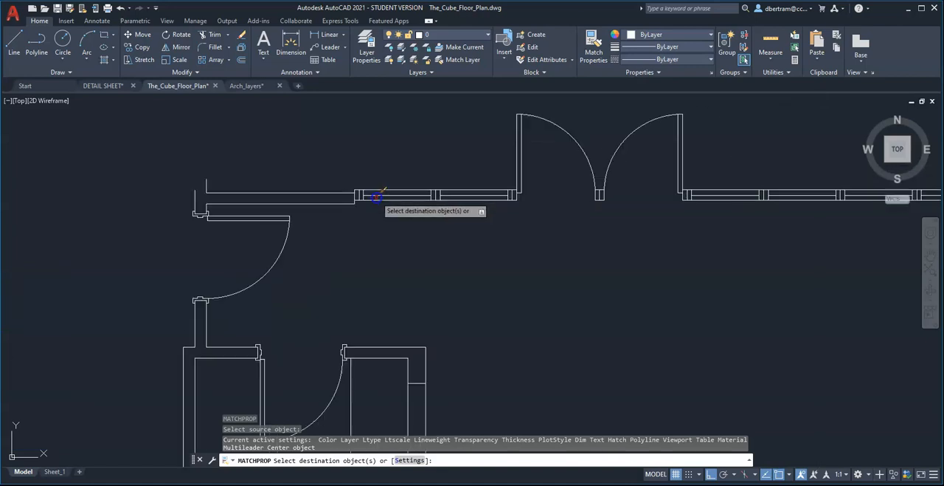
{"action": "scroll", "coordinate": [405, 191], "scroll_direction": "up", "scroll_amount": 8}
{"action": "left_click", "coordinate": [403, 190]}
{"action": "left_click", "coordinate": [377, 151]}
{"action": "left_click", "coordinate": [384, 284]}
{"action": "left_click", "coordinate": [343, 239]}
Apply the Light properties to the outer lines of the adjoining window, next to the double doors.
{"action": "middle_click_drag", "start_coordinate": [675, 223], "coordinate": [466, 234]}
{"action": "left_click", "coordinate": [535, 211]}
{"action": "left_click", "coordinate": [526, 179]}
{"action": "left_click", "coordinate": [553, 272]}
{"action": "left_click", "coordinate": [529, 249]}
{"action": "scroll", "coordinate": [310, 253], "scroll_direction": "down", "scroll_amount": 6}
{"action": "scroll", "coordinate": [358, 257], "scroll_direction": "up", "scroll_amount": 4}
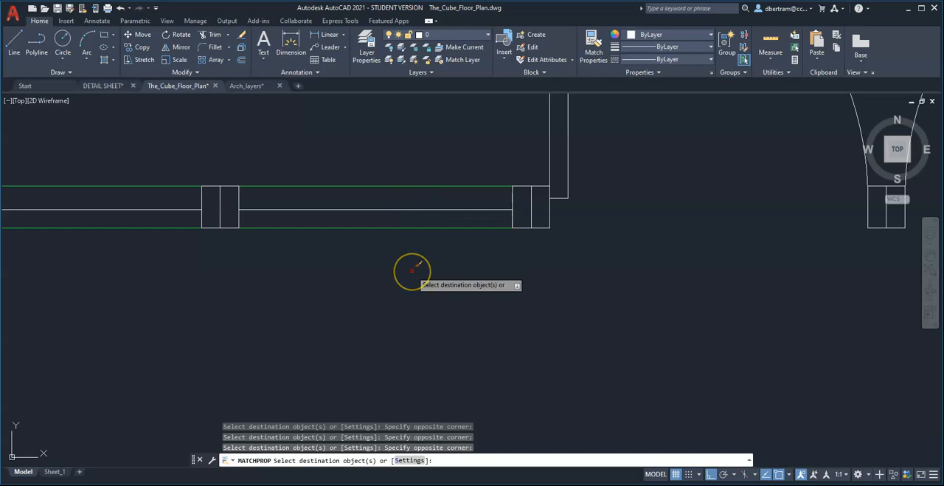
Apply the Light properties to the centre lines of the window posts west of the double doors.
{"action": "scroll", "coordinate": [544, 261], "scroll_direction": "down", "scroll_amount": 2}
{"action": "scroll", "coordinate": [538, 228], "scroll_direction": "up", "scroll_amount": 5}
{"action": "scroll", "coordinate": [583, 240], "scroll_direction": "down", "scroll_amount": 1}
{"action": "scroll", "coordinate": [604, 240], "scroll_direction": "down", "scroll_amount": 2}
{"action": "scroll", "coordinate": [352, 238], "scroll_direction": "up", "scroll_amount": 3}
{"action": "left_click", "coordinate": [522, 228]}
{"action": "left_click", "coordinate": [507, 212]}
{"action": "scroll", "coordinate": [562, 234], "scroll_direction": "down", "scroll_amount": 2}
{"action": "scroll", "coordinate": [562, 234], "scroll_direction": "down", "scroll_amount": 2}
{"action": "scroll", "coordinate": [376, 233], "scroll_direction": "up", "scroll_amount": 4}
{"action": "left_click", "coordinate": [334, 235]}
{"action": "left_click", "coordinate": [321, 225]}
Apply the Light properties to the centre lines of the double-door post and the first two window posts east of it.
{"action": "scroll", "coordinate": [288, 269], "scroll_direction": "down", "scroll_amount": 2}
{"action": "scroll", "coordinate": [288, 269], "scroll_direction": "down", "scroll_amount": 2}
{"action": "scroll", "coordinate": [693, 253], "scroll_direction": "up", "scroll_amount": 1}
{"action": "scroll", "coordinate": [723, 261], "scroll_direction": "up", "scroll_amount": 3}
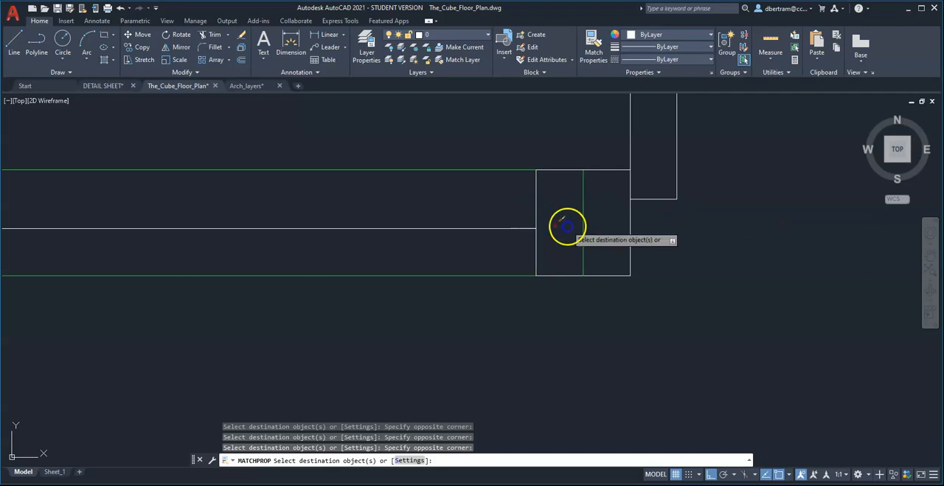
{"action": "scroll", "coordinate": [566, 228], "scroll_direction": "down", "scroll_amount": 3}
{"action": "scroll", "coordinate": [637, 232], "scroll_direction": "up", "scroll_amount": 3}
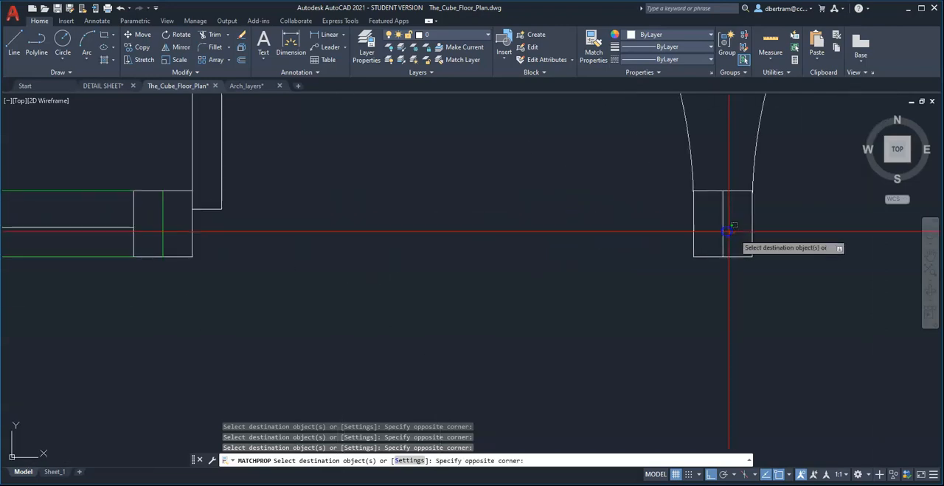
{"action": "scroll", "coordinate": [605, 225], "scroll_direction": "down", "scroll_amount": 3}
{"action": "scroll", "coordinate": [337, 236], "scroll_direction": "up", "scroll_amount": 4}
{"action": "left_click", "coordinate": [126, 228]}
{"action": "left_click", "coordinate": [121, 228]}
{"action": "left_click", "coordinate": [334, 232]}
{"action": "left_click", "coordinate": [434, 228]}
{"action": "left_click", "coordinate": [423, 225]}
Apply the Light properties to the centre lines of the remaining three window posts east of the double doors.
{"action": "scroll", "coordinate": [737, 232], "scroll_direction": "up", "scroll_amount": 4}
{"action": "left_click", "coordinate": [739, 232]}
{"action": "left_click", "coordinate": [713, 227]}
{"action": "scroll", "coordinate": [456, 236], "scroll_direction": "down", "scroll_amount": 4}
{"action": "scroll", "coordinate": [737, 235], "scroll_direction": "up", "scroll_amount": 4}
{"action": "left_click", "coordinate": [656, 249]}
{"action": "left_click", "coordinate": [615, 233]}
{"action": "scroll", "coordinate": [458, 245], "scroll_direction": "down", "scroll_amount": 4}
{"action": "scroll", "coordinate": [728, 243], "scroll_direction": "up", "scroll_amount": 3}
{"action": "left_click", "coordinate": [635, 249]}
{"action": "left_click", "coordinate": [565, 247]}
{"action": "scroll", "coordinate": [492, 268], "scroll_direction": "down", "scroll_amount": 4}
{"action": "scroll", "coordinate": [487, 249], "scroll_direction": "up", "scroll_amount": 4}
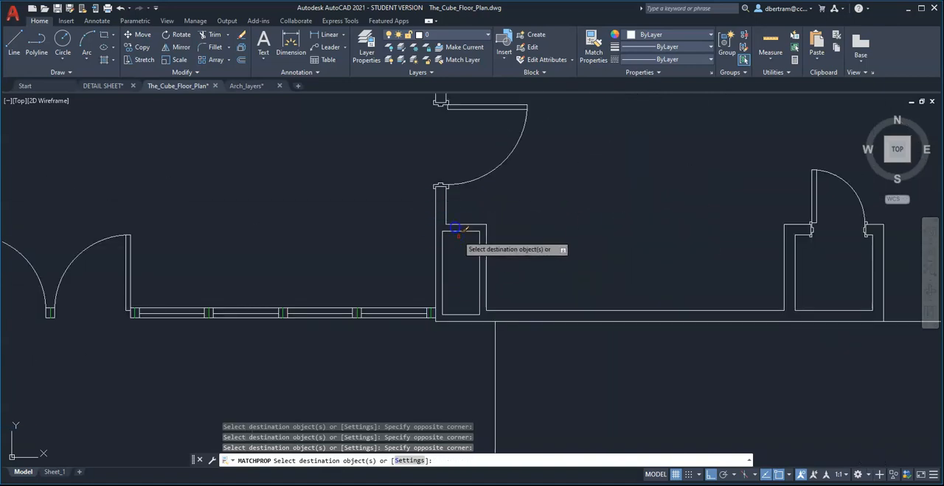
Apply the Light properties to the upper jamb of the door in the northern room's west wall.
{"action": "scroll", "coordinate": [457, 185], "scroll_direction": "up", "scroll_amount": 5}
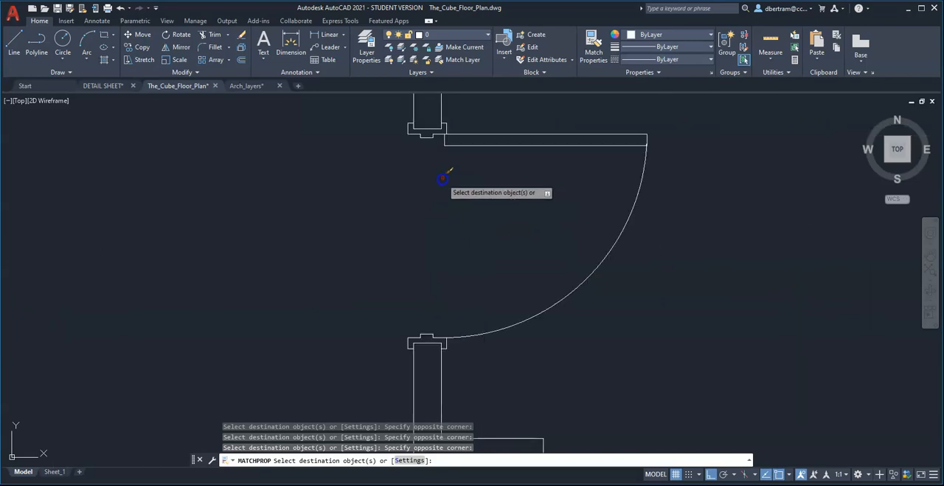
{"action": "scroll", "coordinate": [413, 124], "scroll_direction": "up", "scroll_amount": 2}
{"action": "left_click", "coordinate": [379, 115]}
{"action": "left_click", "coordinate": [499, 180]}
{"action": "scroll", "coordinate": [483, 153], "scroll_direction": "up", "scroll_amount": 4}
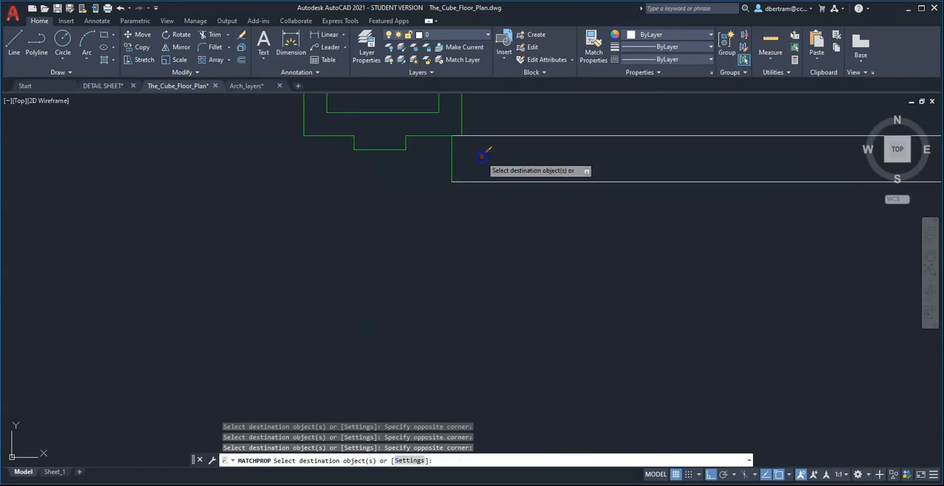
Match the door leaf's long edge properties back onto the leaf's short end line at the upper jamb.
{"action": "key", "text": "Return"}
{"action": "key", "text": "Return"}
{"action": "left_click", "coordinate": [490, 182]}
{"action": "left_click", "coordinate": [484, 210]}
{"action": "left_click", "coordinate": [453, 172]}
{"action": "left_click", "coordinate": [480, 201]}
{"action": "left_click", "coordinate": [481, 198]}
{"action": "key", "text": "Escape"}
Match the upper jamb's Light properties onto the lower jamb of the same door.
{"action": "scroll", "coordinate": [501, 177], "scroll_direction": "down", "scroll_amount": 4}
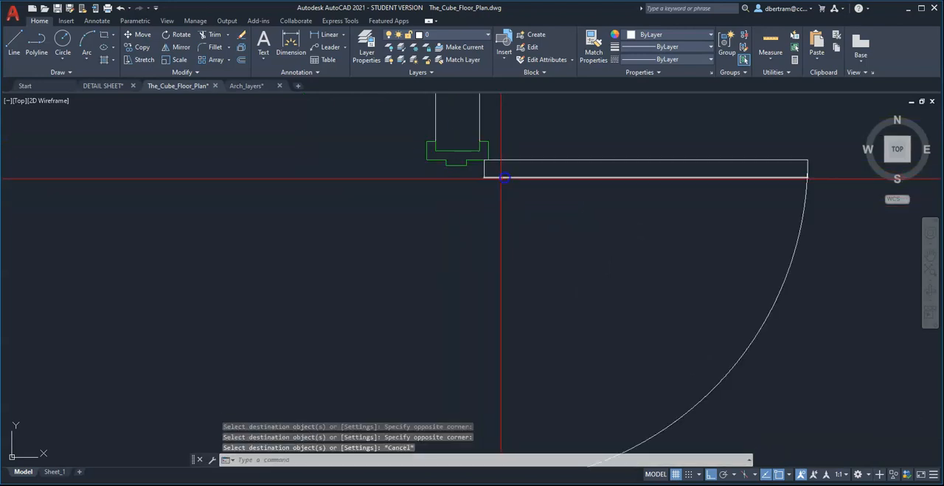
{"action": "key", "text": "Return"}
{"action": "left_click", "coordinate": [455, 165]}
{"action": "scroll", "coordinate": [466, 245], "scroll_direction": "down", "scroll_amount": 4}
{"action": "scroll", "coordinate": [411, 220], "scroll_direction": "up", "scroll_amount": 4}
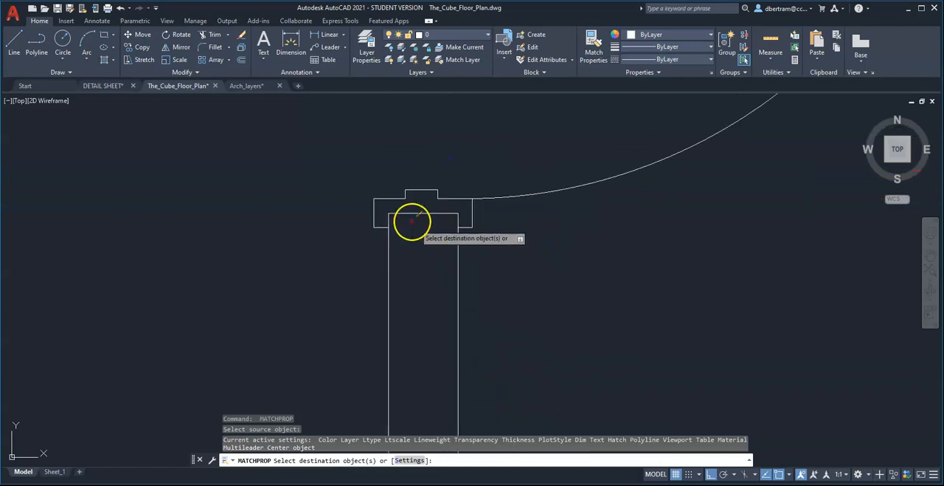
{"action": "left_click", "coordinate": [331, 151]}
{"action": "scroll", "coordinate": [424, 255], "scroll_direction": "up", "scroll_amount": 4}
Match the wall line's properties back onto the wall end line inside the lower jamb.
{"action": "key", "text": "Return"}
Match the wall line's properties back onto the wall end line inside the upper jamb.
{"action": "key", "text": "Return"}
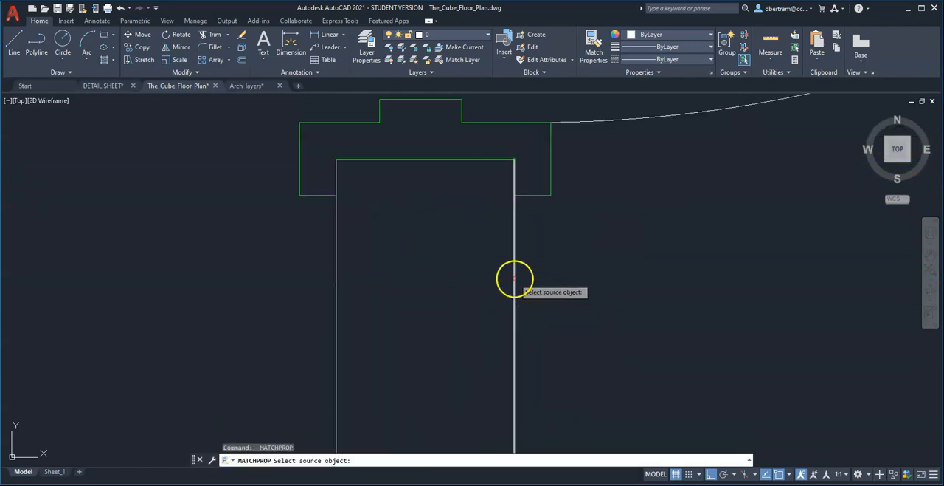
{"action": "left_click", "coordinate": [514, 278]}
{"action": "left_click", "coordinate": [458, 208]}
{"action": "left_click", "coordinate": [416, 155]}
{"action": "key", "text": "Escape"}
{"action": "scroll", "coordinate": [441, 291], "scroll_direction": "down", "scroll_amount": 5}
{"action": "scroll", "coordinate": [443, 293], "scroll_direction": "down", "scroll_amount": 5}
{"action": "scroll", "coordinate": [449, 212], "scroll_direction": "up", "scroll_amount": 7}
Erase the two short Light segments along the wall sides inside the upper jamb.
{"action": "key", "text": "Return"}
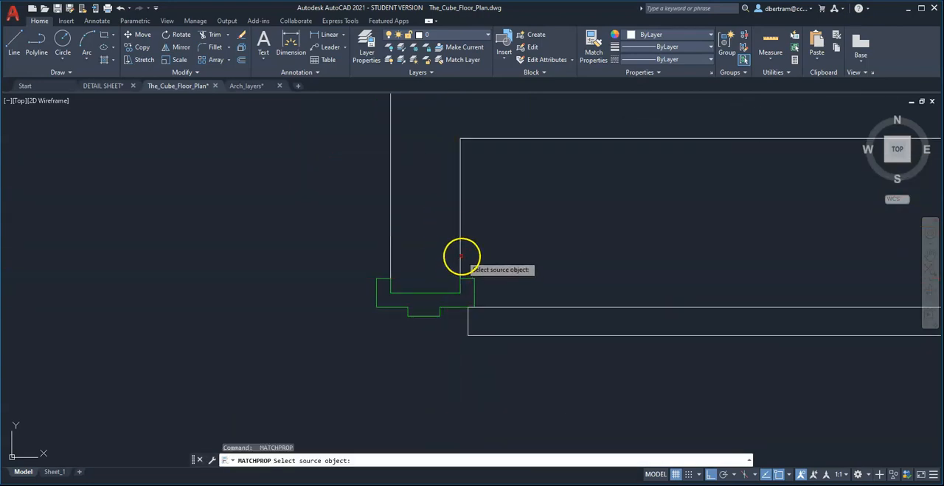
{"action": "left_click", "coordinate": [462, 256]}
{"action": "left_click", "coordinate": [434, 285]}
{"action": "key", "text": "Escape"}
{"action": "scroll", "coordinate": [406, 289], "scroll_direction": "down", "scroll_amount": 3}
{"action": "scroll", "coordinate": [418, 304], "scroll_direction": "up", "scroll_amount": 4}
{"action": "scroll", "coordinate": [399, 274], "scroll_direction": "up", "scroll_amount": 3}
{"action": "scroll", "coordinate": [406, 267], "scroll_direction": "up", "scroll_amount": 2}
{"action": "left_click", "coordinate": [347, 202]}
{"action": "left_click", "coordinate": [401, 285]}
{"action": "type", "text": "E"}
{"action": "key", "text": "Return"}
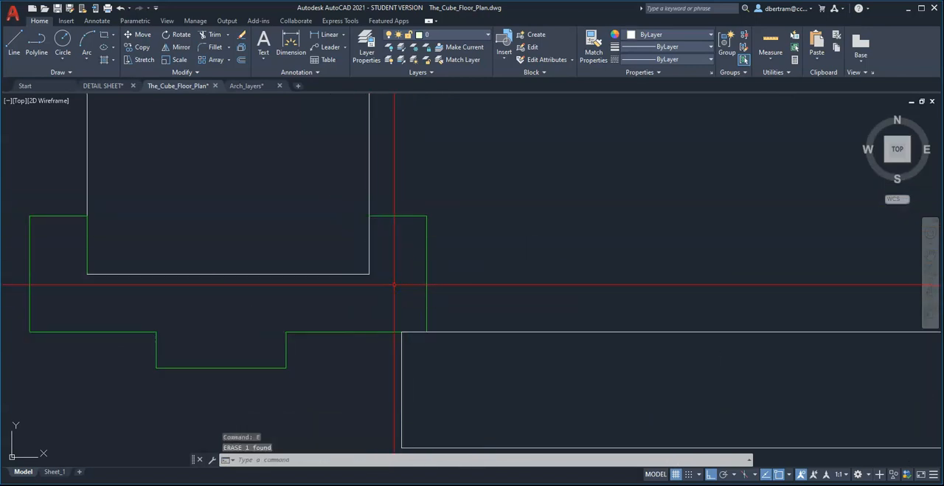
{"action": "left_click", "coordinate": [64, 193]}
{"action": "left_click", "coordinate": [124, 286]}
{"action": "type", "text": "E"}
Fillet the wall end line with the west wall line at radius 0 to close the corner inside the upper jamb.
{"action": "key", "text": "Return"}
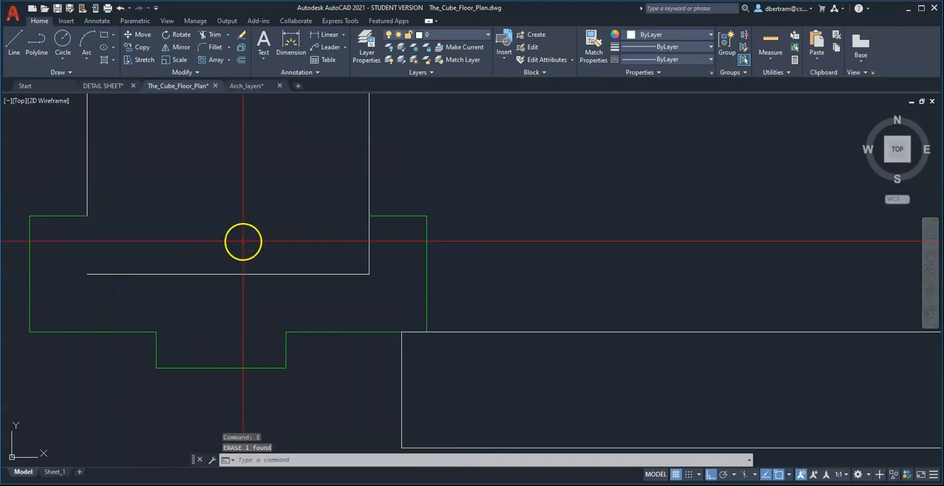
{"action": "type", "text": "F"}
{"action": "key", "text": "Return"}
{"action": "left_click", "coordinate": [158, 274]}
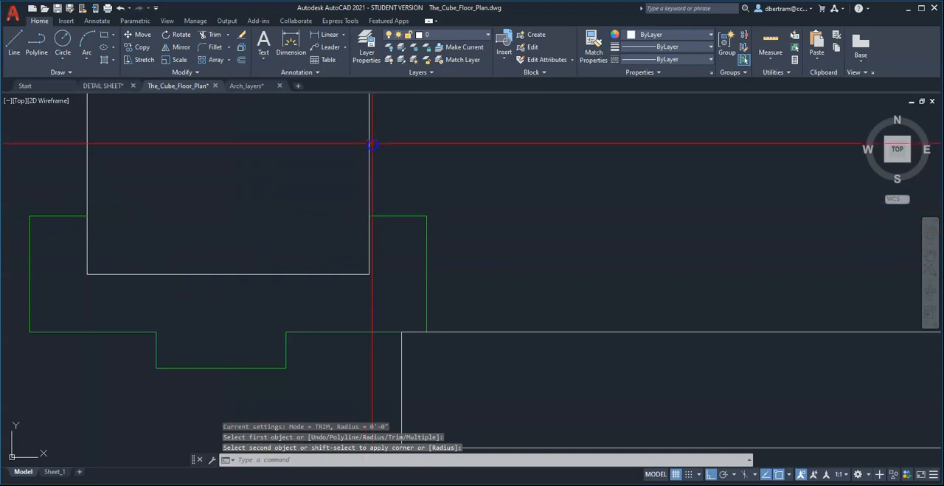
{"action": "scroll", "coordinate": [359, 238], "scroll_direction": "down", "scroll_amount": 4}
{"action": "scroll", "coordinate": [363, 257], "scroll_direction": "up", "scroll_amount": 2}
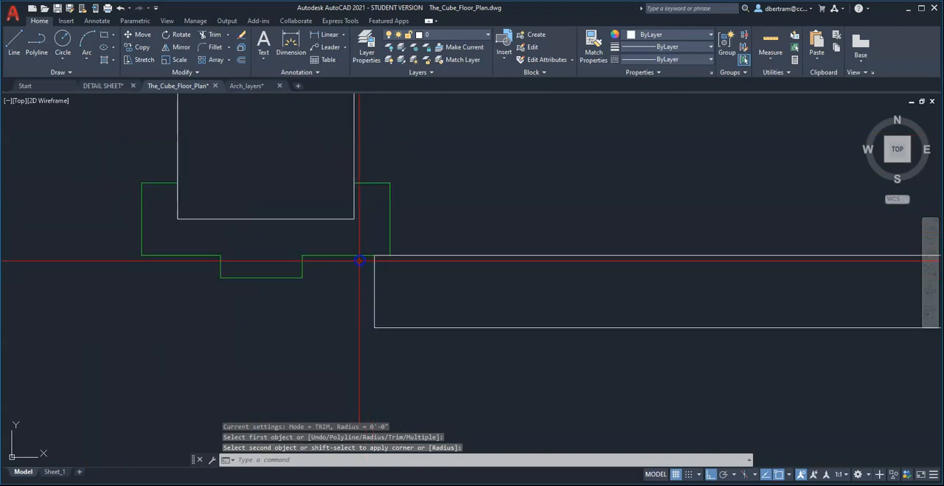
{"action": "left_click", "coordinate": [160, 256]}
{"action": "scroll", "coordinate": [327, 234], "scroll_direction": "down", "scroll_amount": 6}
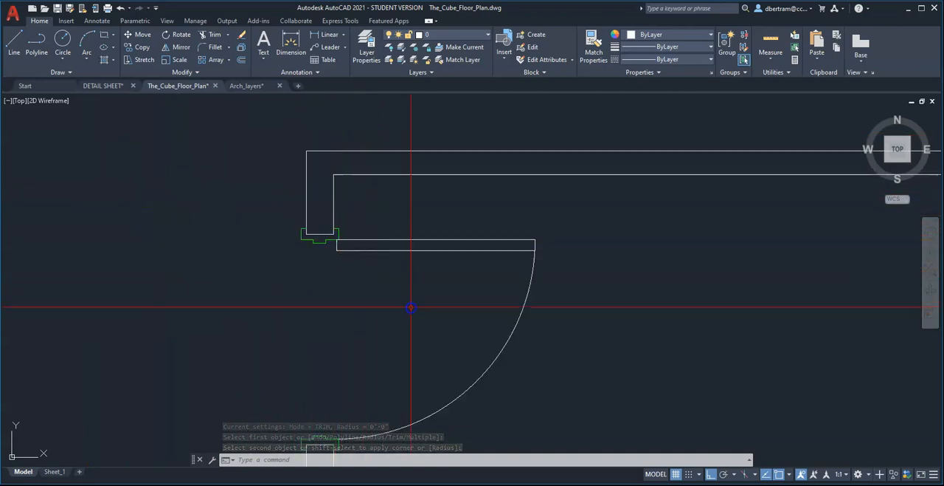
Match the Light jamb's properties onto both jambs of the door in the northern room's north wall.
{"action": "scroll", "coordinate": [273, 219], "scroll_direction": "up", "scroll_amount": 4}
{"action": "type", "text": "a"}
{"action": "key", "text": "Return"}
{"action": "left_click", "coordinate": [272, 187]}
{"action": "scroll", "coordinate": [310, 201], "scroll_direction": "down", "scroll_amount": 5}
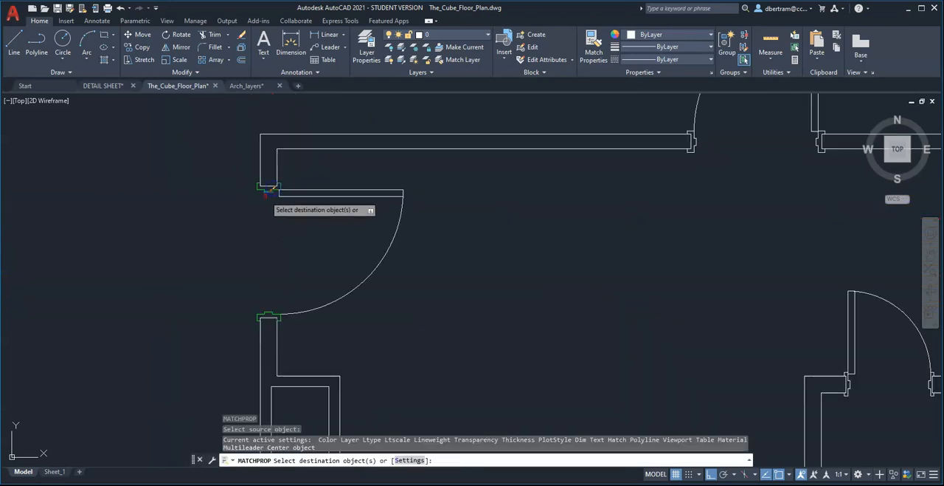
{"action": "scroll", "coordinate": [447, 169], "scroll_direction": "up", "scroll_amount": 4}
{"action": "scroll", "coordinate": [531, 343], "scroll_direction": "up", "scroll_amount": 3}
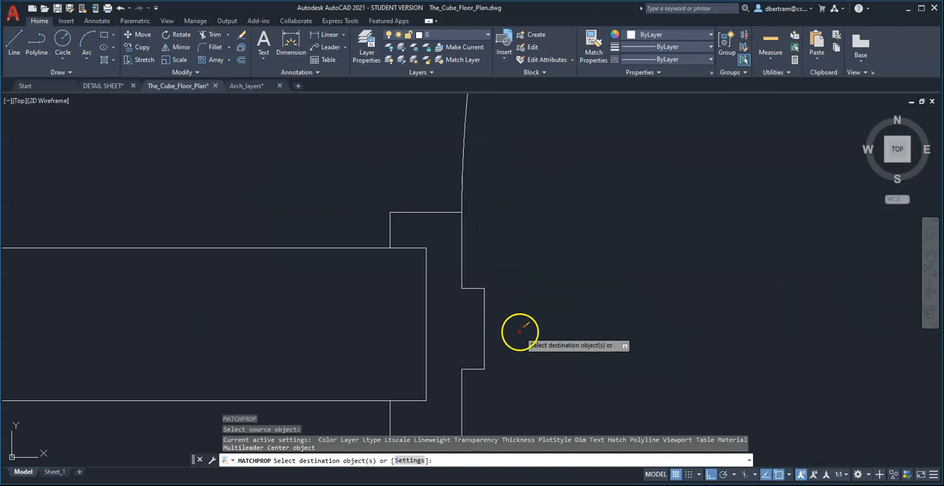
{"action": "left_click", "coordinate": [371, 162]}
{"action": "left_click", "coordinate": [578, 377]}
{"action": "scroll", "coordinate": [251, 155], "scroll_direction": "down", "scroll_amount": 5}
{"action": "scroll", "coordinate": [517, 201], "scroll_direction": "up", "scroll_amount": 4}
{"action": "left_click", "coordinate": [481, 112]}
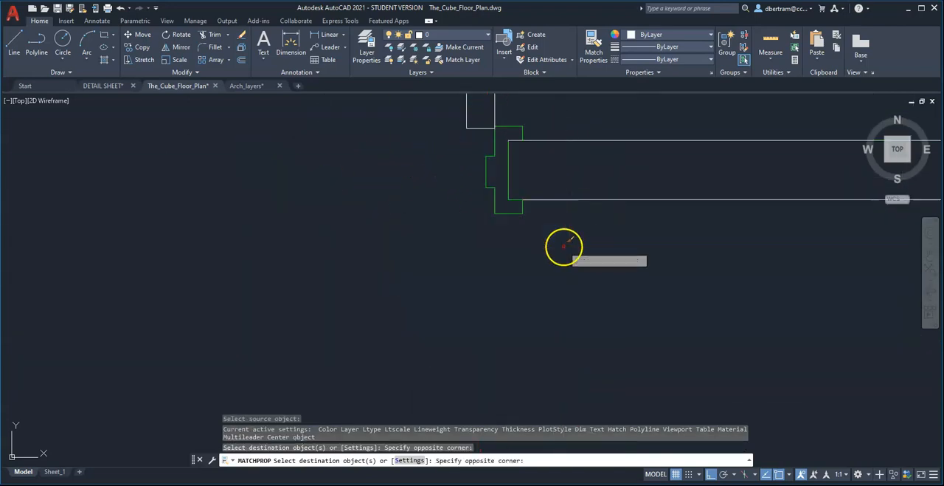
{"action": "left_click", "coordinate": [563, 245]}
Apply the Light properties to the west jamb of the small closet's door in the northern room.
{"action": "scroll", "coordinate": [369, 213], "scroll_direction": "down", "scroll_amount": 5}
{"action": "scroll", "coordinate": [509, 296], "scroll_direction": "up", "scroll_amount": 4}
{"action": "scroll", "coordinate": [452, 266], "scroll_direction": "up", "scroll_amount": 4}
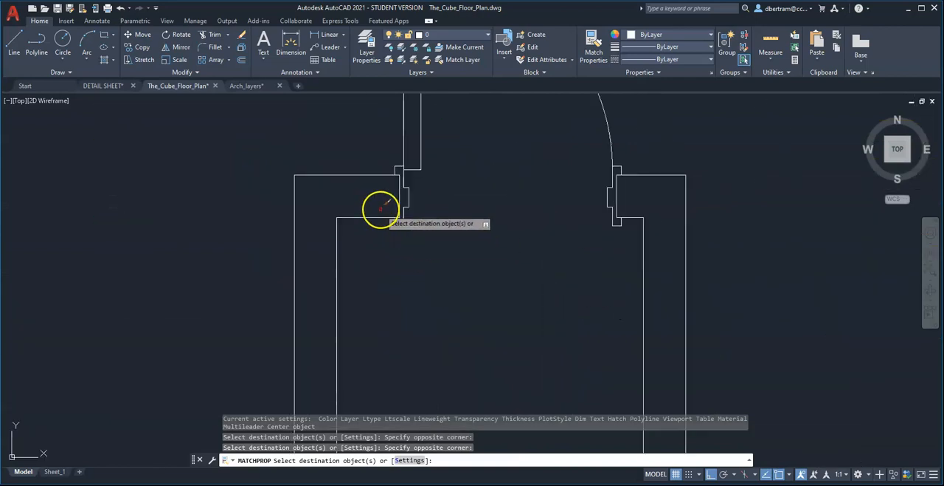
{"action": "left_click", "coordinate": [389, 152]}
{"action": "left_click", "coordinate": [405, 234]}
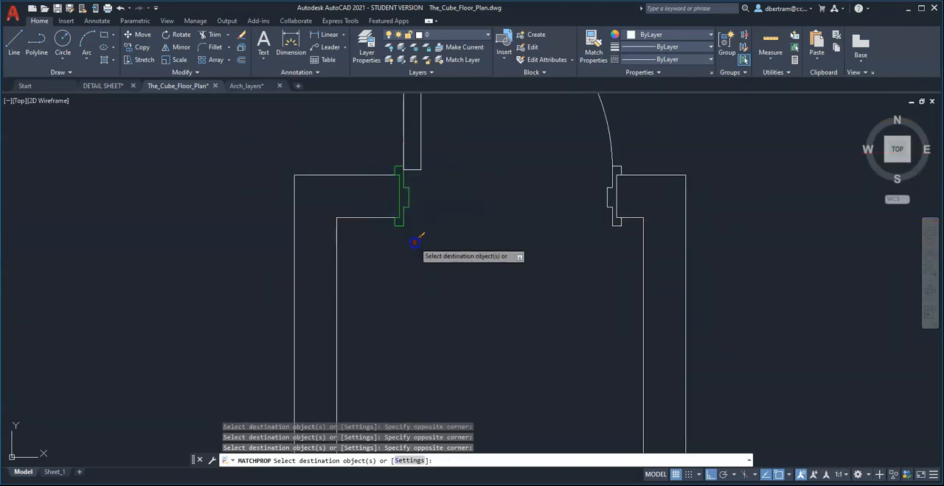
Apply the Light properties to the east jamb of the small closet's door in the northern room.
{"action": "left_click", "coordinate": [575, 144]}
{"action": "left_click", "coordinate": [618, 251]}
{"action": "scroll", "coordinate": [517, 244], "scroll_direction": "down", "scroll_amount": 5}
{"action": "scroll", "coordinate": [432, 205], "scroll_direction": "up", "scroll_amount": 5}
{"action": "scroll", "coordinate": [485, 207], "scroll_direction": "down", "scroll_amount": 5}
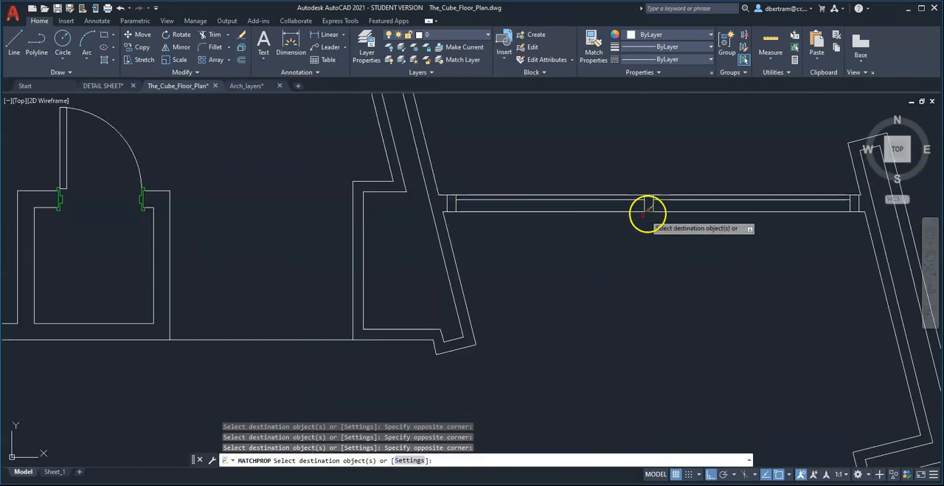
Apply the Light properties to the long inner and outer face lines of the slanted east window's sections.
{"action": "scroll", "coordinate": [358, 264], "scroll_direction": "up", "scroll_amount": 4}
{"action": "scroll", "coordinate": [479, 310], "scroll_direction": "up", "scroll_amount": 4}
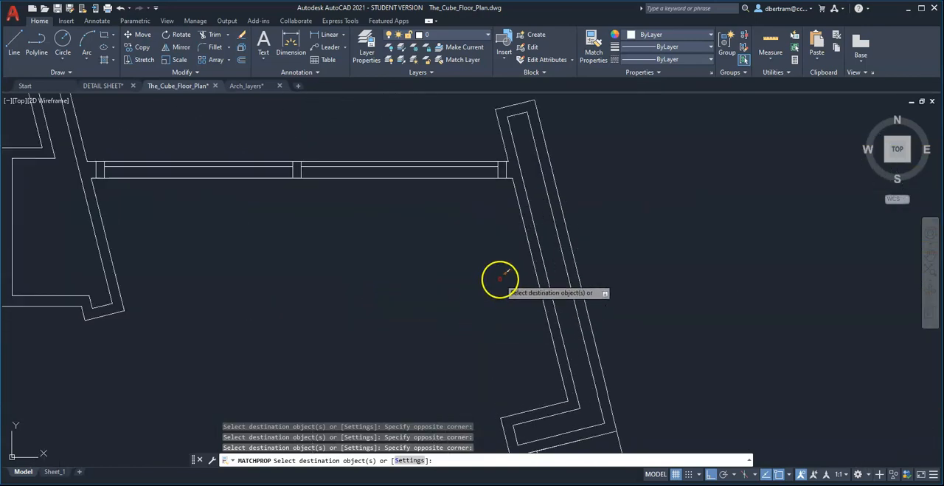
{"action": "scroll", "coordinate": [555, 260], "scroll_direction": "down", "scroll_amount": 1}
{"action": "scroll", "coordinate": [555, 266], "scroll_direction": "down", "scroll_amount": 2}
{"action": "scroll", "coordinate": [542, 310], "scroll_direction": "down", "scroll_amount": 1}
{"action": "scroll", "coordinate": [543, 347], "scroll_direction": "up", "scroll_amount": 4}
{"action": "scroll", "coordinate": [525, 308], "scroll_direction": "up", "scroll_amount": 2}
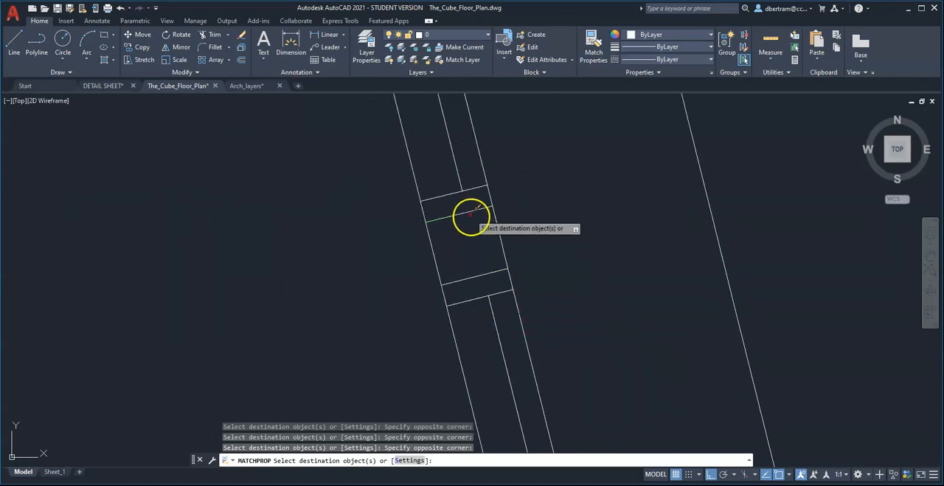
{"action": "scroll", "coordinate": [514, 185], "scroll_direction": "down", "scroll_amount": 6}
{"action": "scroll", "coordinate": [539, 276], "scroll_direction": "up", "scroll_amount": 3}
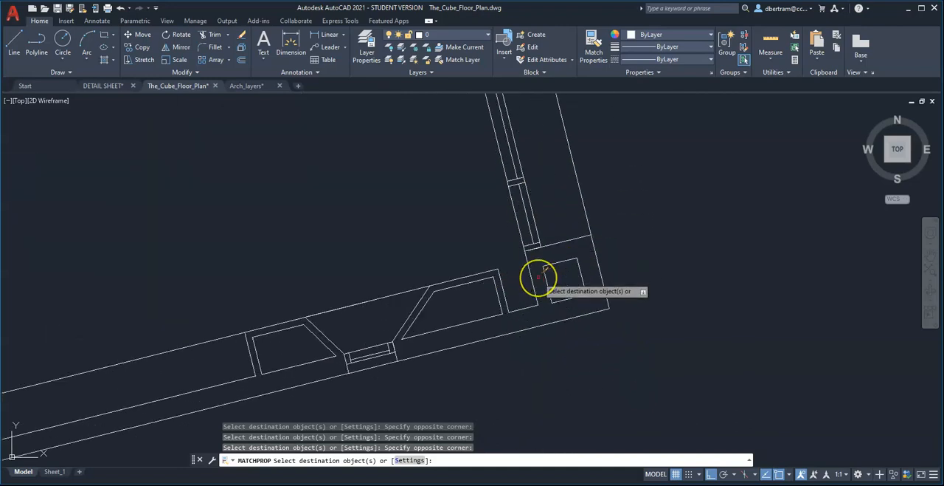
{"action": "scroll", "coordinate": [533, 208], "scroll_direction": "up", "scroll_amount": 5}
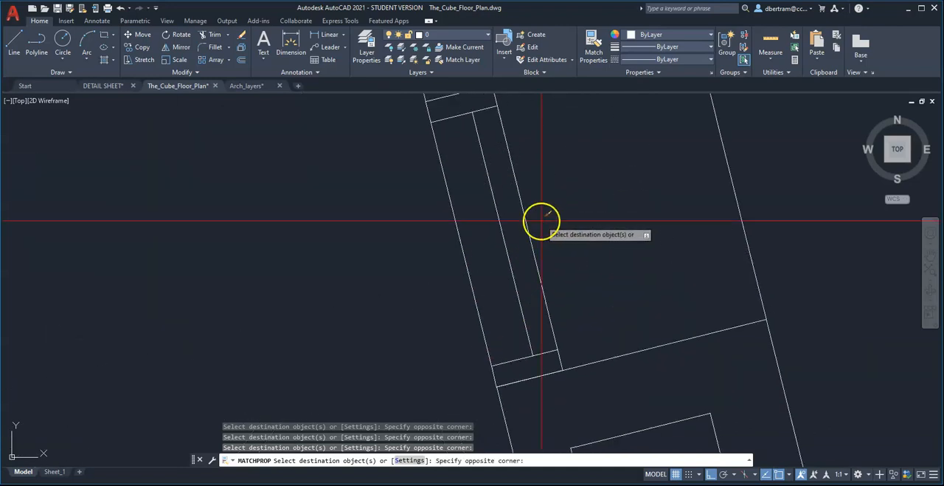
{"action": "scroll", "coordinate": [492, 291], "scroll_direction": "down", "scroll_amount": 4}
{"action": "scroll", "coordinate": [489, 219], "scroll_direction": "up", "scroll_amount": 6}
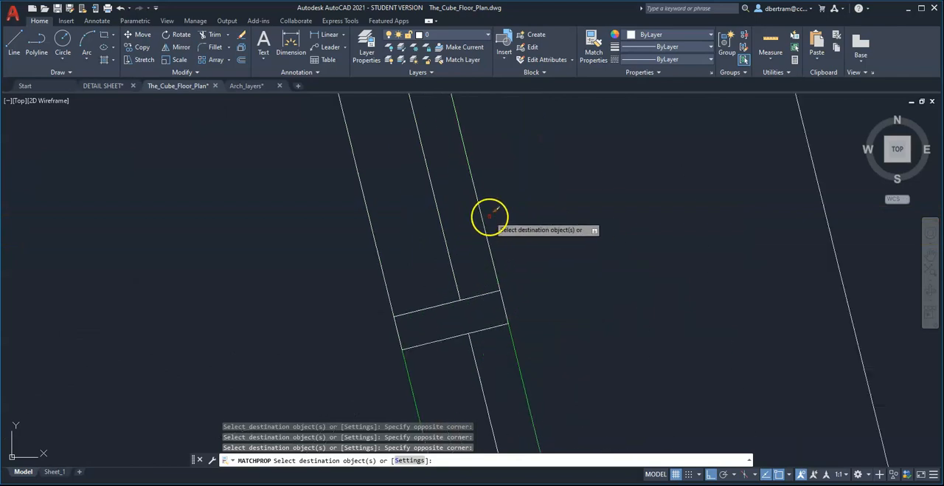
{"action": "scroll", "coordinate": [485, 321], "scroll_direction": "down", "scroll_amount": 5}
{"action": "scroll", "coordinate": [390, 258], "scroll_direction": "up", "scroll_amount": 4}
{"action": "left_click", "coordinate": [416, 243]}
{"action": "left_click", "coordinate": [405, 234]}
{"action": "scroll", "coordinate": [477, 221], "scroll_direction": "down", "scroll_amount": 5}
Apply the Light properties to both long lines of the small south-wall window and the line across its recess.
{"action": "scroll", "coordinate": [481, 270], "scroll_direction": "up", "scroll_amount": 8}
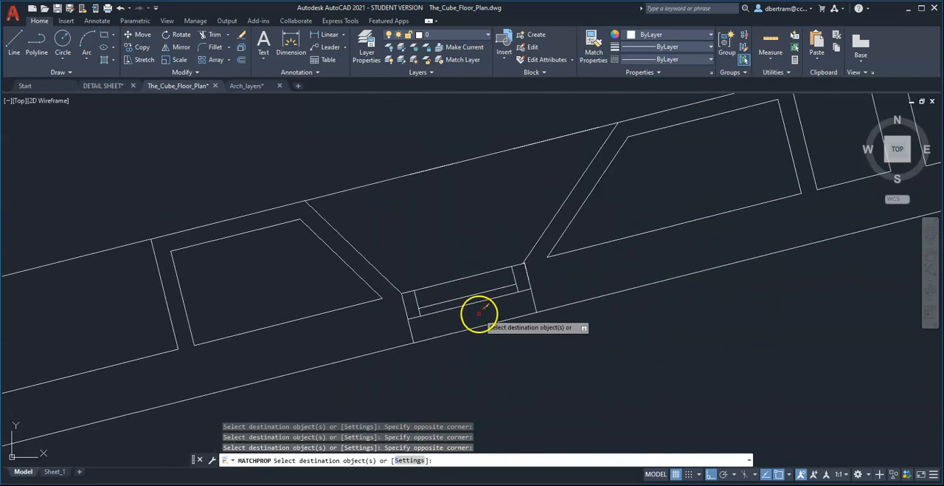
{"action": "scroll", "coordinate": [480, 299], "scroll_direction": "up", "scroll_amount": 4}
{"action": "left_click", "coordinate": [479, 318]}
{"action": "left_click", "coordinate": [464, 300]}
{"action": "left_click", "coordinate": [455, 263]}
{"action": "left_click", "coordinate": [437, 226]}
{"action": "scroll", "coordinate": [516, 269], "scroll_direction": "down", "scroll_amount": 5}
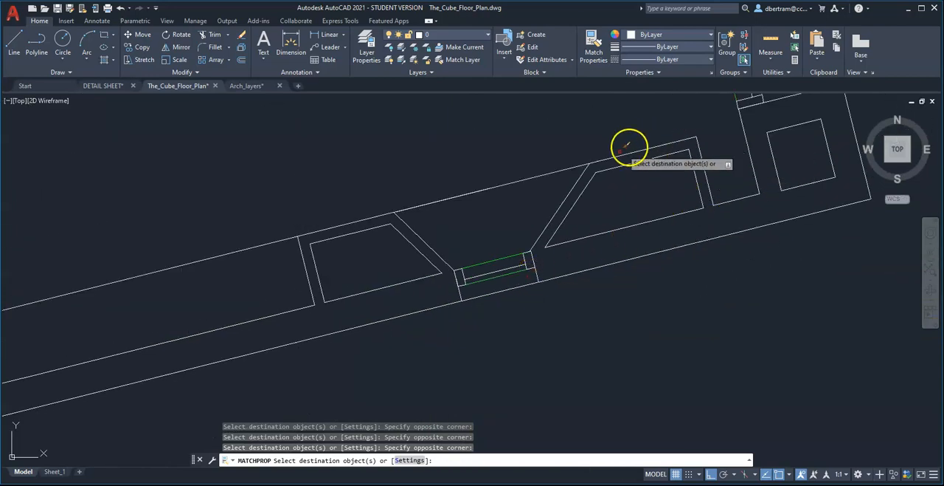
{"action": "left_click", "coordinate": [480, 190]}
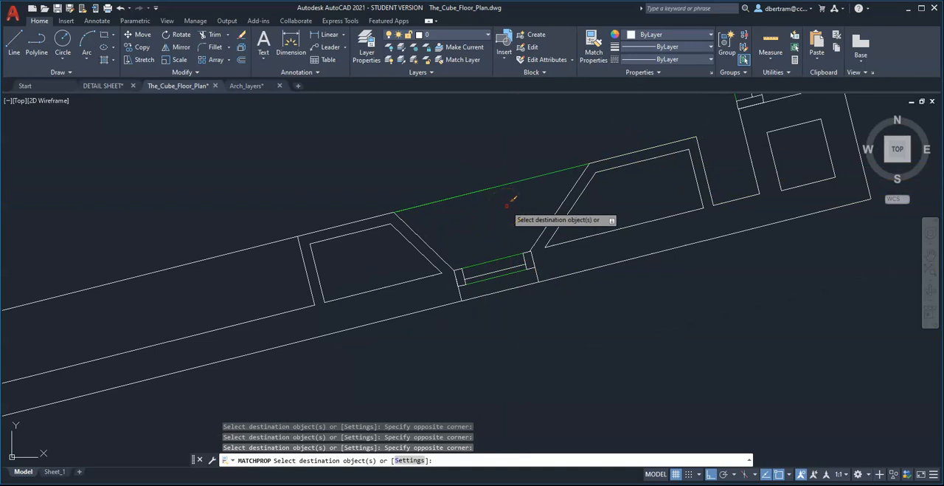
Apply the Light properties to the long face lines of the two larger sections of the southwestern window.
{"action": "scroll", "coordinate": [670, 236], "scroll_direction": "down", "scroll_amount": 8}
{"action": "scroll", "coordinate": [378, 324], "scroll_direction": "up", "scroll_amount": 6}
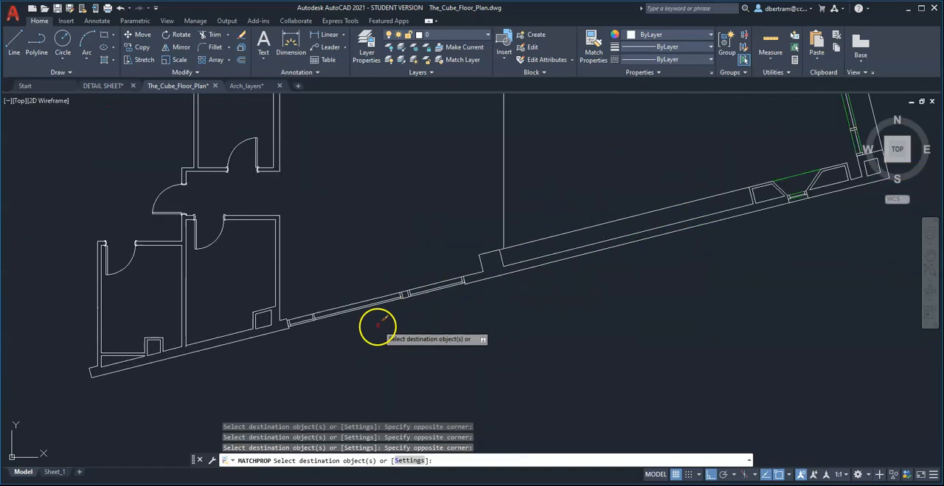
{"action": "scroll", "coordinate": [445, 271], "scroll_direction": "up", "scroll_amount": 2}
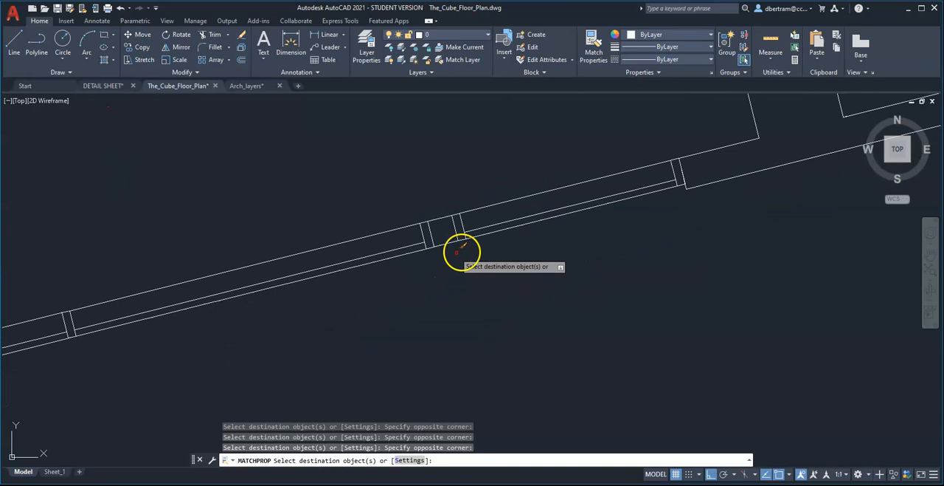
{"action": "left_click", "coordinate": [547, 196]}
{"action": "left_click", "coordinate": [536, 180]}
{"action": "left_click", "coordinate": [397, 239]}
{"action": "left_click", "coordinate": [382, 217]}
{"action": "left_click", "coordinate": [369, 277]}
{"action": "left_click", "coordinate": [362, 259]}
{"action": "left_click", "coordinate": [481, 225]}
{"action": "left_click", "coordinate": [483, 233]}
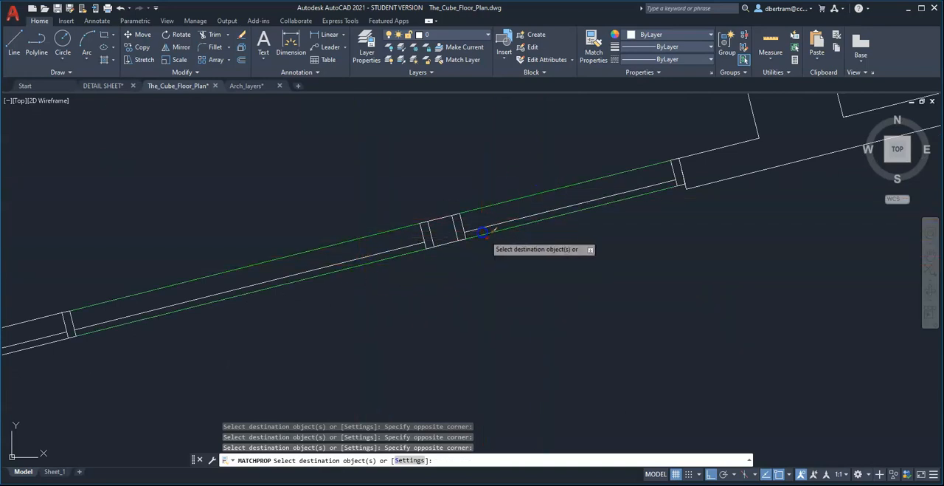
Apply the Light properties to both face lines of the short westernmost section of the southwestern window.
{"action": "scroll", "coordinate": [594, 246], "scroll_direction": "down", "scroll_amount": 6}
{"action": "scroll", "coordinate": [339, 287], "scroll_direction": "up", "scroll_amount": 2}
{"action": "scroll", "coordinate": [487, 263], "scroll_direction": "up", "scroll_amount": 6}
{"action": "left_click", "coordinate": [616, 289]}
{"action": "left_click", "coordinate": [603, 275]}
{"action": "left_click", "coordinate": [598, 244]}
{"action": "left_click", "coordinate": [582, 234]}
{"action": "scroll", "coordinate": [518, 299], "scroll_direction": "down", "scroll_amount": 6}
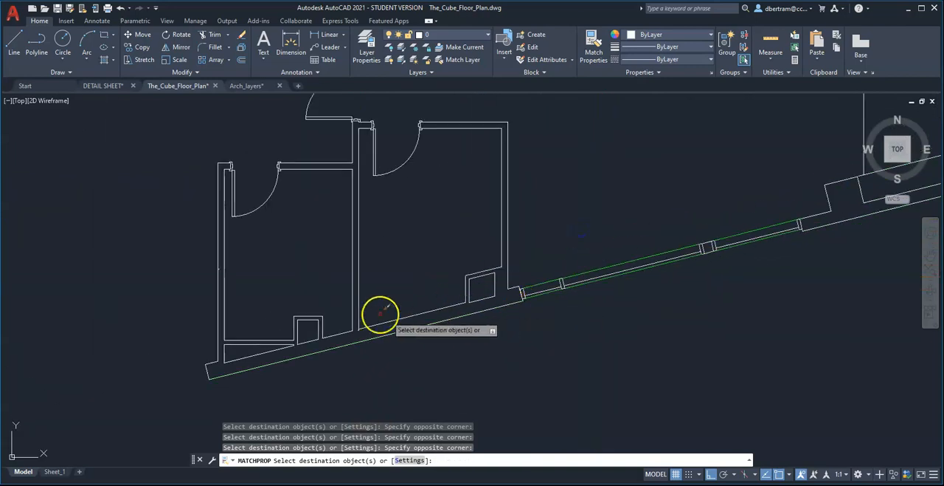
Apply the Light properties to both jambs of the southwesternmost room's north-wall door.
{"action": "scroll", "coordinate": [226, 169], "scroll_direction": "up", "scroll_amount": 5}
{"action": "left_click", "coordinate": [200, 170]}
{"action": "left_click", "coordinate": [267, 296]}
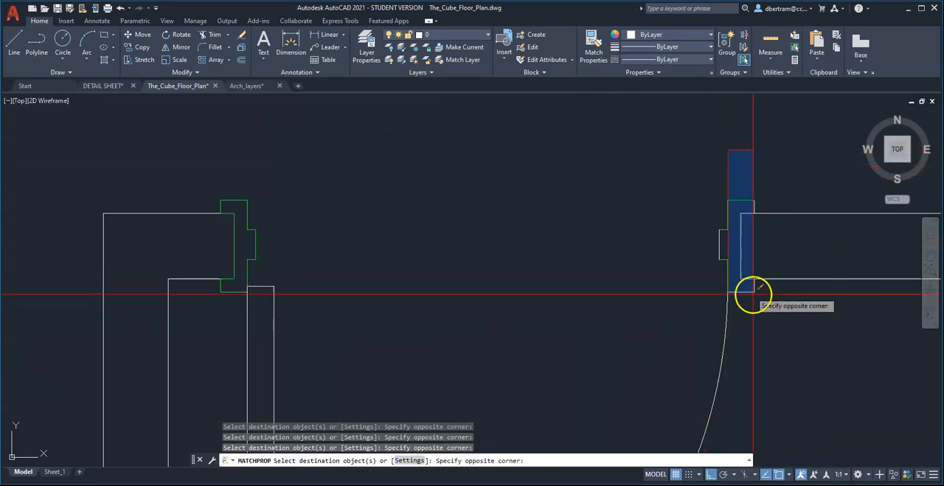
{"action": "left_click", "coordinate": [782, 310]}
{"action": "scroll", "coordinate": [581, 324], "scroll_direction": "down", "scroll_amount": 12}
Apply the Light properties to both jambs of the neighbouring room's door and of the adjoining west-swinging door.
{"action": "scroll", "coordinate": [636, 311], "scroll_direction": "up", "scroll_amount": 8}
{"action": "left_click", "coordinate": [608, 223]}
{"action": "left_click", "coordinate": [644, 280]}
{"action": "left_click", "coordinate": [526, 283]}
{"action": "left_click", "coordinate": [443, 237]}
{"action": "left_click", "coordinate": [488, 256]}
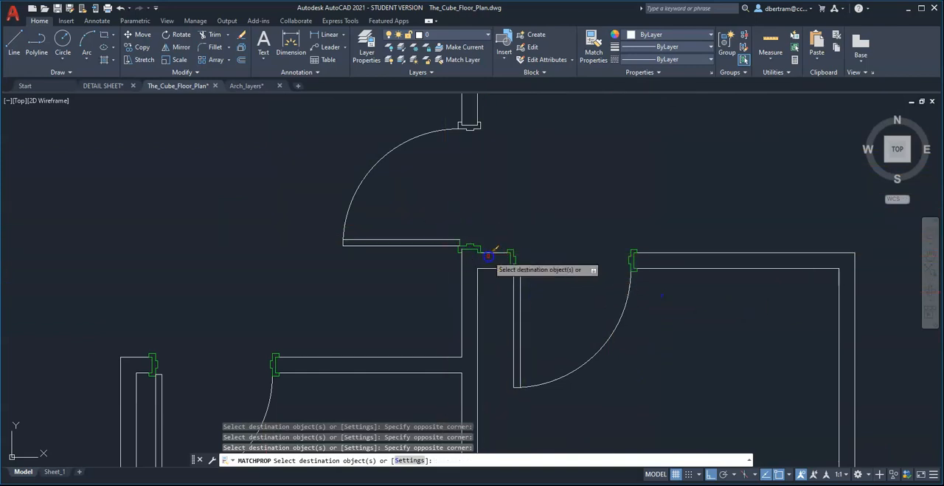
{"action": "left_click", "coordinate": [439, 118]}
{"action": "left_click", "coordinate": [490, 142]}
{"action": "scroll", "coordinate": [482, 278], "scroll_direction": "down", "scroll_amount": 10}
Apply the Light properties to both jambs of the south-wall door in the room directly to the north.
{"action": "scroll", "coordinate": [501, 233], "scroll_direction": "up", "scroll_amount": 10}
{"action": "left_click", "coordinate": [483, 278]}
{"action": "left_click", "coordinate": [524, 326]}
{"action": "left_click", "coordinate": [588, 270]}
{"action": "left_click", "coordinate": [631, 325]}
{"action": "scroll", "coordinate": [572, 314], "scroll_direction": "down", "scroll_amount": 10}
Apply the Light properties to both jambs of the north-wall door in the next room up the western side.
{"action": "scroll", "coordinate": [568, 280], "scroll_direction": "up", "scroll_amount": 3}
{"action": "scroll", "coordinate": [559, 221], "scroll_direction": "up", "scroll_amount": 8}
{"action": "left_click", "coordinate": [493, 177]}
{"action": "left_click", "coordinate": [540, 242]}
{"action": "left_click", "coordinate": [291, 164]}
{"action": "left_click", "coordinate": [362, 246]}
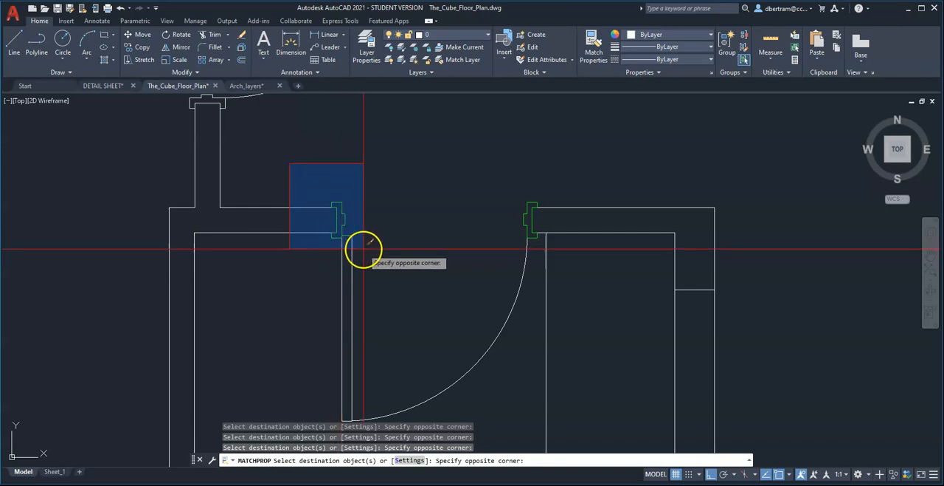
Apply the Light properties to the jambs of the east-swinging door in the west wall just above that room.
{"action": "scroll", "coordinate": [307, 228], "scroll_direction": "down", "scroll_amount": 4}
{"action": "scroll", "coordinate": [256, 172], "scroll_direction": "up", "scroll_amount": 4}
{"action": "scroll", "coordinate": [331, 247], "scroll_direction": "down", "scroll_amount": 4}
{"action": "scroll", "coordinate": [321, 164], "scroll_direction": "up", "scroll_amount": 2}
{"action": "left_click", "coordinate": [286, 149]}
{"action": "left_click", "coordinate": [331, 180]}
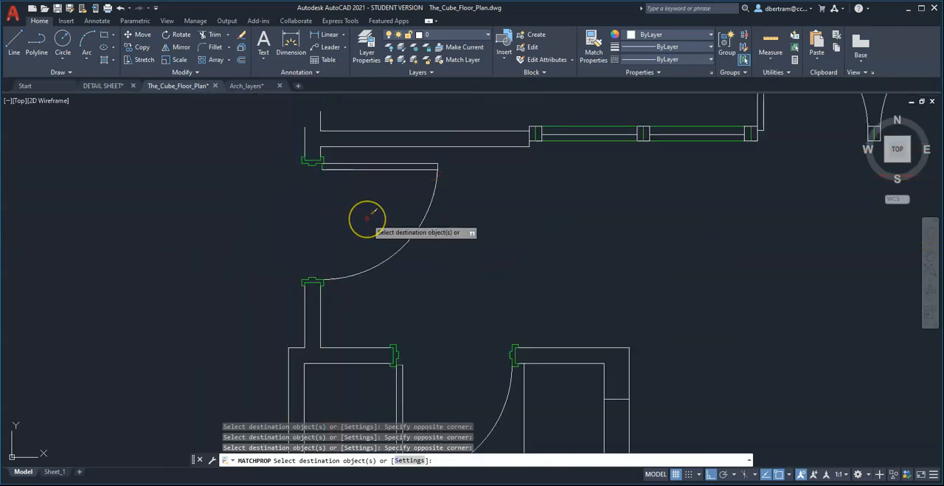
{"action": "key", "text": "XF86HomePage"}
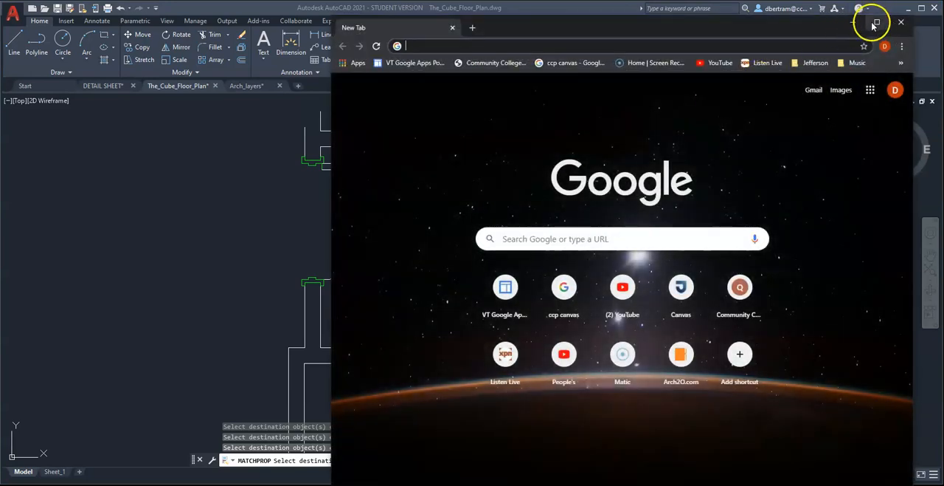
{"action": "left_click", "coordinate": [853, 25]}
Match a white wall line's properties onto the wall end line inside the west-wall door's upper jamb.
{"action": "right_click", "coordinate": [455, 252]}
{"action": "left_click", "coordinate": [473, 260]}
{"action": "type", "text": "ma"}
{"action": "key", "text": "Return"}
{"action": "scroll", "coordinate": [318, 221], "scroll_direction": "up", "scroll_amount": 8}
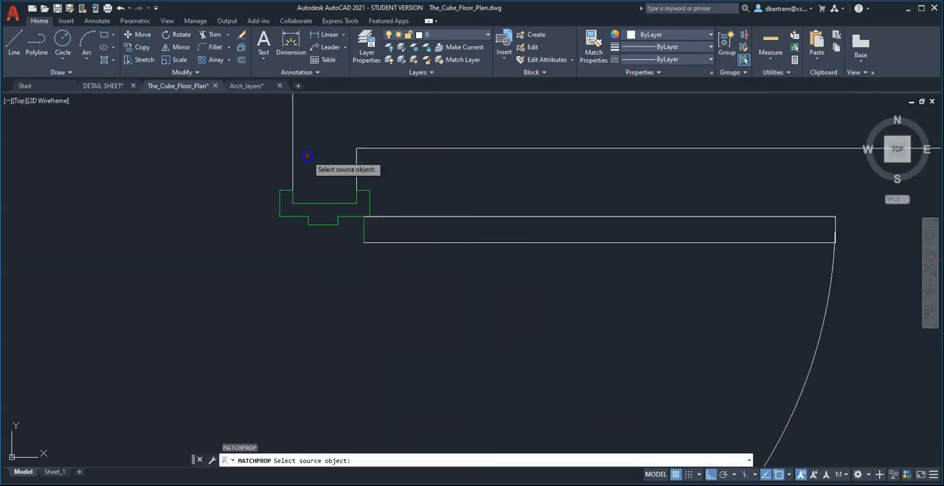
{"action": "left_click", "coordinate": [386, 176]}
{"action": "left_click", "coordinate": [344, 242]}
{"action": "left_click", "coordinate": [337, 220]}
{"action": "scroll", "coordinate": [354, 169], "scroll_direction": "down", "scroll_amount": 3}
{"action": "scroll", "coordinate": [367, 196], "scroll_direction": "up", "scroll_amount": 5}
{"action": "scroll", "coordinate": [373, 243], "scroll_direction": "down", "scroll_amount": 3}
{"action": "scroll", "coordinate": [350, 352], "scroll_direction": "up", "scroll_amount": 4}
Apply the wall properties to the wall end inside the same door's lower jamb and the remaining lines inside its upper jamb.
{"action": "left_click", "coordinate": [354, 297]}
{"action": "left_click", "coordinate": [320, 208]}
{"action": "scroll", "coordinate": [248, 264], "scroll_direction": "up", "scroll_amount": 3}
{"action": "left_click", "coordinate": [268, 169]}
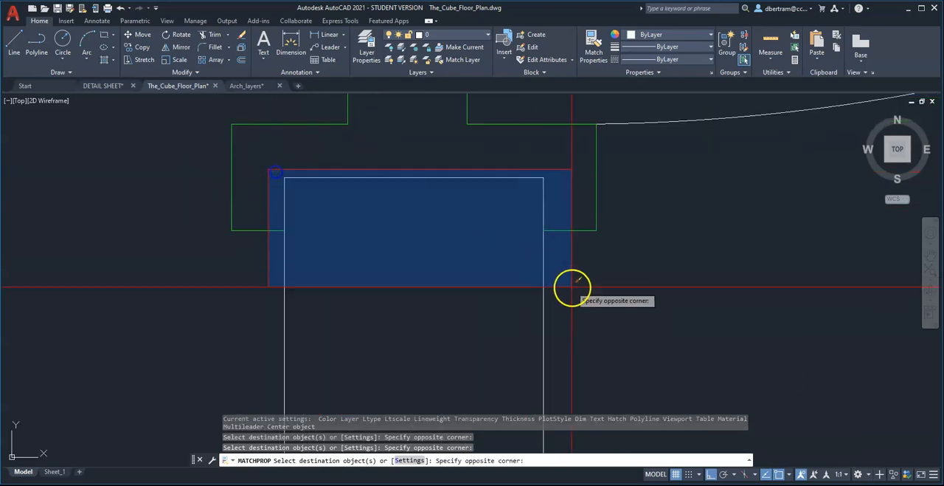
{"action": "left_click", "coordinate": [573, 285]}
{"action": "scroll", "coordinate": [383, 295], "scroll_direction": "down", "scroll_amount": 4}
{"action": "scroll", "coordinate": [379, 165], "scroll_direction": "up", "scroll_amount": 5}
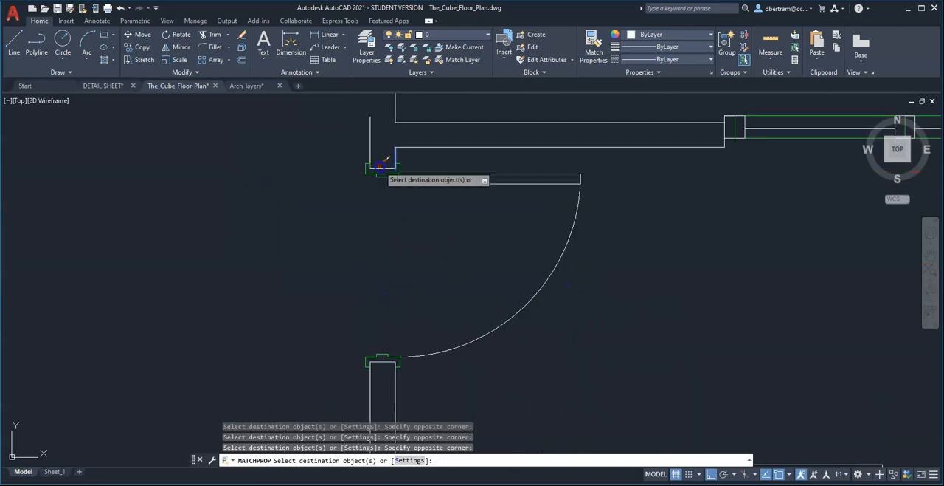
{"action": "left_click", "coordinate": [315, 140]}
{"action": "left_click", "coordinate": [445, 177]}
Apply the wall properties to the wall end line inside the west jamb of the northern room's small closet door.
{"action": "scroll", "coordinate": [358, 266], "scroll_direction": "down", "scroll_amount": 5}
{"action": "middle_click_drag", "start_coordinate": [628, 242], "coordinate": [242, 233]}
{"action": "middle_click_drag", "start_coordinate": [685, 244], "coordinate": [308, 269]}
{"action": "middle_click_drag", "start_coordinate": [699, 267], "coordinate": [375, 284]}
{"action": "middle_click_drag", "start_coordinate": [647, 295], "coordinate": [337, 295]}
{"action": "middle_click_drag", "start_coordinate": [690, 321], "coordinate": [379, 320]}
{"action": "scroll", "coordinate": [400, 359], "scroll_direction": "down", "scroll_amount": 4}
{"action": "scroll", "coordinate": [388, 236], "scroll_direction": "up", "scroll_amount": 5}
{"action": "scroll", "coordinate": [387, 236], "scroll_direction": "up", "scroll_amount": 4}
{"action": "scroll", "coordinate": [397, 198], "scroll_direction": "down", "scroll_amount": 2}
{"action": "middle_click_drag", "start_coordinate": [514, 270], "coordinate": [193, 221]}
{"action": "scroll", "coordinate": [427, 230], "scroll_direction": "down", "scroll_amount": 4}
{"action": "scroll", "coordinate": [633, 315], "scroll_direction": "up", "scroll_amount": 4}
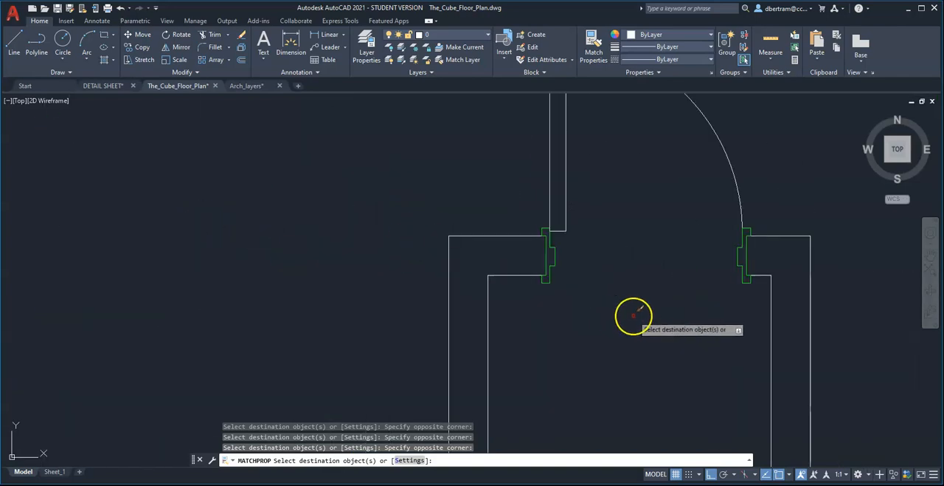
{"action": "scroll", "coordinate": [541, 248], "scroll_direction": "up", "scroll_amount": 3}
{"action": "left_click", "coordinate": [578, 284]}
{"action": "left_click", "coordinate": [534, 275]}
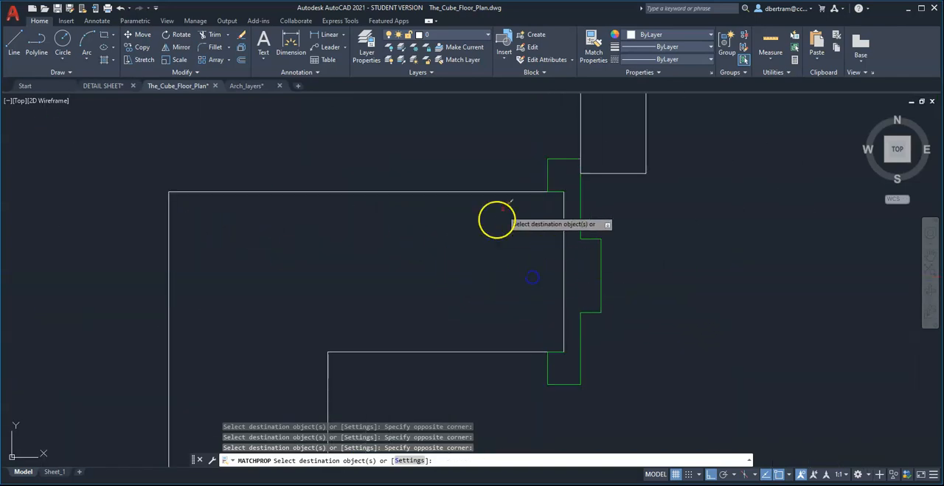
{"action": "left_click", "coordinate": [497, 184]}
{"action": "left_click", "coordinate": [576, 358]}
{"action": "scroll", "coordinate": [386, 329], "scroll_direction": "down", "scroll_amount": 3}
Apply the wall properties to the wall end line inside the east jamb of the small closet door.
{"action": "scroll", "coordinate": [662, 331], "scroll_direction": "up", "scroll_amount": 4}
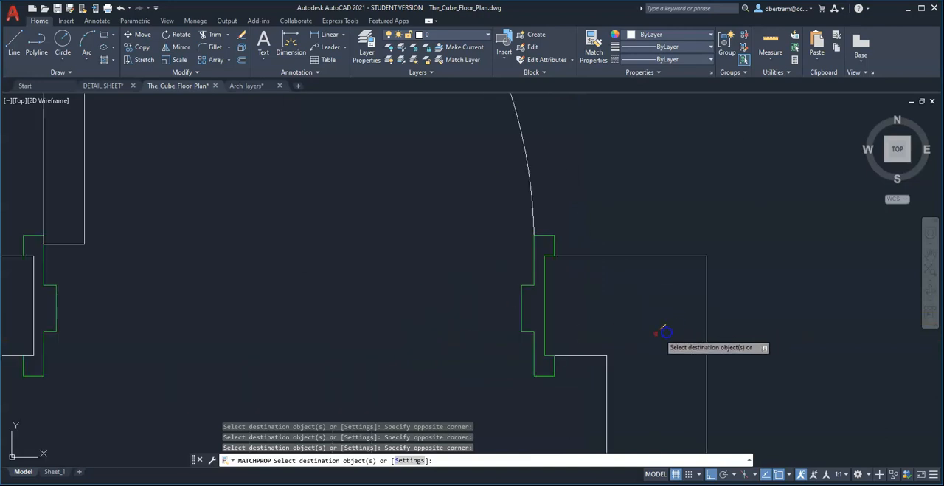
{"action": "left_click", "coordinate": [543, 249]}
{"action": "left_click", "coordinate": [572, 357]}
{"action": "scroll", "coordinate": [443, 285], "scroll_direction": "down", "scroll_amount": 6}
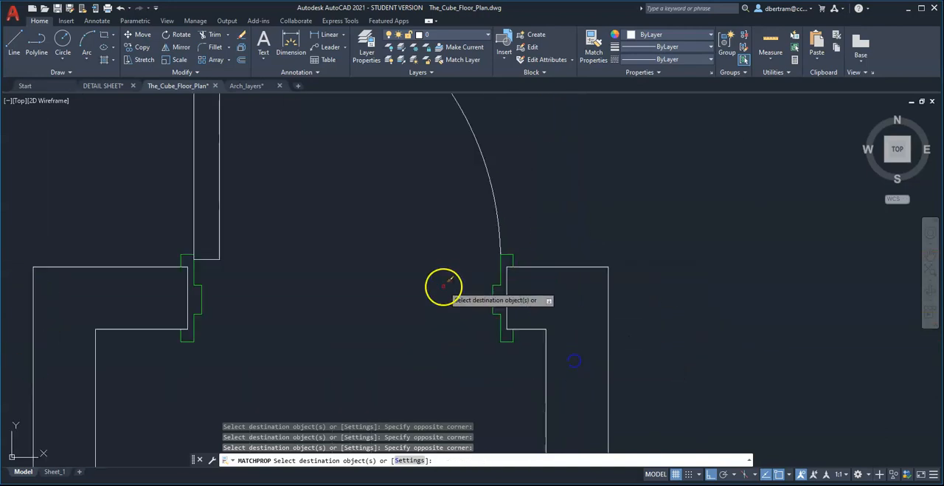
Match the east window's Light line properties onto the long face lines of both sections of the northeastern horizontal window.
{"action": "scroll", "coordinate": [472, 284], "scroll_direction": "down", "scroll_amount": 3}
{"action": "middle_click_drag", "start_coordinate": [686, 354], "coordinate": [596, 257]}
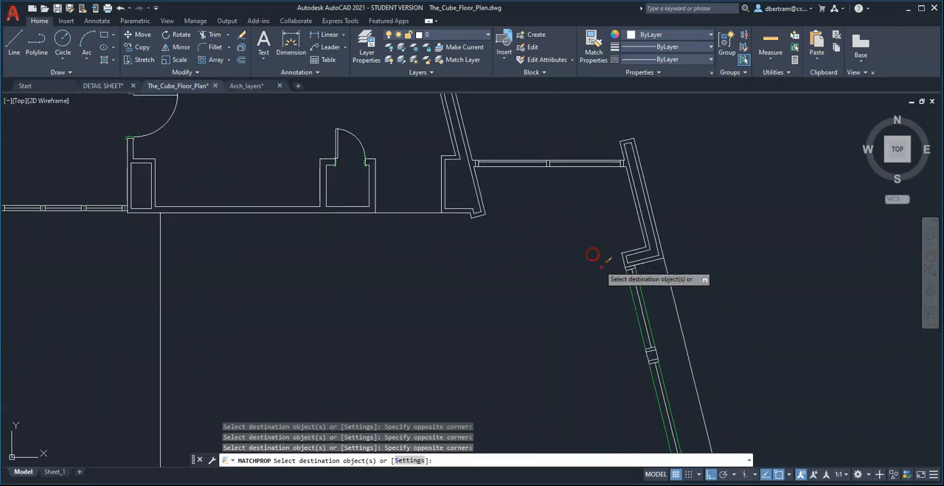
{"action": "middle_click_drag", "start_coordinate": [636, 338], "coordinate": [637, 302]}
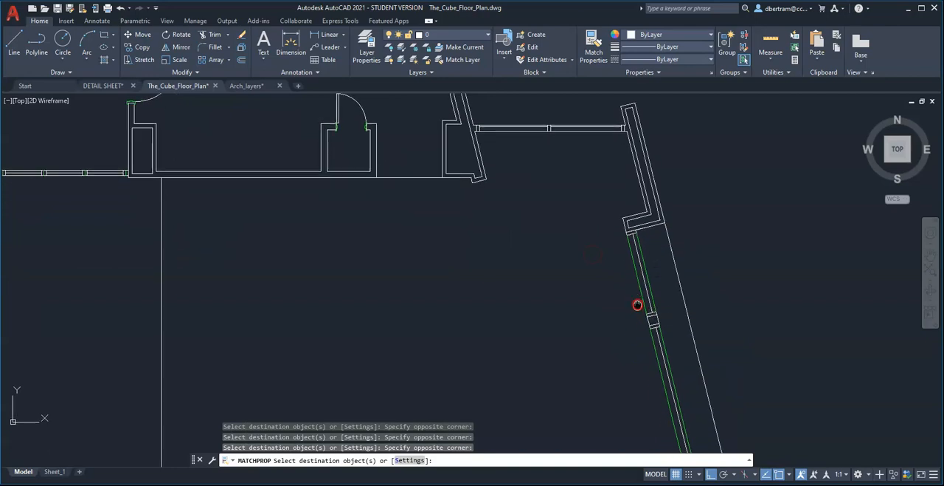
{"action": "scroll", "coordinate": [646, 236], "scroll_direction": "up", "scroll_amount": 6}
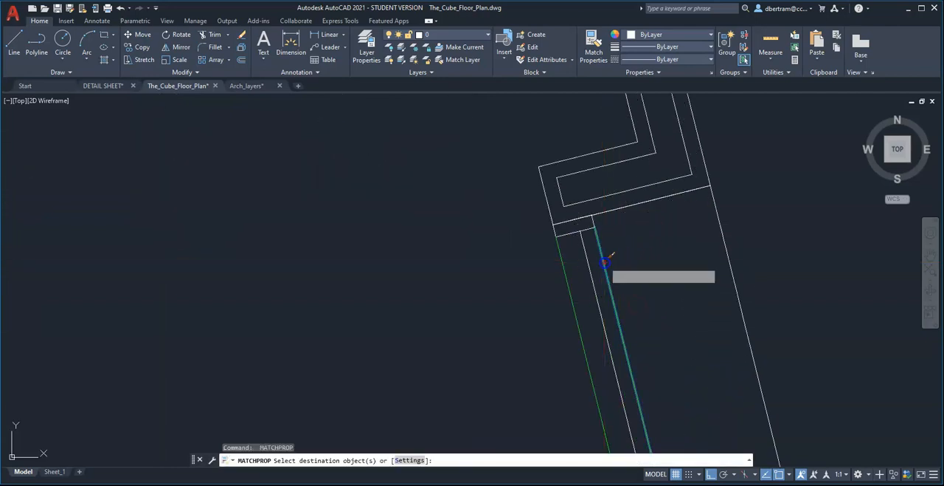
{"action": "scroll", "coordinate": [583, 243], "scroll_direction": "down", "scroll_amount": 5}
{"action": "scroll", "coordinate": [425, 121], "scroll_direction": "up", "scroll_amount": 2}
{"action": "scroll", "coordinate": [428, 108], "scroll_direction": "up", "scroll_amount": 6}
{"action": "left_click", "coordinate": [415, 145]}
{"action": "left_click", "coordinate": [406, 163]}
{"action": "left_click", "coordinate": [416, 234]}
{"action": "left_click", "coordinate": [391, 202]}
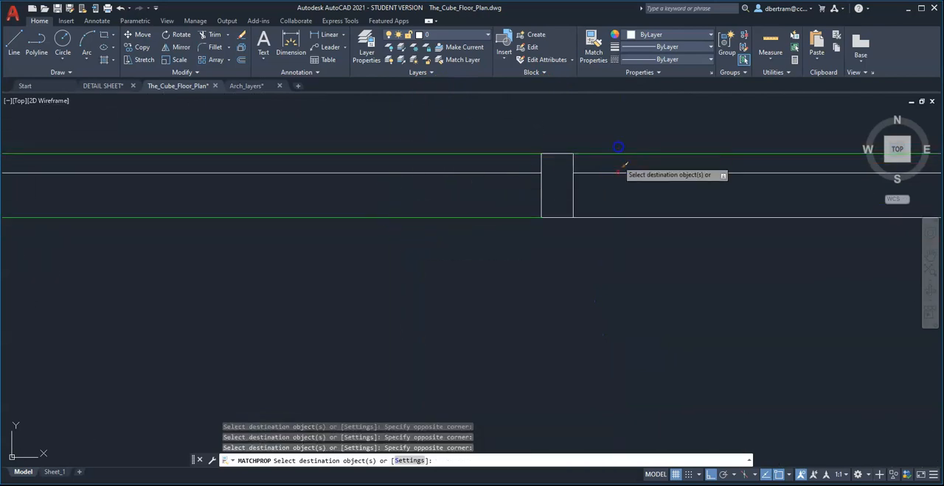
{"action": "key", "text": "Escape"}
{"action": "scroll", "coordinate": [591, 167], "scroll_direction": "down", "scroll_amount": 6}
{"action": "scroll", "coordinate": [592, 166], "scroll_direction": "down", "scroll_amount": 3}
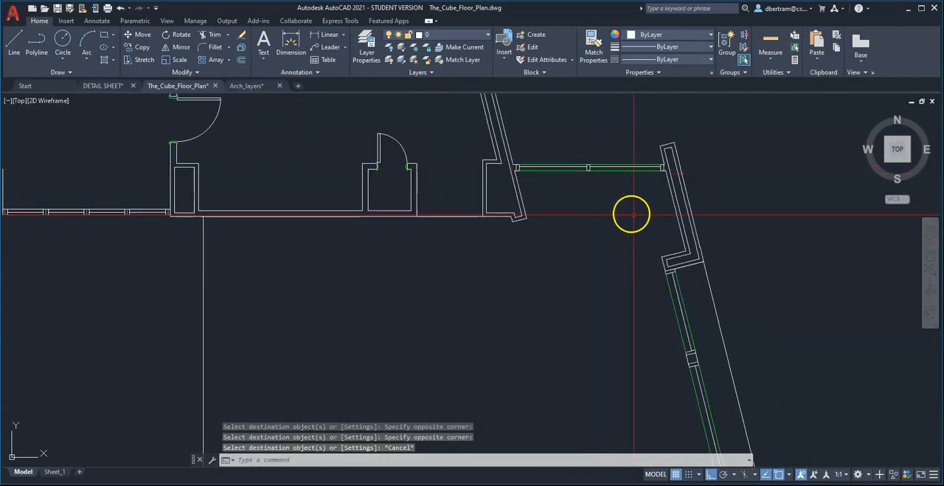
Match a southwestern room wall's properties onto the wall end line inside the west jamb of that room's door.
{"action": "key", "text": "Return"}
{"action": "scroll", "coordinate": [629, 171], "scroll_direction": "down", "scroll_amount": 3}
{"action": "scroll", "coordinate": [677, 331], "scroll_direction": "up", "scroll_amount": 6}
{"action": "scroll", "coordinate": [587, 385], "scroll_direction": "up", "scroll_amount": 6}
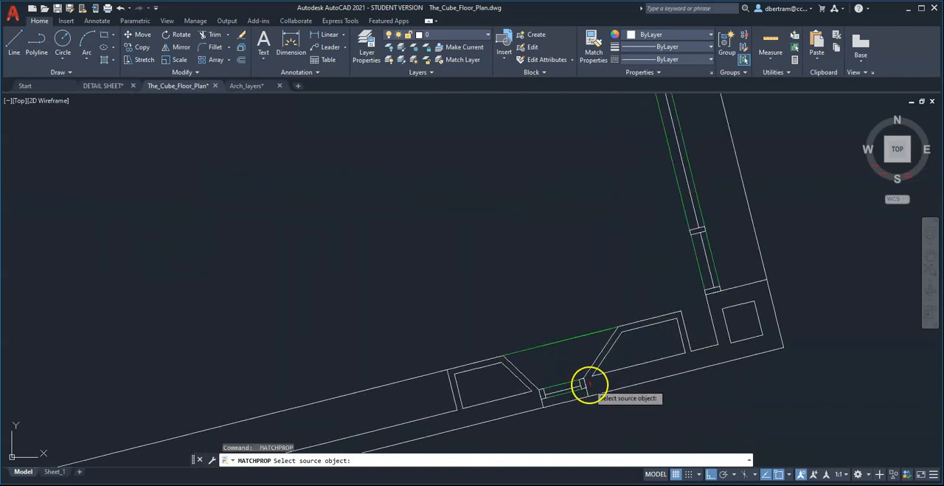
{"action": "scroll", "coordinate": [753, 261], "scroll_direction": "down", "scroll_amount": 8}
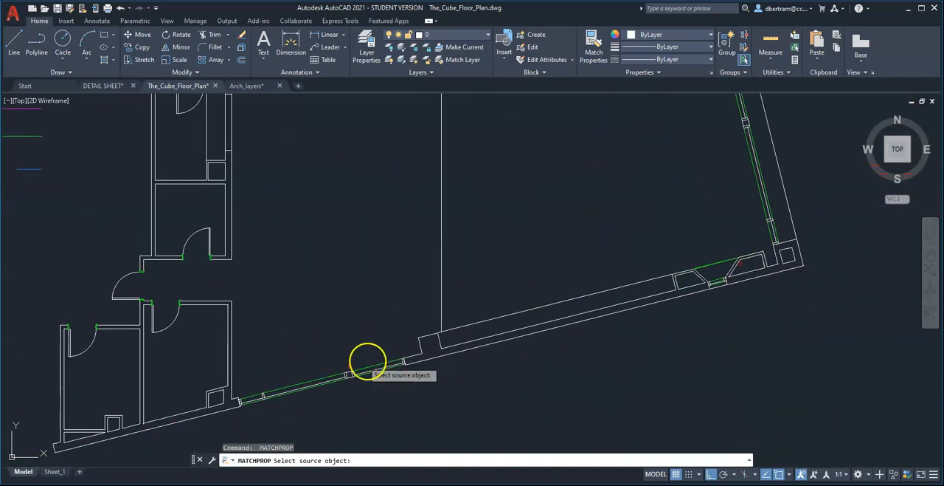
{"action": "scroll", "coordinate": [262, 411], "scroll_direction": "up", "scroll_amount": 6}
{"action": "scroll", "coordinate": [640, 308], "scroll_direction": "down", "scroll_amount": 6}
{"action": "scroll", "coordinate": [407, 223], "scroll_direction": "up", "scroll_amount": 8}
{"action": "scroll", "coordinate": [397, 244], "scroll_direction": "down", "scroll_amount": 5}
{"action": "scroll", "coordinate": [491, 253], "scroll_direction": "up", "scroll_amount": 5}
{"action": "left_click", "coordinate": [291, 292]}
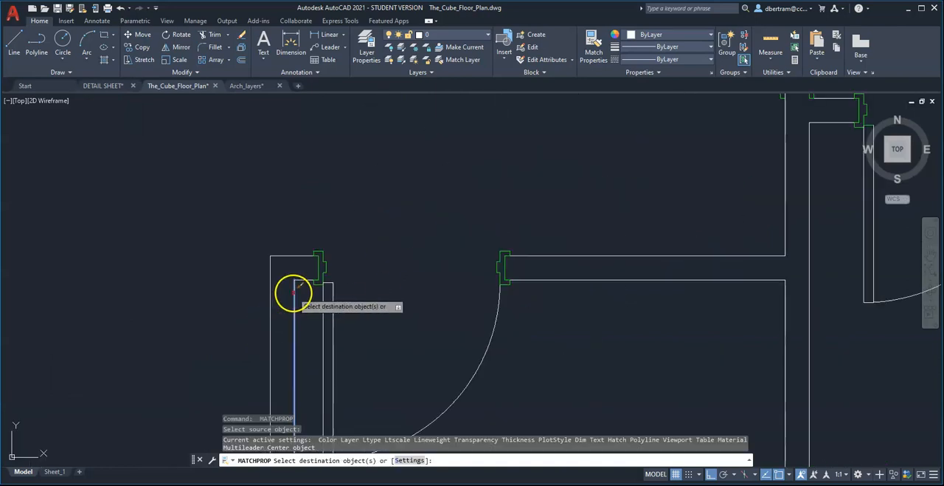
{"action": "scroll", "coordinate": [317, 257], "scroll_direction": "up", "scroll_amount": 5}
{"action": "left_click", "coordinate": [287, 241]}
{"action": "left_click", "coordinate": [327, 346]}
Apply the wall properties to the wall end line inside the east jamb of the same southwestern door.
{"action": "scroll", "coordinate": [230, 293], "scroll_direction": "down", "scroll_amount": 5}
{"action": "scroll", "coordinate": [576, 302], "scroll_direction": "up", "scroll_amount": 7}
{"action": "left_click", "coordinate": [504, 193]}
{"action": "left_click", "coordinate": [551, 337]}
{"action": "left_click", "coordinate": [555, 355]}
Apply the wall properties to the wall ends inside the west-facing door's lower jamb and the adjacent southern room door's west jamb.
{"action": "scroll", "coordinate": [329, 303], "scroll_direction": "down", "scroll_amount": 7}
{"action": "scroll", "coordinate": [694, 111], "scroll_direction": "up", "scroll_amount": 5}
{"action": "left_click", "coordinate": [433, 165]}
{"action": "left_click", "coordinate": [553, 203]}
{"action": "left_click", "coordinate": [699, 177]}
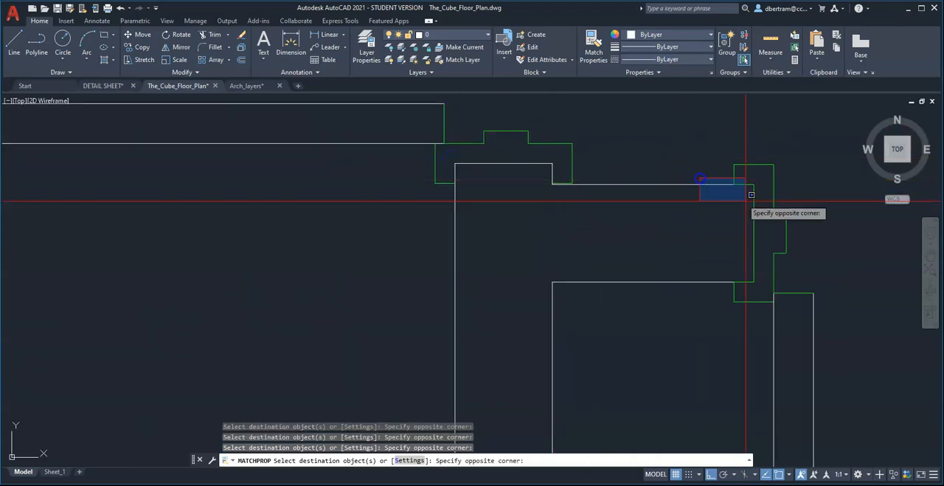
{"action": "left_click", "coordinate": [755, 283]}
Apply the wall properties to the wall end line inside the east jamb of the adjacent southern room's door.
{"action": "scroll", "coordinate": [521, 332], "scroll_direction": "down", "scroll_amount": 5}
{"action": "scroll", "coordinate": [660, 322], "scroll_direction": "up", "scroll_amount": 6}
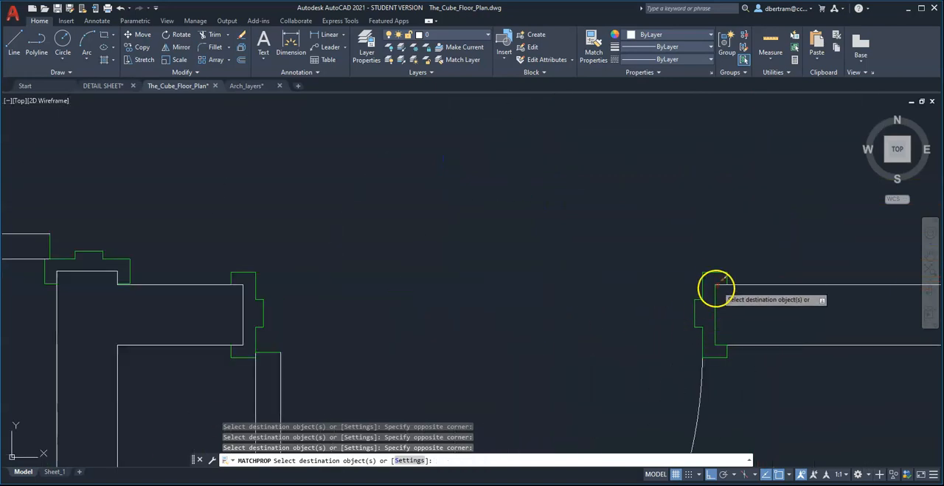
{"action": "left_click", "coordinate": [713, 282]}
{"action": "left_click", "coordinate": [744, 354]}
Apply the wall properties to the wall end lines inside the upper jamb of the west-facing door.
{"action": "scroll", "coordinate": [628, 368], "scroll_direction": "down", "scroll_amount": 6}
{"action": "scroll", "coordinate": [477, 223], "scroll_direction": "up", "scroll_amount": 8}
{"action": "scroll", "coordinate": [464, 185], "scroll_direction": "down", "scroll_amount": 5}
{"action": "scroll", "coordinate": [443, 236], "scroll_direction": "up", "scroll_amount": 5}
{"action": "left_click", "coordinate": [385, 222]}
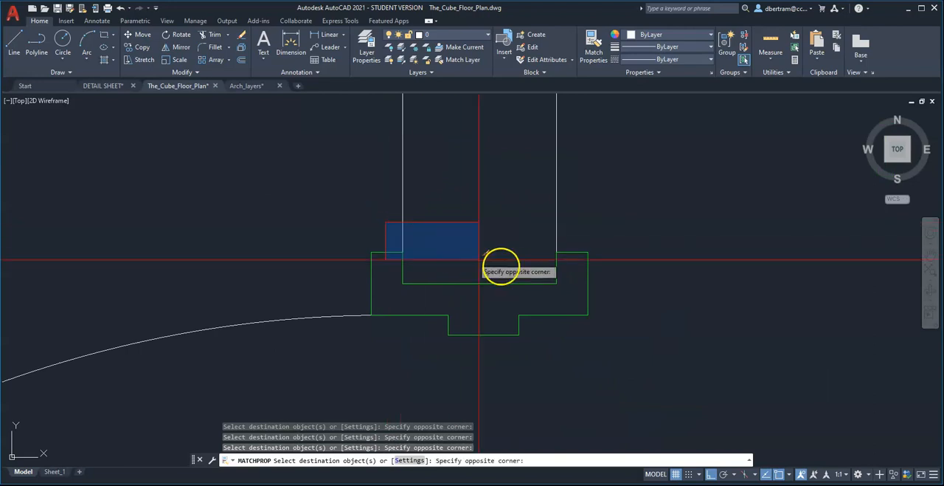
{"action": "left_click", "coordinate": [574, 293]}
Apply the wall properties to the wall ends inside both jambs of the middle western room's south door.
{"action": "scroll", "coordinate": [480, 285], "scroll_direction": "down", "scroll_amount": 4}
{"action": "scroll", "coordinate": [740, 197], "scroll_direction": "up", "scroll_amount": 5}
{"action": "left_click", "coordinate": [611, 182]}
{"action": "left_click", "coordinate": [670, 276]}
{"action": "scroll", "coordinate": [480, 257], "scroll_direction": "down", "scroll_amount": 5}
{"action": "scroll", "coordinate": [730, 254], "scroll_direction": "up", "scroll_amount": 3}
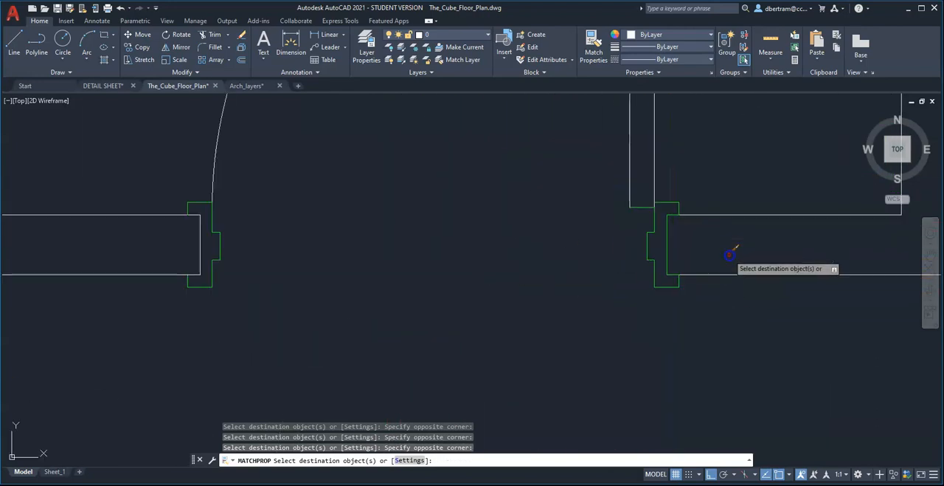
{"action": "left_click", "coordinate": [628, 186]}
{"action": "left_click", "coordinate": [678, 295]}
Apply the wall properties to the wall end line inside the west jamb of the northwestern room's door.
{"action": "scroll", "coordinate": [552, 295], "scroll_direction": "down", "scroll_amount": 4}
{"action": "scroll", "coordinate": [552, 295], "scroll_direction": "down", "scroll_amount": 4}
{"action": "scroll", "coordinate": [565, 177], "scroll_direction": "up", "scroll_amount": 5}
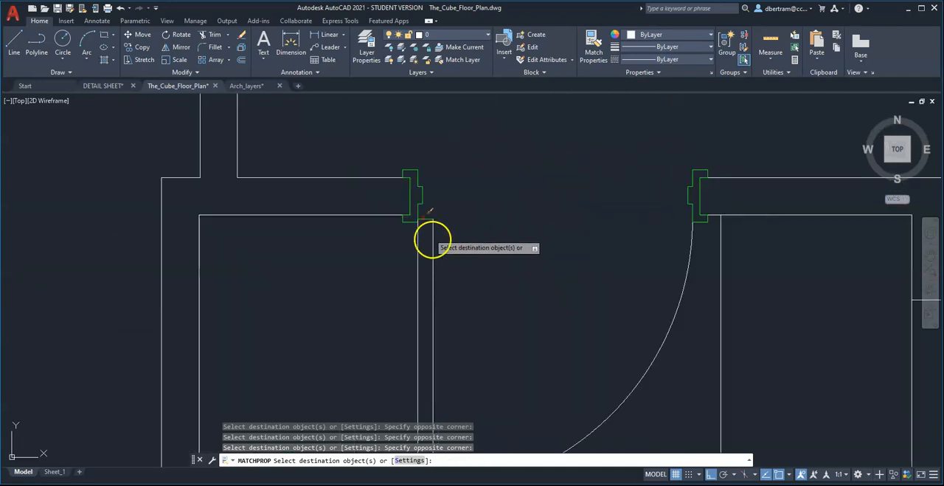
{"action": "scroll", "coordinate": [391, 168], "scroll_direction": "up", "scroll_amount": 3}
{"action": "left_click", "coordinate": [394, 168]}
{"action": "left_click", "coordinate": [449, 269]}
Apply the wall properties to the wall end inside the east jamb of the northwestern room's door and finish matching.
{"action": "scroll", "coordinate": [502, 250], "scroll_direction": "down", "scroll_amount": 3}
{"action": "scroll", "coordinate": [522, 177], "scroll_direction": "up", "scroll_amount": 3}
{"action": "left_click", "coordinate": [512, 178]}
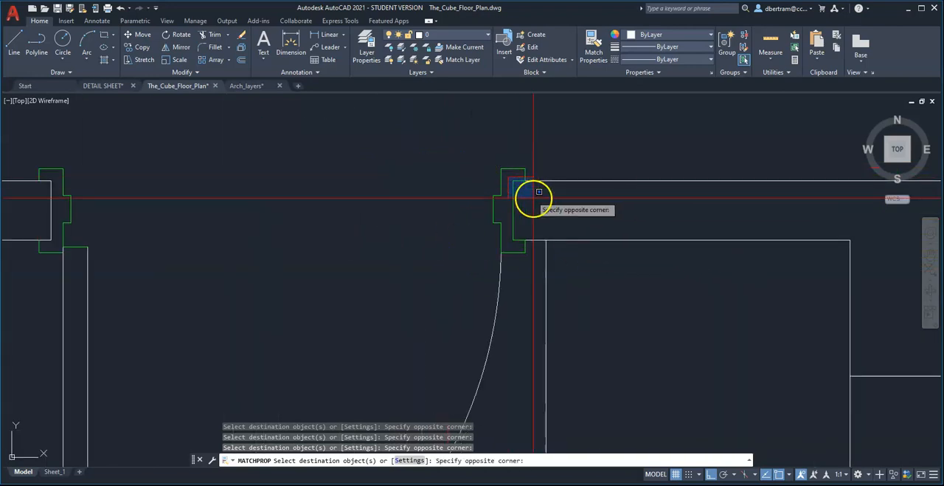
{"action": "left_click", "coordinate": [542, 247]}
{"action": "scroll", "coordinate": [544, 262], "scroll_direction": "down", "scroll_amount": 3}
{"action": "scroll", "coordinate": [413, 148], "scroll_direction": "up", "scroll_amount": 3}
{"action": "scroll", "coordinate": [495, 146], "scroll_direction": "down", "scroll_amount": 2}
{"action": "scroll", "coordinate": [518, 316], "scroll_direction": "up", "scroll_amount": 3}
{"action": "scroll", "coordinate": [440, 266], "scroll_direction": "down", "scroll_amount": 5}
{"action": "right_click", "coordinate": [597, 258]}
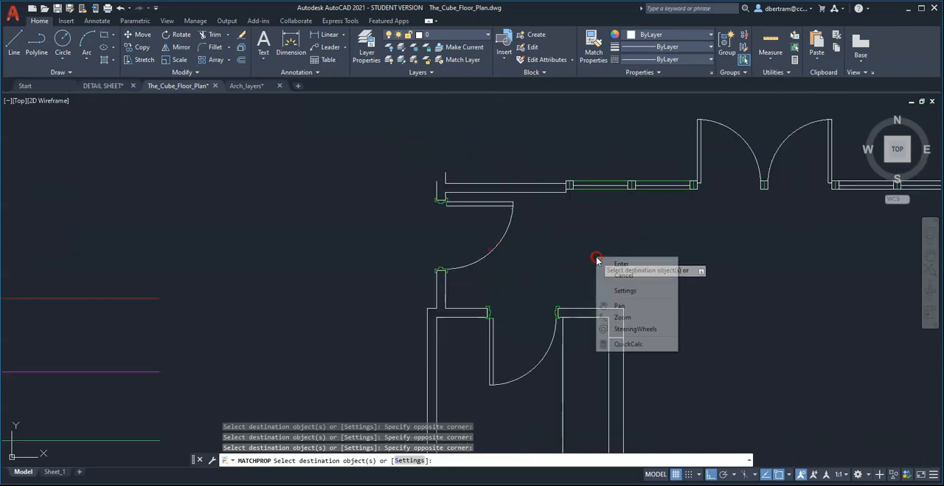
{"action": "left_click", "coordinate": [620, 264]}
Turn off the Light layer to check the plan's remaining lines.
{"action": "scroll", "coordinate": [407, 205], "scroll_direction": "down", "scroll_amount": 5}
{"action": "middle_click_drag", "start_coordinate": [610, 300], "coordinate": [571, 251]}
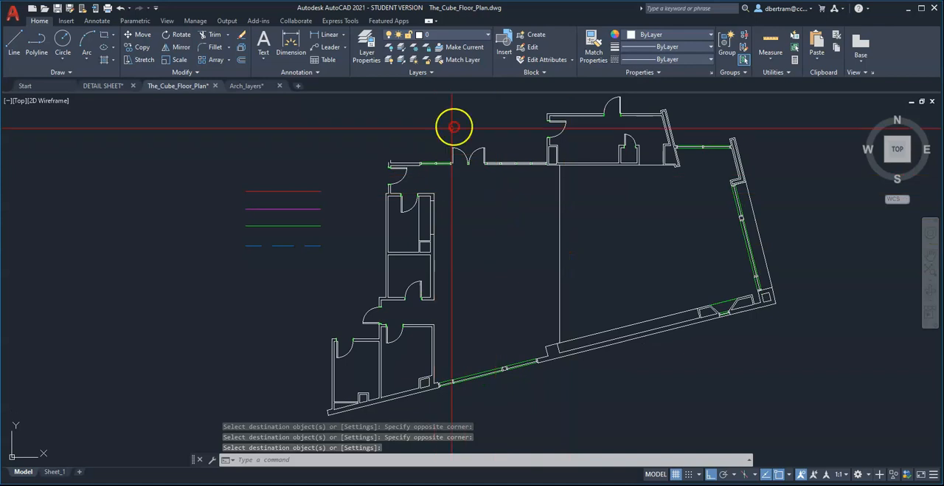
{"action": "left_click", "coordinate": [453, 35]}
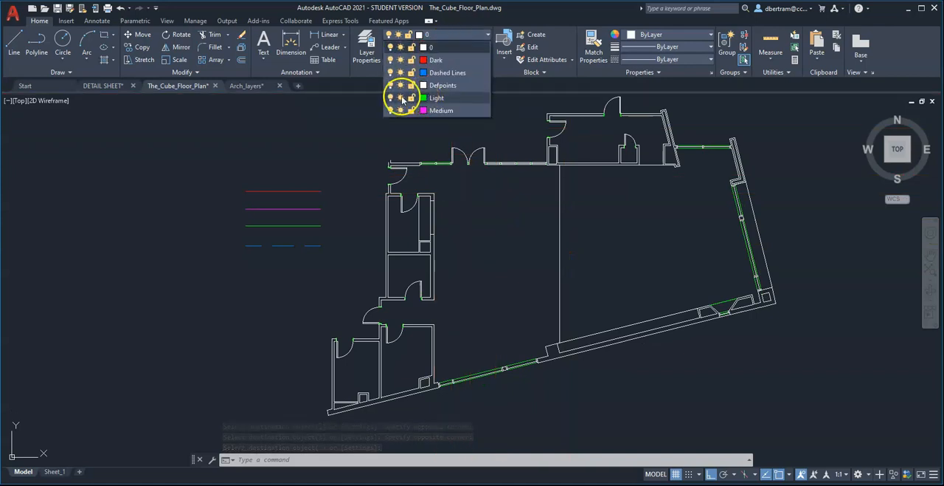
{"action": "left_click", "coordinate": [391, 98]}
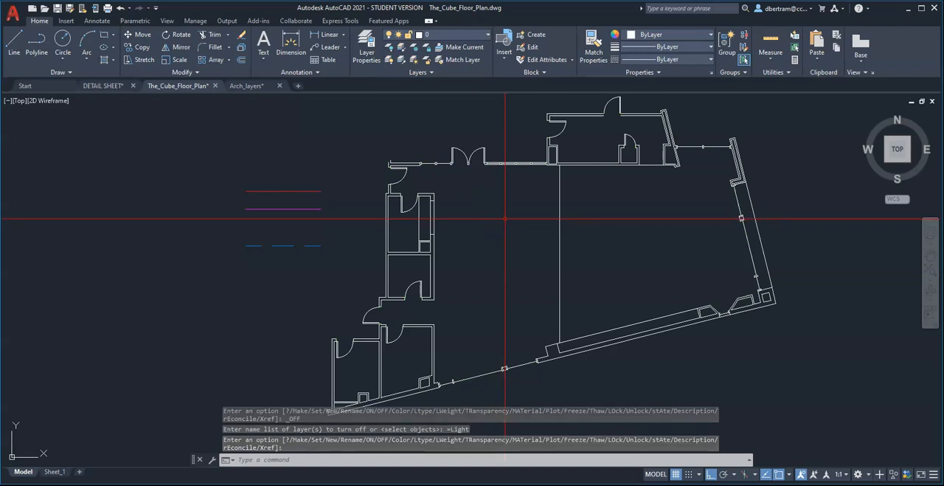
Assign the swing arc of the northern room's upper door to the Dashed Lines layer.
{"action": "scroll", "coordinate": [579, 144], "scroll_direction": "up", "scroll_amount": 6}
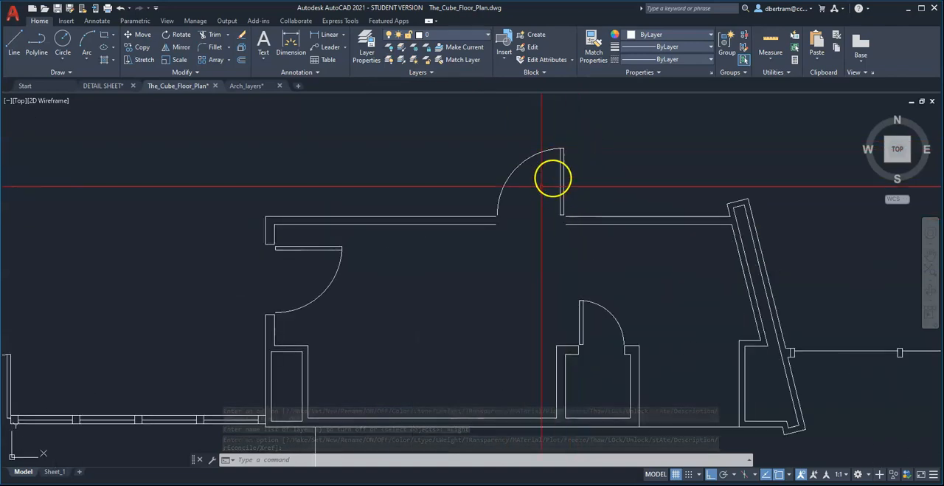
{"action": "left_click", "coordinate": [522, 198]}
{"action": "left_click", "coordinate": [500, 166]}
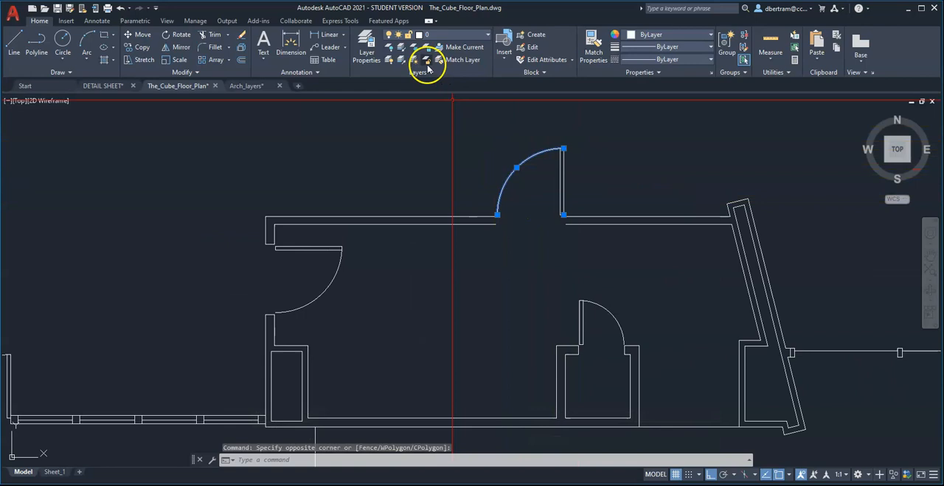
{"action": "left_click", "coordinate": [437, 35]}
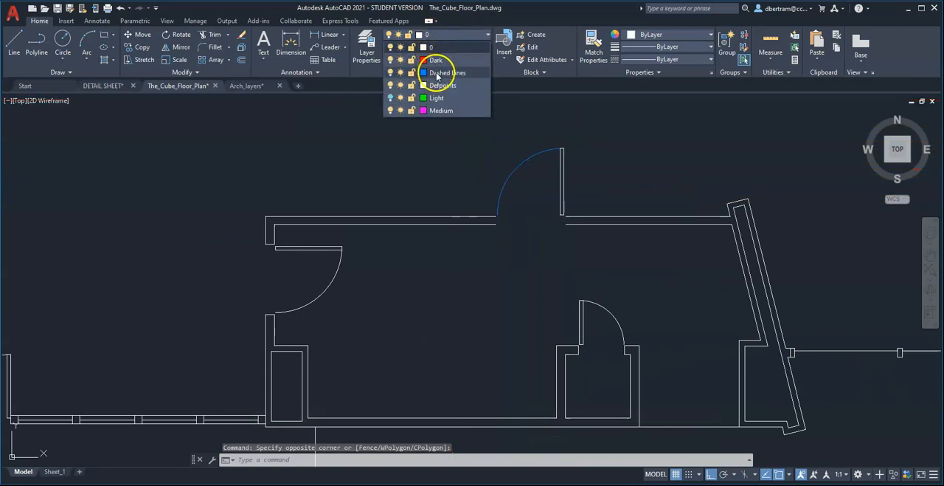
{"action": "left_click", "coordinate": [445, 74]}
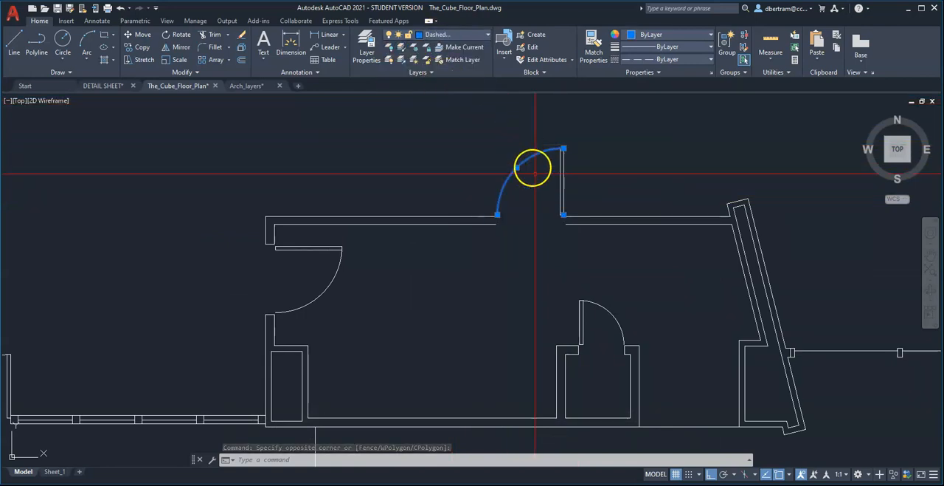
{"action": "key", "text": "Escape"}
{"action": "key", "text": "Escape"}
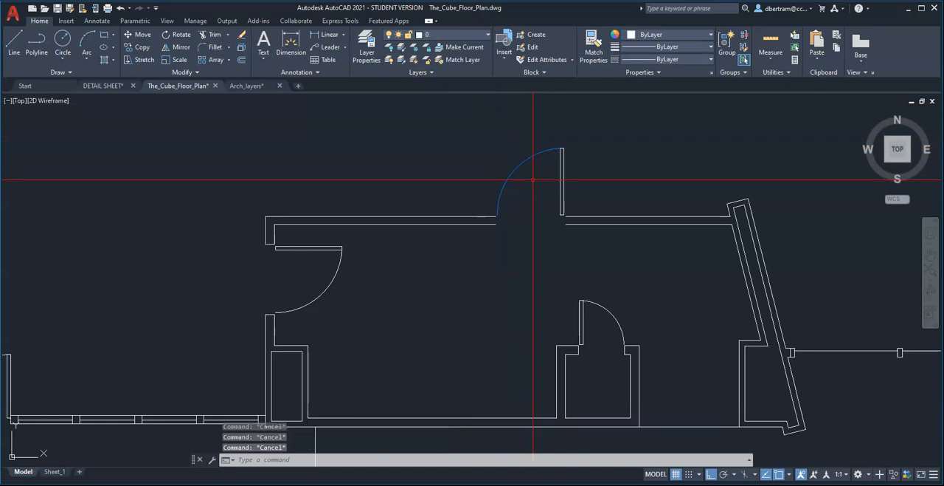
Match the dashed swing arc's properties onto the swing arcs of the northern room's closet door and west door.
{"action": "type", "text": "ma"}
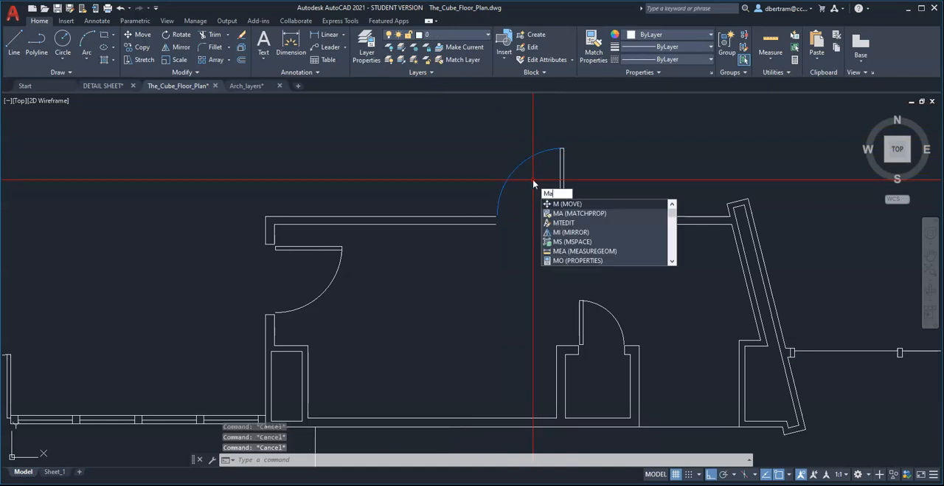
{"action": "key", "text": "Return"}
{"action": "left_click", "coordinate": [522, 162]}
{"action": "scroll", "coordinate": [610, 323], "scroll_direction": "up", "scroll_amount": 2}
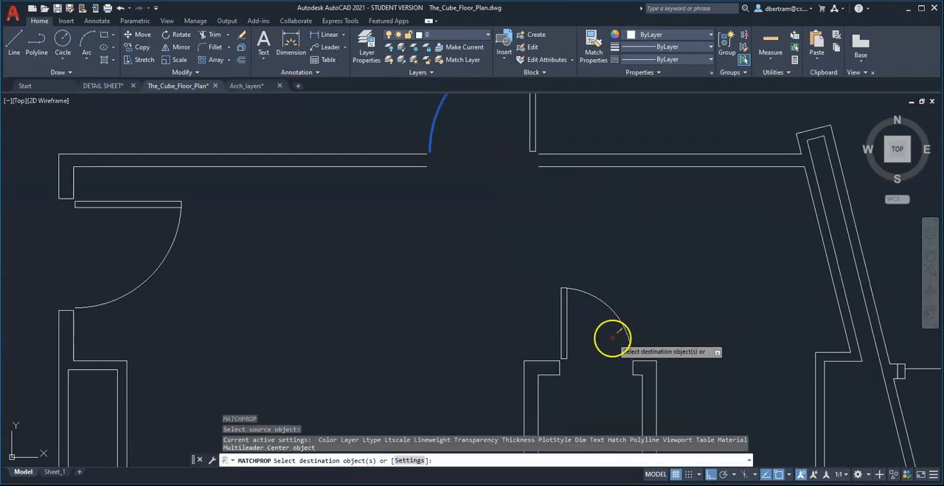
{"action": "left_click_drag", "start_coordinate": [611, 337], "coordinate": [598, 290]}
{"action": "left_click_drag", "start_coordinate": [155, 246], "coordinate": [148, 265]}
{"action": "scroll", "coordinate": [396, 214], "scroll_direction": "down", "scroll_amount": 5}
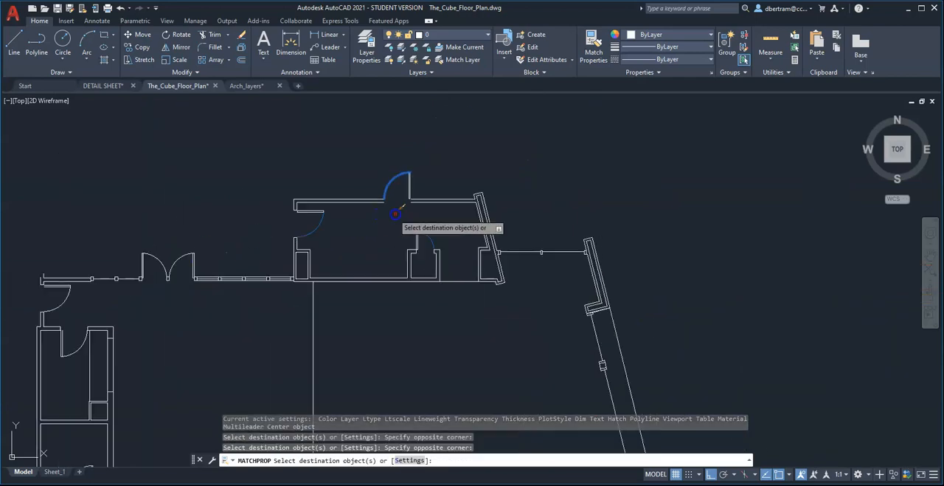
Apply the Dashed Lines properties to the line across the opening east of the northern room's closet.
{"action": "scroll", "coordinate": [404, 220], "scroll_direction": "up", "scroll_amount": 5}
{"action": "left_click_drag", "start_coordinate": [461, 306], "coordinate": [434, 255]}
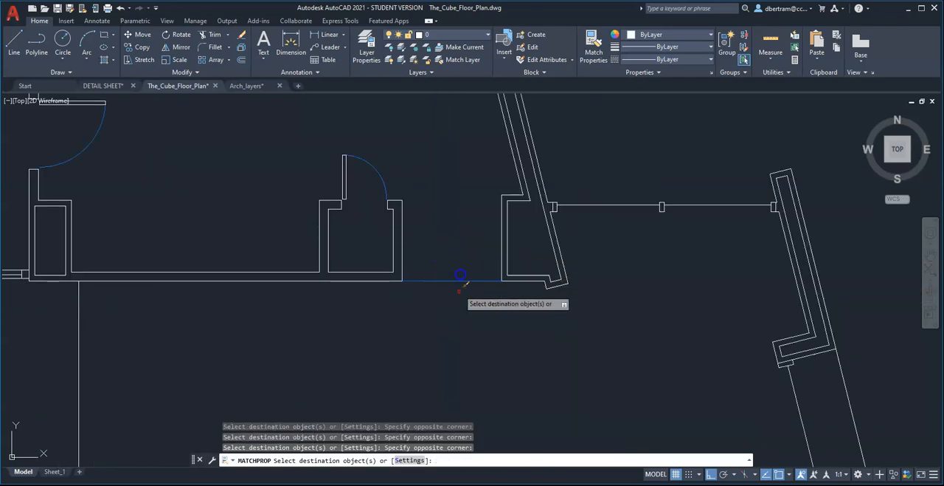
{"action": "middle_click_drag", "start_coordinate": [473, 301], "coordinate": [483, 278]}
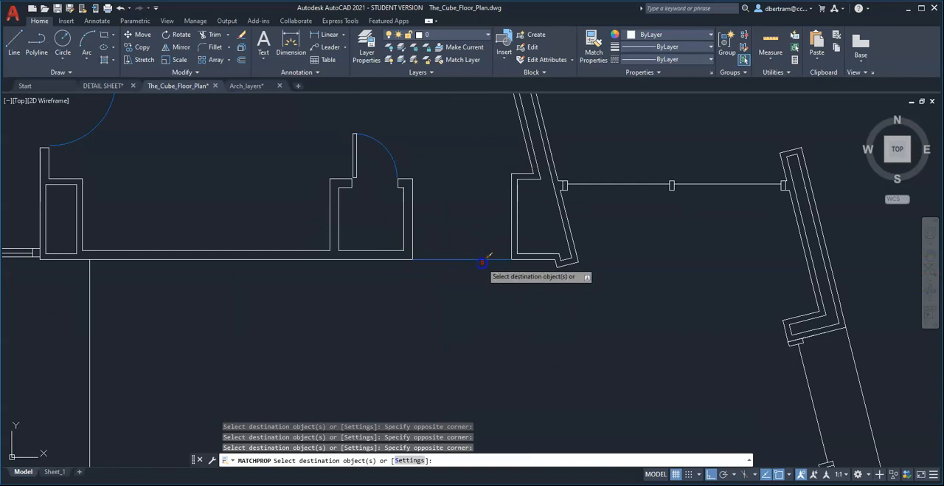
Apply the Dashed Lines properties to the long vertical line through the middle of the large central space.
{"action": "scroll", "coordinate": [546, 227], "scroll_direction": "down", "scroll_amount": 4}
{"action": "scroll", "coordinate": [484, 276], "scroll_direction": "up", "scroll_amount": 2}
{"action": "left_click", "coordinate": [377, 333]}
{"action": "left_click", "coordinate": [230, 262]}
{"action": "scroll", "coordinate": [377, 197], "scroll_direction": "down", "scroll_amount": 3}
{"action": "scroll", "coordinate": [372, 302], "scroll_direction": "up", "scroll_amount": 2}
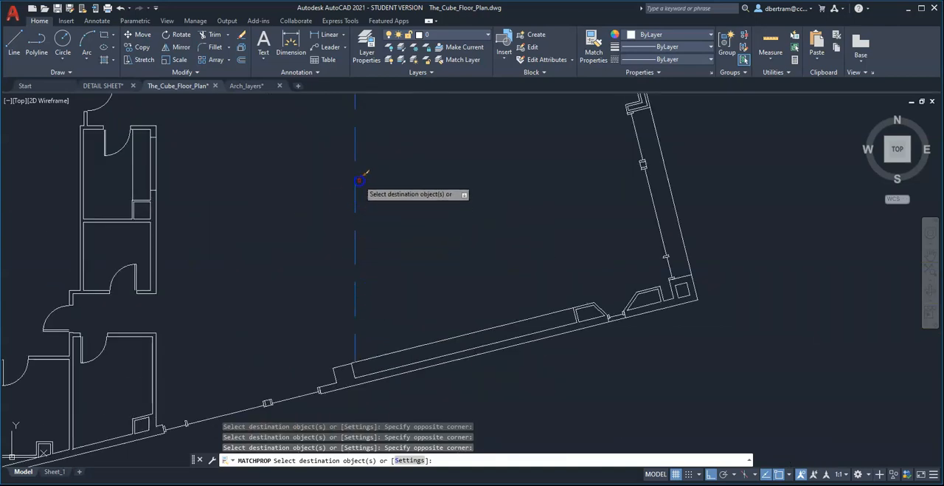
Apply the Dashed Lines properties to the door swing arcs of the southwestern rooms.
{"action": "scroll", "coordinate": [436, 279], "scroll_direction": "down", "scroll_amount": 2}
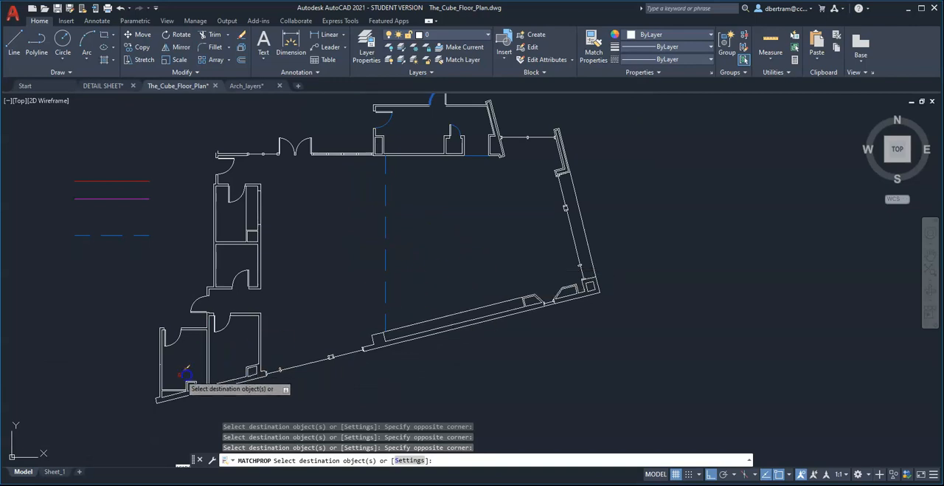
{"action": "left_click", "coordinate": [187, 349]}
{"action": "left_click", "coordinate": [176, 336]}
{"action": "scroll", "coordinate": [223, 324], "scroll_direction": "up", "scroll_amount": 4}
{"action": "left_click", "coordinate": [237, 337]}
{"action": "left_click", "coordinate": [229, 324]}
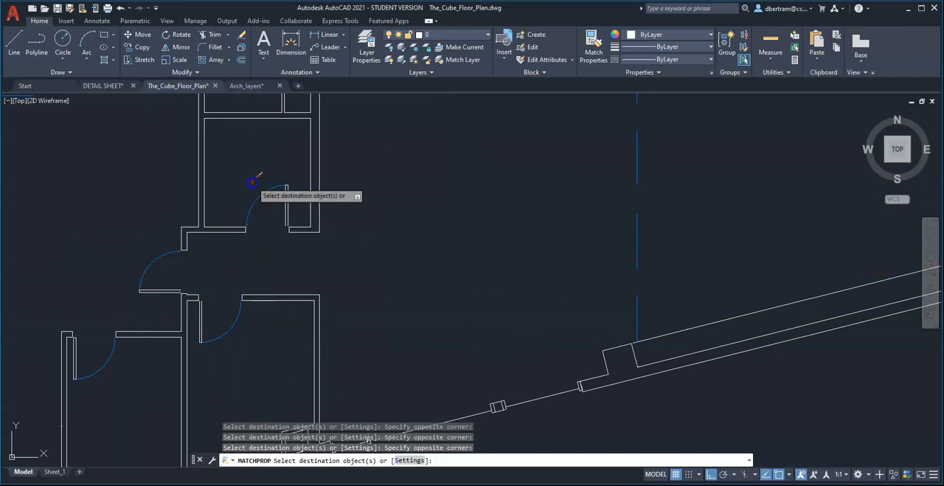
Apply the Dashed Lines properties to the swing arcs of the northwestern room's door and the west door above it.
{"action": "scroll", "coordinate": [316, 354], "scroll_direction": "down", "scroll_amount": 3}
{"action": "scroll", "coordinate": [285, 211], "scroll_direction": "up", "scroll_amount": 5}
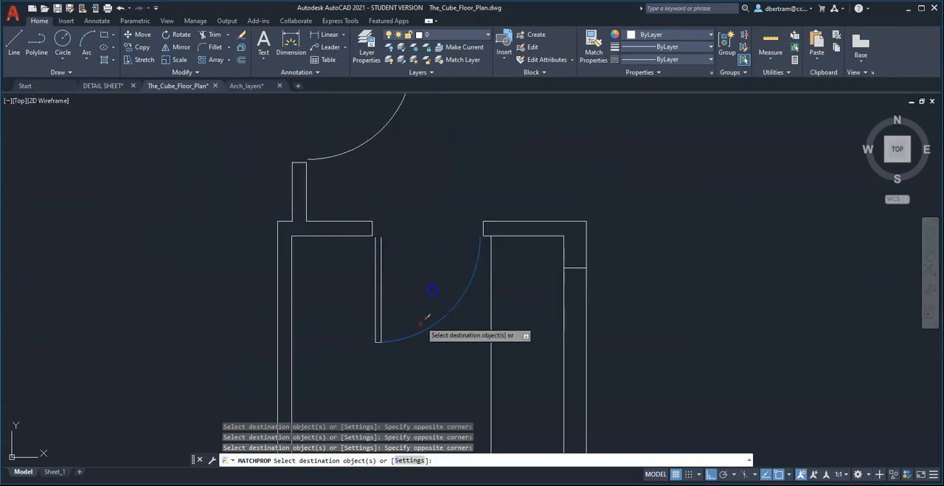
{"action": "scroll", "coordinate": [432, 295], "scroll_direction": "down", "scroll_amount": 2}
{"action": "left_click", "coordinate": [422, 263]}
Apply the Dashed Lines properties to both swing arcs of the northern double door and finish matching.
{"action": "scroll", "coordinate": [681, 151], "scroll_direction": "up", "scroll_amount": 5}
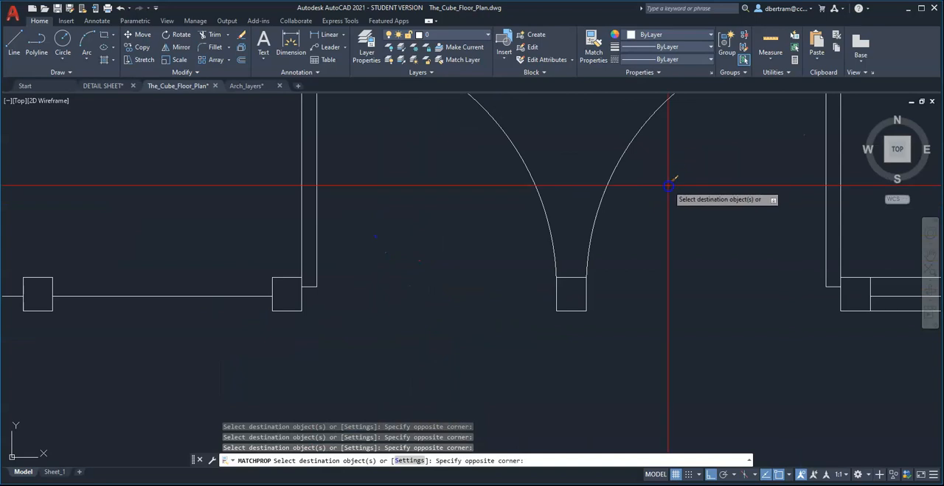
{"action": "scroll", "coordinate": [441, 205], "scroll_direction": "down", "scroll_amount": 10}
{"action": "right_click", "coordinate": [467, 239]}
{"action": "left_click", "coordinate": [476, 246]}
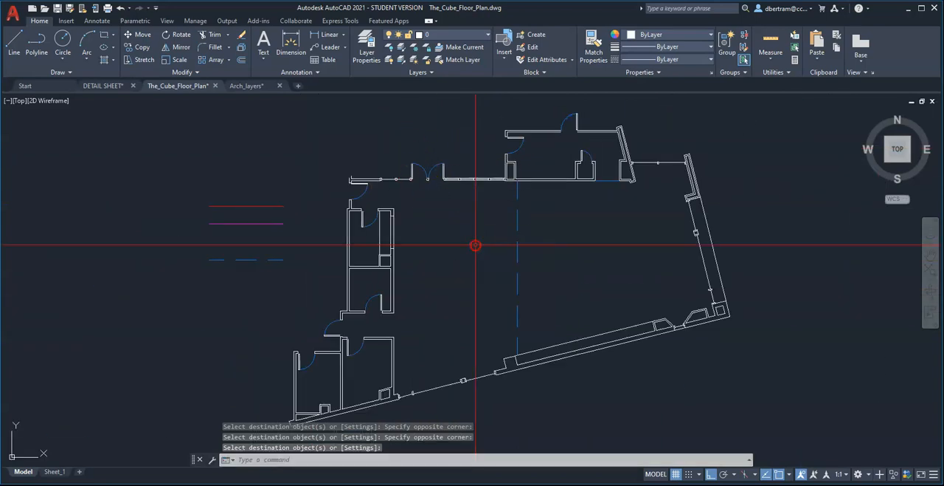
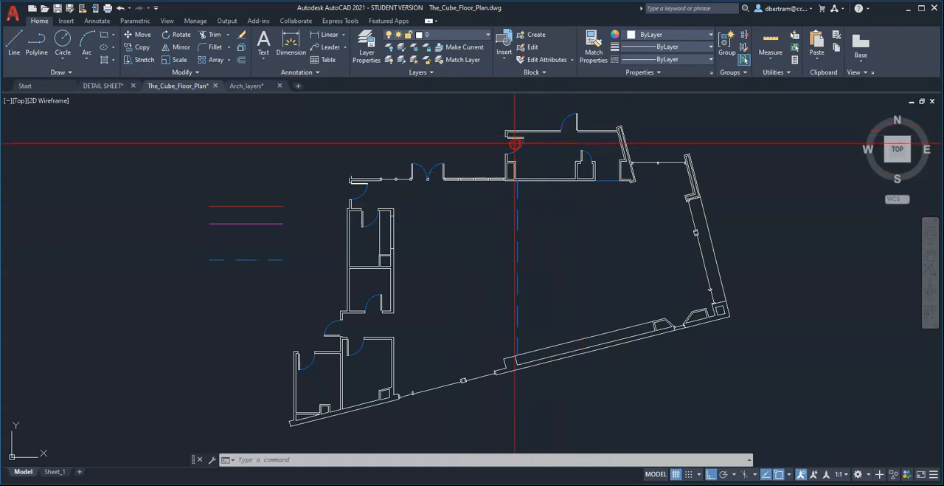
Turn off the Dashed Lines layer and move the long vertical closet line in the northwestern room to the Light layer.
{"action": "left_click", "coordinate": [445, 34]}
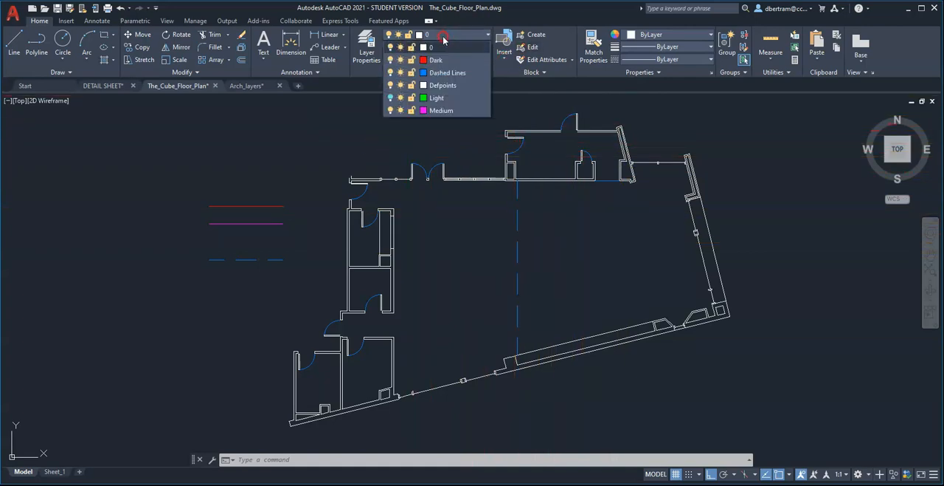
{"action": "left_click", "coordinate": [392, 72]}
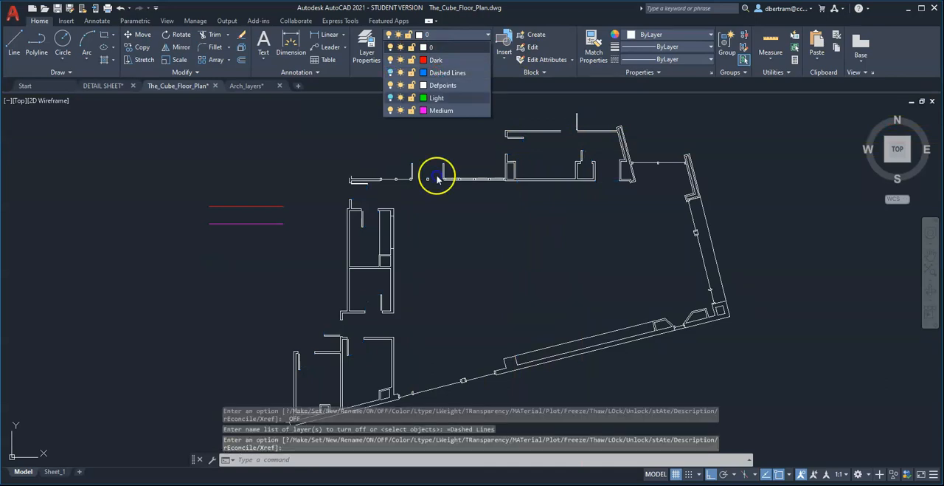
{"action": "scroll", "coordinate": [420, 209], "scroll_direction": "up", "scroll_amount": 5}
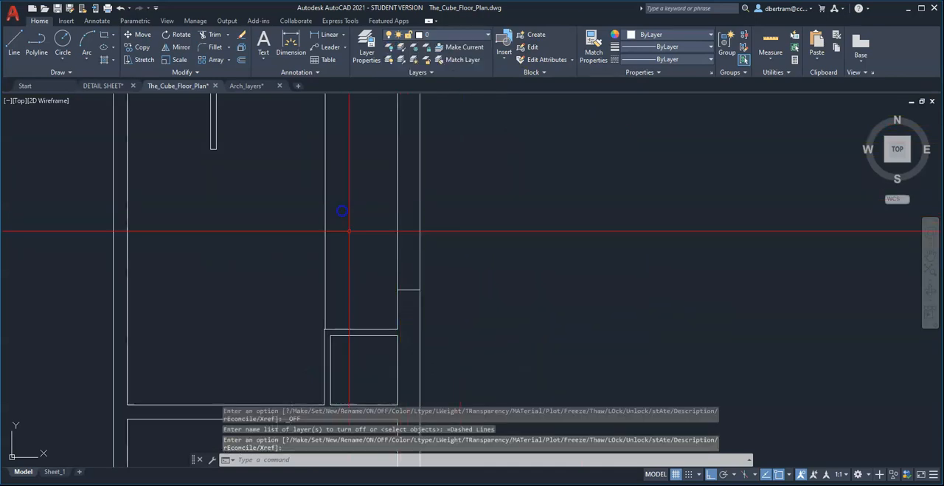
{"action": "scroll", "coordinate": [341, 221], "scroll_direction": "down", "scroll_amount": 4}
{"action": "left_click", "coordinate": [373, 249]}
{"action": "left_click", "coordinate": [353, 244]}
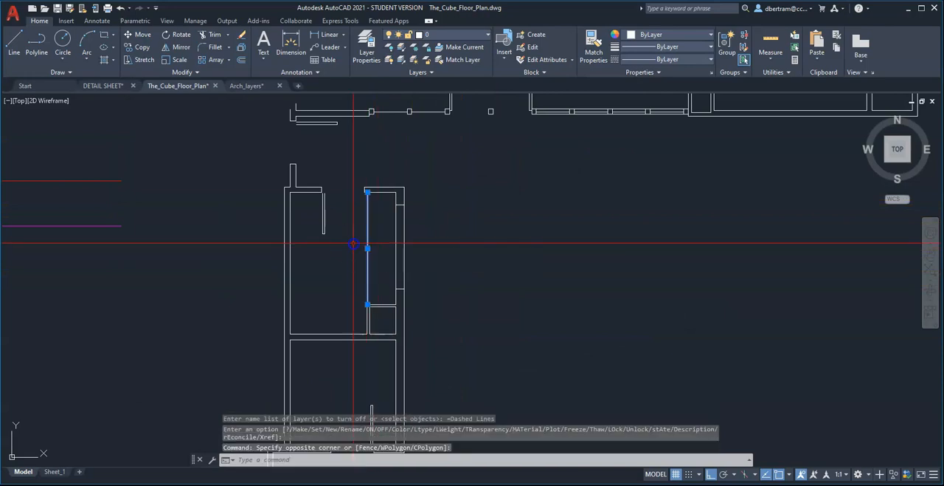
{"action": "left_click", "coordinate": [457, 37]}
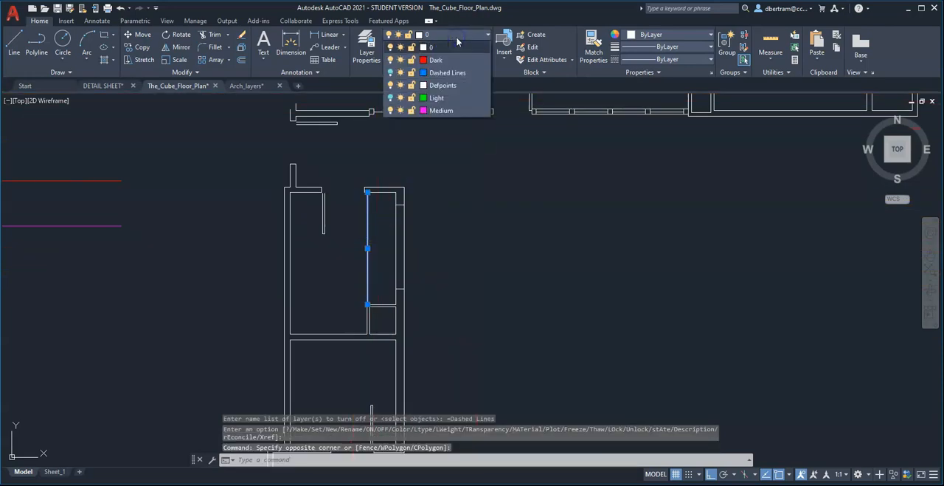
{"action": "left_click", "coordinate": [438, 99]}
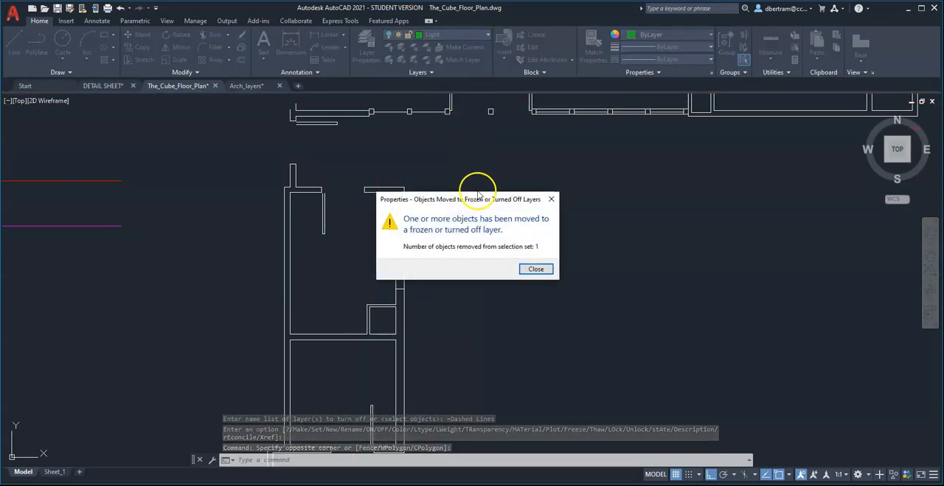
{"action": "left_click", "coordinate": [535, 269]}
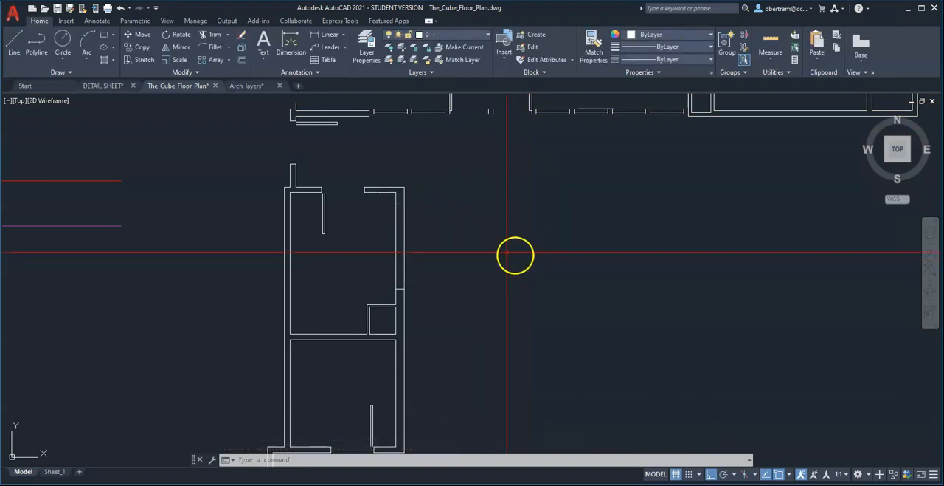
Move the inner long slanted line along the southern wall to the Dashed Lines layer.
{"action": "scroll", "coordinate": [361, 207], "scroll_direction": "down", "scroll_amount": 4}
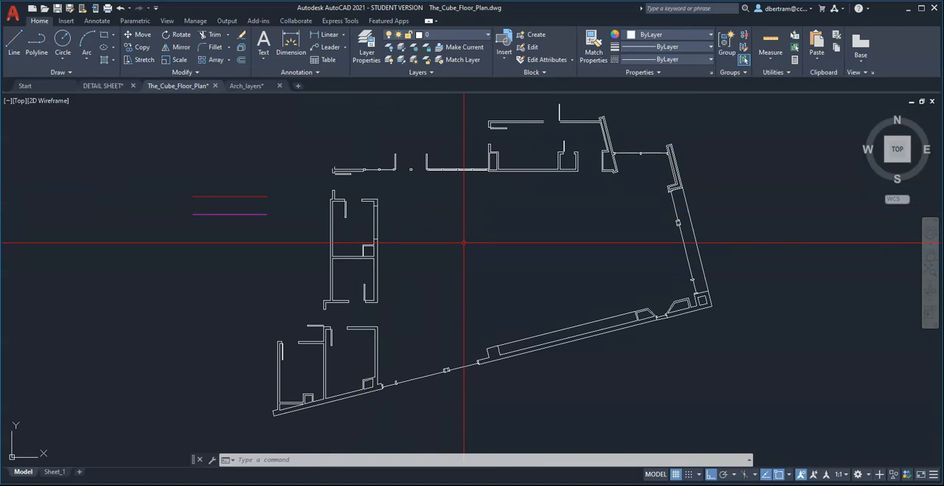
{"action": "left_click", "coordinate": [544, 338]}
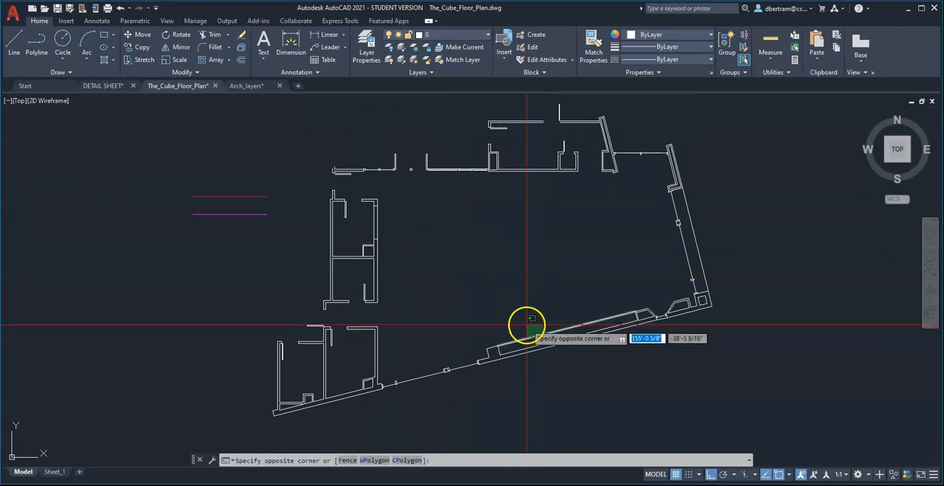
{"action": "left_click", "coordinate": [526, 323]}
{"action": "left_click", "coordinate": [453, 35]}
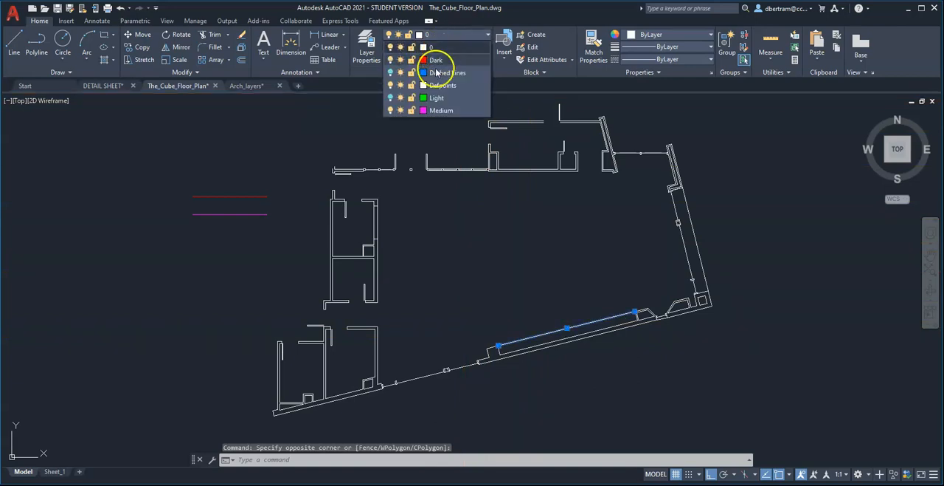
{"action": "left_click", "coordinate": [446, 73]}
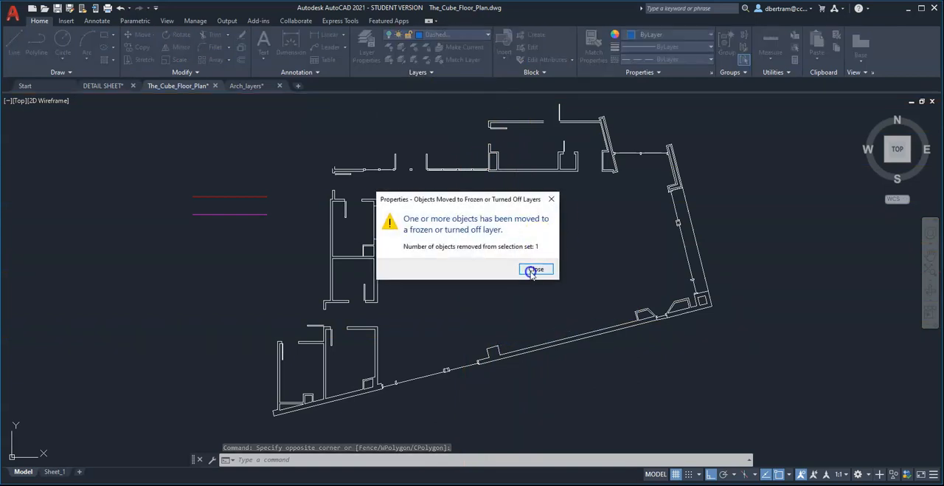
{"action": "left_click", "coordinate": [533, 269]}
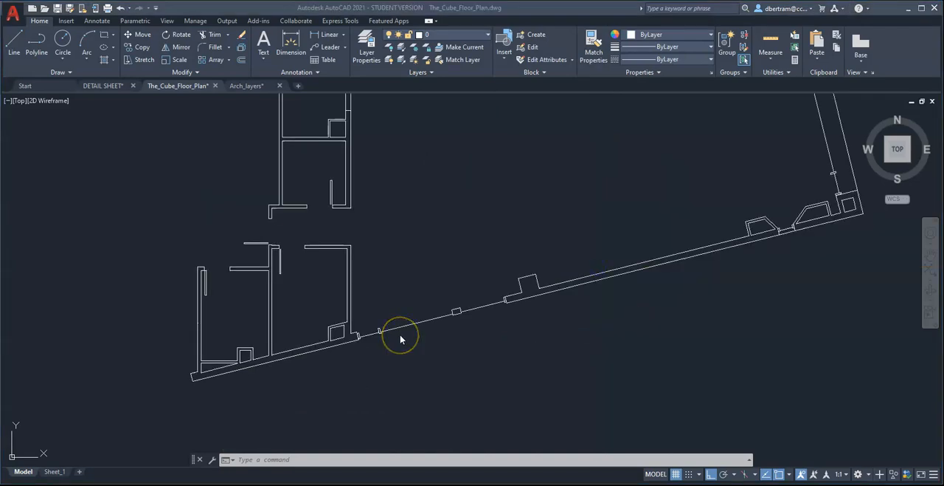
Select the westernmost bay of the northern window wall, including its glass line and both adjoining square mullions.
{"action": "scroll", "coordinate": [400, 334], "scroll_direction": "down", "scroll_amount": 7}
{"action": "scroll", "coordinate": [400, 288], "scroll_direction": "up", "scroll_amount": 7}
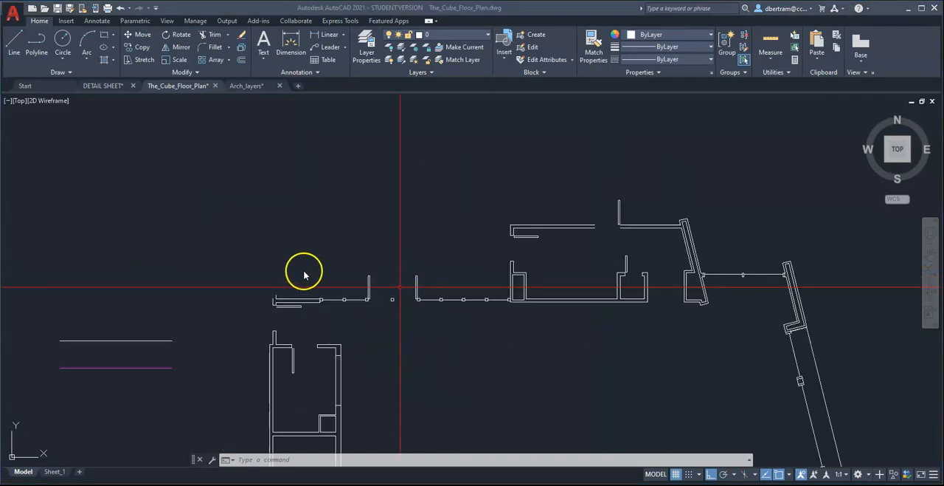
{"action": "scroll", "coordinate": [419, 272], "scroll_direction": "up", "scroll_amount": 8}
{"action": "scroll", "coordinate": [418, 290], "scroll_direction": "down", "scroll_amount": 4}
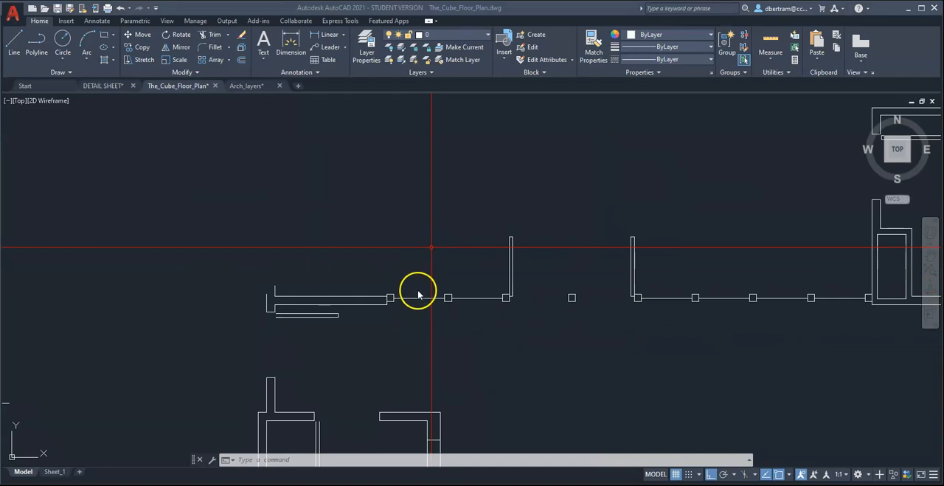
{"action": "scroll", "coordinate": [419, 295], "scroll_direction": "up", "scroll_amount": 4}
{"action": "left_click", "coordinate": [395, 332]}
{"action": "left_click", "coordinate": [421, 320]}
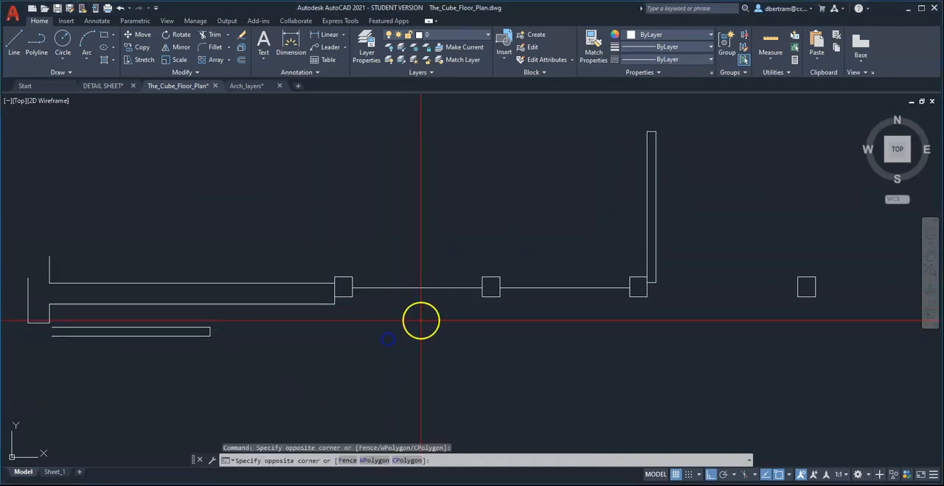
{"action": "left_click", "coordinate": [388, 242]}
{"action": "scroll", "coordinate": [364, 291], "scroll_direction": "up", "scroll_amount": 4}
{"action": "left_click", "coordinate": [268, 226]}
{"action": "left_click", "coordinate": [344, 304]}
{"action": "scroll", "coordinate": [448, 310], "scroll_direction": "down", "scroll_amount": 4}
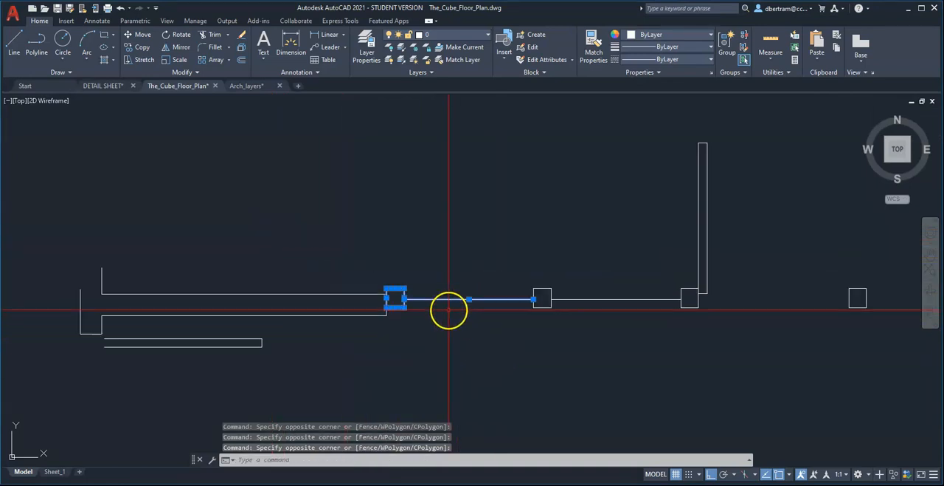
{"action": "left_click", "coordinate": [506, 258]}
{"action": "left_click", "coordinate": [608, 357]}
{"action": "scroll", "coordinate": [608, 357], "scroll_direction": "down", "scroll_amount": 6}
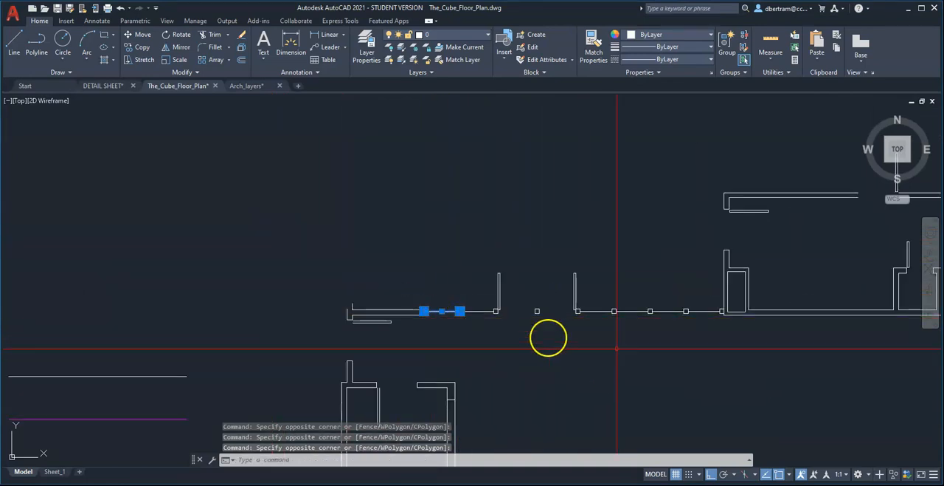
Add the northern double door's leaves, its center post and the remaining glass lines and mullions eastward to the selection.
{"action": "scroll", "coordinate": [636, 350], "scroll_direction": "up", "scroll_amount": 4}
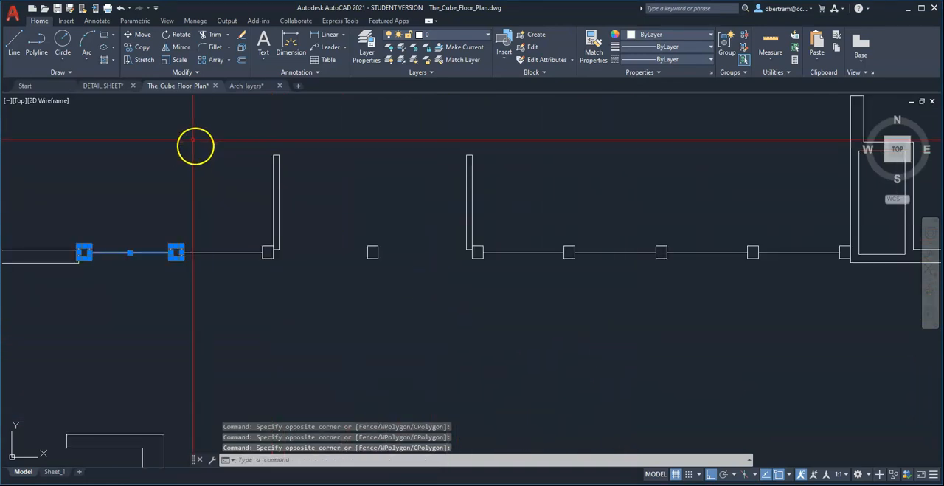
{"action": "left_click", "coordinate": [139, 126]}
{"action": "left_click", "coordinate": [803, 312]}
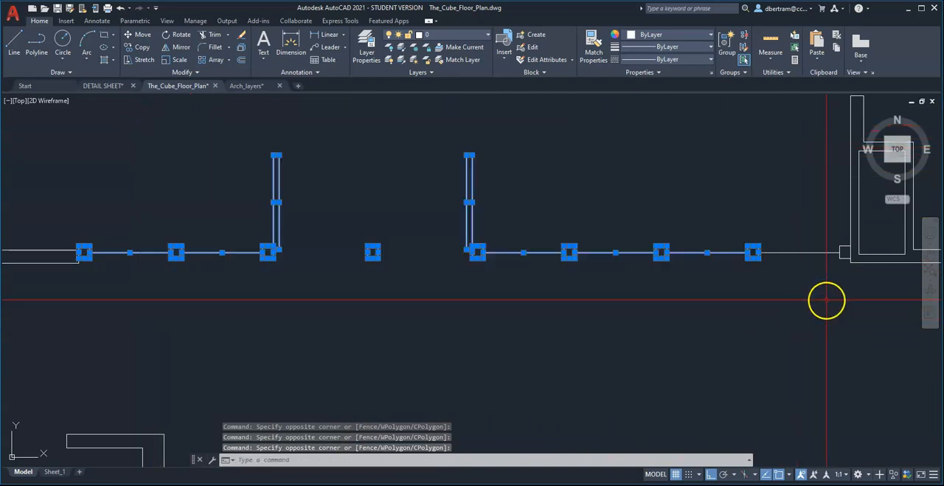
{"action": "scroll", "coordinate": [811, 289], "scroll_direction": "up", "scroll_amount": 5}
{"action": "left_click", "coordinate": [791, 316]}
{"action": "left_click", "coordinate": [666, 173]}
{"action": "scroll", "coordinate": [480, 271], "scroll_direction": "down", "scroll_amount": 2}
{"action": "scroll", "coordinate": [481, 272], "scroll_direction": "down", "scroll_amount": 4}
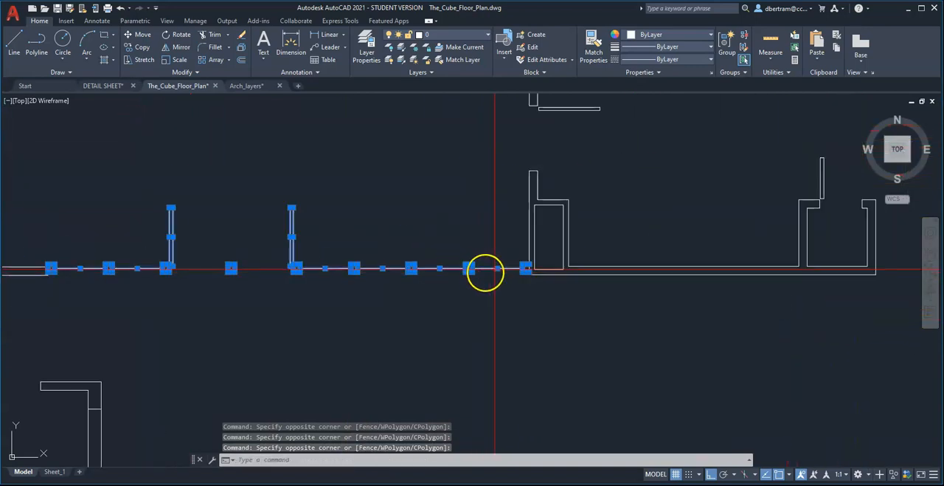
Add the three door leaves of the northeastern rooms to the selection.
{"action": "scroll", "coordinate": [536, 270], "scroll_direction": "up", "scroll_amount": 7}
{"action": "left_click", "coordinate": [643, 219]}
{"action": "left_click", "coordinate": [558, 164]}
{"action": "scroll", "coordinate": [419, 214], "scroll_direction": "up", "scroll_amount": 3}
{"action": "scroll", "coordinate": [459, 198], "scroll_direction": "down", "scroll_amount": 4}
{"action": "scroll", "coordinate": [469, 169], "scroll_direction": "up", "scroll_amount": 5}
{"action": "scroll", "coordinate": [337, 236], "scroll_direction": "down", "scroll_amount": 3}
{"action": "scroll", "coordinate": [588, 292], "scroll_direction": "up", "scroll_amount": 6}
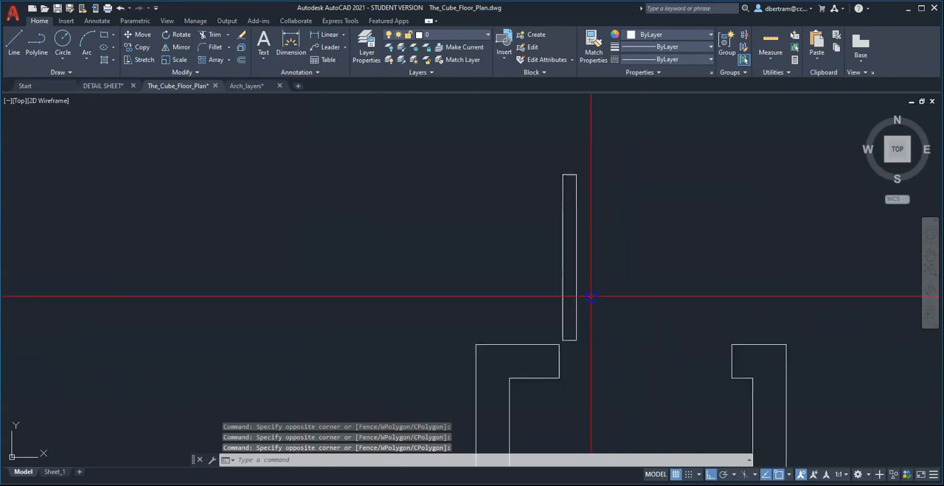
{"action": "left_click", "coordinate": [559, 164]}
{"action": "left_click", "coordinate": [616, 344]}
{"action": "scroll", "coordinate": [556, 372], "scroll_direction": "down", "scroll_amount": 3}
{"action": "scroll", "coordinate": [546, 168], "scroll_direction": "up", "scroll_amount": 2}
{"action": "left_click", "coordinate": [475, 105]}
{"action": "left_click", "coordinate": [582, 380]}
{"action": "scroll", "coordinate": [470, 318], "scroll_direction": "down", "scroll_amount": 1}
{"action": "scroll", "coordinate": [668, 341], "scroll_direction": "down", "scroll_amount": 3}
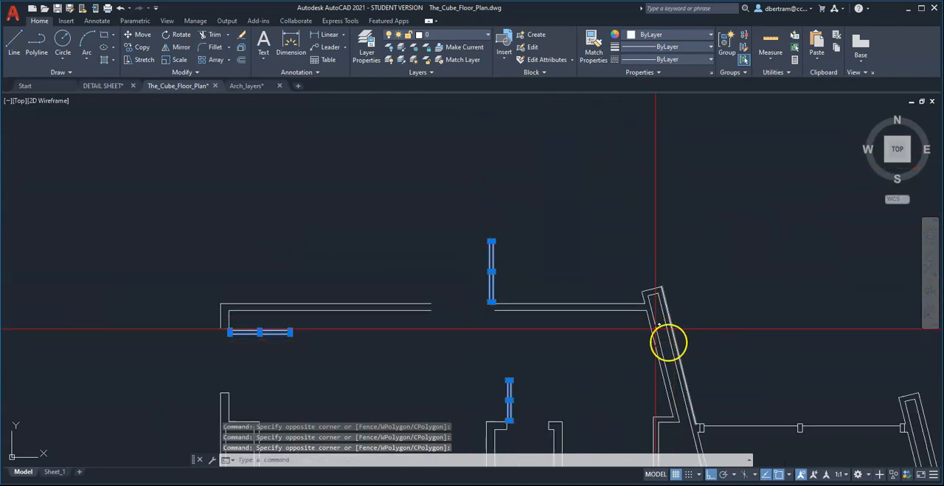
Add the inner lines of the northeastern rooms' angled wall and move the whole selection to the Medium layer.
{"action": "scroll", "coordinate": [600, 233], "scroll_direction": "up", "scroll_amount": 7}
{"action": "left_click", "coordinate": [622, 390]}
{"action": "left_click", "coordinate": [536, 189]}
{"action": "left_click", "coordinate": [441, 37]}
{"action": "left_click", "coordinate": [439, 100]}
{"action": "left_click", "coordinate": [438, 111]}
{"action": "scroll", "coordinate": [613, 308], "scroll_direction": "down", "scroll_amount": 3}
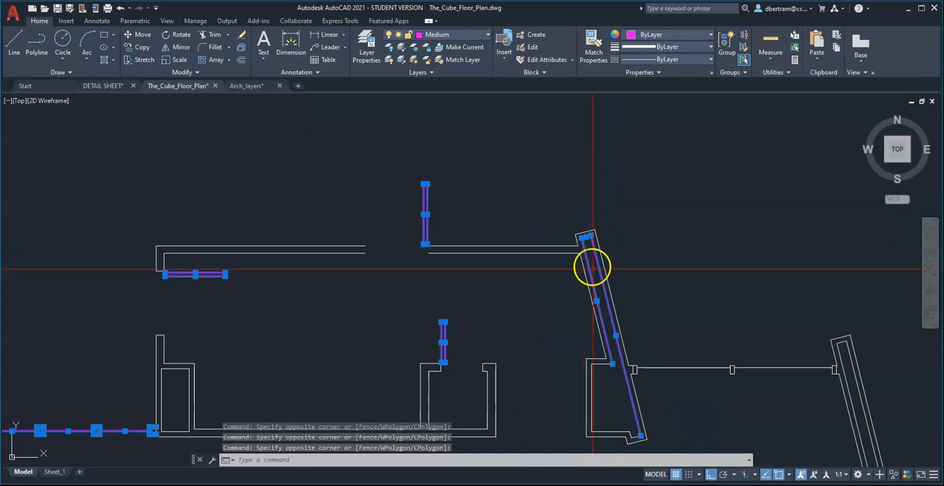
{"action": "key", "text": "Escape"}
{"action": "key", "text": "Escape"}
Match the Medium properties from the angled wall's inner line onto the horizontal window between the two northeastern angled walls.
{"action": "type", "text": "ma"}
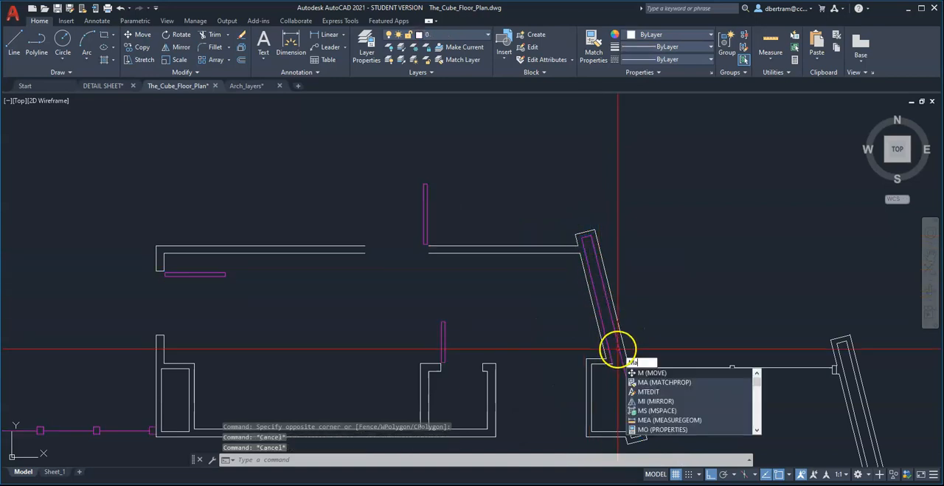
{"action": "key", "text": "Return"}
{"action": "scroll", "coordinate": [615, 350], "scroll_direction": "up", "scroll_amount": 4}
{"action": "left_click", "coordinate": [607, 322]}
{"action": "scroll", "coordinate": [599, 320], "scroll_direction": "down", "scroll_amount": 6}
{"action": "scroll", "coordinate": [686, 309], "scroll_direction": "up", "scroll_amount": 3}
{"action": "left_click", "coordinate": [616, 320]}
{"action": "left_click", "coordinate": [543, 174]}
Apply the Medium properties to the frames at both ends of the horizontal northeastern window.
{"action": "scroll", "coordinate": [698, 225], "scroll_direction": "up", "scroll_amount": 6}
{"action": "scroll", "coordinate": [694, 251], "scroll_direction": "down", "scroll_amount": 3}
{"action": "scroll", "coordinate": [571, 184], "scroll_direction": "up", "scroll_amount": 2}
{"action": "left_click", "coordinate": [663, 262]}
{"action": "left_click", "coordinate": [533, 248]}
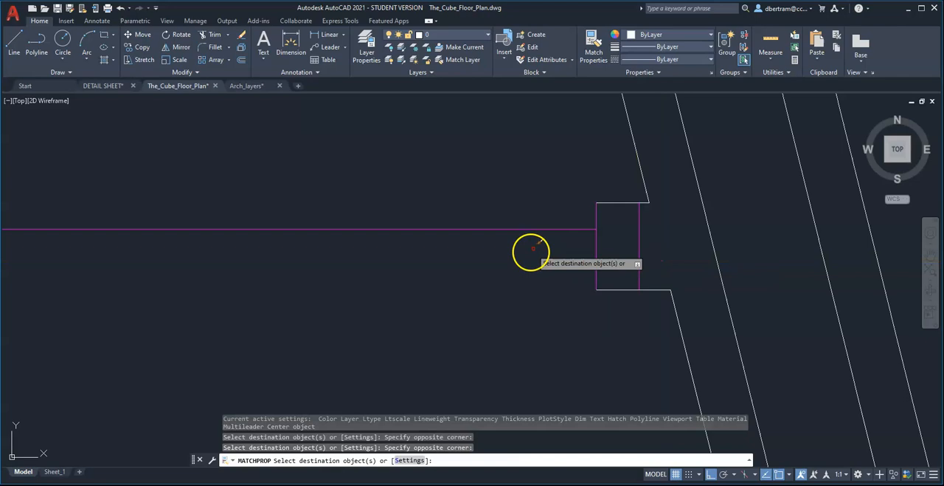
{"action": "left_click", "coordinate": [573, 184]}
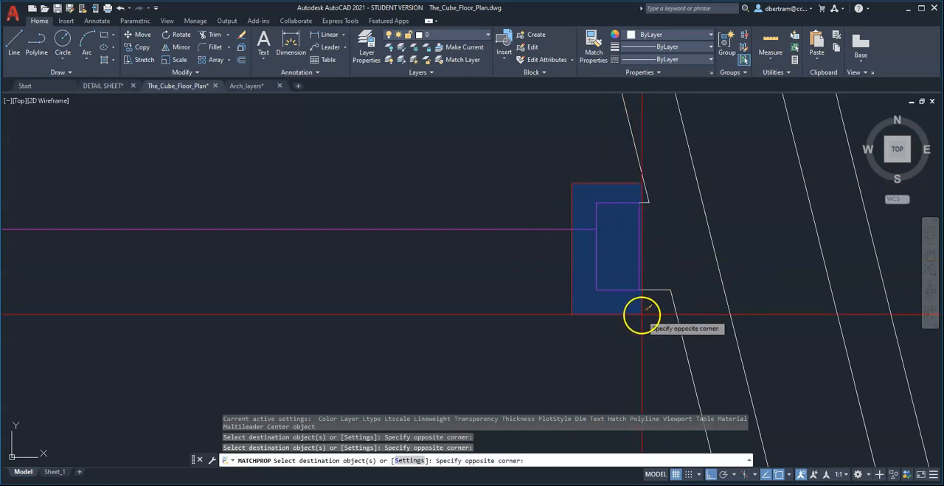
{"action": "left_click", "coordinate": [641, 315]}
{"action": "scroll", "coordinate": [381, 291], "scroll_direction": "down", "scroll_amount": 3}
{"action": "scroll", "coordinate": [134, 273], "scroll_direction": "up", "scroll_amount": 3}
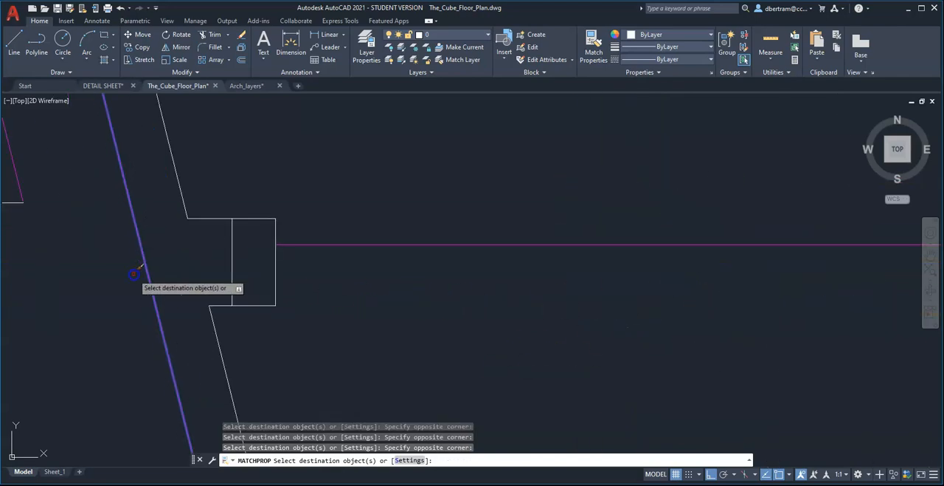
{"action": "left_click", "coordinate": [217, 189]}
{"action": "left_click", "coordinate": [298, 317]}
{"action": "scroll", "coordinate": [404, 246], "scroll_direction": "down", "scroll_amount": 8}
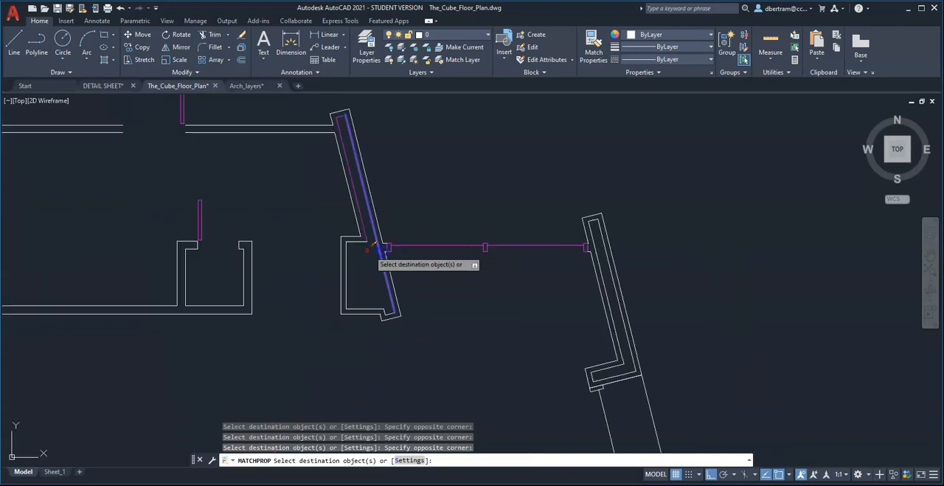
Apply the Medium properties to the inner lines of the angled walls on either side of the northeastern window.
{"action": "scroll", "coordinate": [374, 244], "scroll_direction": "up", "scroll_amount": 5}
{"action": "scroll", "coordinate": [417, 273], "scroll_direction": "down", "scroll_amount": 2}
{"action": "scroll", "coordinate": [418, 354], "scroll_direction": "up", "scroll_amount": 2}
{"action": "left_click", "coordinate": [411, 375]}
{"action": "left_click", "coordinate": [377, 338]}
{"action": "scroll", "coordinate": [152, 330], "scroll_direction": "down", "scroll_amount": 4}
{"action": "scroll", "coordinate": [372, 227], "scroll_direction": "up", "scroll_amount": 3}
{"action": "scroll", "coordinate": [344, 227], "scroll_direction": "down", "scroll_amount": 3}
{"action": "scroll", "coordinate": [451, 221], "scroll_direction": "up", "scroll_amount": 5}
{"action": "scroll", "coordinate": [578, 269], "scroll_direction": "up", "scroll_amount": 3}
{"action": "left_click", "coordinate": [602, 290]}
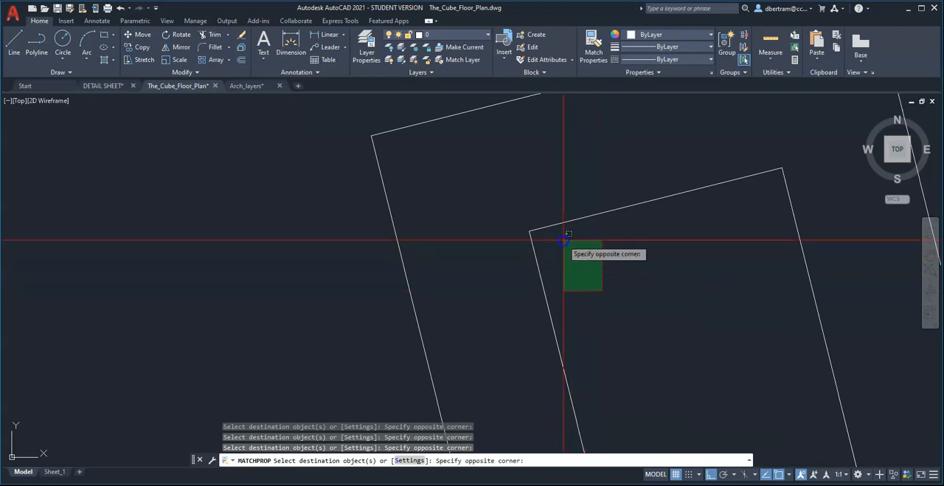
{"action": "left_click", "coordinate": [467, 177]}
{"action": "left_click", "coordinate": [805, 222]}
{"action": "left_click", "coordinate": [770, 194]}
{"action": "scroll", "coordinate": [614, 168], "scroll_direction": "down", "scroll_amount": 5}
{"action": "scroll", "coordinate": [615, 169], "scroll_direction": "down", "scroll_amount": 4}
Apply the Medium properties to the lines around the L-shaped foot of the eastern angled wall.
{"action": "scroll", "coordinate": [685, 414], "scroll_direction": "up", "scroll_amount": 6}
{"action": "left_click", "coordinate": [683, 389]}
{"action": "left_click", "coordinate": [644, 359]}
{"action": "left_click", "coordinate": [612, 347]}
{"action": "scroll", "coordinate": [606, 341], "scroll_direction": "down", "scroll_amount": 3}
{"action": "left_click", "coordinate": [607, 310]}
{"action": "scroll", "coordinate": [611, 321], "scroll_direction": "up", "scroll_amount": 3}
{"action": "left_click", "coordinate": [690, 281]}
{"action": "left_click", "coordinate": [650, 267]}
{"action": "scroll", "coordinate": [630, 237], "scroll_direction": "down", "scroll_amount": 4}
{"action": "scroll", "coordinate": [501, 318], "scroll_direction": "up", "scroll_amount": 4}
{"action": "left_click", "coordinate": [495, 322]}
{"action": "left_click", "coordinate": [453, 312]}
Apply the Medium properties to the eastern window's upper glass line and the top edge of its middle mullion.
{"action": "scroll", "coordinate": [561, 208], "scroll_direction": "down", "scroll_amount": 8}
{"action": "scroll", "coordinate": [570, 252], "scroll_direction": "up", "scroll_amount": 6}
{"action": "scroll", "coordinate": [501, 194], "scroll_direction": "down", "scroll_amount": 5}
{"action": "scroll", "coordinate": [518, 253], "scroll_direction": "down", "scroll_amount": 2}
{"action": "scroll", "coordinate": [525, 308], "scroll_direction": "up", "scroll_amount": 2}
{"action": "scroll", "coordinate": [549, 330], "scroll_direction": "up", "scroll_amount": 5}
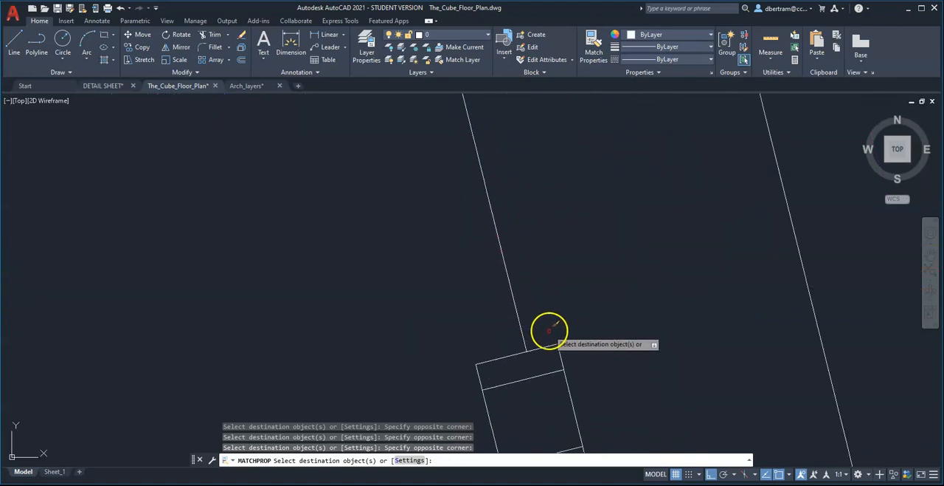
{"action": "left_click", "coordinate": [541, 358]}
{"action": "left_click", "coordinate": [502, 312]}
{"action": "scroll", "coordinate": [568, 353], "scroll_direction": "up", "scroll_amount": 4}
{"action": "left_click", "coordinate": [566, 345]}
{"action": "left_click", "coordinate": [480, 285]}
Apply the Medium properties to the remaining outer edges of the eastern window's mullion and the lower glass line, and finish matching.
{"action": "scroll", "coordinate": [532, 209], "scroll_direction": "down", "scroll_amount": 7}
{"action": "scroll", "coordinate": [504, 250], "scroll_direction": "up", "scroll_amount": 4}
{"action": "left_click", "coordinate": [629, 350]}
{"action": "left_click", "coordinate": [584, 316]}
{"action": "left_click", "coordinate": [512, 295]}
{"action": "left_click", "coordinate": [466, 271]}
{"action": "left_click", "coordinate": [503, 226]}
{"action": "left_click", "coordinate": [449, 194]}
{"action": "left_click", "coordinate": [554, 359]}
{"action": "left_click", "coordinate": [500, 321]}
{"action": "left_click", "coordinate": [594, 385]}
{"action": "left_click", "coordinate": [509, 352]}
{"action": "key", "text": "Escape"}
Move the two inner cross lines of the eastern window's mullion to the Light layer.
{"action": "left_click", "coordinate": [567, 314]}
{"action": "left_click", "coordinate": [534, 290]}
{"action": "left_click", "coordinate": [552, 260]}
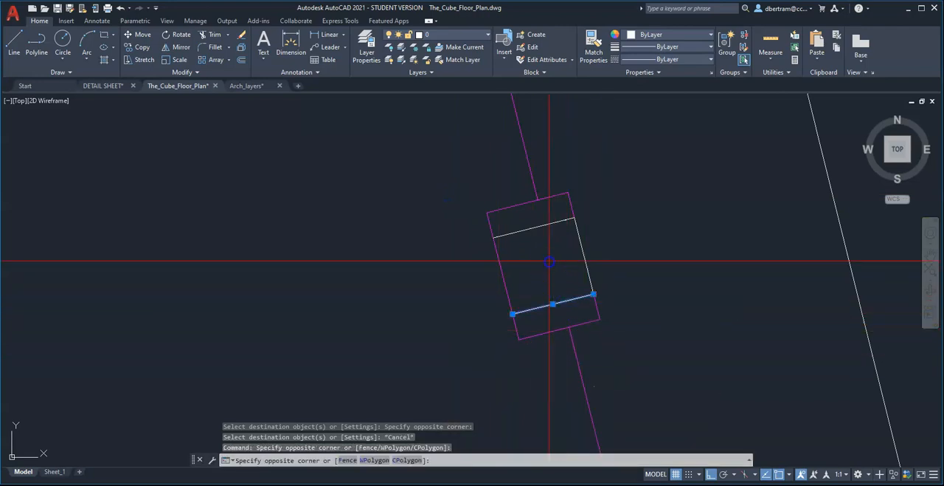
{"action": "left_click", "coordinate": [519, 214]}
{"action": "left_click", "coordinate": [447, 35]}
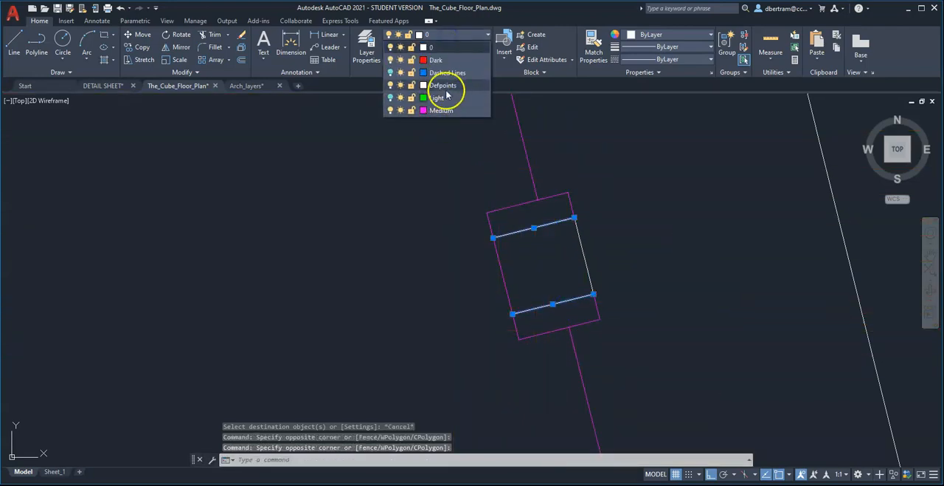
{"action": "left_click", "coordinate": [440, 99]}
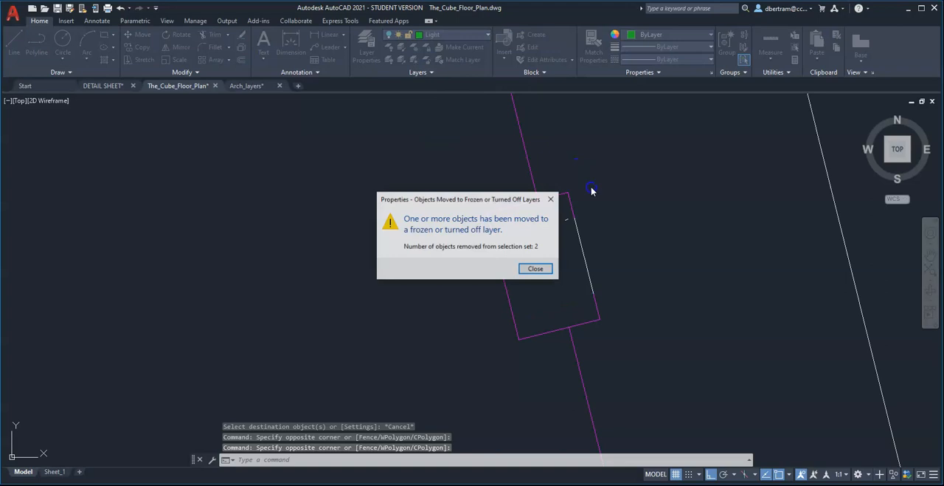
{"action": "left_click", "coordinate": [532, 266]}
Erase the stray short line near the upper part of the eastern window's mullion.
{"action": "scroll", "coordinate": [562, 214], "scroll_direction": "up", "scroll_amount": 6}
{"action": "left_click", "coordinate": [566, 220]}
{"action": "type", "text": "e"}
{"action": "key", "text": "Return"}
{"action": "scroll", "coordinate": [532, 233], "scroll_direction": "down", "scroll_amount": 6}
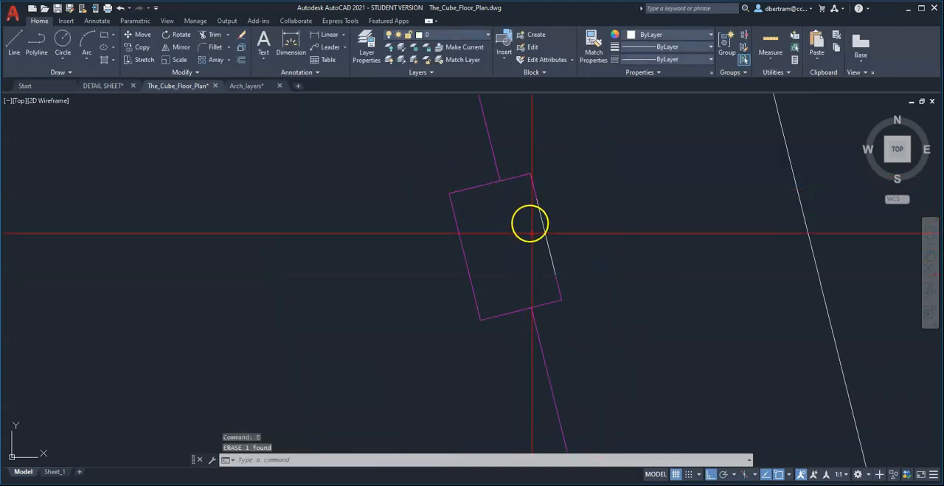
Match the Medium properties from the eastern window mullion's top edge to the remaining segment on its eastern side.
{"action": "type", "text": "ma"}
{"action": "key", "text": "Return"}
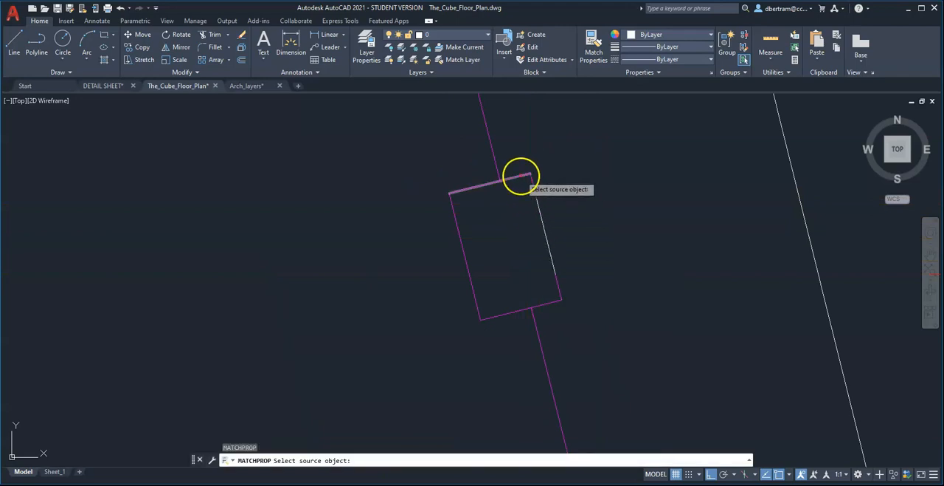
{"action": "left_click", "coordinate": [520, 177]}
{"action": "left_click", "coordinate": [523, 170]}
{"action": "left_click", "coordinate": [609, 326]}
{"action": "scroll", "coordinate": [523, 173], "scroll_direction": "down", "scroll_amount": 9}
{"action": "scroll", "coordinate": [544, 257], "scroll_direction": "up", "scroll_amount": 6}
Apply the Medium properties to the jamb at the lower end of the eastern window.
{"action": "left_click", "coordinate": [550, 261]}
{"action": "left_click", "coordinate": [492, 211]}
{"action": "scroll", "coordinate": [561, 373], "scroll_direction": "up", "scroll_amount": 6}
{"action": "left_click", "coordinate": [603, 327]}
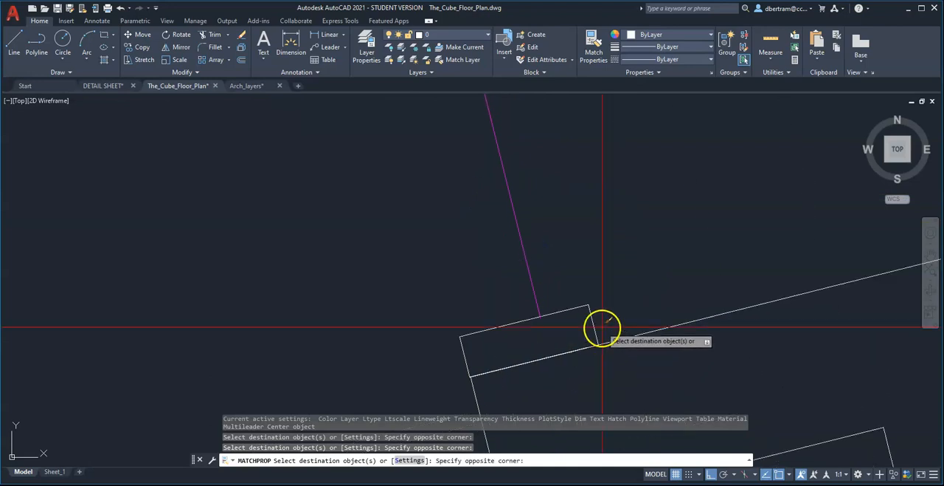
{"action": "left_click", "coordinate": [560, 290]}
{"action": "left_click", "coordinate": [507, 340]}
{"action": "left_click", "coordinate": [413, 283]}
Apply the Medium properties to the square outline inside the southeast corner column.
{"action": "scroll", "coordinate": [423, 269], "scroll_direction": "down", "scroll_amount": 7}
{"action": "scroll", "coordinate": [421, 309], "scroll_direction": "up", "scroll_amount": 5}
{"action": "left_click", "coordinate": [462, 242]}
{"action": "left_click", "coordinate": [447, 225]}
{"action": "left_click", "coordinate": [575, 344]}
{"action": "left_click", "coordinate": [534, 307]}
{"action": "scroll", "coordinate": [560, 241], "scroll_direction": "down", "scroll_amount": 4}
{"action": "scroll", "coordinate": [559, 240], "scroll_direction": "down", "scroll_amount": 2}
Apply the Medium properties to the inner outline of the trapezoidal pier beside the southeast corner column.
{"action": "scroll", "coordinate": [618, 338], "scroll_direction": "up", "scroll_amount": 7}
{"action": "left_click", "coordinate": [613, 226]}
{"action": "left_click", "coordinate": [584, 182]}
{"action": "scroll", "coordinate": [575, 284], "scroll_direction": "down", "scroll_amount": 5}
{"action": "left_click", "coordinate": [427, 288]}
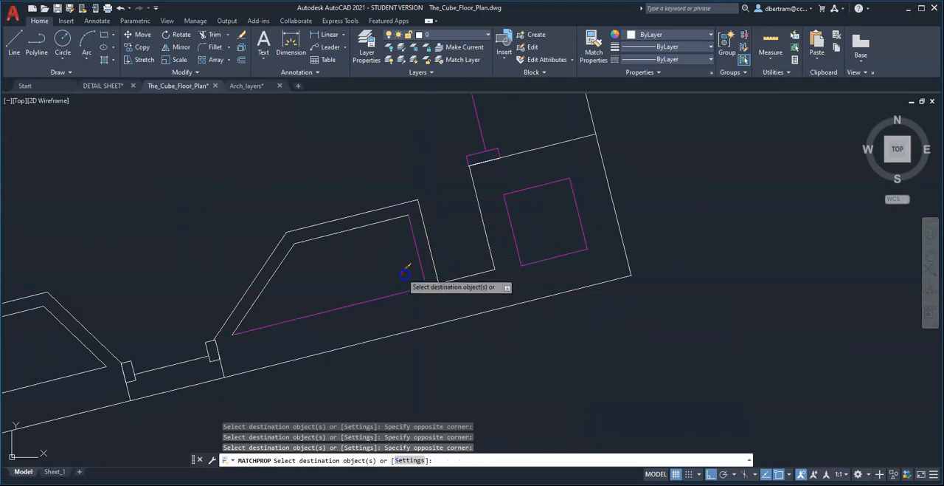
{"action": "left_click", "coordinate": [287, 234]}
Apply the Medium properties to the glass line and both jambs of the small window between the two trapezoidal piers.
{"action": "scroll", "coordinate": [464, 289], "scroll_direction": "down", "scroll_amount": 4}
{"action": "scroll", "coordinate": [333, 299], "scroll_direction": "up", "scroll_amount": 8}
{"action": "scroll", "coordinate": [449, 319], "scroll_direction": "down", "scroll_amount": 4}
{"action": "scroll", "coordinate": [464, 316], "scroll_direction": "up", "scroll_amount": 4}
{"action": "scroll", "coordinate": [502, 307], "scroll_direction": "up", "scroll_amount": 2}
{"action": "left_click", "coordinate": [468, 207]}
{"action": "left_click", "coordinate": [546, 284]}
{"action": "scroll", "coordinate": [443, 273], "scroll_direction": "down", "scroll_amount": 4}
{"action": "scroll", "coordinate": [410, 275], "scroll_direction": "up", "scroll_amount": 4}
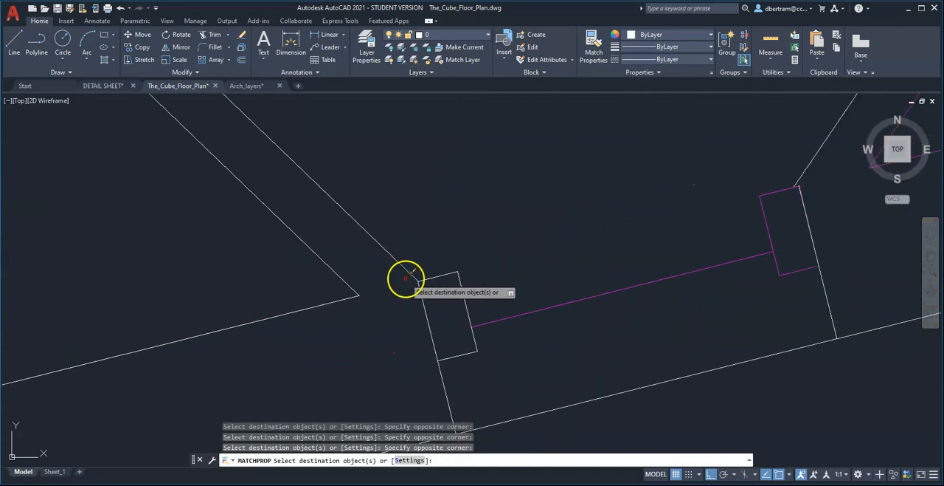
{"action": "left_click", "coordinate": [383, 262]}
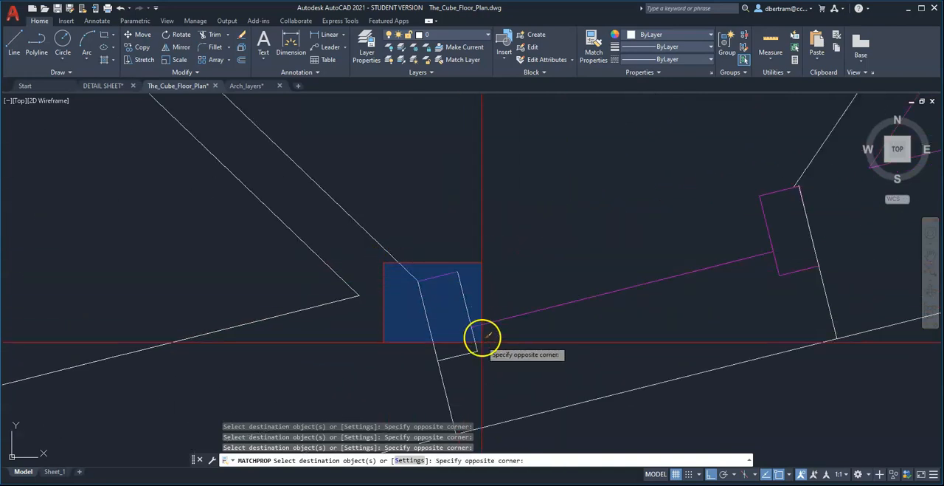
{"action": "left_click", "coordinate": [494, 377]}
Apply the Medium properties to the inner outline of the trapezoidal pier west of the small window.
{"action": "scroll", "coordinate": [580, 224], "scroll_direction": "down", "scroll_amount": 2}
{"action": "scroll", "coordinate": [527, 252], "scroll_direction": "up", "scroll_amount": 2}
{"action": "scroll", "coordinate": [567, 277], "scroll_direction": "down", "scroll_amount": 4}
{"action": "scroll", "coordinate": [567, 277], "scroll_direction": "down", "scroll_amount": 2}
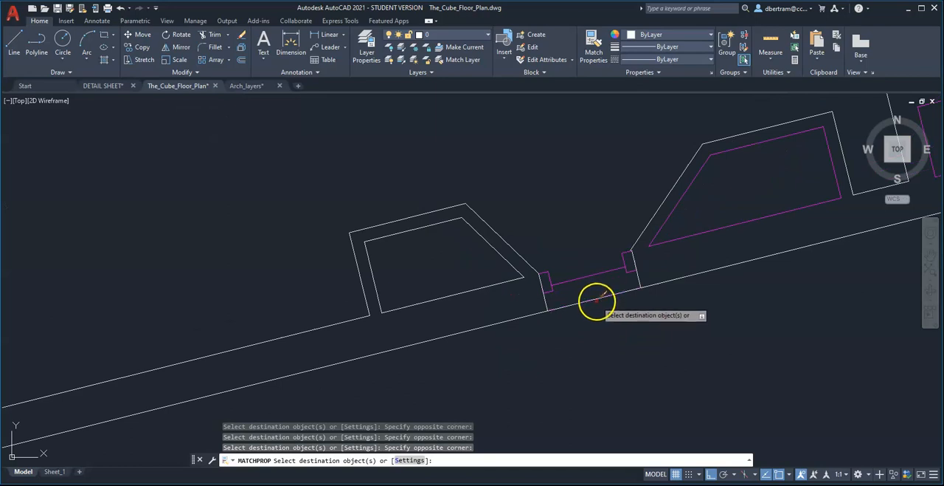
{"action": "scroll", "coordinate": [598, 299], "scroll_direction": "down", "scroll_amount": 4}
{"action": "scroll", "coordinate": [672, 280], "scroll_direction": "up", "scroll_amount": 2}
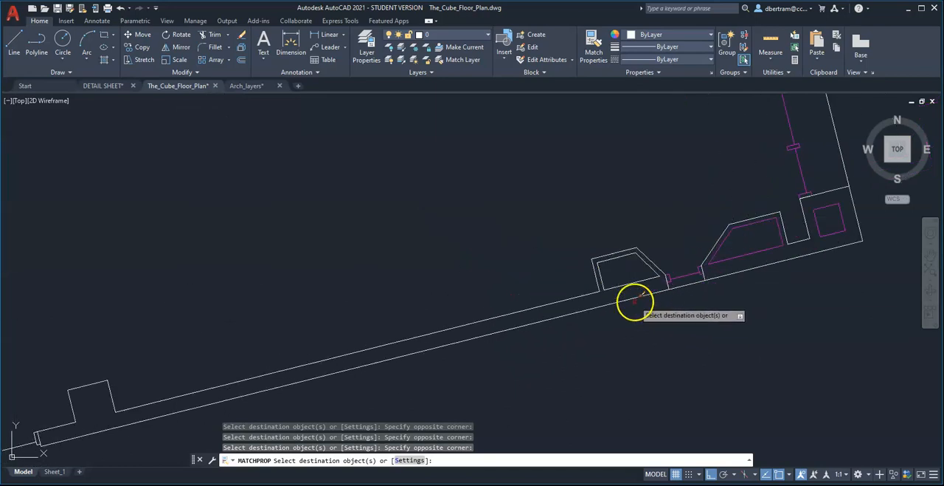
{"action": "scroll", "coordinate": [629, 274], "scroll_direction": "up", "scroll_amount": 3}
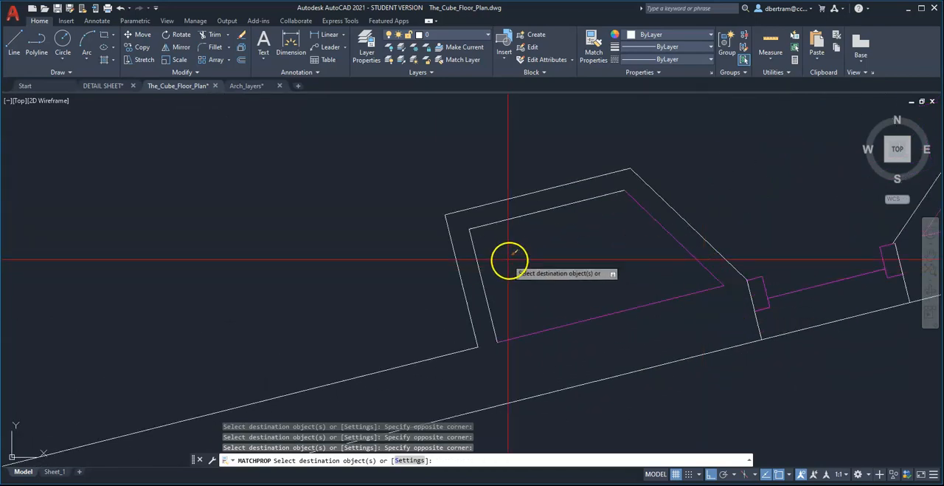
Apply the Medium properties to the edges of the large southern window's east jamb.
{"action": "scroll", "coordinate": [528, 236], "scroll_direction": "down", "scroll_amount": 3}
{"action": "middle_click_drag", "start_coordinate": [237, 375], "coordinate": [409, 363]}
{"action": "scroll", "coordinate": [416, 358], "scroll_direction": "up", "scroll_amount": 7}
{"action": "scroll", "coordinate": [541, 270], "scroll_direction": "up", "scroll_amount": 4}
{"action": "left_click", "coordinate": [586, 270]}
{"action": "left_click", "coordinate": [548, 221]}
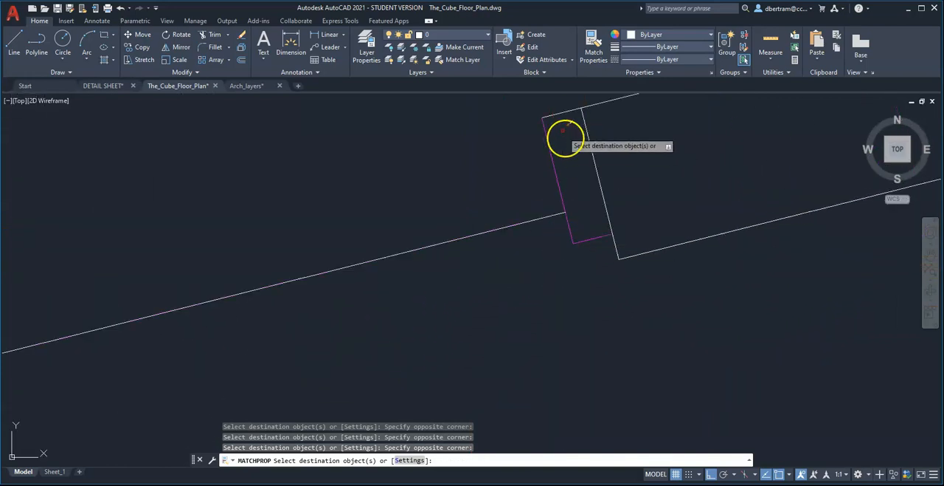
{"action": "left_click", "coordinate": [543, 269]}
{"action": "left_click", "coordinate": [516, 207]}
Apply the Medium properties to the large southern window's glass line and mullion edges.
{"action": "scroll", "coordinate": [655, 218], "scroll_direction": "down", "scroll_amount": 5}
{"action": "left_click", "coordinate": [337, 272]}
{"action": "left_click", "coordinate": [468, 372]}
{"action": "left_click", "coordinate": [355, 336]}
{"action": "left_click", "coordinate": [173, 221]}
{"action": "scroll", "coordinate": [480, 262], "scroll_direction": "down", "scroll_amount": 7}
{"action": "scroll", "coordinate": [339, 280], "scroll_direction": "up", "scroll_amount": 9}
Apply the Medium properties to the western glass line and west jamb of the large southern window.
{"action": "left_click", "coordinate": [274, 287]}
{"action": "scroll", "coordinate": [476, 245], "scroll_direction": "down", "scroll_amount": 5}
{"action": "left_click", "coordinate": [454, 314]}
{"action": "scroll", "coordinate": [369, 353], "scroll_direction": "up", "scroll_amount": 3}
{"action": "left_click", "coordinate": [349, 359]}
{"action": "left_click", "coordinate": [309, 315]}
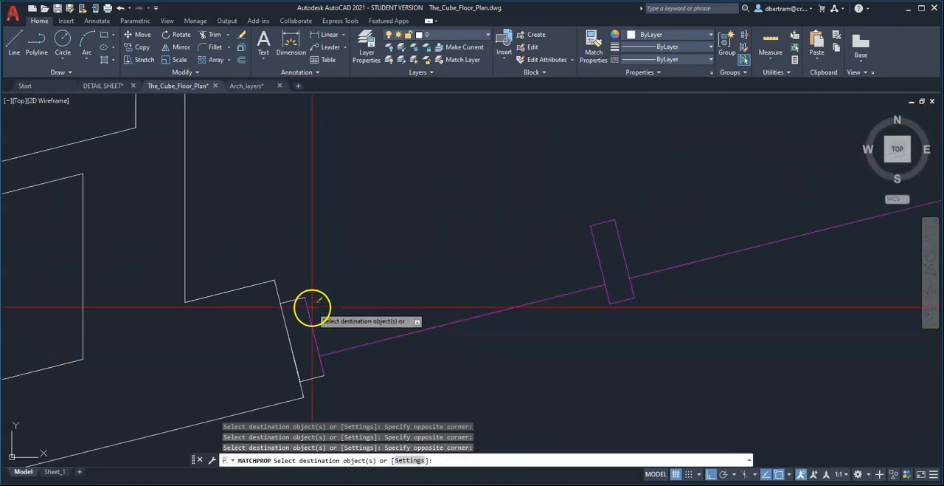
Apply the Medium properties to the four-sided inner outline in the wall corner just west of the large southern window.
{"action": "scroll", "coordinate": [457, 324], "scroll_direction": "down", "scroll_amount": 3}
{"action": "scroll", "coordinate": [447, 343], "scroll_direction": "up", "scroll_amount": 5}
{"action": "scroll", "coordinate": [371, 300], "scroll_direction": "up", "scroll_amount": 4}
{"action": "left_click", "coordinate": [364, 288]}
{"action": "left_click", "coordinate": [357, 285]}
{"action": "scroll", "coordinate": [440, 293], "scroll_direction": "down", "scroll_amount": 6}
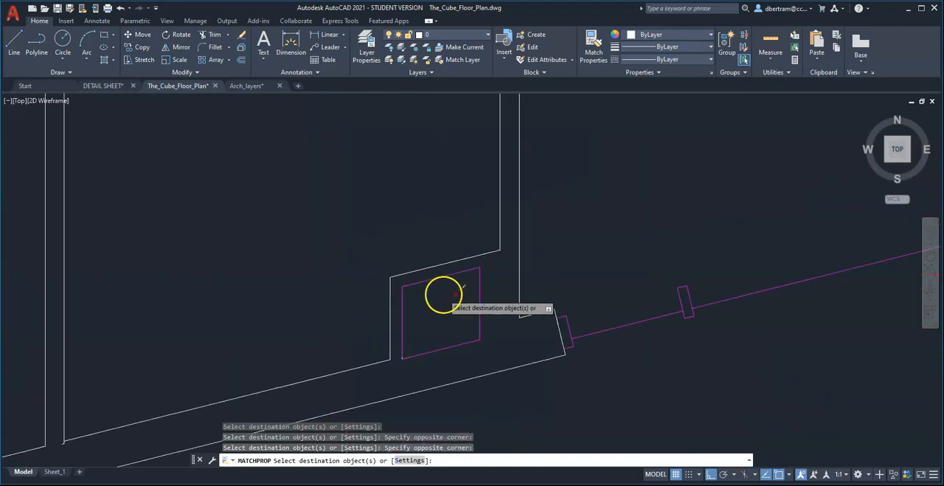
Apply the Medium properties to the inner outline of the small wall projection in the southwest room.
{"action": "scroll", "coordinate": [302, 339], "scroll_direction": "up", "scroll_amount": 4}
{"action": "left_click", "coordinate": [398, 311]}
{"action": "left_click", "coordinate": [375, 289]}
{"action": "left_click", "coordinate": [287, 207]}
{"action": "left_click", "coordinate": [300, 217]}
{"action": "left_click", "coordinate": [299, 219]}
{"action": "left_click", "coordinate": [286, 207]}
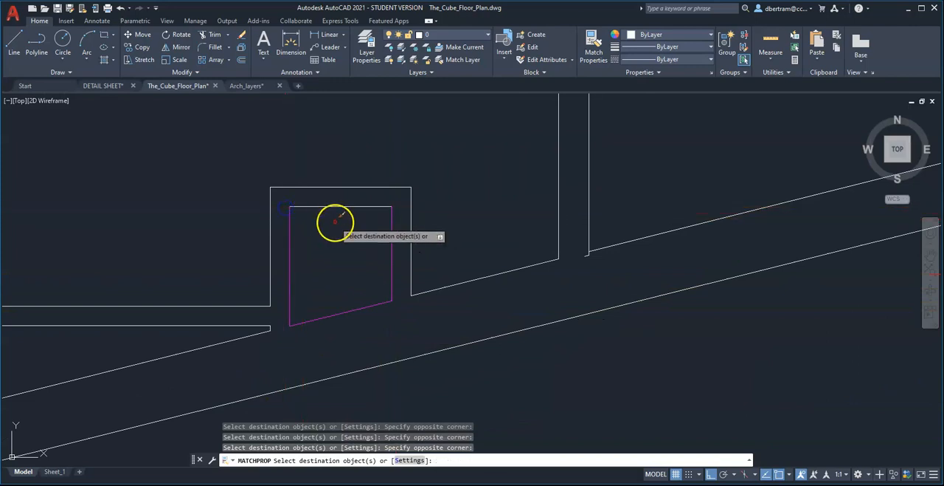
Apply the Medium properties to the outline of the tapered wall cavity at the plan's southwest corner.
{"action": "scroll", "coordinate": [483, 242], "scroll_direction": "down", "scroll_amount": 4}
{"action": "scroll", "coordinate": [403, 280], "scroll_direction": "up", "scroll_amount": 3}
{"action": "left_click", "coordinate": [490, 260]}
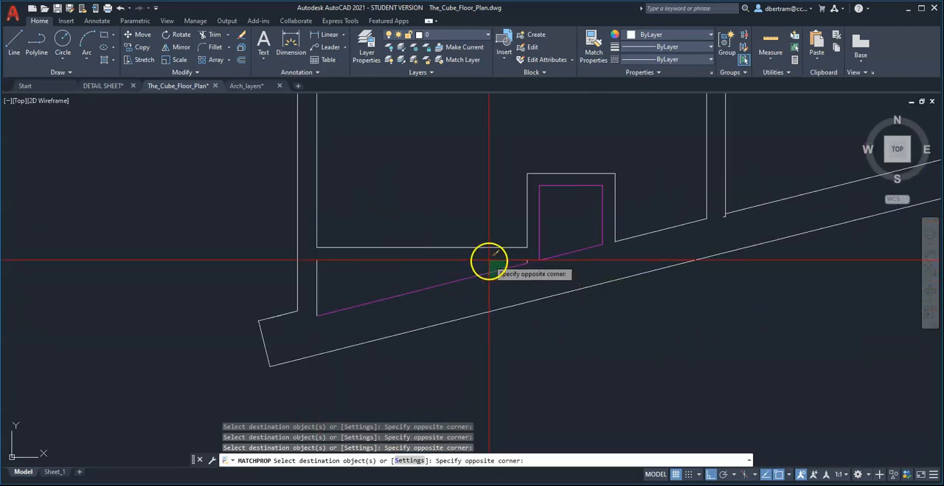
{"action": "scroll", "coordinate": [514, 259], "scroll_direction": "up", "scroll_amount": 2}
{"action": "left_click", "coordinate": [522, 253]}
{"action": "left_click", "coordinate": [575, 288]}
{"action": "scroll", "coordinate": [585, 279], "scroll_direction": "down", "scroll_amount": 2}
{"action": "scroll", "coordinate": [387, 291], "scroll_direction": "up", "scroll_amount": 2}
{"action": "left_click", "coordinate": [360, 293]}
{"action": "left_click", "coordinate": [308, 267]}
Apply the Medium properties to the vertical door leaves of the two southwest rooms.
{"action": "scroll", "coordinate": [384, 324], "scroll_direction": "down", "scroll_amount": 5}
{"action": "scroll", "coordinate": [370, 223], "scroll_direction": "up", "scroll_amount": 5}
{"action": "scroll", "coordinate": [385, 303], "scroll_direction": "down", "scroll_amount": 4}
{"action": "scroll", "coordinate": [398, 258], "scroll_direction": "down", "scroll_amount": 1}
{"action": "scroll", "coordinate": [407, 159], "scroll_direction": "up", "scroll_amount": 2}
{"action": "left_click", "coordinate": [425, 326]}
{"action": "scroll", "coordinate": [478, 272], "scroll_direction": "down", "scroll_amount": 5}
{"action": "scroll", "coordinate": [578, 240], "scroll_direction": "up", "scroll_amount": 5}
{"action": "left_click", "coordinate": [519, 150]}
Apply the Medium properties to the horizontal door leaf at the corridor above the southwest rooms.
{"action": "scroll", "coordinate": [481, 204], "scroll_direction": "up", "scroll_amount": 1}
{"action": "scroll", "coordinate": [291, 139], "scroll_direction": "up", "scroll_amount": 2}
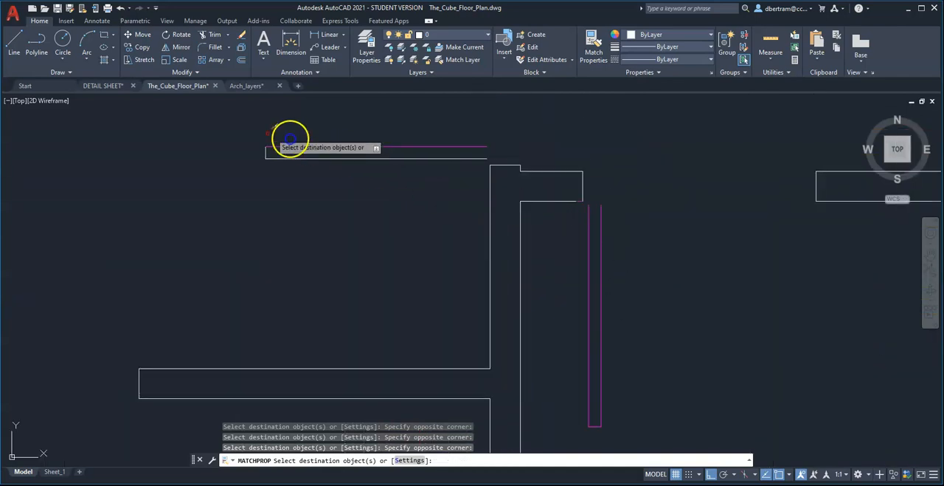
{"action": "left_click", "coordinate": [214, 121]}
{"action": "left_click", "coordinate": [511, 161]}
{"action": "scroll", "coordinate": [476, 311], "scroll_direction": "down", "scroll_amount": 5}
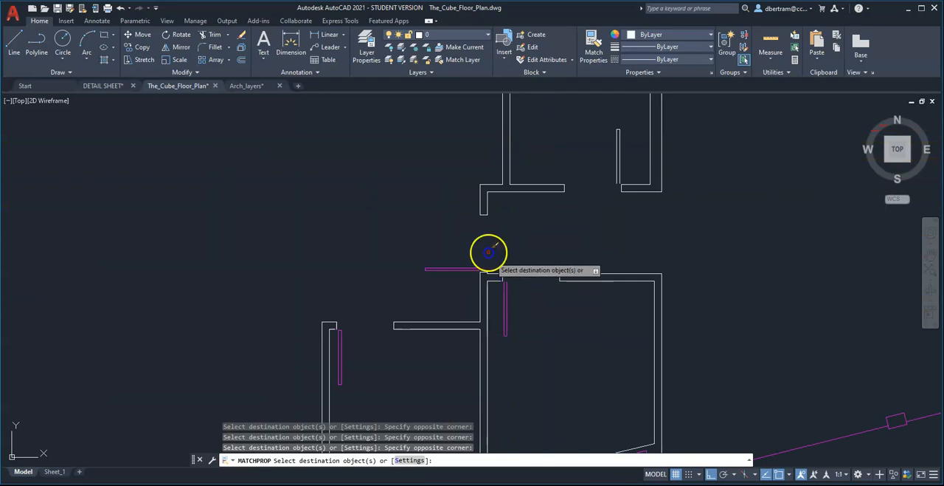
{"action": "scroll", "coordinate": [486, 254], "scroll_direction": "up", "scroll_amount": 5}
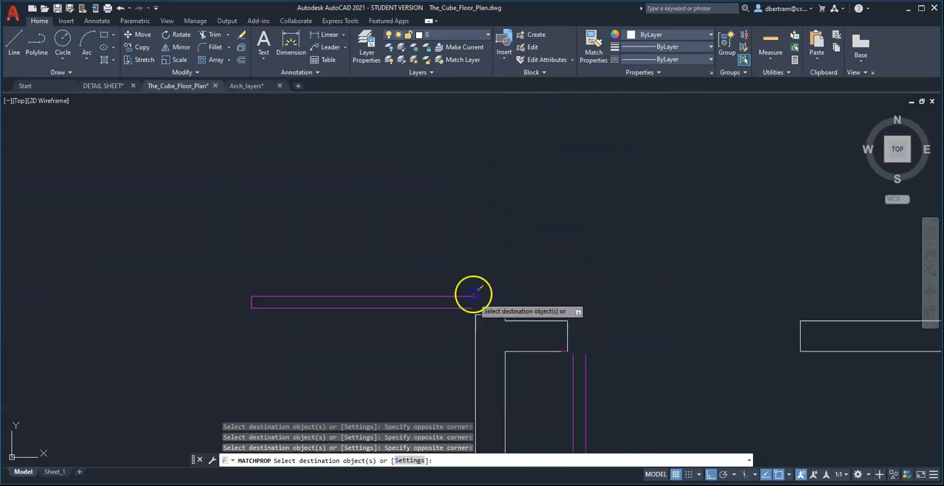
{"action": "scroll", "coordinate": [478, 339], "scroll_direction": "down", "scroll_amount": 3}
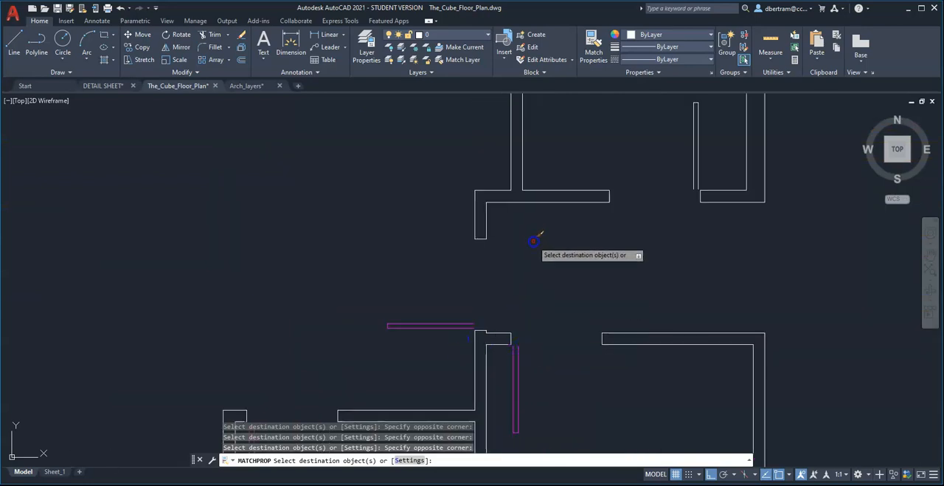
Apply the Medium properties to the door leaf of the room directly north of the corridor.
{"action": "scroll", "coordinate": [460, 333], "scroll_direction": "up", "scroll_amount": 4}
{"action": "scroll", "coordinate": [497, 303], "scroll_direction": "down", "scroll_amount": 5}
{"action": "scroll", "coordinate": [590, 316], "scroll_direction": "up", "scroll_amount": 5}
{"action": "left_click", "coordinate": [590, 312]}
{"action": "scroll", "coordinate": [512, 291], "scroll_direction": "down", "scroll_amount": 4}
{"action": "left_click", "coordinate": [520, 155]}
Apply the Medium properties to both window lines in the upper western room's east wall.
{"action": "scroll", "coordinate": [516, 280], "scroll_direction": "down", "scroll_amount": 3}
{"action": "scroll", "coordinate": [527, 207], "scroll_direction": "up", "scroll_amount": 3}
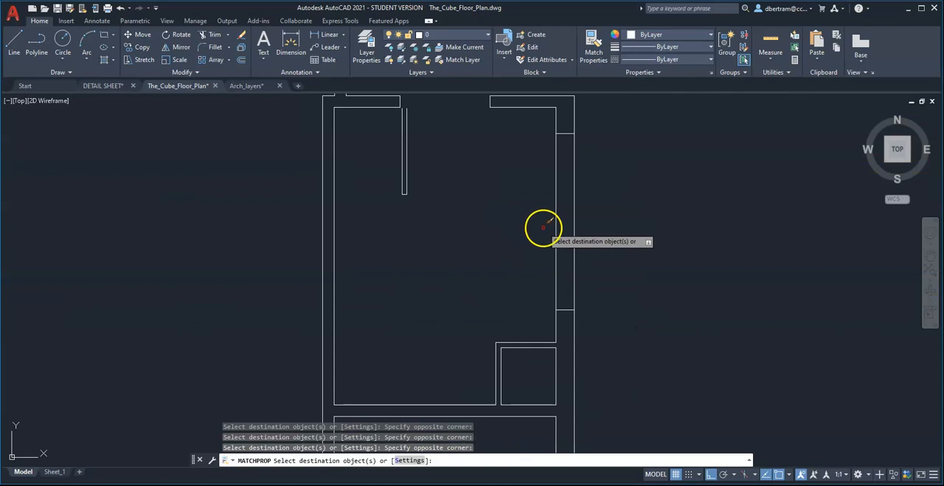
{"action": "left_click", "coordinate": [515, 215]}
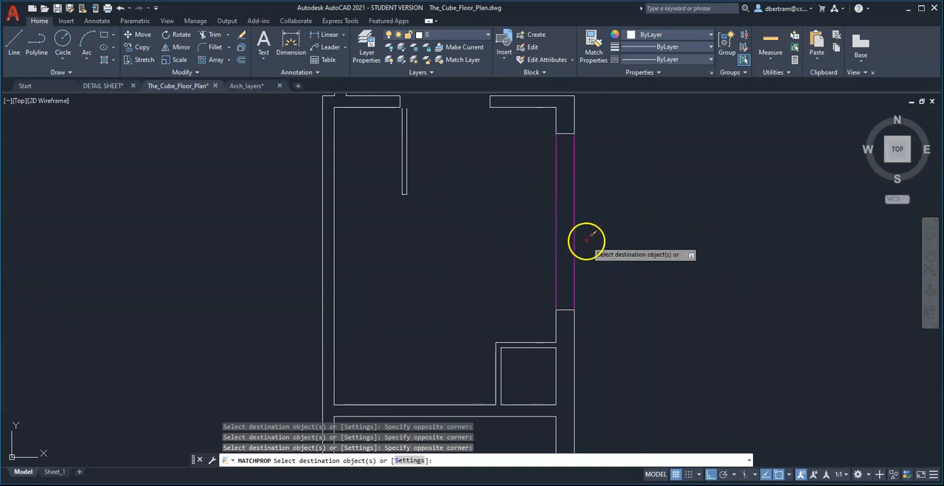
Apply the Medium properties to the vertical door leaf of the upper western room.
{"action": "scroll", "coordinate": [588, 251], "scroll_direction": "down", "scroll_amount": 4}
{"action": "scroll", "coordinate": [406, 236], "scroll_direction": "up", "scroll_amount": 5}
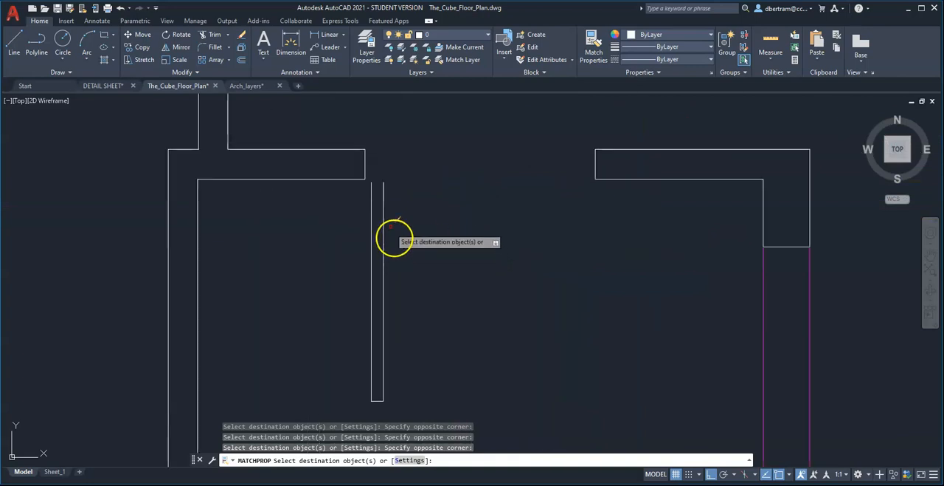
{"action": "left_click", "coordinate": [355, 176]}
{"action": "scroll", "coordinate": [441, 214], "scroll_direction": "down", "scroll_amount": 2}
{"action": "left_click", "coordinate": [442, 358]}
{"action": "scroll", "coordinate": [446, 339], "scroll_direction": "down", "scroll_amount": 4}
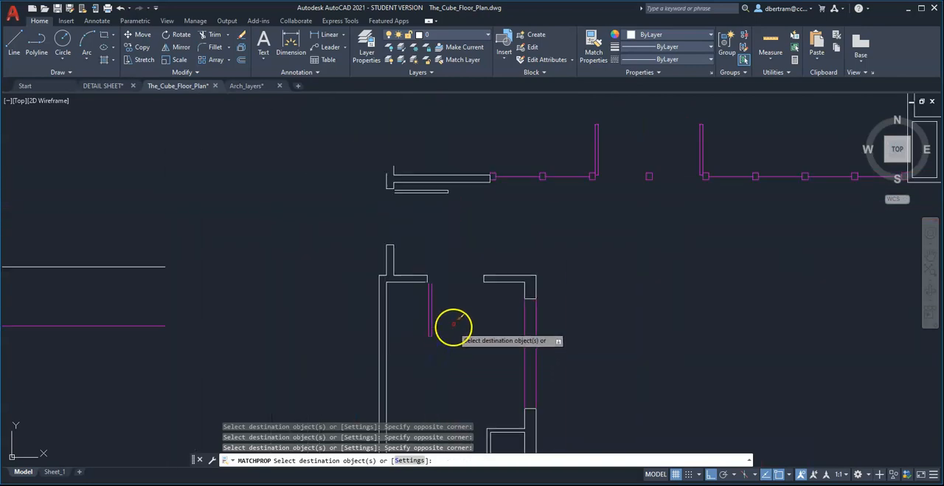
Apply the Medium properties to the horizontal door leaf below the northwest wall and finish matching.
{"action": "scroll", "coordinate": [407, 194], "scroll_direction": "up", "scroll_amount": 4}
{"action": "left_click", "coordinate": [339, 177]}
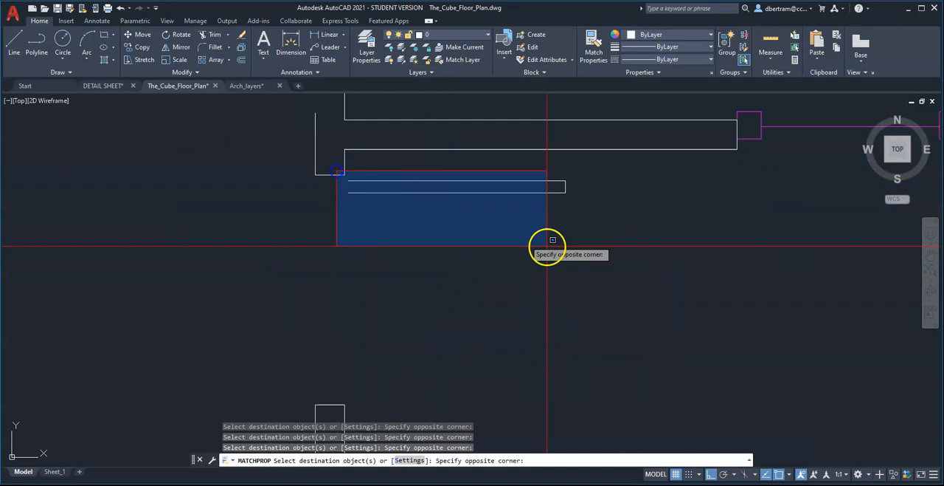
{"action": "left_click", "coordinate": [548, 246]}
{"action": "scroll", "coordinate": [503, 295], "scroll_direction": "down", "scroll_amount": 2}
{"action": "right_click", "coordinate": [504, 290]}
{"action": "left_click", "coordinate": [537, 307]}
Turn off the Medium layer so that the lines still on layer 0 stand out.
{"action": "scroll", "coordinate": [539, 295], "scroll_direction": "down", "scroll_amount": 5}
{"action": "middle_click_drag", "start_coordinate": [583, 302], "coordinate": [537, 274]}
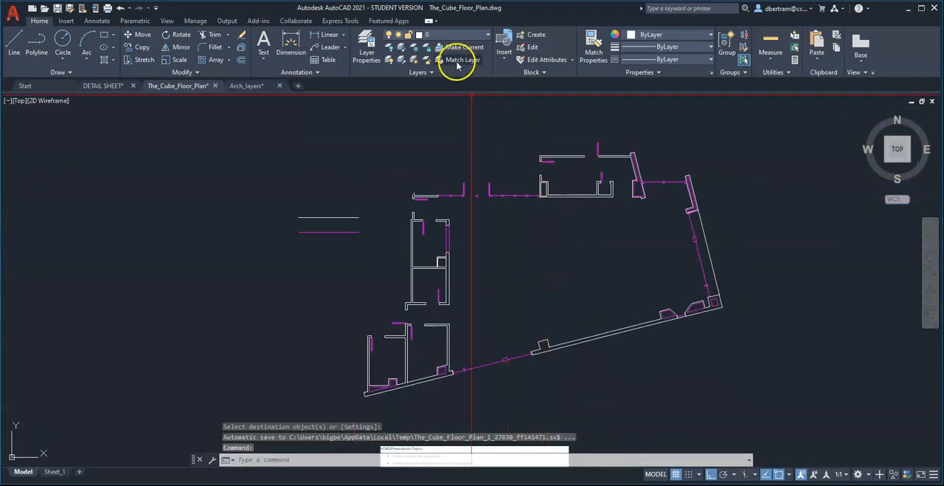
{"action": "left_click", "coordinate": [450, 36]}
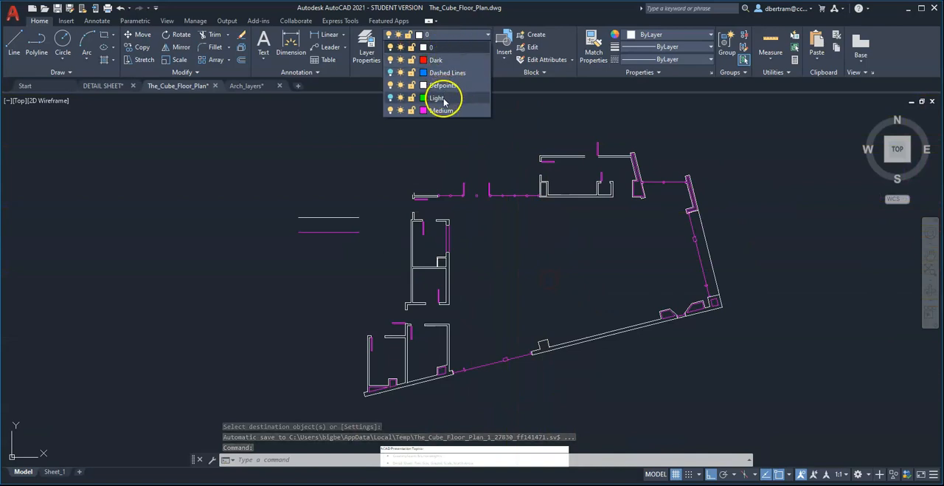
{"action": "left_click", "coordinate": [391, 111]}
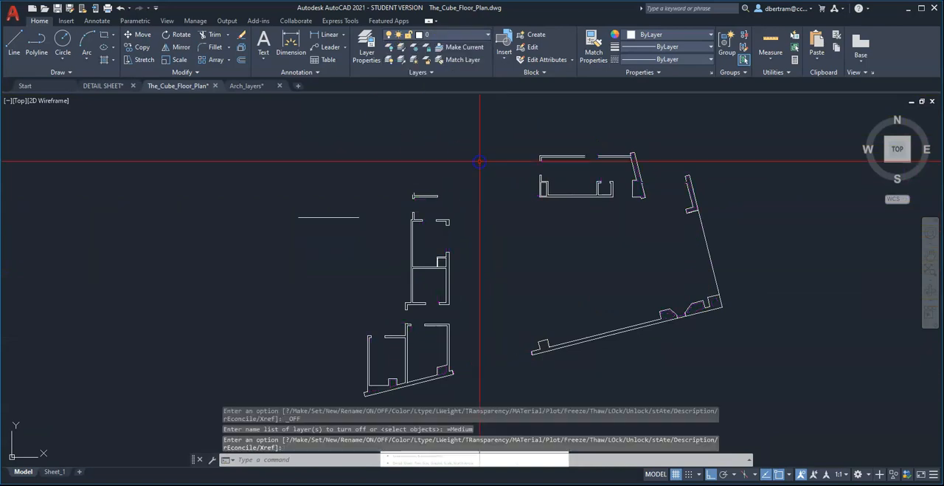
Move the remaining sample line west of the floor plan to the Dark layer and clear the selection.
{"action": "scroll", "coordinate": [603, 169], "scroll_direction": "up", "scroll_amount": 2}
{"action": "left_click", "coordinate": [222, 261]}
{"action": "left_click", "coordinate": [182, 212]}
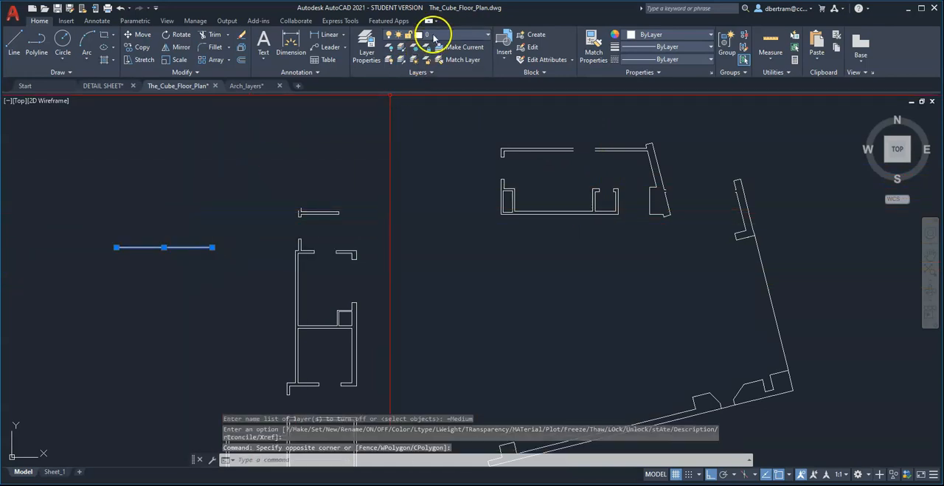
{"action": "left_click", "coordinate": [435, 38]}
{"action": "left_click", "coordinate": [434, 60]}
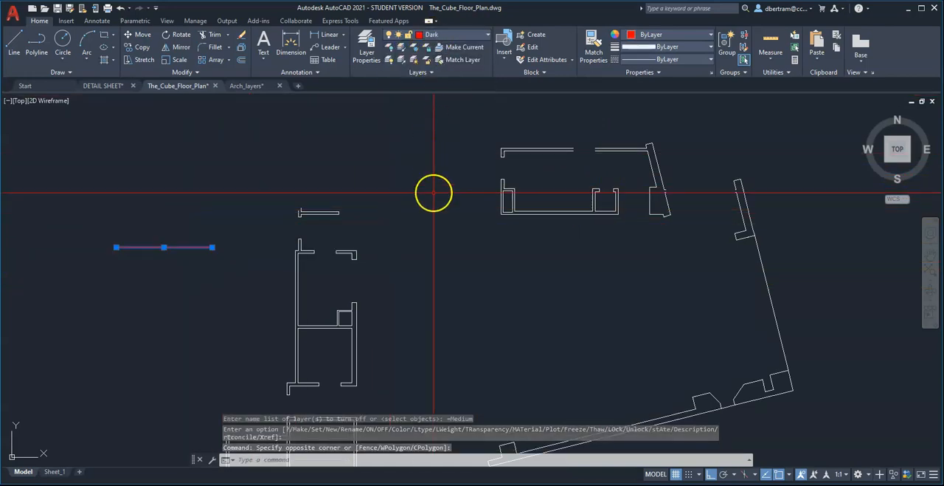
{"action": "key", "text": "Escape"}
{"action": "key", "text": "Escape"}
Move the long outer line beside the eastern window and the short outer line at the small southern window to the Light layer.
{"action": "scroll", "coordinate": [620, 192], "scroll_direction": "up", "scroll_amount": 6}
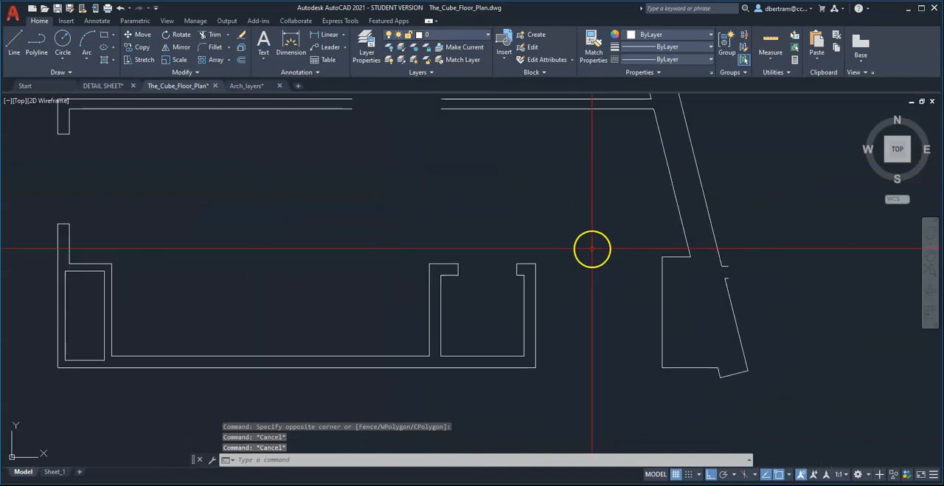
{"action": "scroll", "coordinate": [592, 256], "scroll_direction": "down", "scroll_amount": 2}
{"action": "mouse_move", "coordinate": [614, 331]}
{"action": "middle_mouse_down"}
{"action": "mouse_move", "coordinate": [568, 270]}
{"action": "mouse_move", "coordinate": [433, 226]}
{"action": "middle_mouse_up"}
{"action": "scroll", "coordinate": [527, 205], "scroll_direction": "up", "scroll_amount": 4}
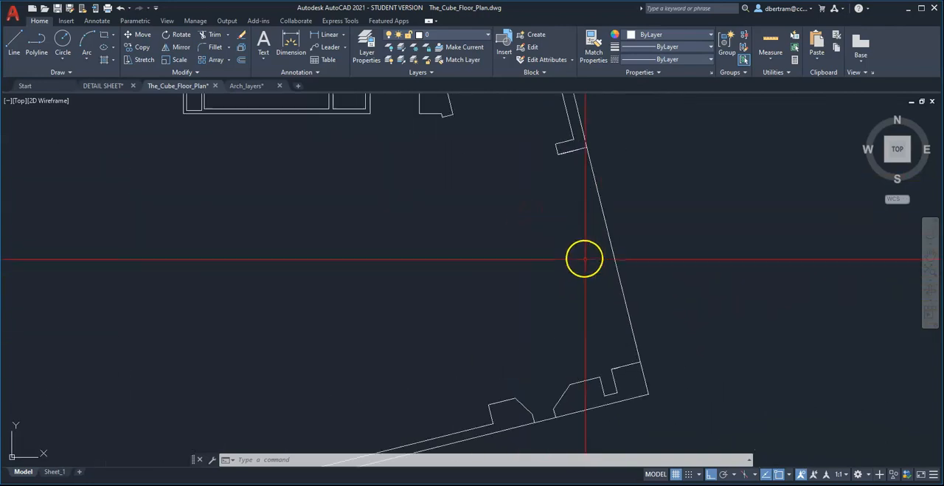
{"action": "left_click", "coordinate": [617, 267]}
{"action": "left_click", "coordinate": [434, 246]}
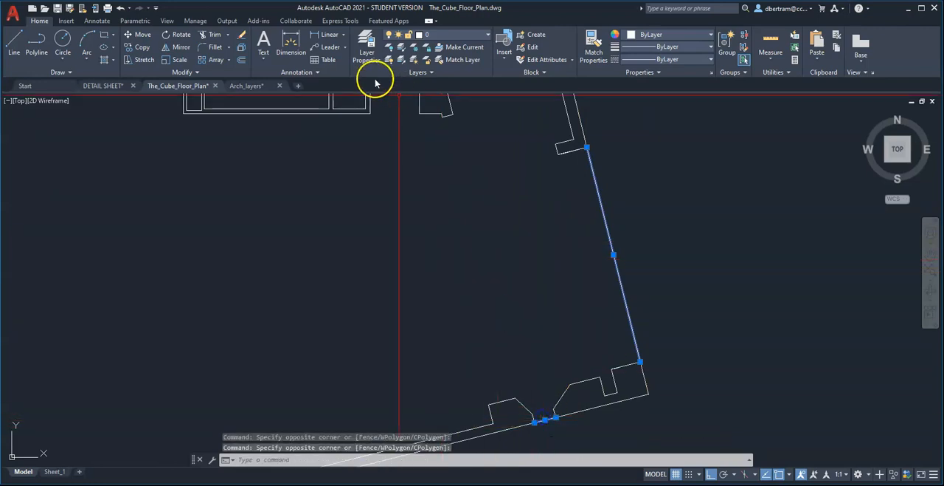
{"action": "left_click", "coordinate": [430, 36]}
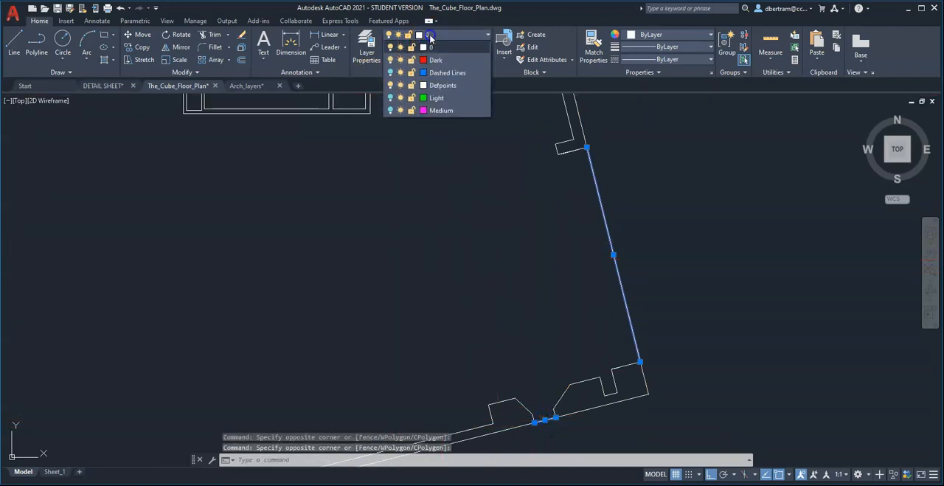
{"action": "left_click", "coordinate": [440, 74]}
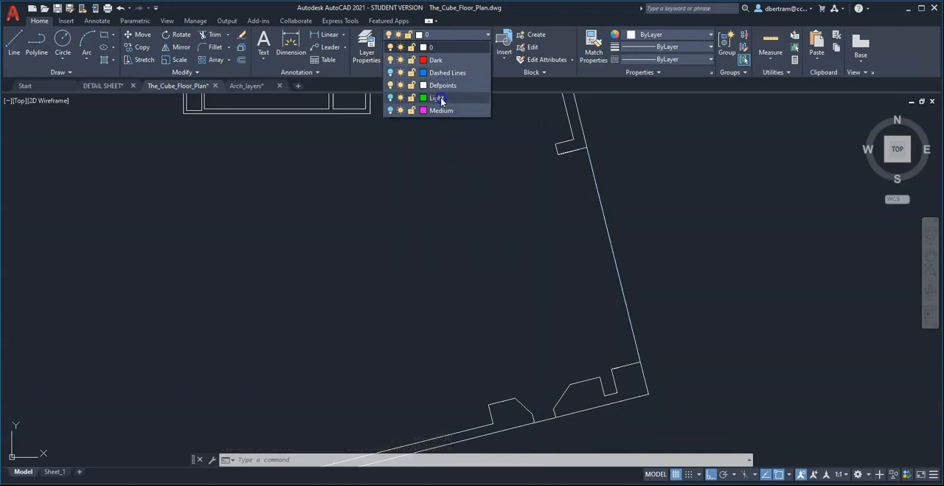
{"action": "left_click", "coordinate": [437, 98]}
{"action": "left_click", "coordinate": [535, 268]}
{"action": "scroll", "coordinate": [538, 355], "scroll_direction": "down", "scroll_amount": 3}
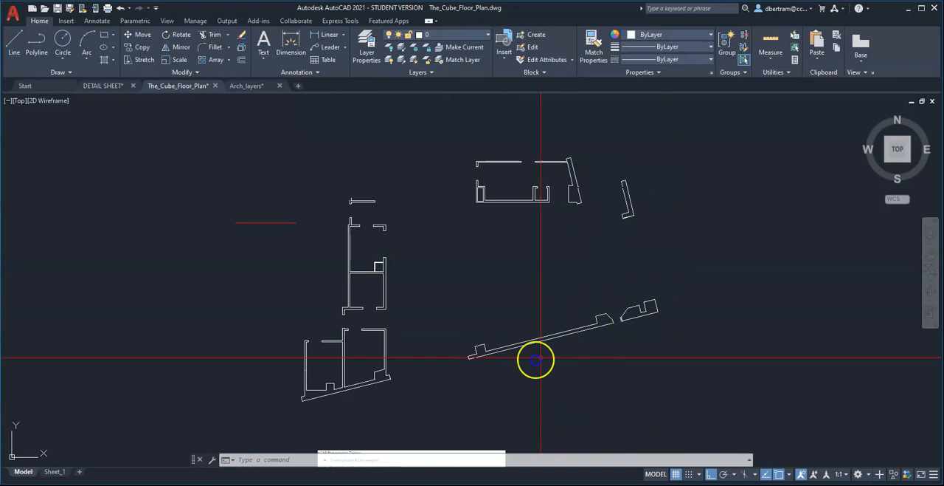
Erase the tiny stray line beside the wall corner at the southeast of the southwest rooms.
{"action": "scroll", "coordinate": [359, 386], "scroll_direction": "up", "scroll_amount": 10}
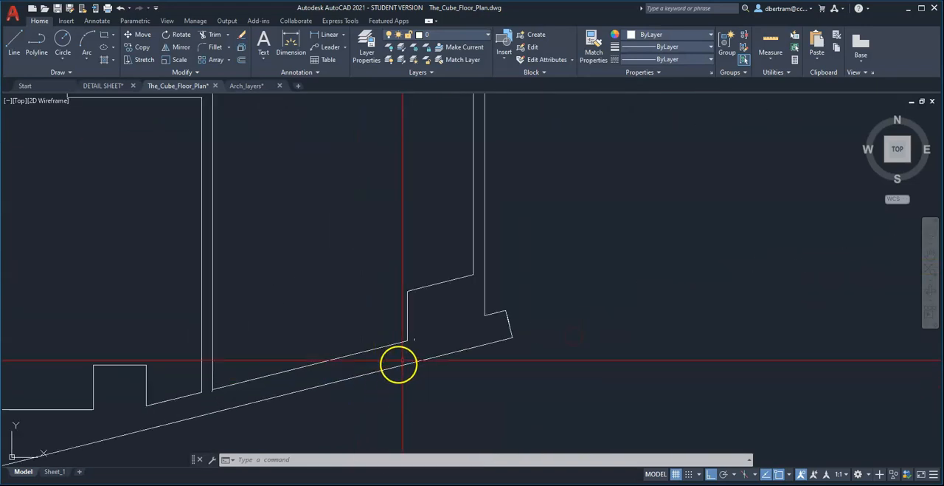
{"action": "left_click", "coordinate": [411, 298]}
{"action": "left_click", "coordinate": [460, 331]}
{"action": "type", "text": "e"}
{"action": "key", "text": "Return"}
{"action": "scroll", "coordinate": [546, 333], "scroll_direction": "down", "scroll_amount": 6}
{"action": "scroll", "coordinate": [301, 388], "scroll_direction": "up", "scroll_amount": 6}
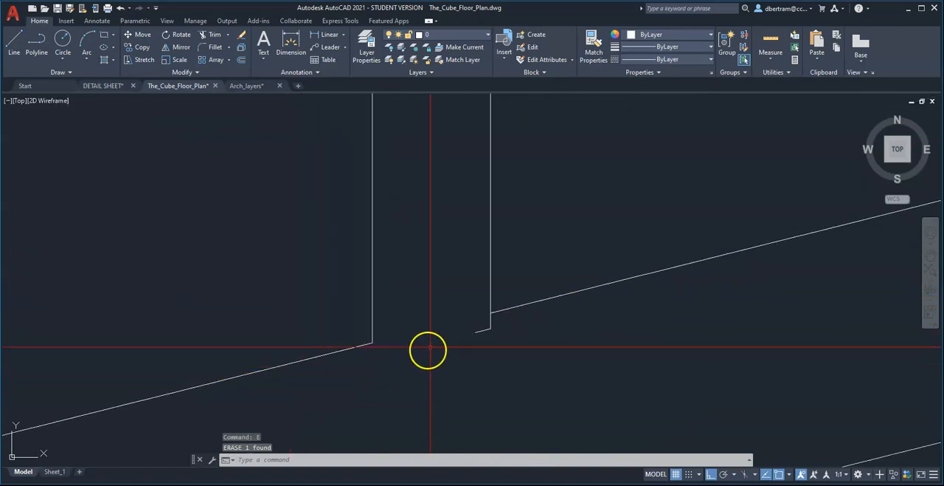
Erase the short stray line at the south end of the wall between the two southwest rooms.
{"action": "left_click", "coordinate": [463, 328]}
{"action": "type", "text": "e"}
{"action": "key", "text": "Return"}
Erase the other stray linework found around the walls of the southwest rooms.
{"action": "scroll", "coordinate": [505, 332], "scroll_direction": "down", "scroll_amount": 6}
{"action": "middle_click_drag", "start_coordinate": [399, 356], "coordinate": [399, 433]}
{"action": "middle_click_drag", "start_coordinate": [399, 302], "coordinate": [399, 321]}
{"action": "left_click", "coordinate": [202, 280]}
{"action": "left_click", "coordinate": [316, 350]}
{"action": "type", "text": "e"}
{"action": "key", "text": "Return"}
Examine the remaining layer 0 walls around the whole floor plan for leftover stray lines.
{"action": "scroll", "coordinate": [346, 336], "scroll_direction": "down", "scroll_amount": 3}
{"action": "scroll", "coordinate": [375, 288], "scroll_direction": "up", "scroll_amount": 3}
{"action": "scroll", "coordinate": [375, 324], "scroll_direction": "down", "scroll_amount": 3}
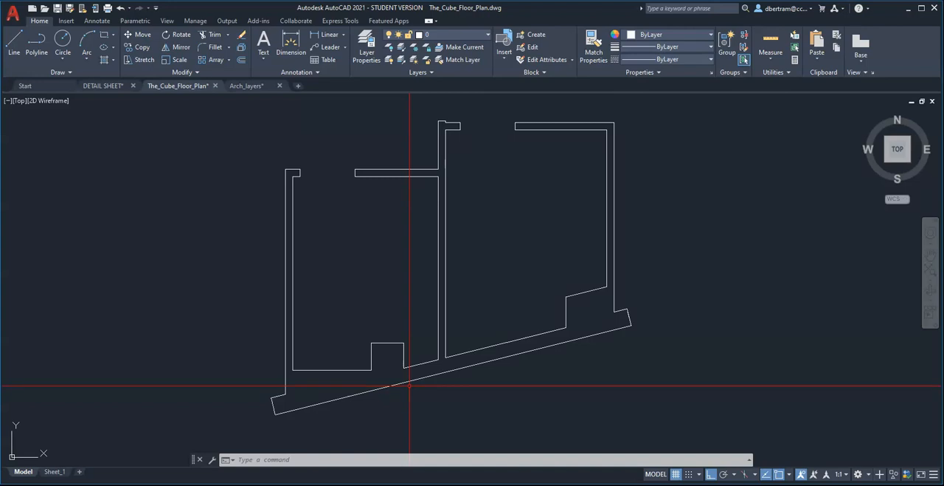
{"action": "scroll", "coordinate": [426, 383], "scroll_direction": "down", "scroll_amount": 4}
{"action": "scroll", "coordinate": [489, 147], "scroll_direction": "up", "scroll_amount": 4}
{"action": "scroll", "coordinate": [454, 201], "scroll_direction": "down", "scroll_amount": 2}
{"action": "middle_click_drag", "start_coordinate": [454, 200], "coordinate": [433, 228]}
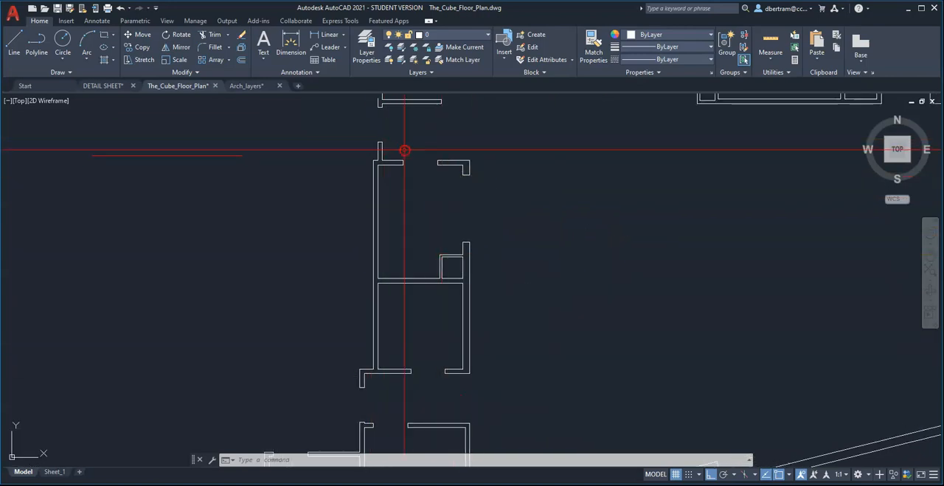
{"action": "middle_click_drag", "start_coordinate": [405, 150], "coordinate": [370, 269]}
{"action": "scroll", "coordinate": [351, 201], "scroll_direction": "up", "scroll_amount": 4}
{"action": "scroll", "coordinate": [312, 233], "scroll_direction": "down", "scroll_amount": 4}
{"action": "middle_click_drag", "start_coordinate": [556, 226], "coordinate": [329, 253]}
{"action": "scroll", "coordinate": [584, 183], "scroll_direction": "up", "scroll_amount": 3}
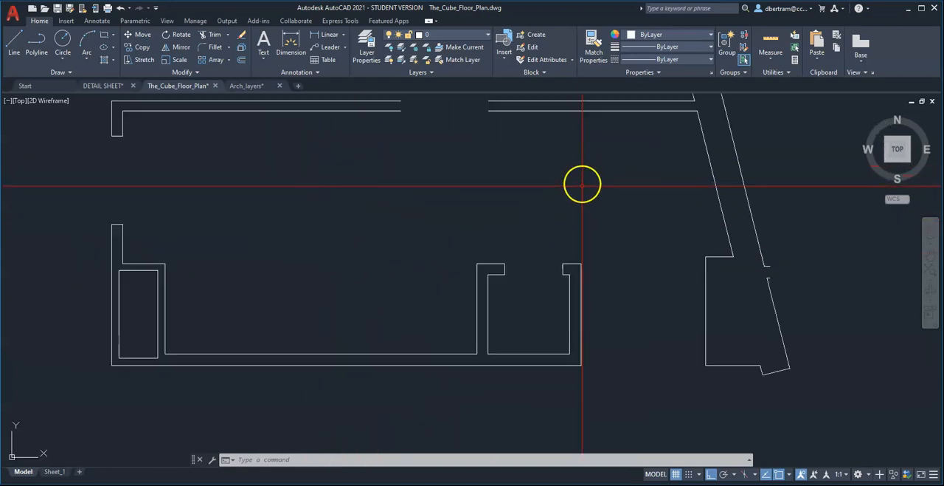
{"action": "scroll", "coordinate": [545, 197], "scroll_direction": "down", "scroll_amount": 2}
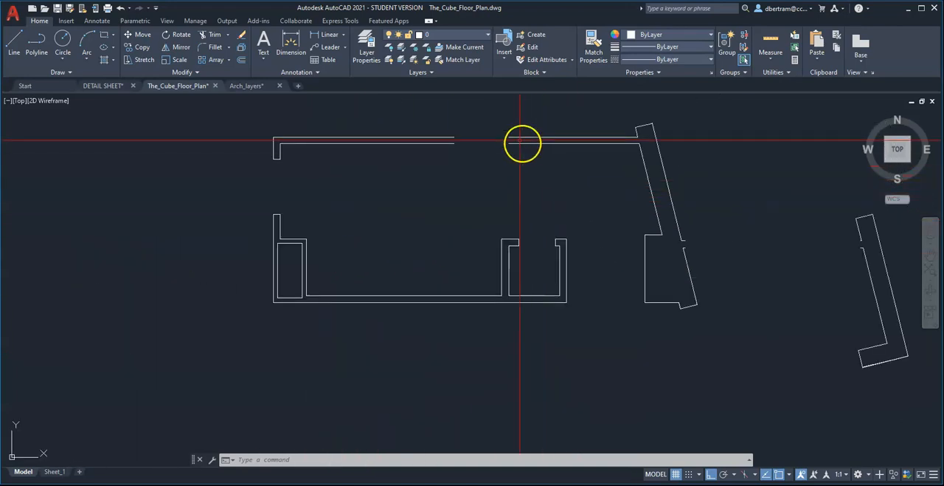
{"action": "middle_click_drag", "start_coordinate": [587, 213], "coordinate": [402, 206]}
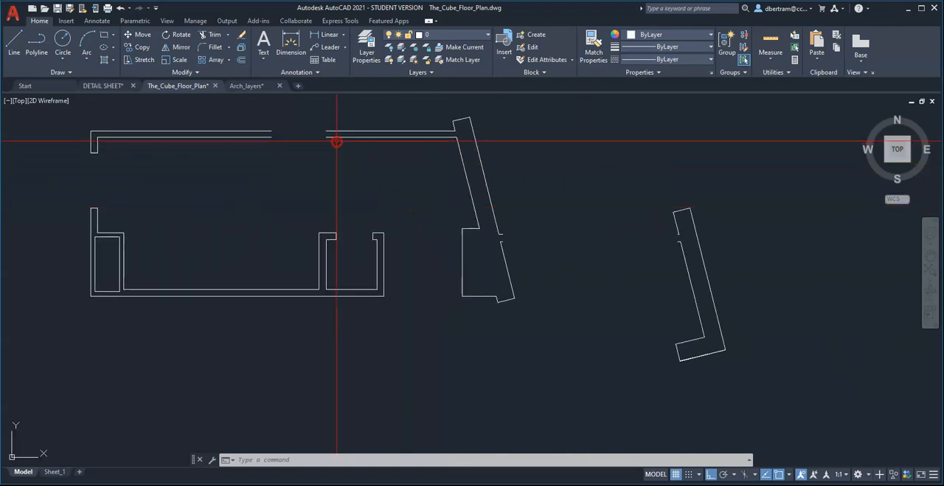
{"action": "scroll", "coordinate": [464, 169], "scroll_direction": "down", "scroll_amount": 3}
{"action": "scroll", "coordinate": [552, 194], "scroll_direction": "up", "scroll_amount": 5}
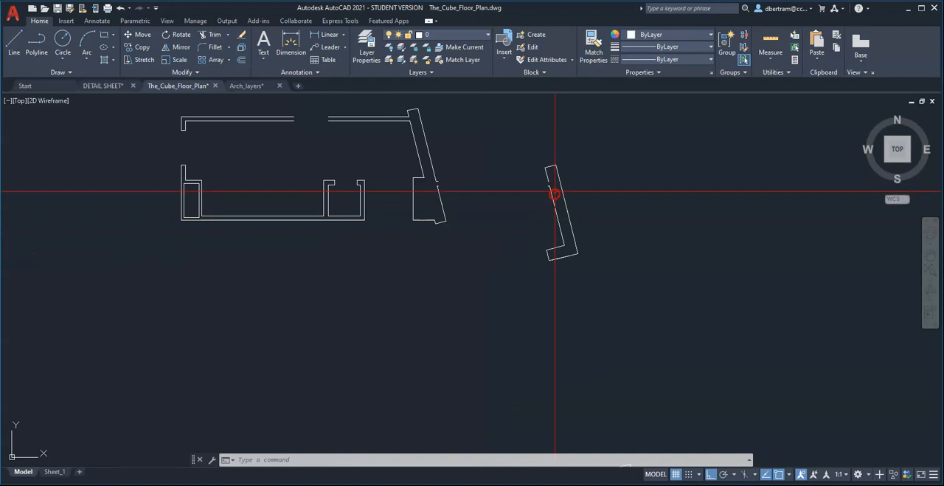
{"action": "scroll", "coordinate": [558, 182], "scroll_direction": "down", "scroll_amount": 3}
{"action": "scroll", "coordinate": [639, 312], "scroll_direction": "up", "scroll_amount": 3}
{"action": "scroll", "coordinate": [639, 295], "scroll_direction": "down", "scroll_amount": 5}
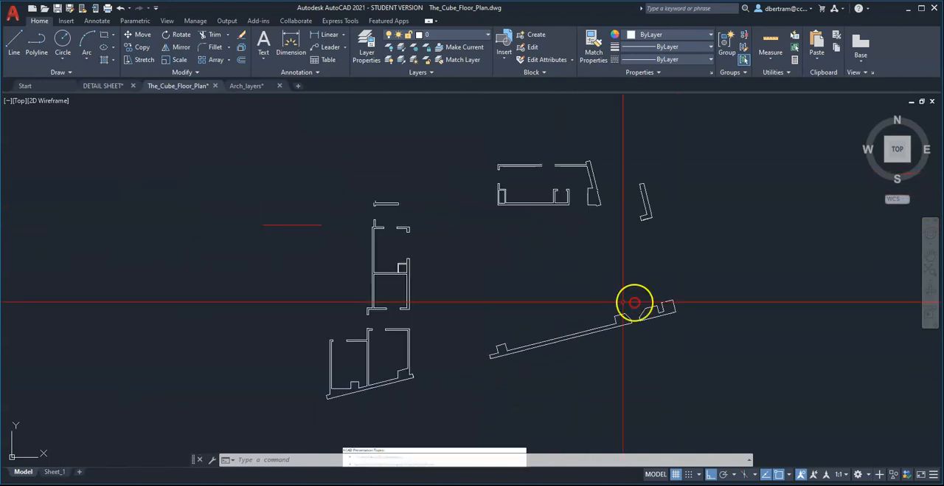
Match the properties of the Dark sample line onto all the remaining white walls of the floor plan.
{"action": "type", "text": "a"}
{"action": "key", "text": "Return"}
{"action": "left_click", "coordinate": [362, 223]}
{"action": "left_click", "coordinate": [313, 137]}
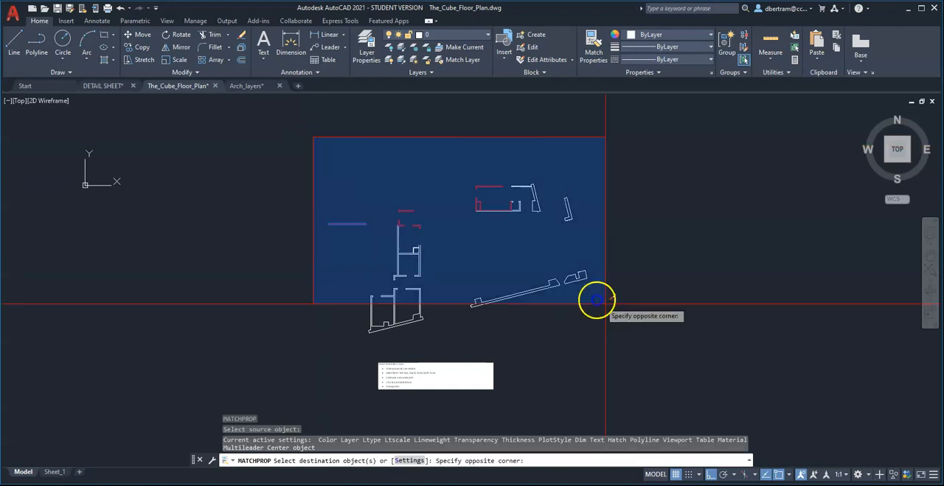
{"action": "left_click", "coordinate": [596, 299]}
{"action": "right_click", "coordinate": [634, 323]}
{"action": "left_click", "coordinate": [657, 335]}
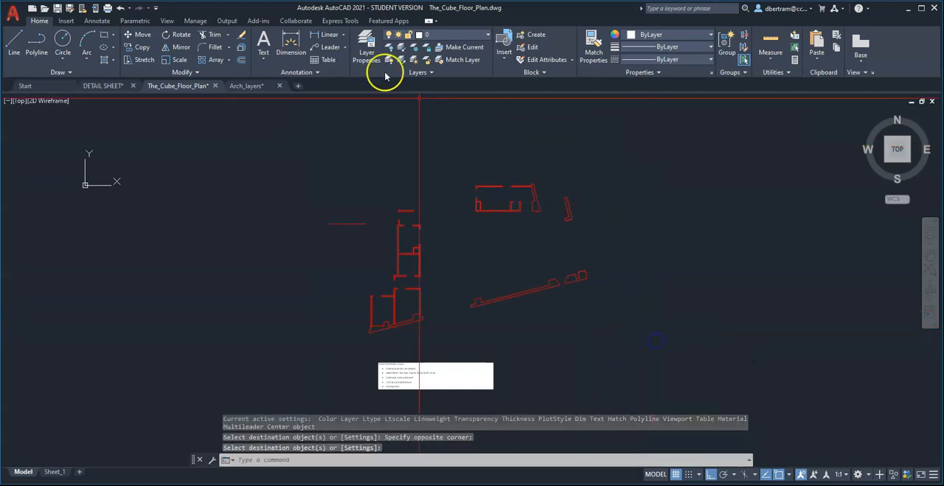
Turn the Dashed Lines, Light and Medium layers back on.
{"action": "left_click", "coordinate": [446, 37]}
{"action": "left_click", "coordinate": [391, 72]}
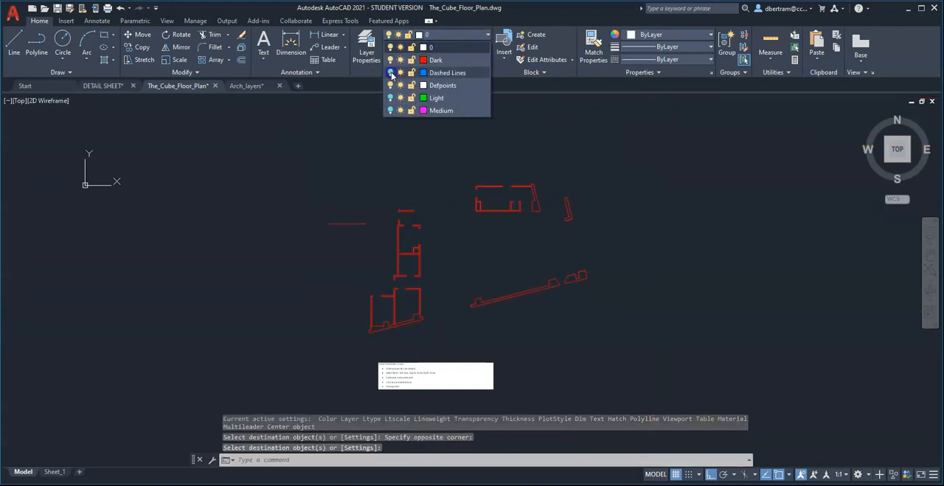
{"action": "left_click", "coordinate": [390, 97]}
{"action": "left_click", "coordinate": [391, 110]}
{"action": "key", "text": "Escape"}
{"action": "key", "text": "Escape"}
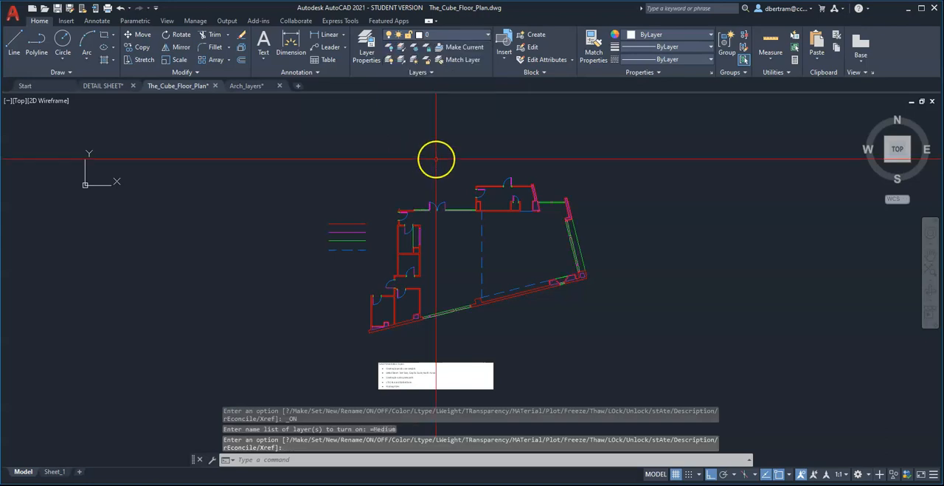
Examine the layer colours of the doors, windows and walls, and read the ACAD Presentation Topics list below the plan.
{"action": "scroll", "coordinate": [465, 289], "scroll_direction": "up", "scroll_amount": 5}
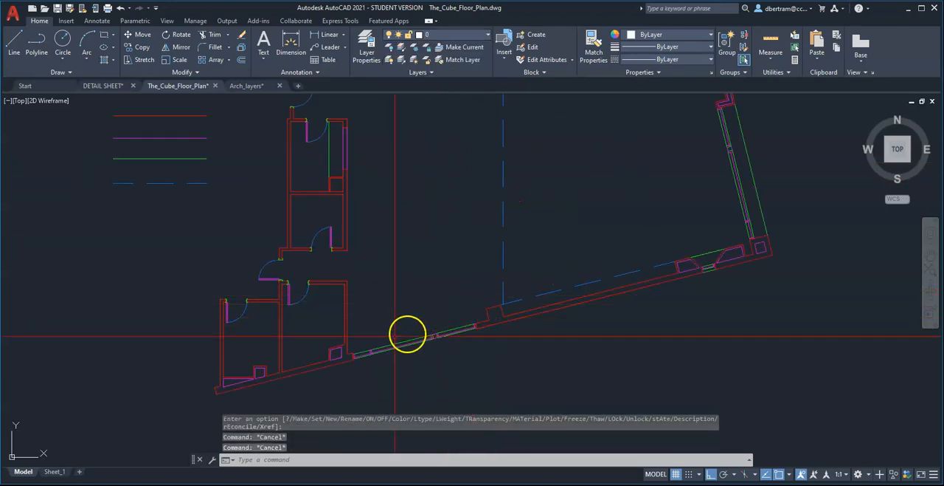
{"action": "scroll", "coordinate": [317, 337], "scroll_direction": "up", "scroll_amount": 3}
{"action": "scroll", "coordinate": [318, 185], "scroll_direction": "up", "scroll_amount": 3}
{"action": "scroll", "coordinate": [461, 249], "scroll_direction": "down", "scroll_amount": 8}
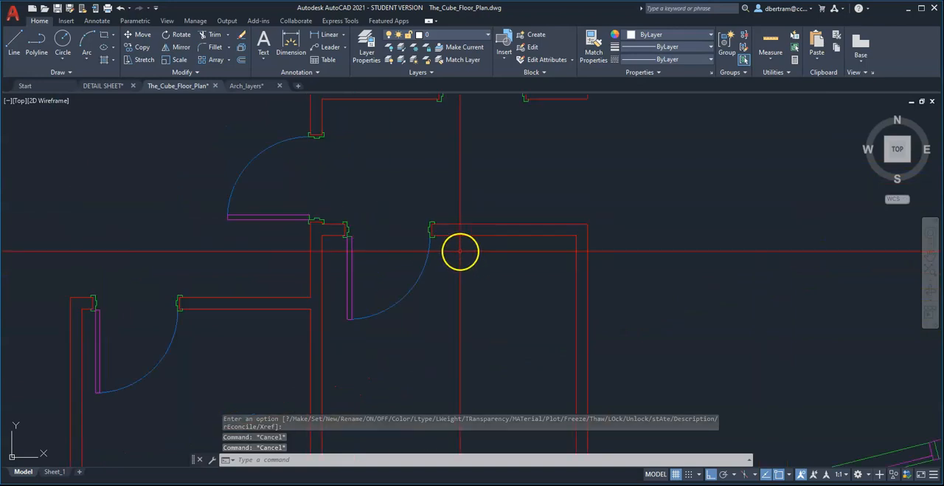
{"action": "scroll", "coordinate": [469, 161], "scroll_direction": "up", "scroll_amount": 6}
{"action": "scroll", "coordinate": [398, 300], "scroll_direction": "down", "scroll_amount": 6}
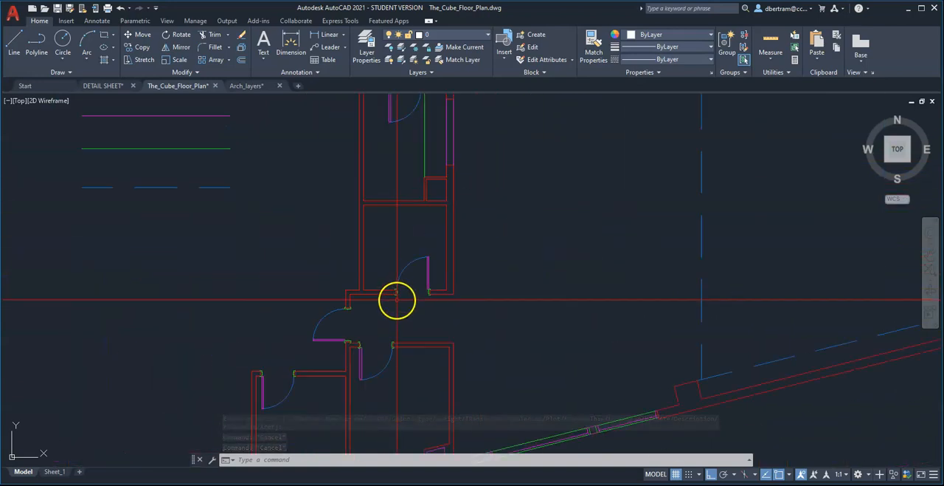
{"action": "scroll", "coordinate": [393, 233], "scroll_direction": "down", "scroll_amount": 5}
{"action": "middle_click_drag", "start_coordinate": [464, 222], "coordinate": [464, 249]}
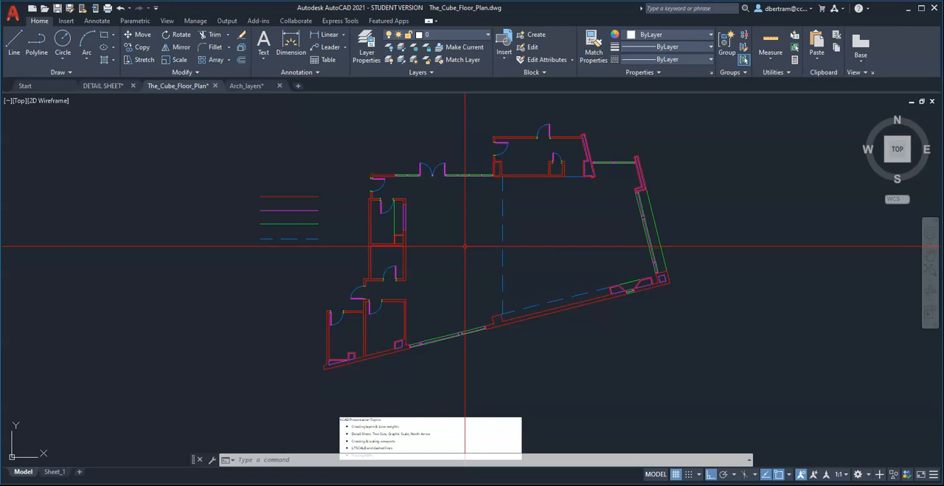
{"action": "scroll", "coordinate": [468, 235], "scroll_direction": "down", "scroll_amount": 3}
{"action": "scroll", "coordinate": [448, 280], "scroll_direction": "up", "scroll_amount": 8}
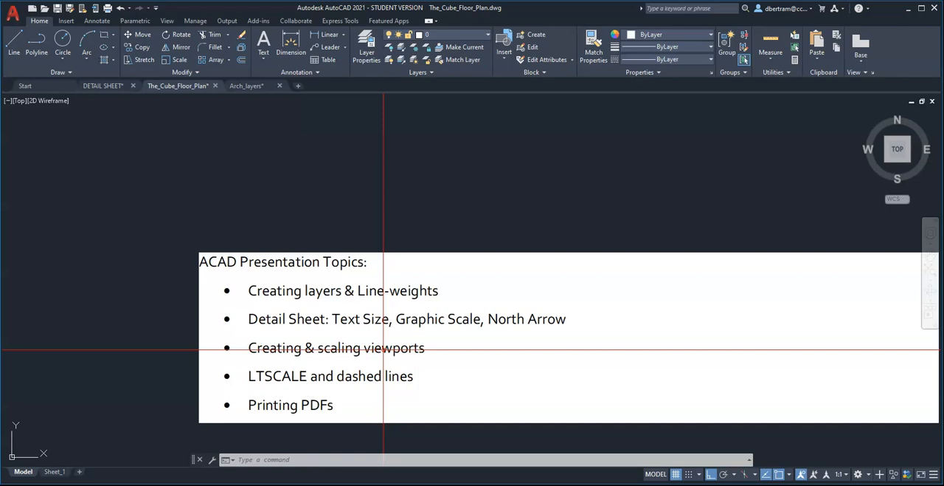
{"action": "scroll", "coordinate": [296, 340], "scroll_direction": "down", "scroll_amount": 10}
{"action": "scroll", "coordinate": [328, 235], "scroll_direction": "up", "scroll_amount": 4}
{"action": "middle_click_drag", "start_coordinate": [331, 301], "coordinate": [364, 282]}
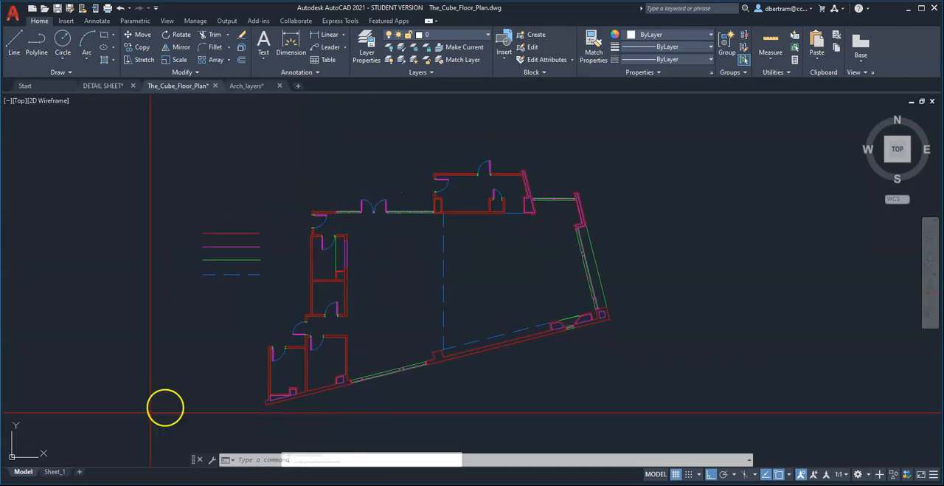
Open the Sheet_1 layout and start a new viewport with the Single configuration.
{"action": "left_click", "coordinate": [54, 471]}
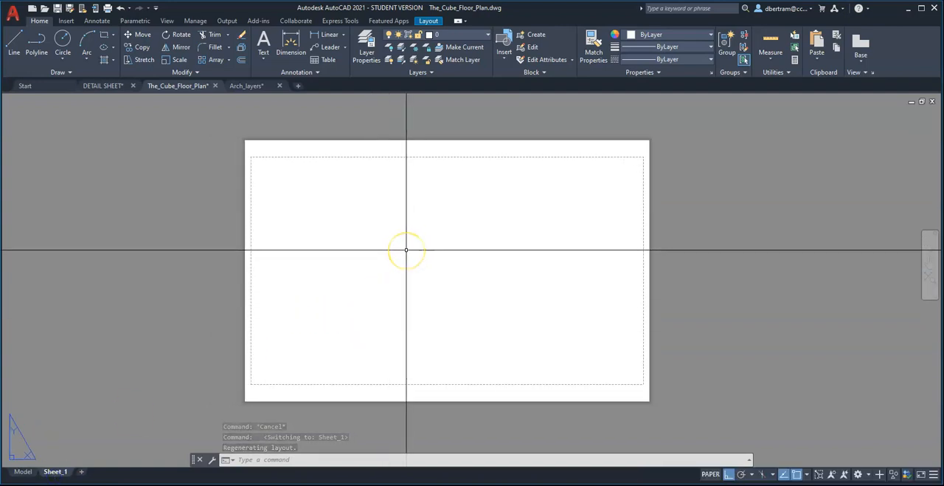
{"action": "type", "text": "v"}
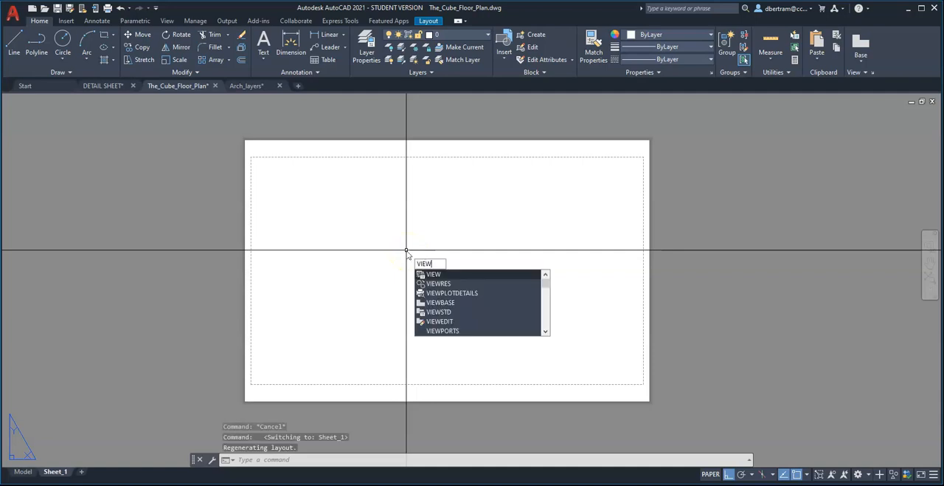
{"action": "type", "text": "iewpo"}
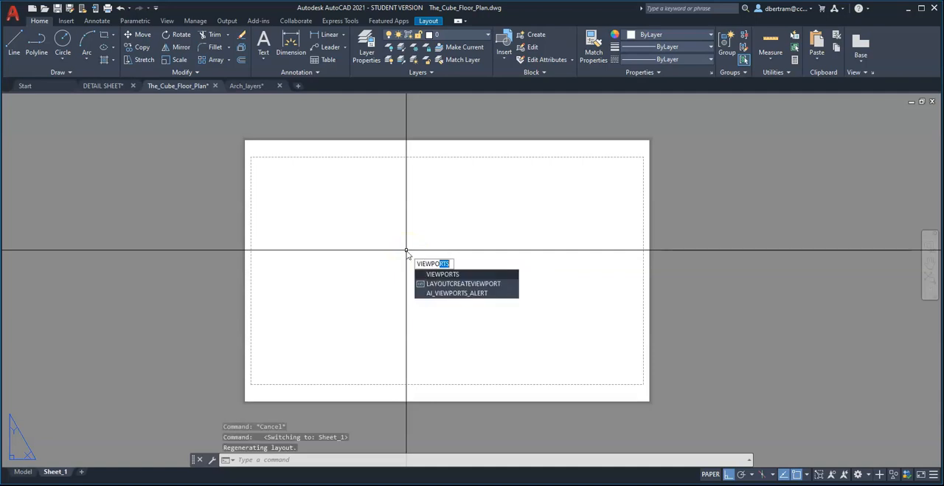
{"action": "key", "text": "Return"}
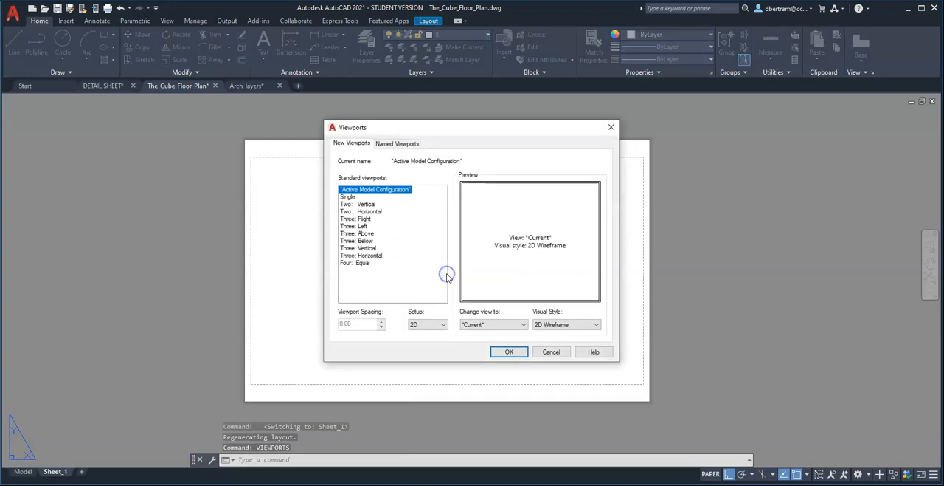
{"action": "left_click", "coordinate": [349, 197]}
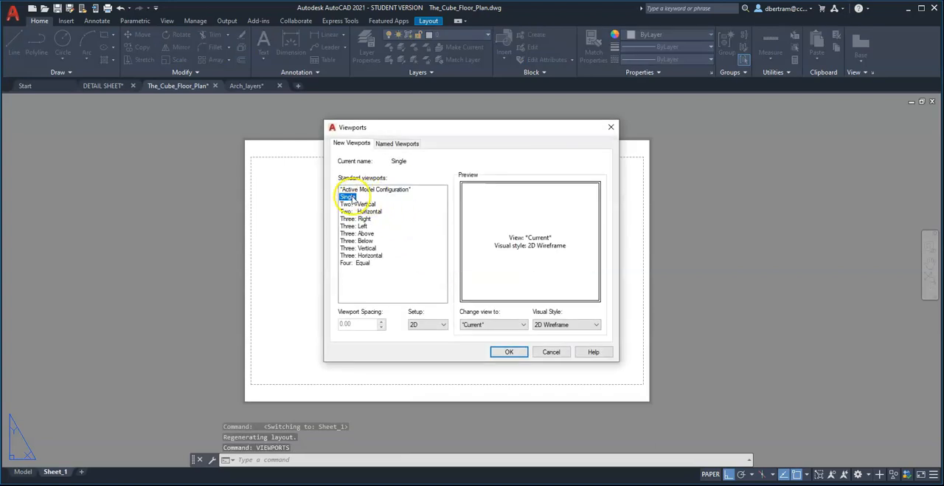
{"action": "left_click", "coordinate": [510, 352]}
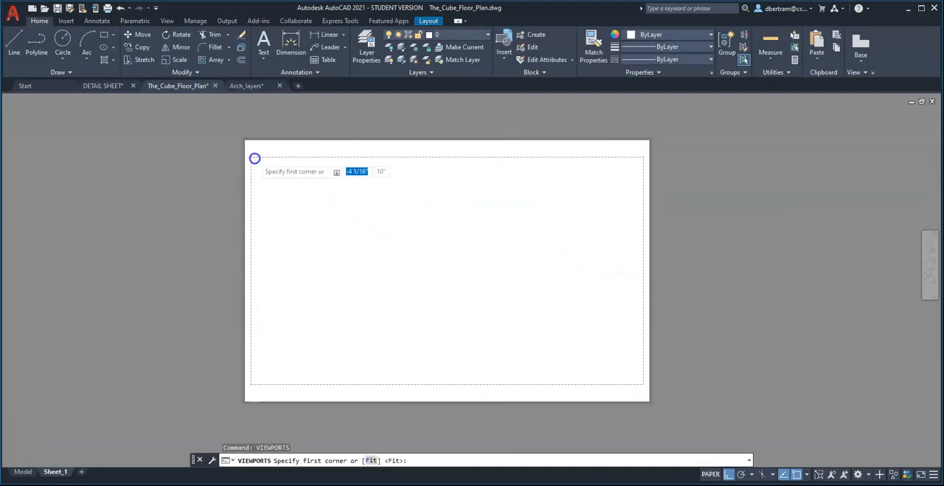
Place the viewport's opposite corners just inside the dashed printable margin so that it fills the sheet.
{"action": "scroll", "coordinate": [251, 158], "scroll_direction": "up", "scroll_amount": 5}
{"action": "scroll", "coordinate": [238, 156], "scroll_direction": "up", "scroll_amount": 2}
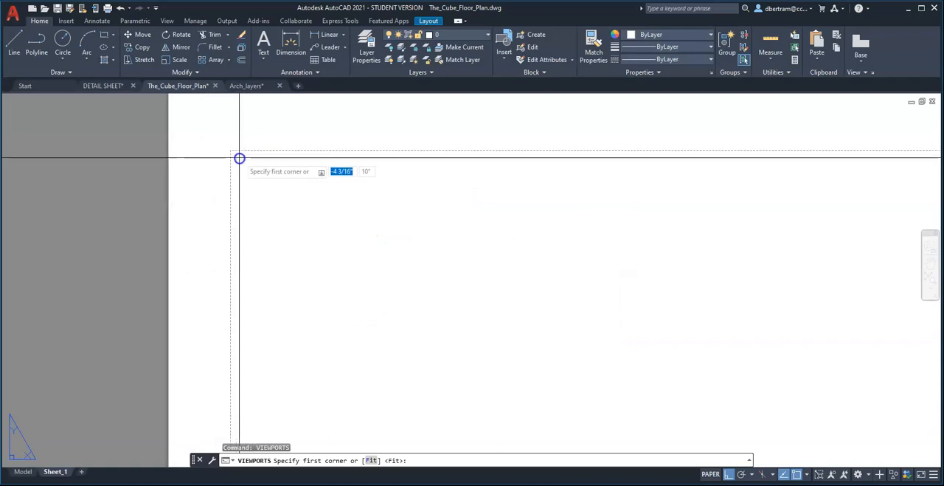
{"action": "left_click", "coordinate": [237, 156]}
{"action": "scroll", "coordinate": [266, 157], "scroll_direction": "down", "scroll_amount": 5}
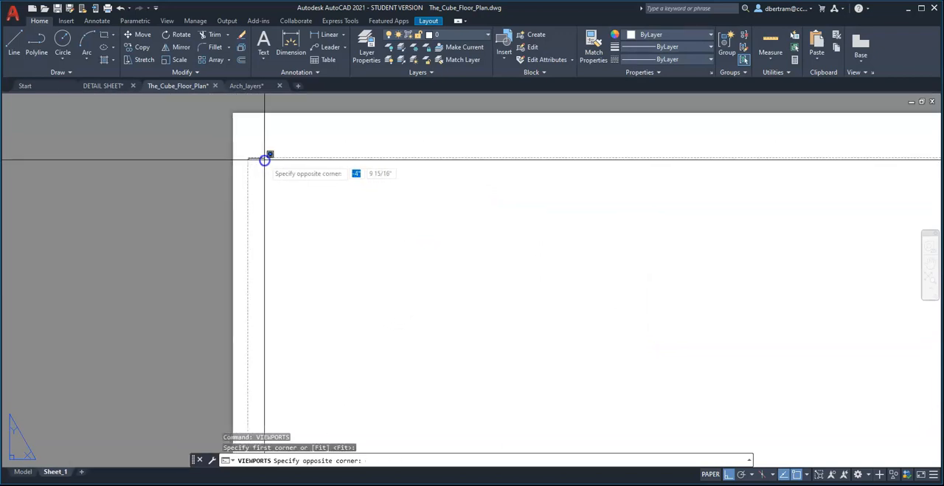
{"action": "scroll", "coordinate": [394, 234], "scroll_direction": "up", "scroll_amount": 2}
{"action": "scroll", "coordinate": [689, 400], "scroll_direction": "up", "scroll_amount": 2}
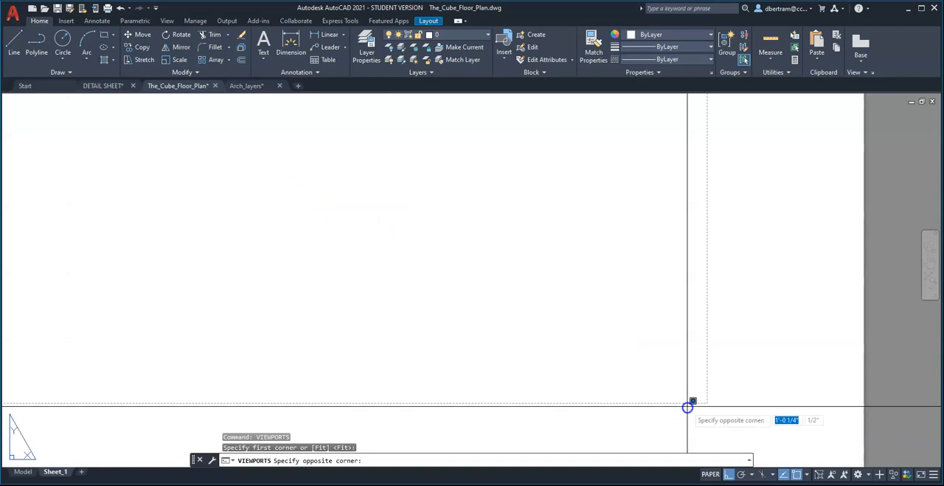
{"action": "left_click", "coordinate": [697, 399]}
{"action": "scroll", "coordinate": [626, 391], "scroll_direction": "down", "scroll_amount": 5}
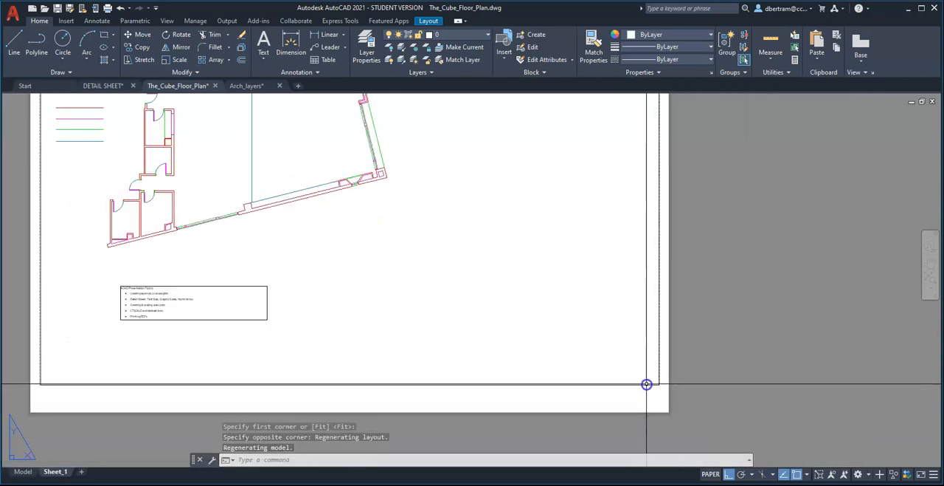
{"action": "scroll", "coordinate": [546, 380], "scroll_direction": "up", "scroll_amount": 2}
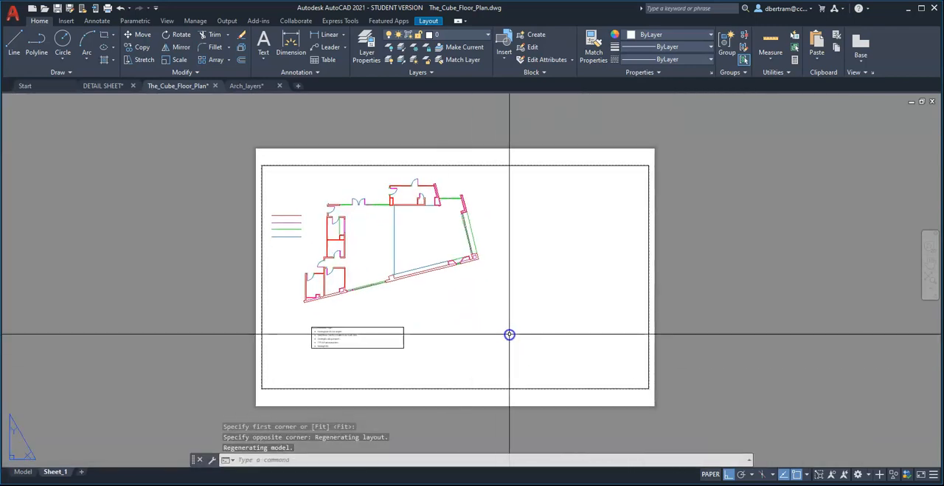
Toggle between model space and paper space twice to compare the viewport's border, ending in paper space.
{"action": "left_click", "coordinate": [711, 474]}
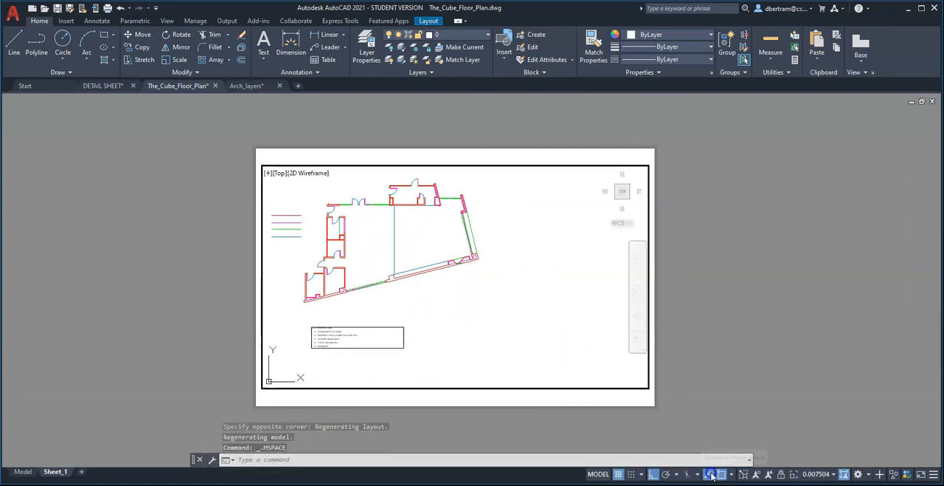
{"action": "left_click", "coordinate": [600, 473]}
{"action": "scroll", "coordinate": [610, 403], "scroll_direction": "up", "scroll_amount": 5}
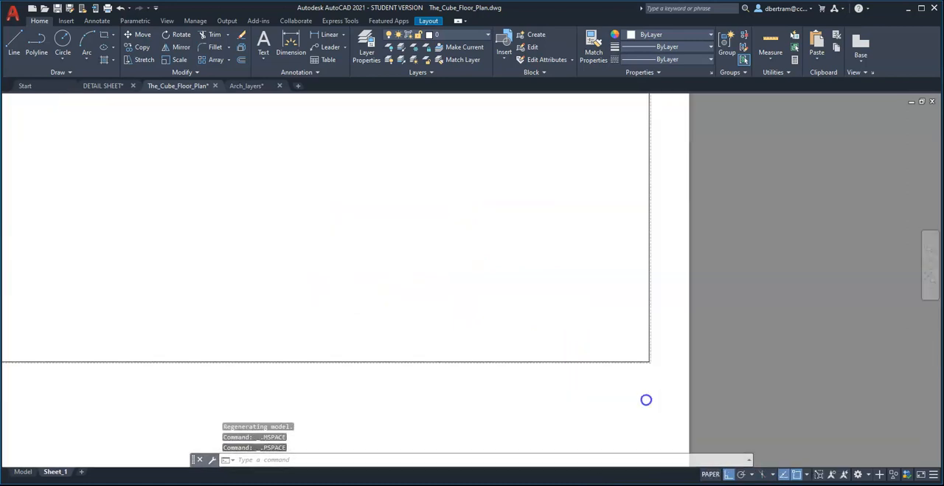
{"action": "scroll", "coordinate": [647, 288], "scroll_direction": "up", "scroll_amount": 3}
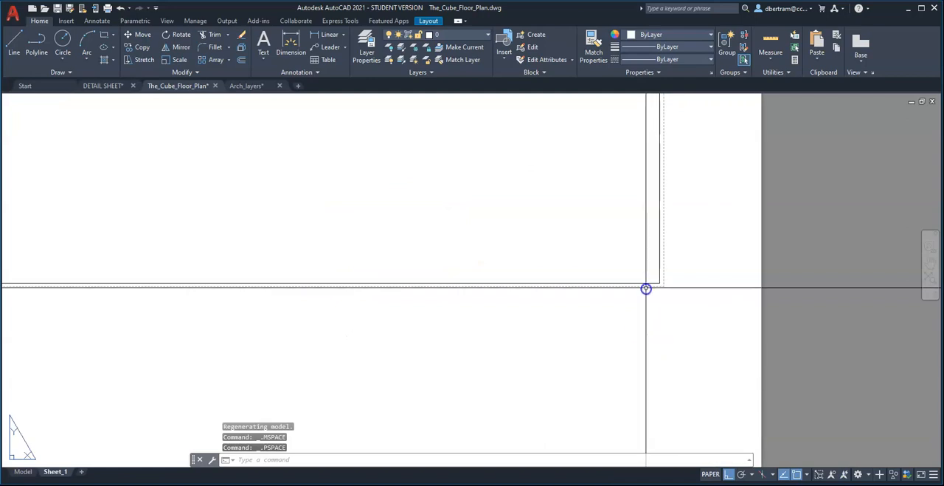
{"action": "left_click", "coordinate": [710, 474]}
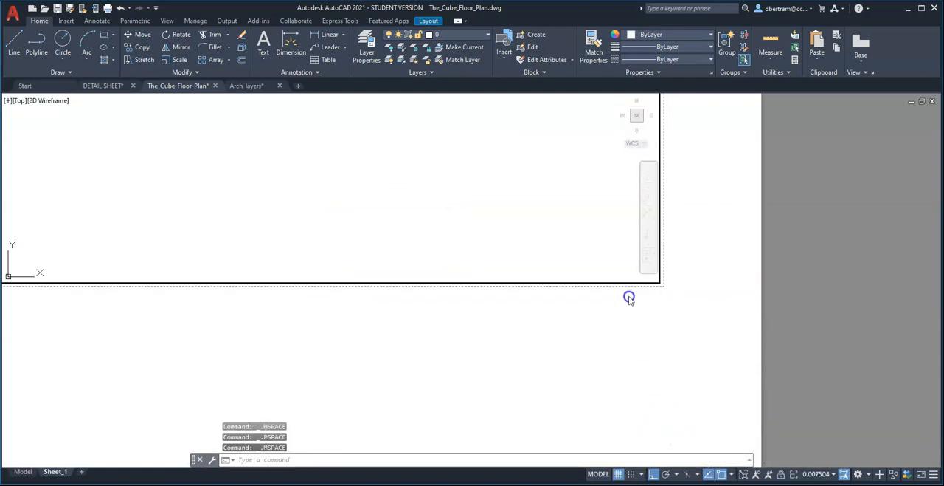
{"action": "left_click", "coordinate": [598, 474]}
{"action": "scroll", "coordinate": [667, 398], "scroll_direction": "down", "scroll_amount": 5}
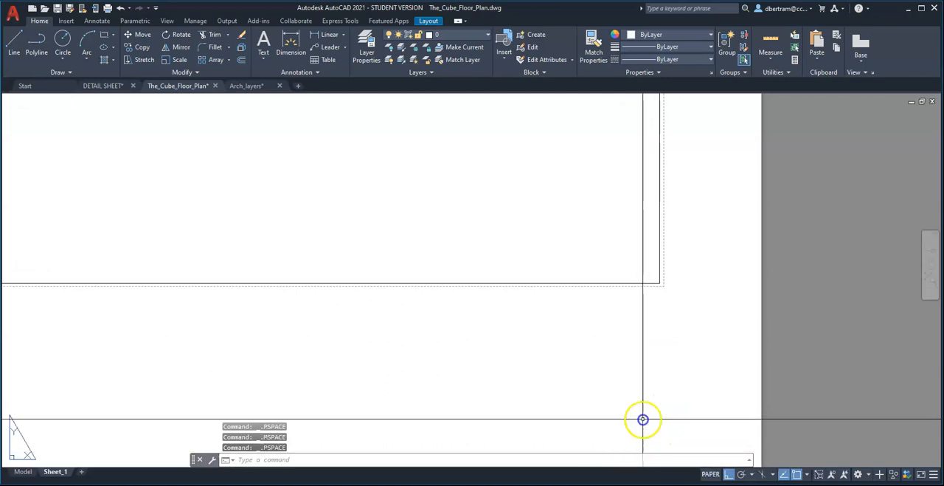
{"action": "scroll", "coordinate": [667, 397], "scroll_direction": "down", "scroll_amount": 2}
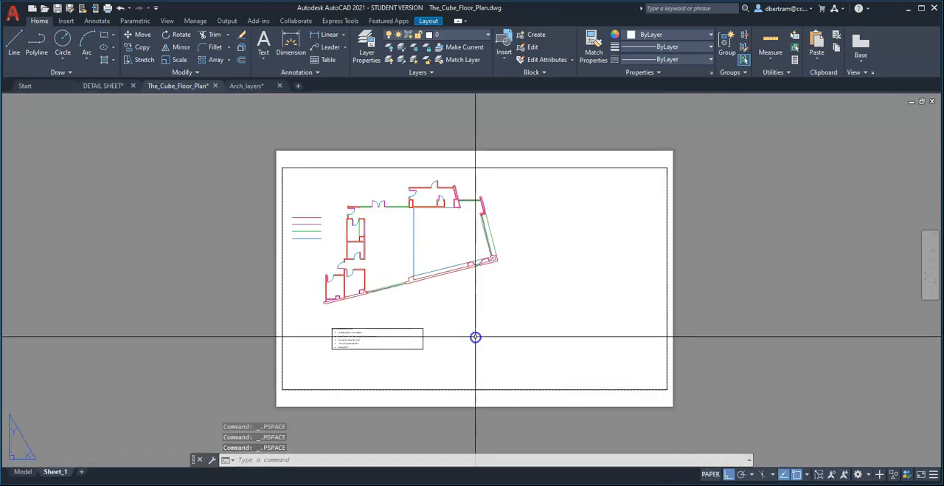
Activate model space inside the viewport and try selecting the window lines along the plan's sloping east wall.
{"action": "double_click", "coordinate": [489, 302]}
{"action": "scroll", "coordinate": [488, 302], "scroll_direction": "down", "scroll_amount": 4}
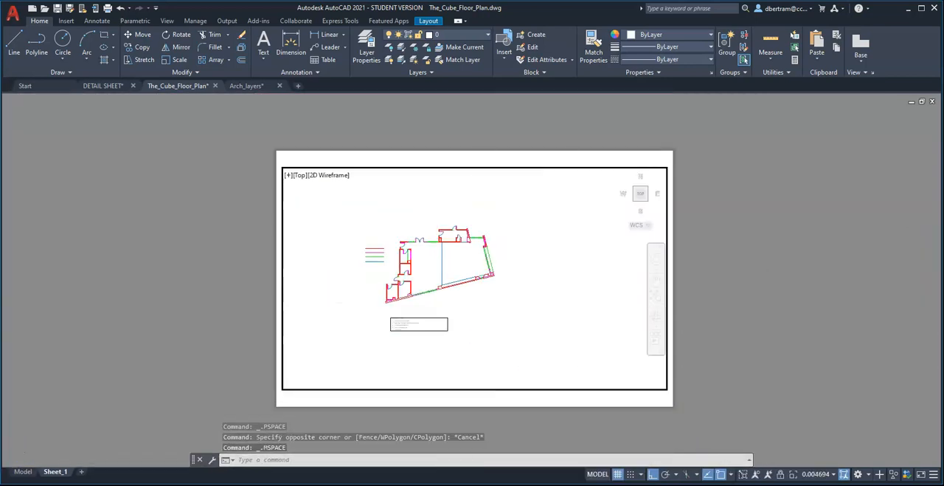
{"action": "scroll", "coordinate": [488, 301], "scroll_direction": "up", "scroll_amount": 4}
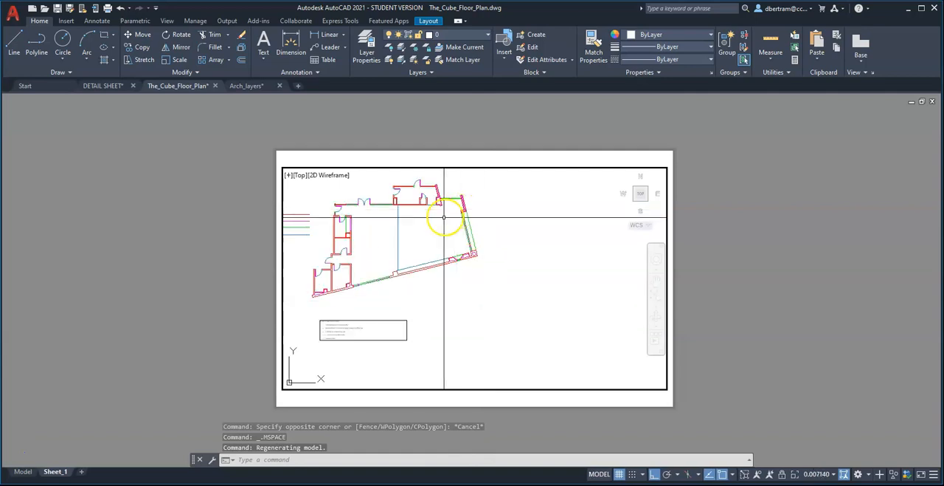
{"action": "scroll", "coordinate": [441, 217], "scroll_direction": "up", "scroll_amount": 4}
{"action": "scroll", "coordinate": [577, 293], "scroll_direction": "down", "scroll_amount": 2}
{"action": "scroll", "coordinate": [543, 290], "scroll_direction": "up", "scroll_amount": 4}
{"action": "left_click", "coordinate": [624, 278]}
{"action": "left_click", "coordinate": [540, 252]}
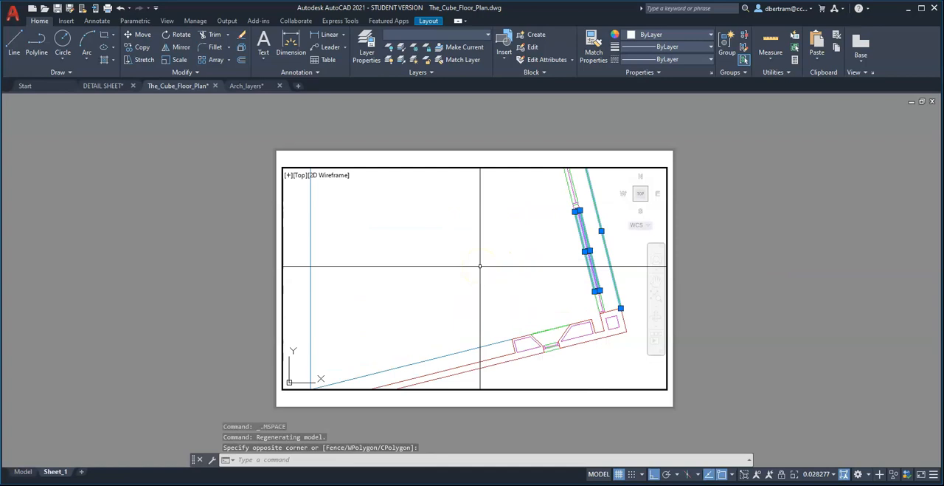
{"action": "key", "text": "Escape"}
{"action": "key", "text": "Escape"}
{"action": "key", "text": "Escape"}
Fit and centre the floor plan inside the viewport, and return to paper space.
{"action": "scroll", "coordinate": [558, 307], "scroll_direction": "down", "scroll_amount": 5}
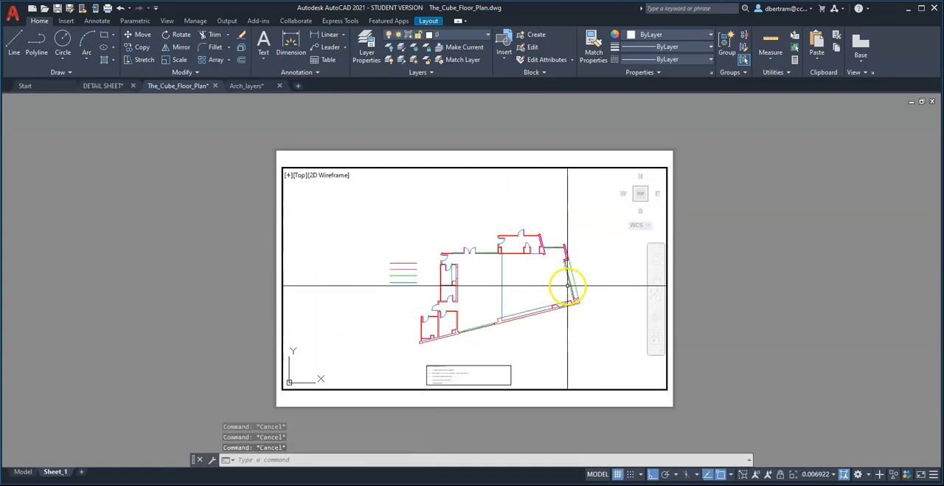
{"action": "scroll", "coordinate": [517, 316], "scroll_direction": "up", "scroll_amount": 2}
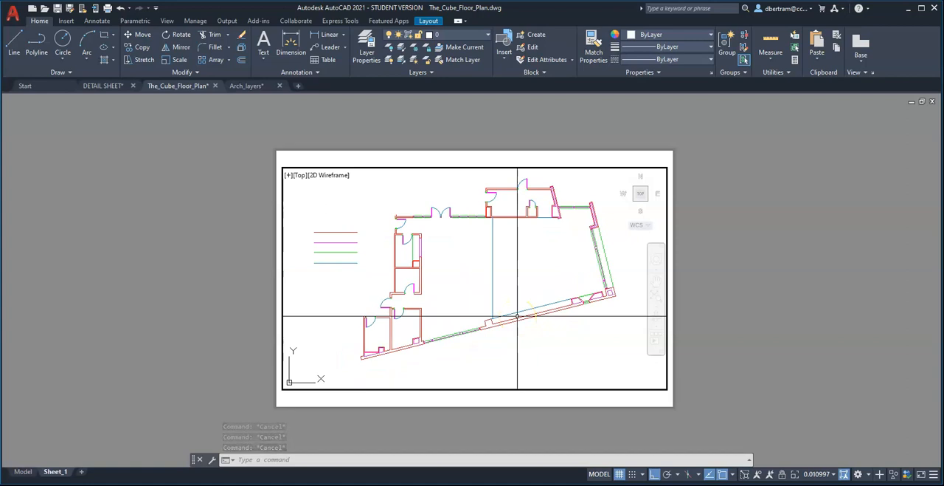
{"action": "middle_click_drag", "start_coordinate": [517, 302], "coordinate": [505, 299]}
{"action": "scroll", "coordinate": [499, 274], "scroll_direction": "up", "scroll_amount": 3}
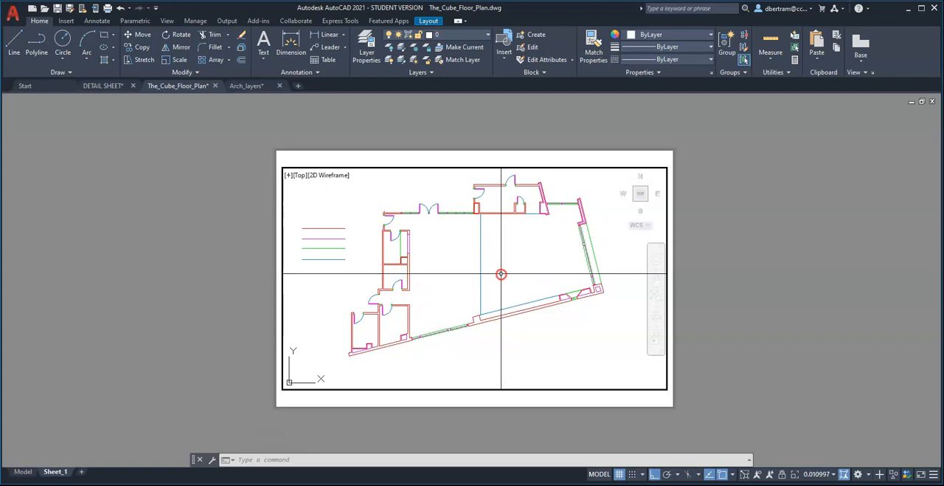
{"action": "scroll", "coordinate": [499, 266], "scroll_direction": "down", "scroll_amount": 3}
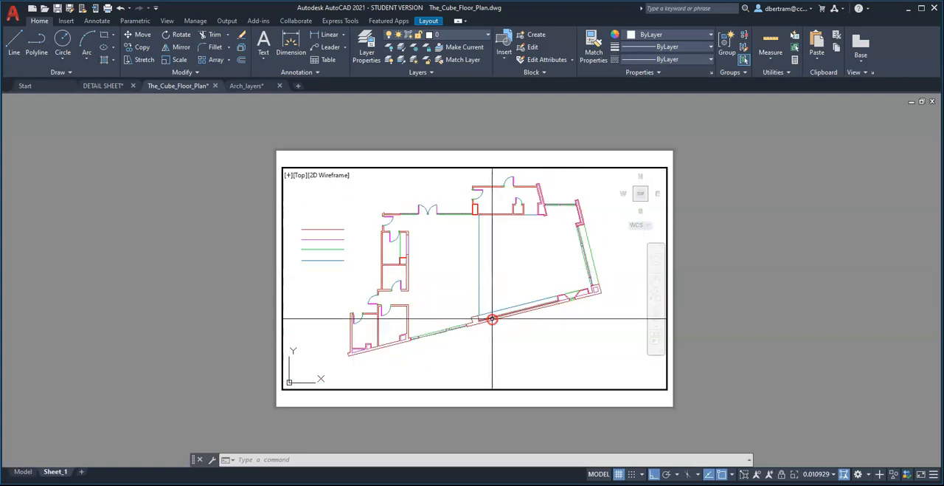
{"action": "middle_click_drag", "start_coordinate": [479, 259], "coordinate": [525, 282]}
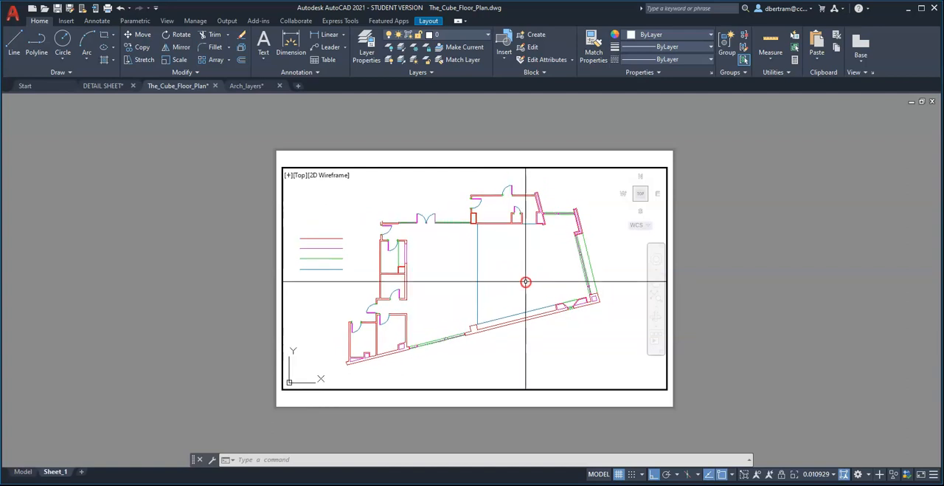
{"action": "type", "text": "ps"}
{"action": "key", "text": "Return"}
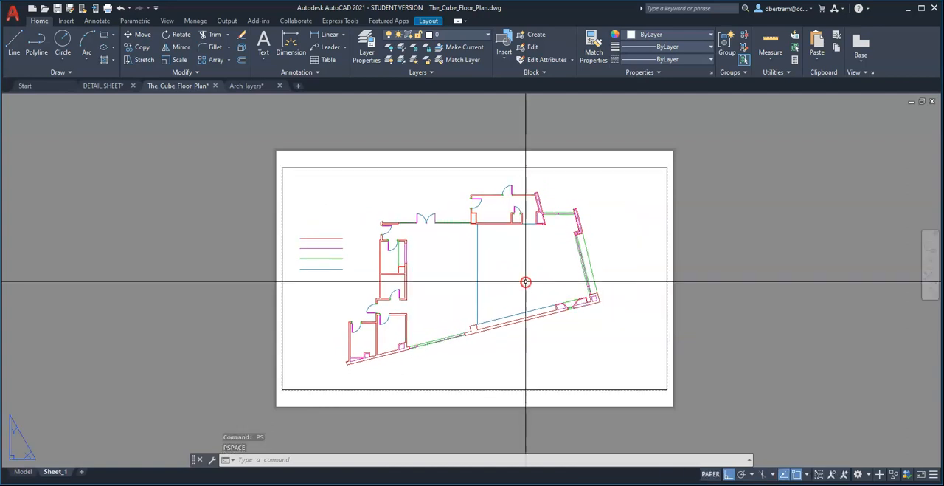
Set the viewport's standard scale to 1/8" = 1'-0" in its properties.
{"action": "left_click", "coordinate": [510, 403]}
{"action": "left_click", "coordinate": [492, 357]}
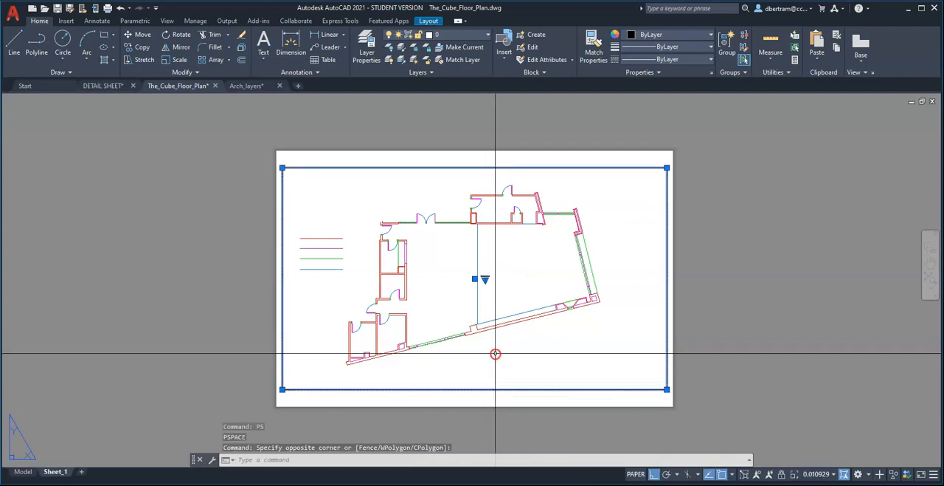
{"action": "type", "text": "pr"}
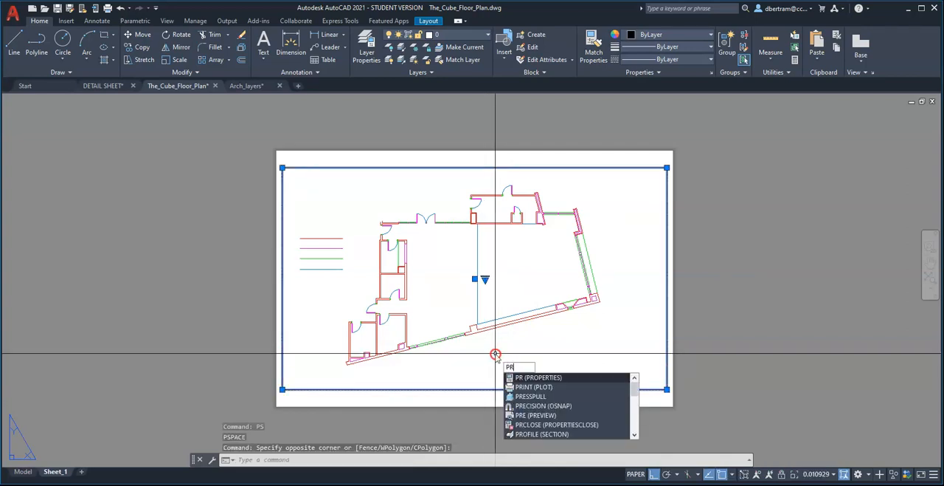
{"action": "key", "text": "Return"}
{"action": "left_click_drag", "start_coordinate": [6, 109], "coordinate": [23, 189]}
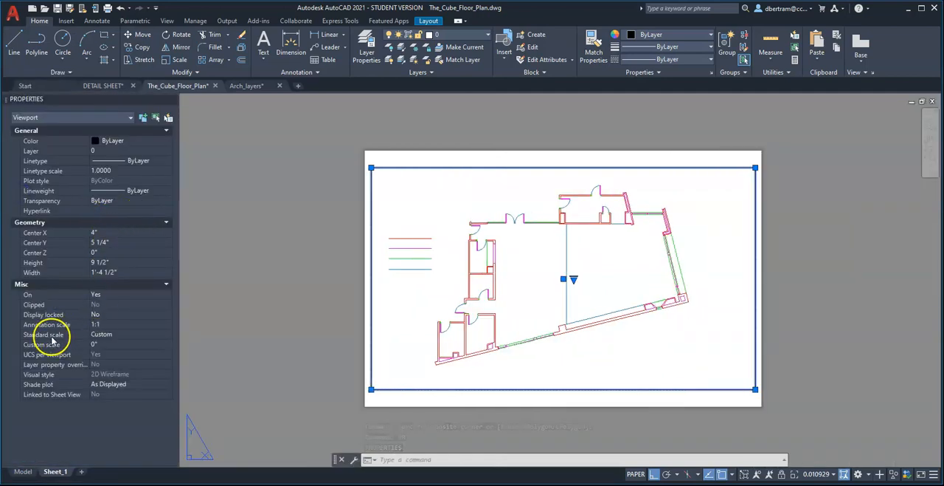
{"action": "left_click", "coordinate": [168, 336]}
{"action": "scroll", "coordinate": [143, 364], "scroll_direction": "down", "scroll_amount": 3}
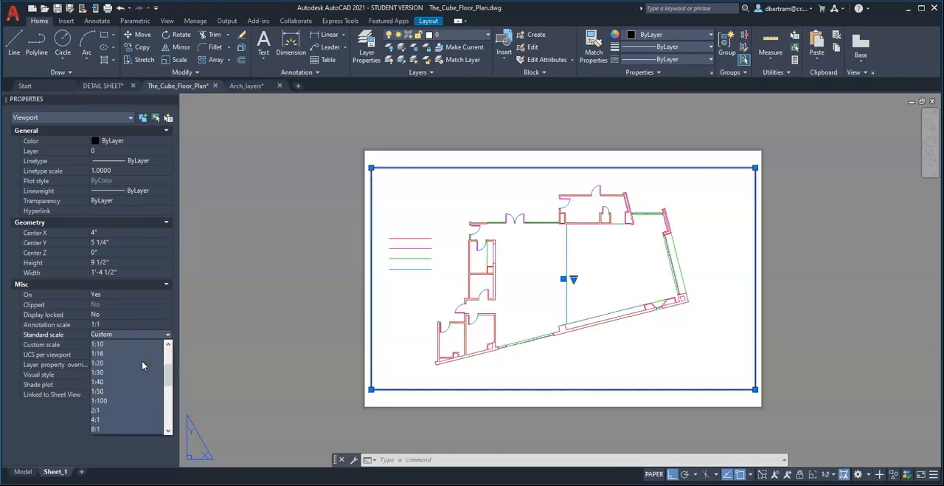
{"action": "scroll", "coordinate": [141, 360], "scroll_direction": "down", "scroll_amount": 1}
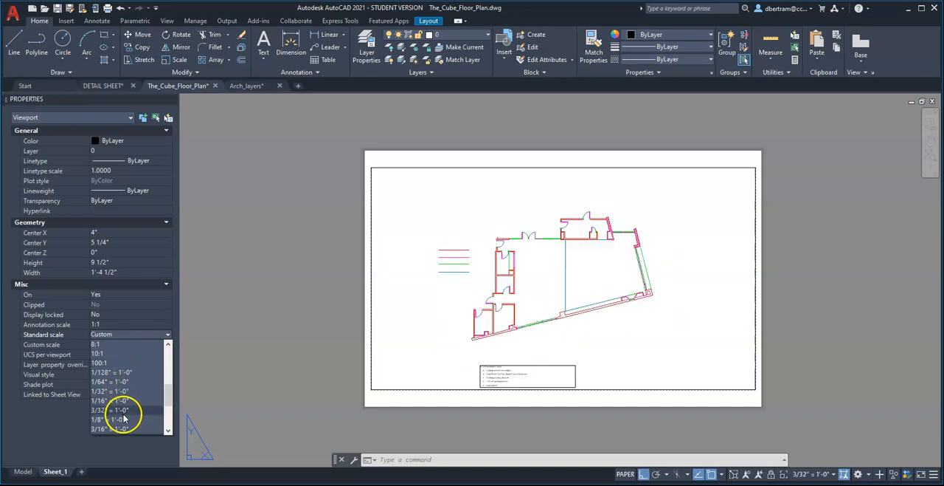
{"action": "scroll", "coordinate": [126, 409], "scroll_direction": "down", "scroll_amount": 1}
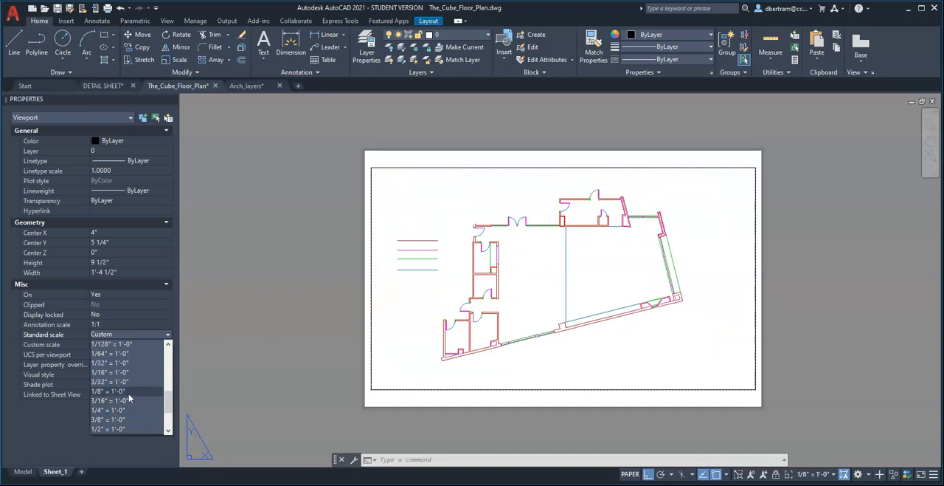
{"action": "left_click", "coordinate": [129, 393]}
{"action": "middle_click_drag", "start_coordinate": [528, 340], "coordinate": [432, 331]}
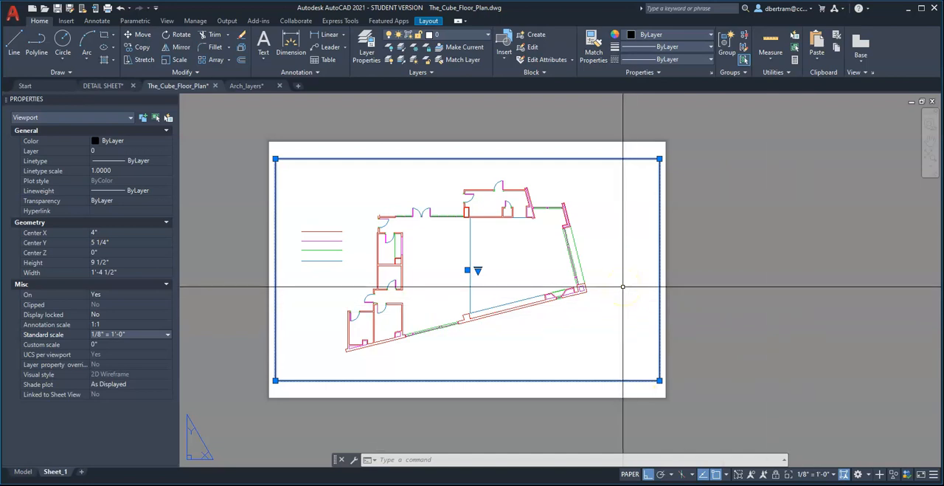
Draw a rectangle in model space through the viewport, just inside its border, and return to paper space.
{"action": "left_click", "coordinate": [631, 474]}
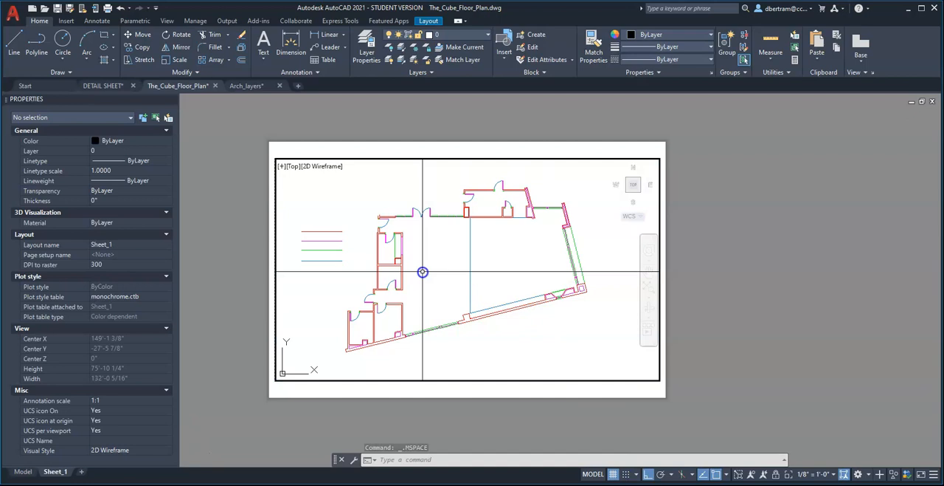
{"action": "type", "text": "rec"}
{"action": "key", "text": "Return"}
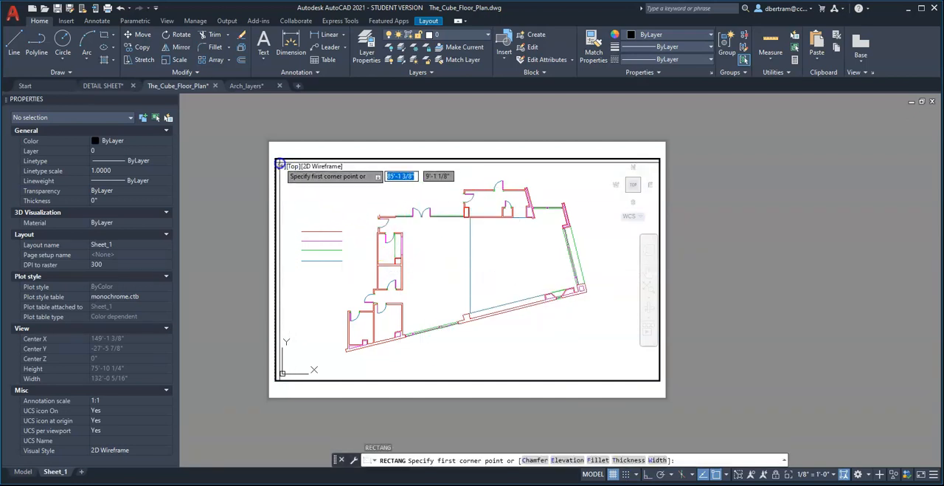
{"action": "left_click", "coordinate": [278, 161]}
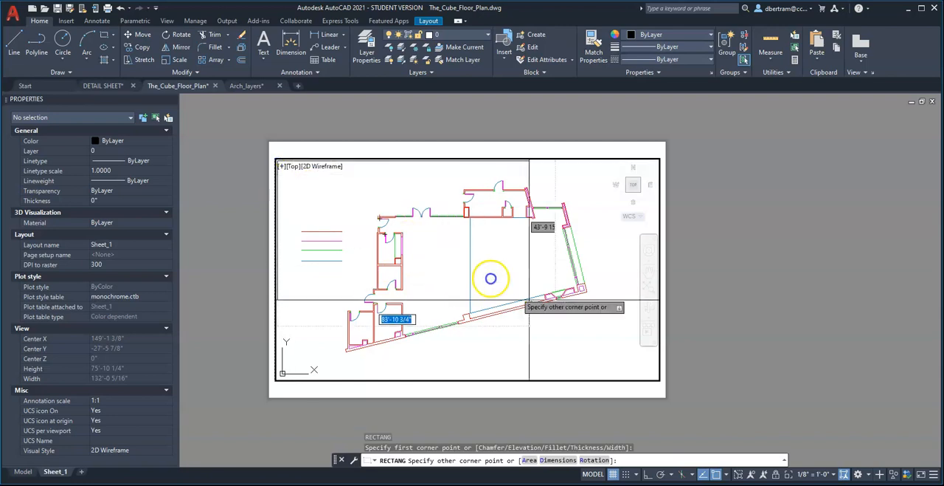
{"action": "left_click", "coordinate": [657, 378]}
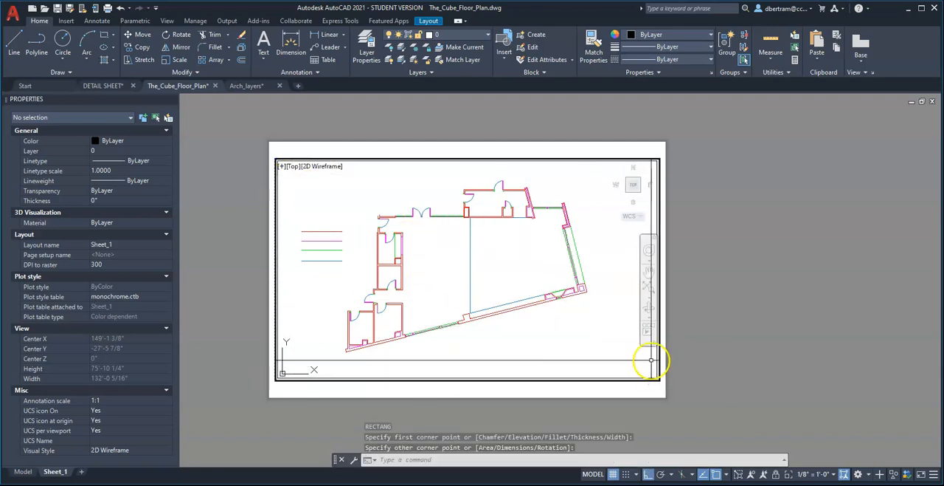
{"action": "type", "text": "PS"}
{"action": "key", "text": "Return"}
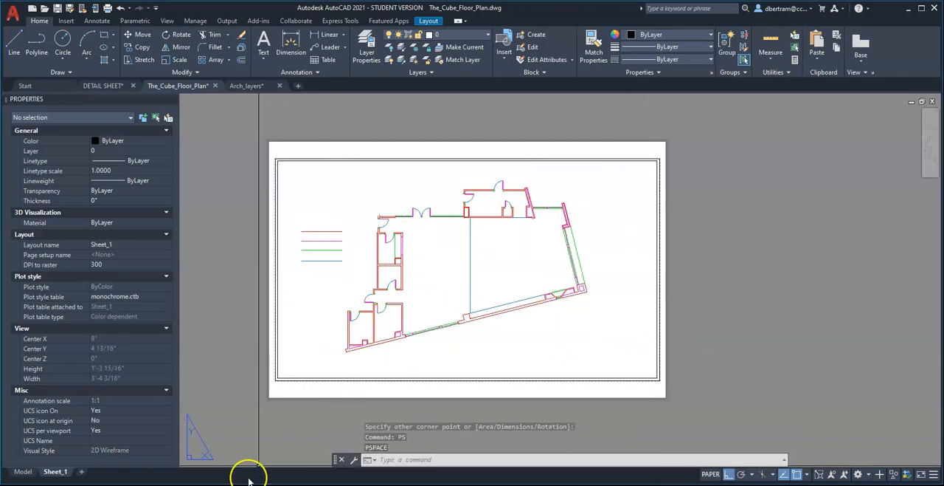
Put the rectangle framing the floor plan on the Defpoints layer in the Model space drawing.
{"action": "left_click", "coordinate": [22, 470]}
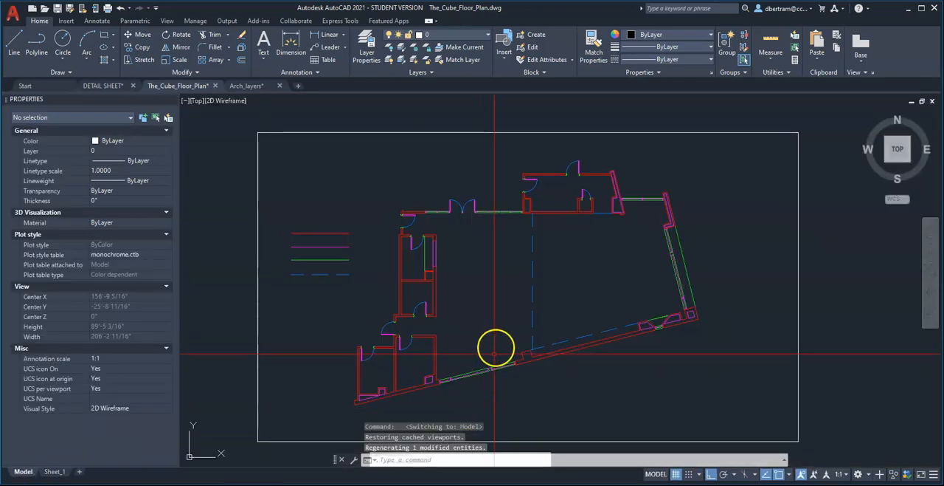
{"action": "scroll", "coordinate": [502, 397], "scroll_direction": "down", "scroll_amount": 2}
{"action": "middle_click_drag", "start_coordinate": [506, 392], "coordinate": [508, 345]}
{"action": "left_click", "coordinate": [585, 377]}
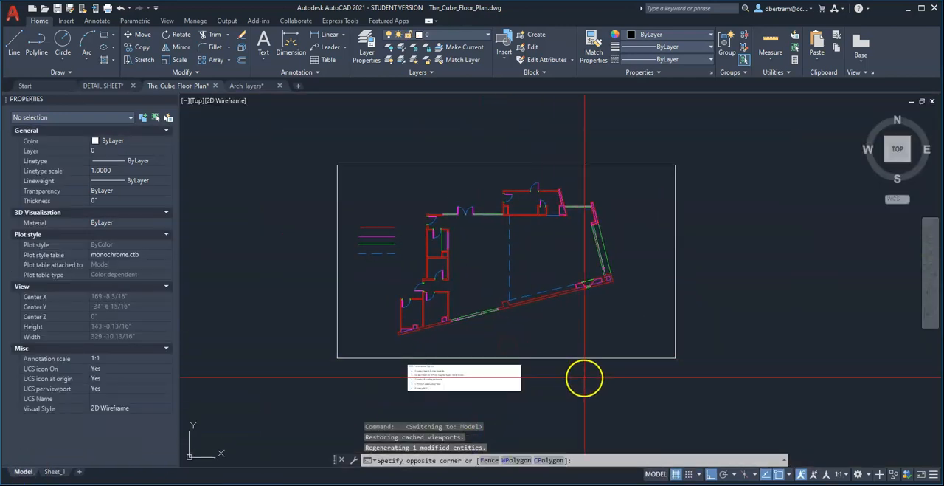
{"action": "left_click", "coordinate": [581, 344]}
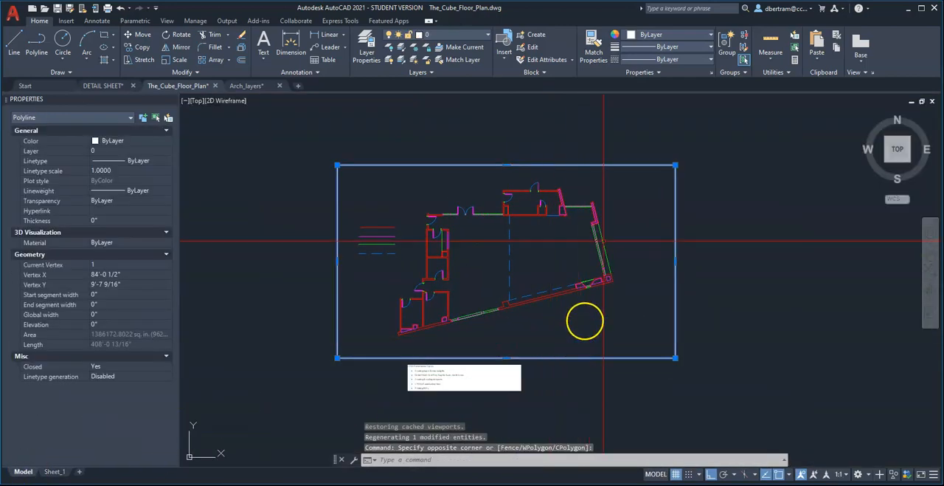
{"action": "left_click", "coordinate": [435, 37]}
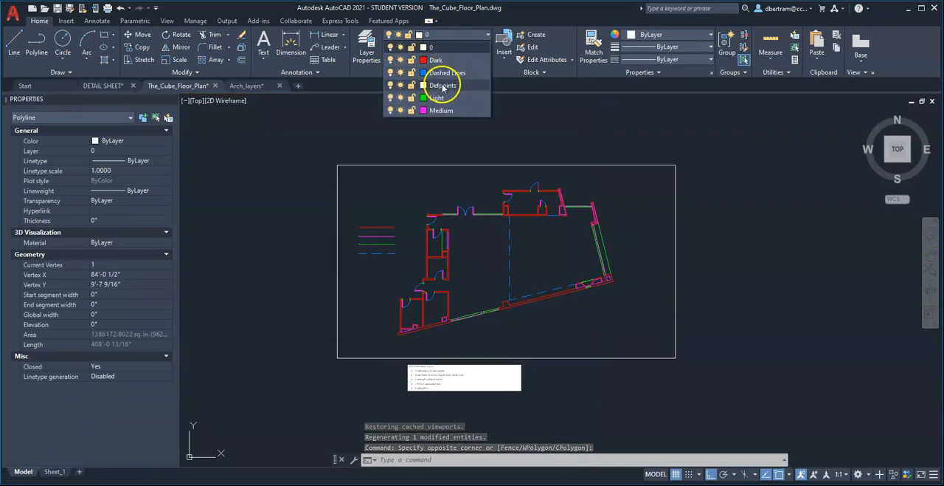
{"action": "left_click", "coordinate": [443, 85]}
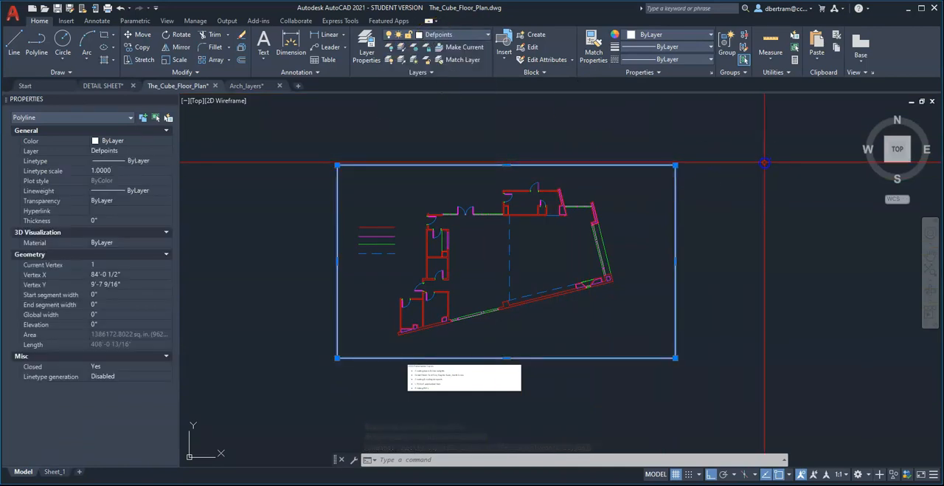
{"action": "key", "text": "Escape"}
{"action": "key", "text": "Escape"}
{"action": "key", "text": "Escape"}
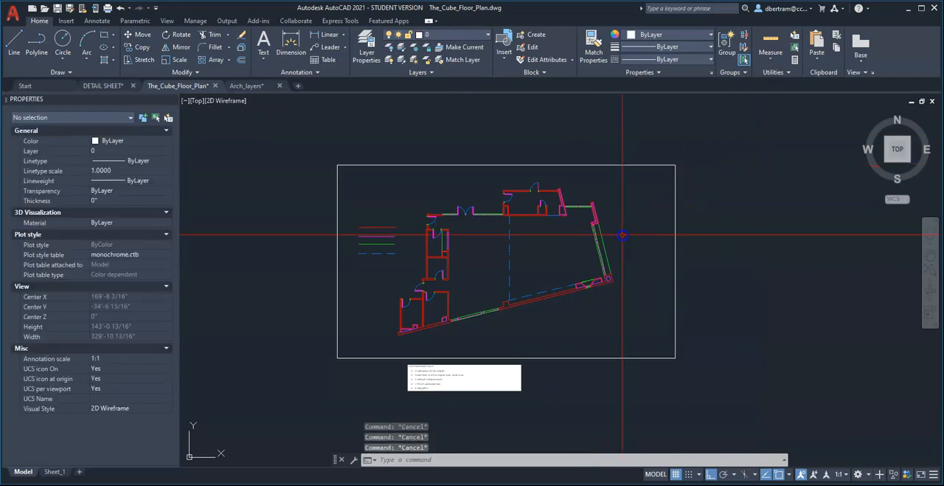
Erase the four sample layer lines beside the floor plan.
{"action": "left_click", "coordinate": [393, 265]}
{"action": "left_click", "coordinate": [374, 217]}
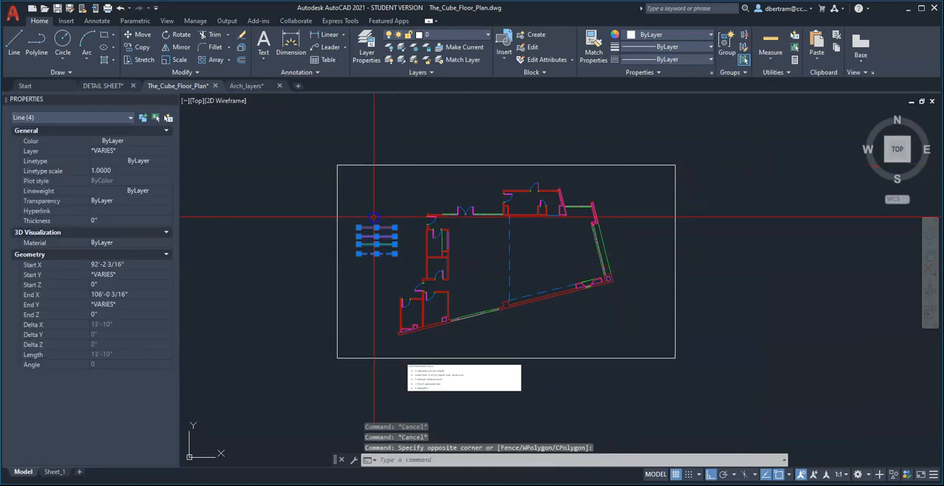
{"action": "type", "text": "e"}
{"action": "key", "text": "Return"}
{"action": "scroll", "coordinate": [490, 272], "scroll_direction": "up", "scroll_amount": 3}
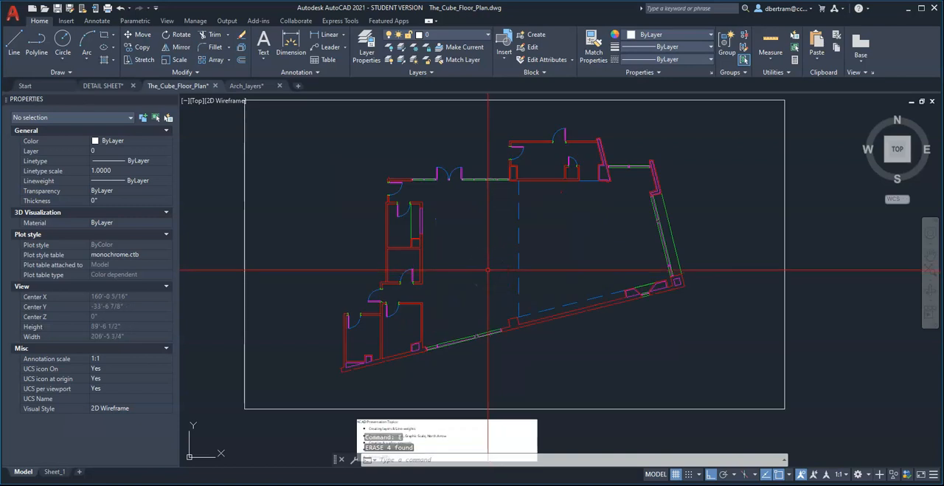
{"action": "middle_click_drag", "start_coordinate": [488, 270], "coordinate": [487, 279]}
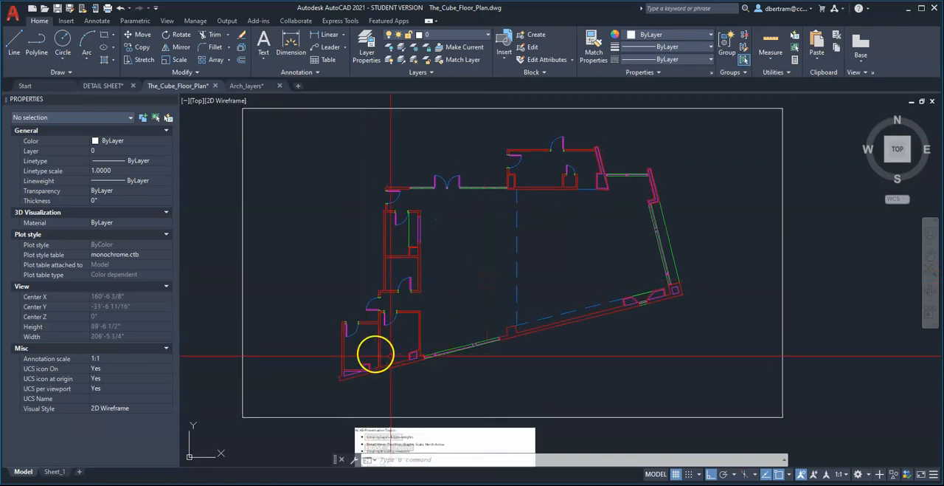
Read the ACAD Presentation Topics list below the plan and review the framed floor plan.
{"action": "scroll", "coordinate": [385, 355], "scroll_direction": "down", "scroll_amount": 2}
{"action": "middle_click_drag", "start_coordinate": [392, 412], "coordinate": [446, 372]}
{"action": "scroll", "coordinate": [446, 372], "scroll_direction": "up", "scroll_amount": 4}
{"action": "scroll", "coordinate": [440, 266], "scroll_direction": "up", "scroll_amount": 1}
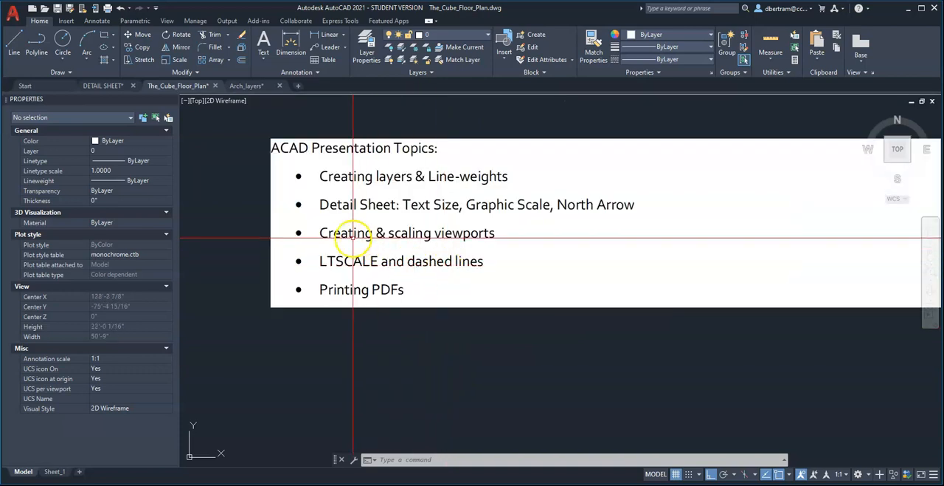
{"action": "scroll", "coordinate": [382, 374], "scroll_direction": "down", "scroll_amount": 5}
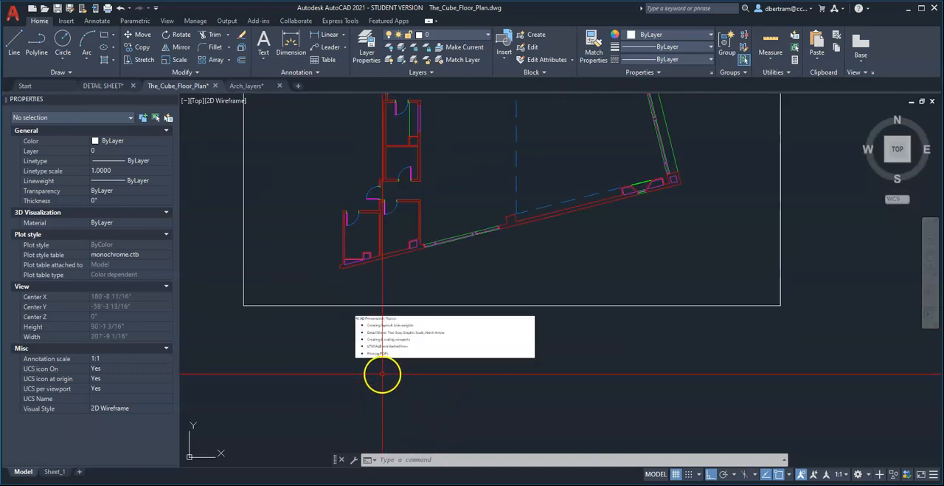
{"action": "scroll", "coordinate": [385, 354], "scroll_direction": "up", "scroll_amount": 4}
{"action": "scroll", "coordinate": [398, 391], "scroll_direction": "down", "scroll_amount": 4}
{"action": "scroll", "coordinate": [487, 332], "scroll_direction": "down", "scroll_amount": 2}
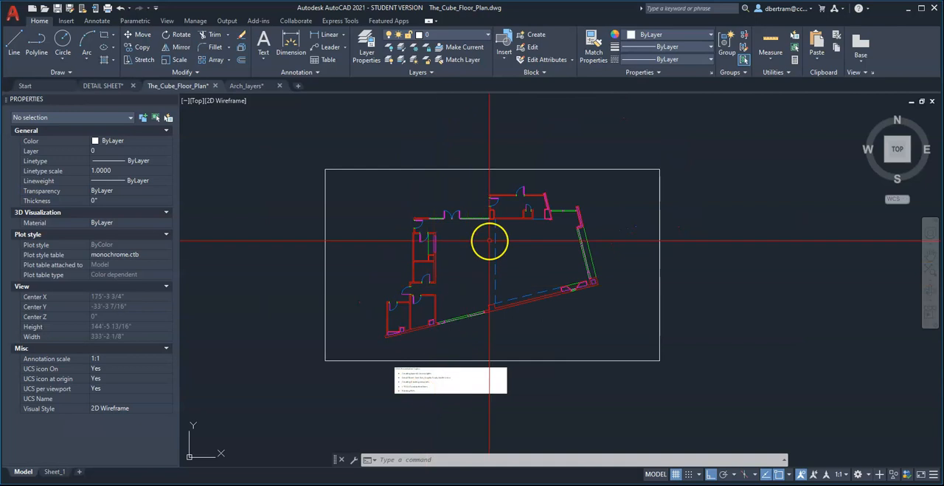
{"action": "scroll", "coordinate": [490, 241], "scroll_direction": "up", "scroll_amount": 2}
Switch to the DETAIL SHEET drawing.
{"action": "key", "text": "ctrl+Tab"}
{"action": "key", "text": "ctrl+Tab"}
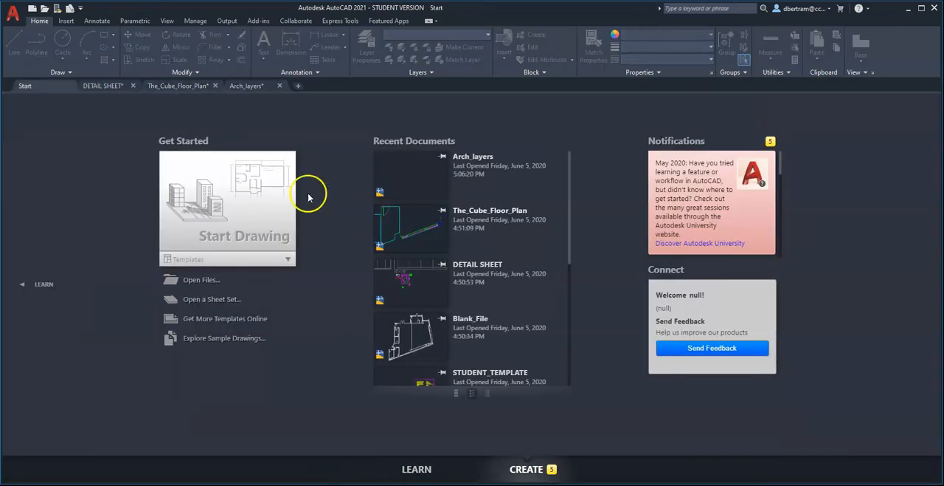
{"action": "left_click", "coordinate": [109, 86]}
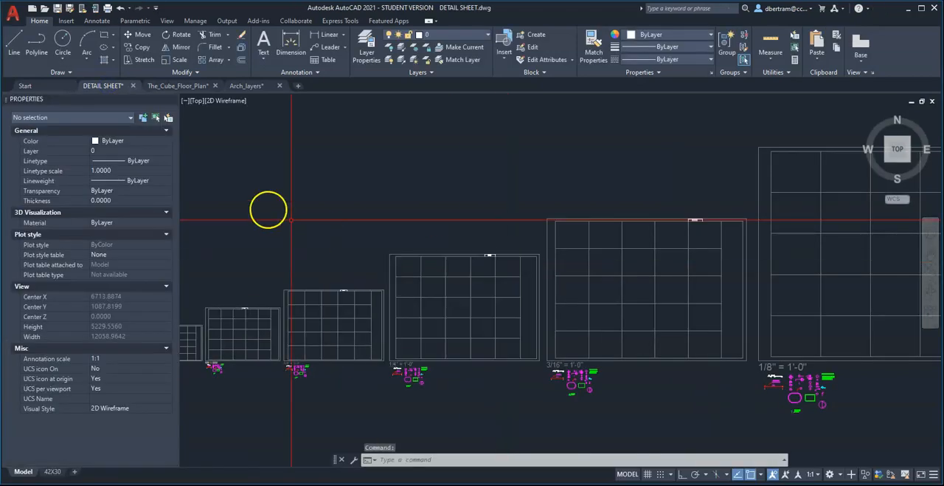
Close the Properties palette to widen the drawing area.
{"action": "left_click_drag", "start_coordinate": [5, 103], "coordinate": [157, 211]}
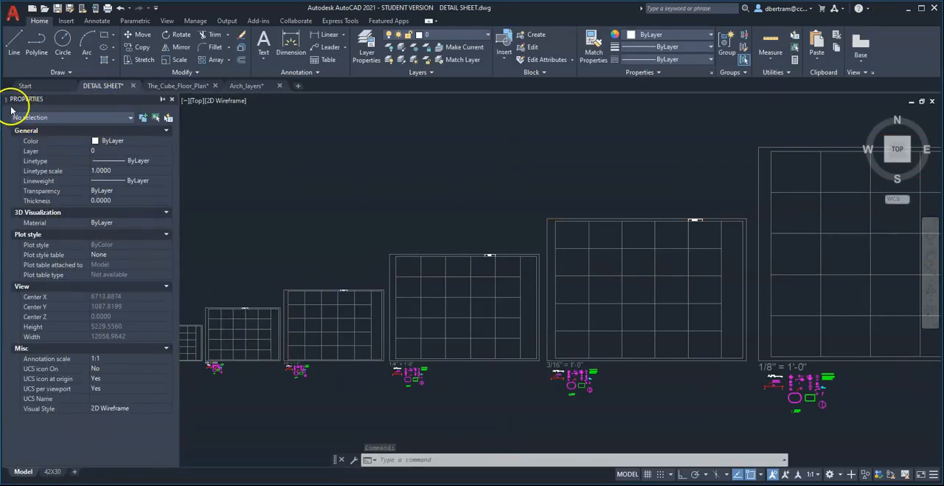
{"action": "left_click", "coordinate": [169, 99]}
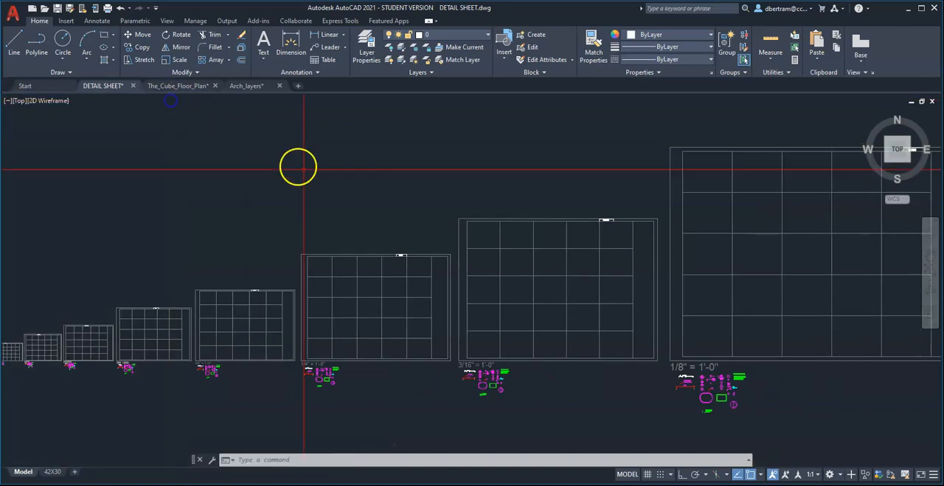
Examine the scale labels, symbols, text and dimension samples below the sheet outlines for the different drawing scales.
{"action": "scroll", "coordinate": [494, 292], "scroll_direction": "down", "scroll_amount": 2}
{"action": "scroll", "coordinate": [479, 322], "scroll_direction": "up", "scroll_amount": 2}
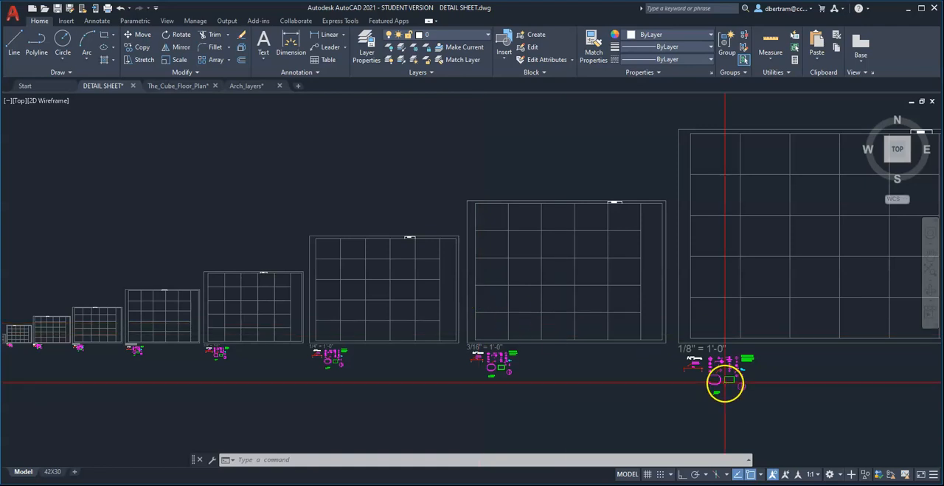
{"action": "scroll", "coordinate": [738, 384], "scroll_direction": "up", "scroll_amount": 5}
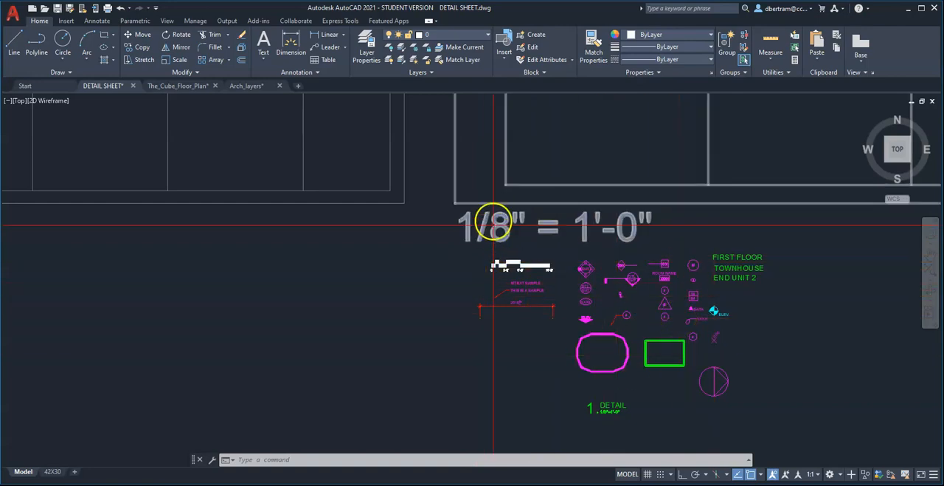
{"action": "scroll", "coordinate": [626, 279], "scroll_direction": "down", "scroll_amount": 4}
{"action": "scroll", "coordinate": [583, 269], "scroll_direction": "up", "scroll_amount": 4}
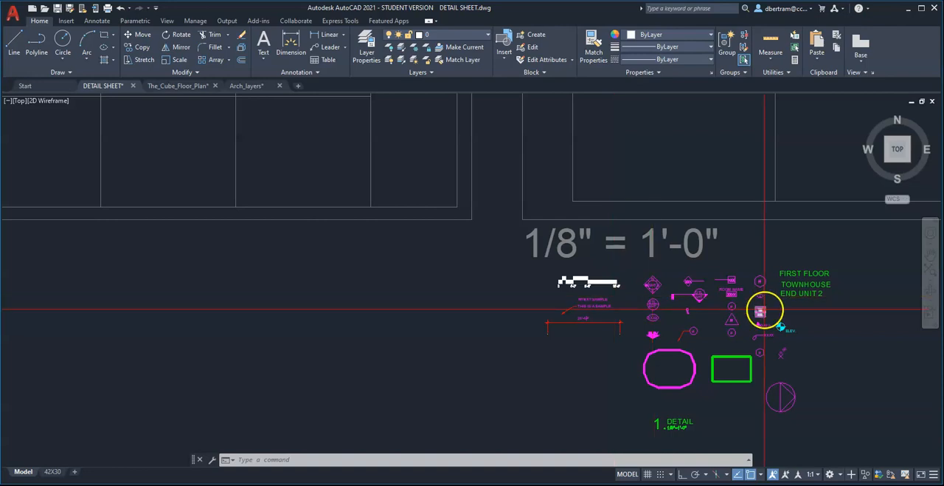
{"action": "scroll", "coordinate": [762, 309], "scroll_direction": "down", "scroll_amount": 6}
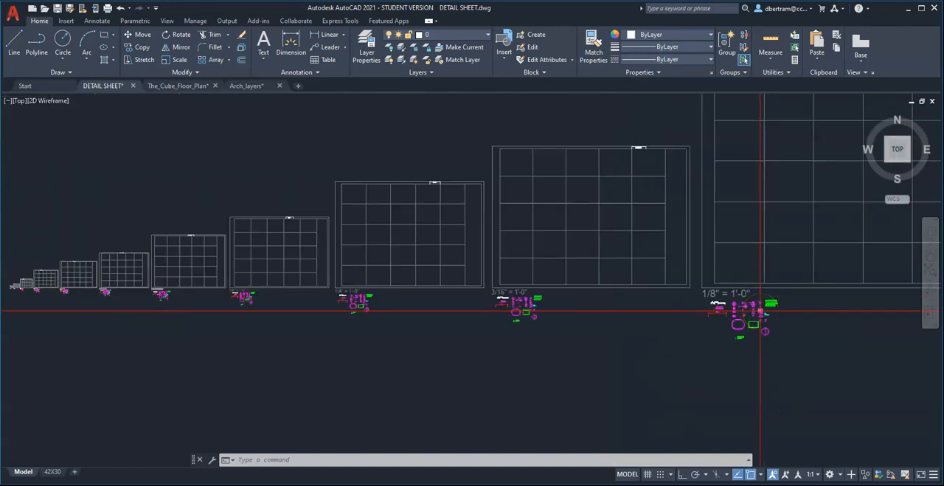
{"action": "scroll", "coordinate": [762, 310], "scroll_direction": "up", "scroll_amount": 2}
{"action": "scroll", "coordinate": [760, 310], "scroll_direction": "up", "scroll_amount": 2}
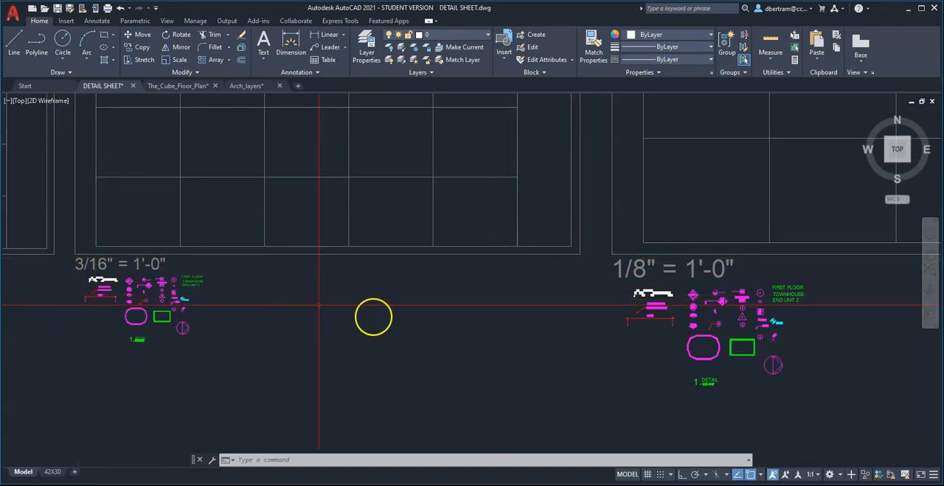
{"action": "scroll", "coordinate": [484, 340], "scroll_direction": "down", "scroll_amount": 7}
{"action": "scroll", "coordinate": [236, 331], "scroll_direction": "up", "scroll_amount": 8}
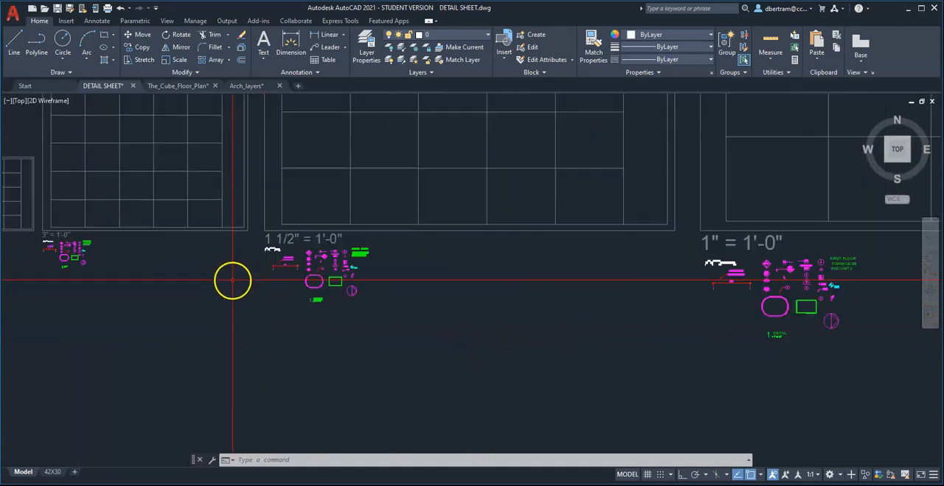
{"action": "scroll", "coordinate": [284, 249], "scroll_direction": "up", "scroll_amount": 2}
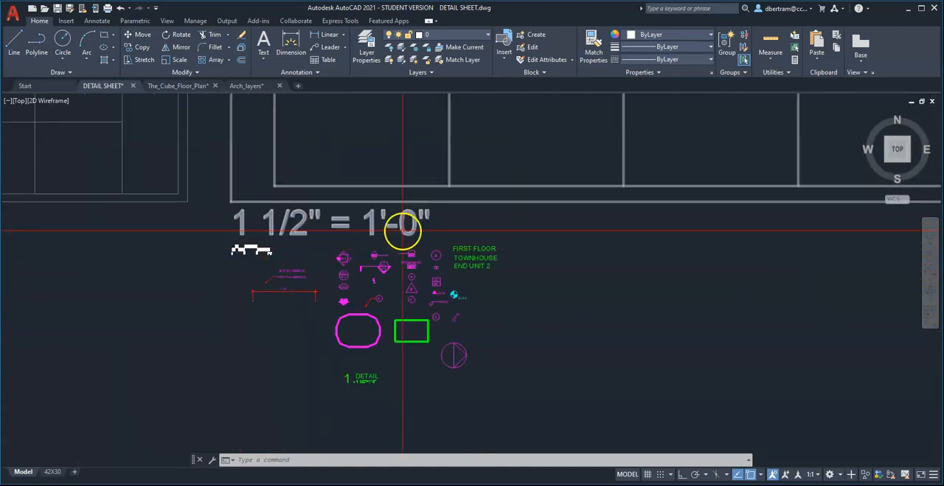
{"action": "scroll", "coordinate": [264, 280], "scroll_direction": "down", "scroll_amount": 6}
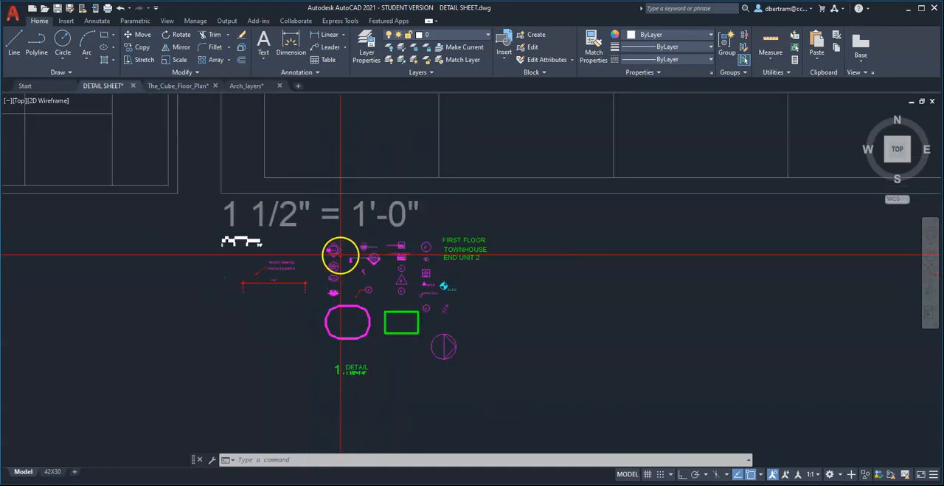
{"action": "scroll", "coordinate": [240, 272], "scroll_direction": "down", "scroll_amount": 1}
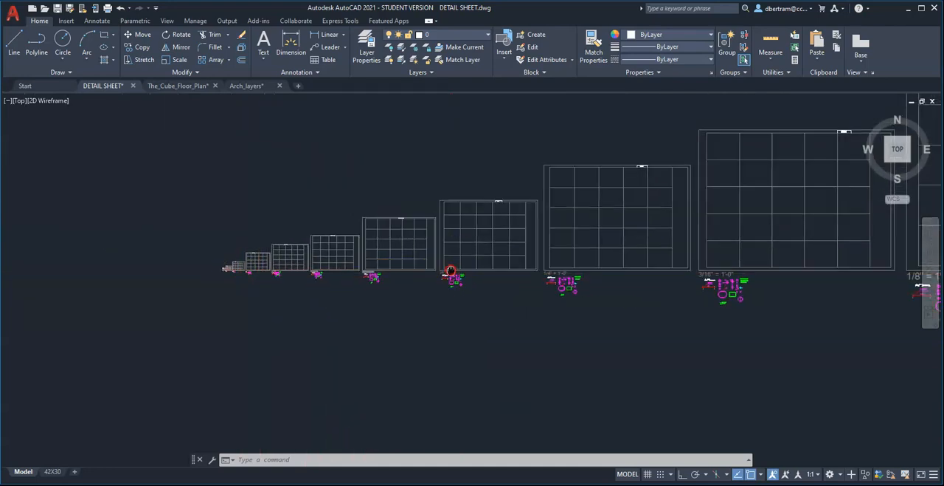
{"action": "scroll", "coordinate": [280, 301], "scroll_direction": "up", "scroll_amount": 1}
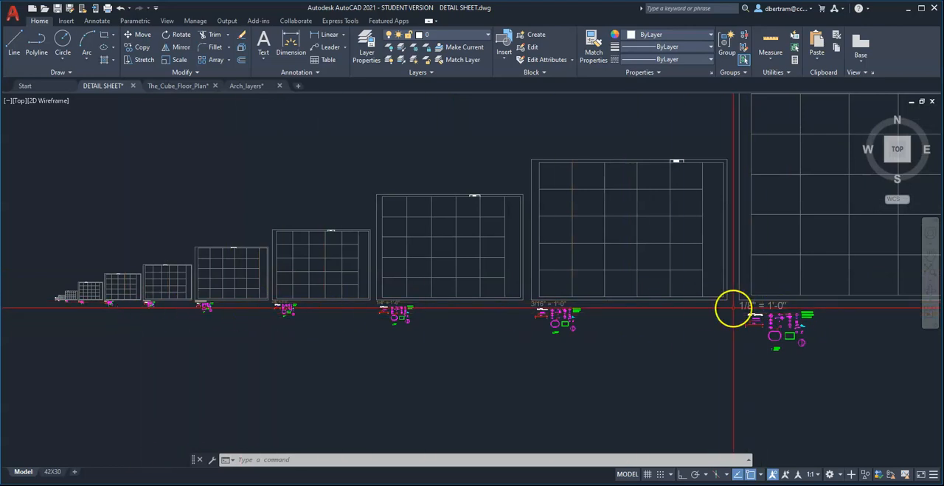
Copy the whole set of annotation symbols, dimension and text samples under 1/8" = 1'-0" to the clipboard.
{"action": "middle_click_drag", "start_coordinate": [733, 307], "coordinate": [611, 310]}
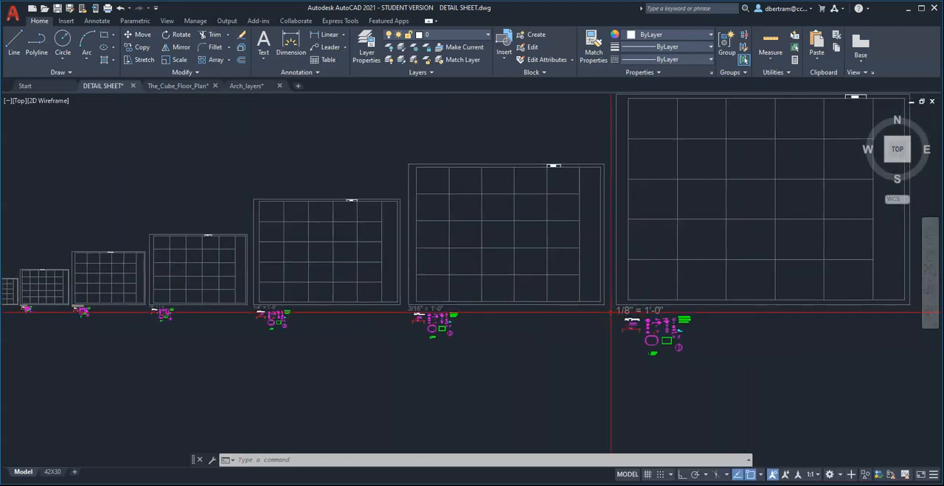
{"action": "middle_click_drag", "start_coordinate": [718, 334], "coordinate": [593, 348]}
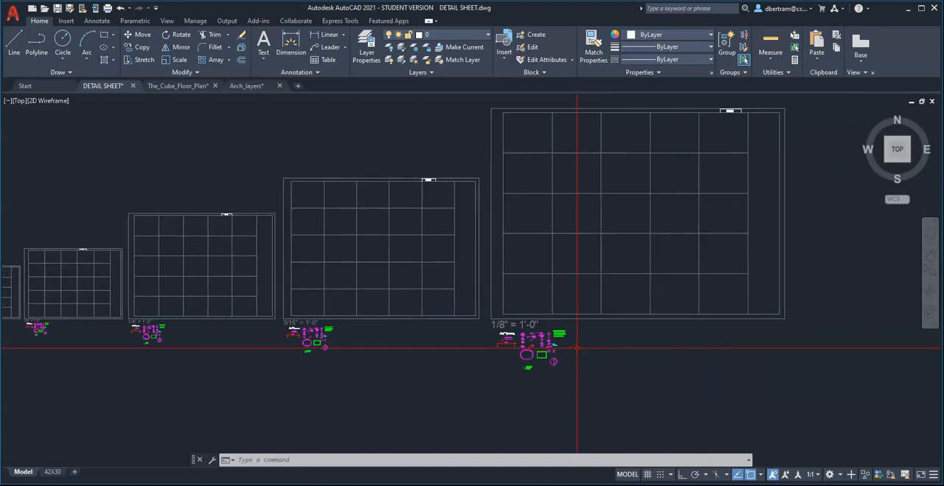
{"action": "scroll", "coordinate": [576, 346], "scroll_direction": "up", "scroll_amount": 2}
{"action": "scroll", "coordinate": [579, 345], "scroll_direction": "up", "scroll_amount": 4}
{"action": "middle_click_drag", "start_coordinate": [547, 261], "coordinate": [598, 218]}
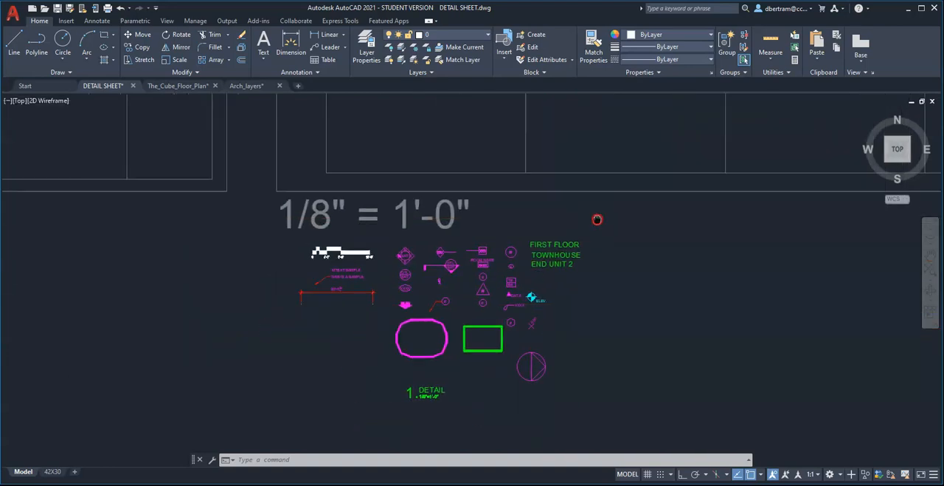
{"action": "scroll", "coordinate": [517, 354], "scroll_direction": "up", "scroll_amount": 2}
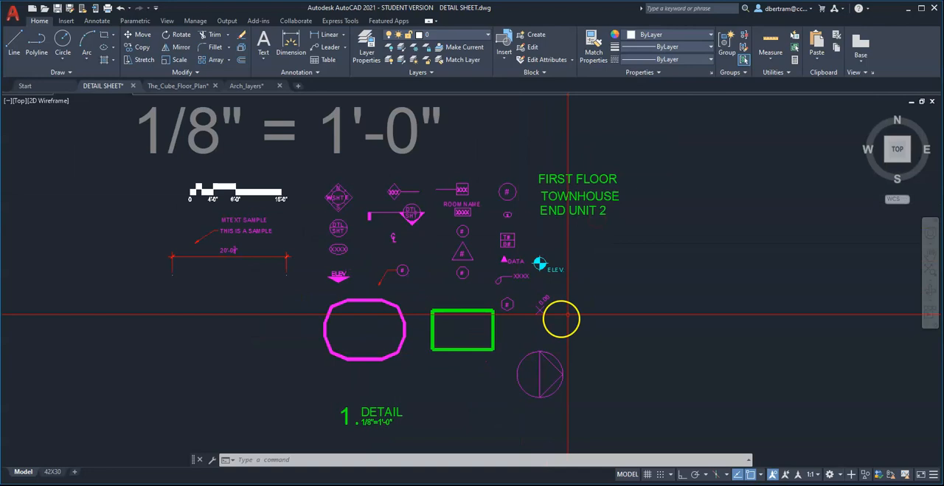
{"action": "scroll", "coordinate": [621, 289], "scroll_direction": "down", "scroll_amount": 2}
{"action": "scroll", "coordinate": [525, 331], "scroll_direction": "up", "scroll_amount": 2}
{"action": "key", "text": "ctrl+c"}
{"action": "left_click", "coordinate": [154, 135]}
{"action": "left_click", "coordinate": [755, 413]}
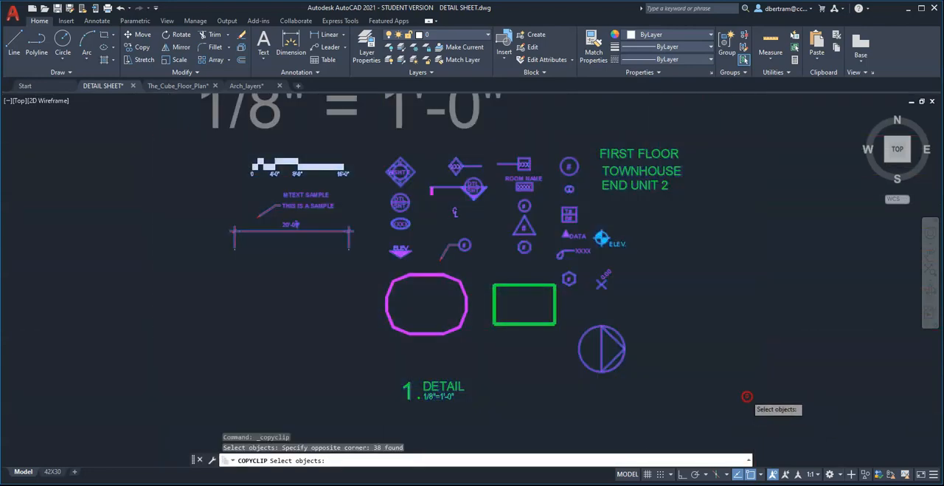
{"action": "key", "text": "Return"}
Paste the copied annotation set into The_Cube_Floor_Plan model space, beside the rectangle framing the floor plan.
{"action": "key", "text": "ctrl+Tab"}
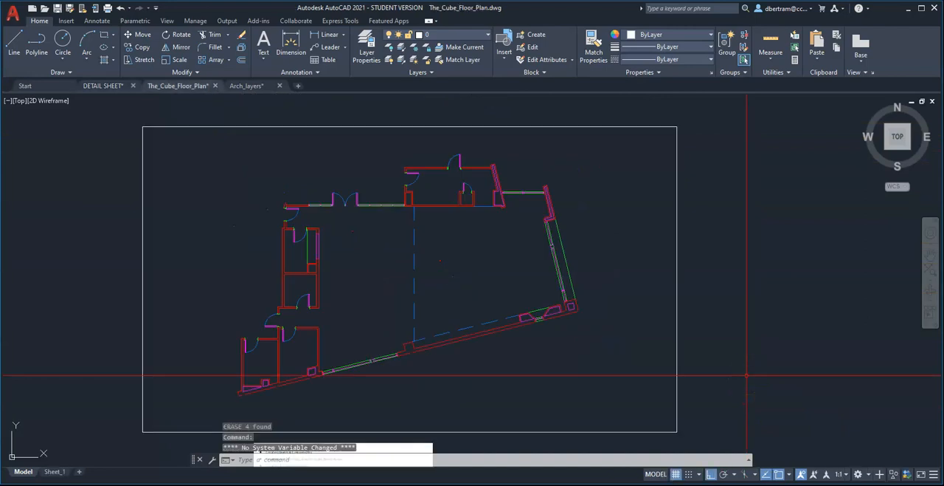
{"action": "key", "text": "ctrl+v"}
{"action": "scroll", "coordinate": [678, 358], "scroll_direction": "down", "scroll_amount": 4}
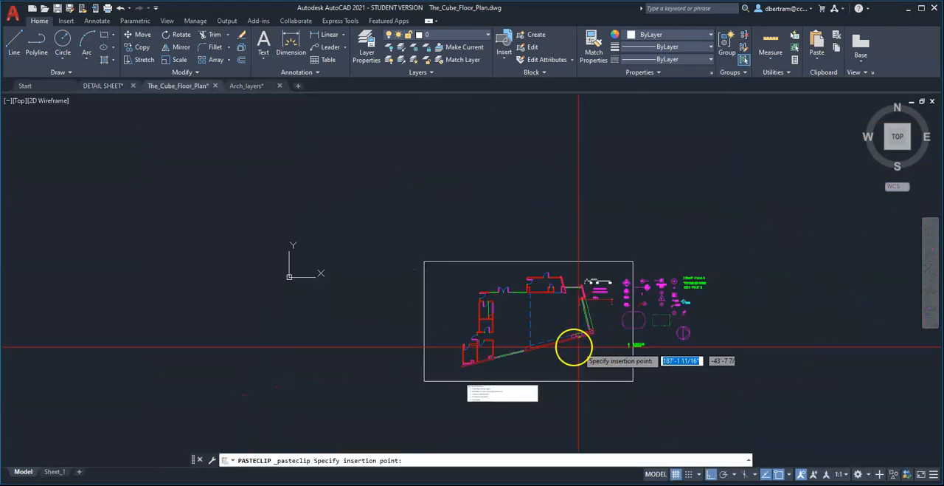
{"action": "scroll", "coordinate": [632, 352], "scroll_direction": "up", "scroll_amount": 2}
{"action": "left_click", "coordinate": [604, 344]}
{"action": "scroll", "coordinate": [759, 402], "scroll_direction": "down", "scroll_amount": 2}
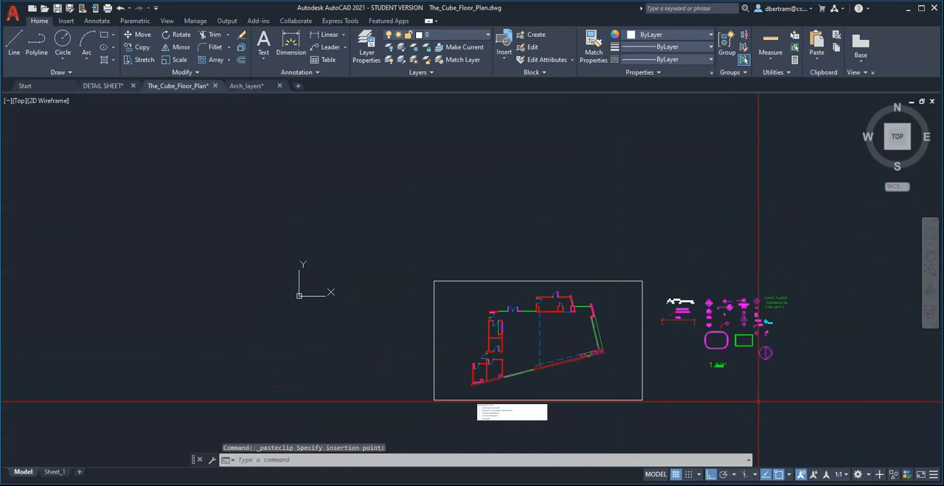
Copy the 1. DETAIL label with Ortho off to the lower-left corner inside the frame, below the floor plan.
{"action": "scroll", "coordinate": [756, 402], "scroll_direction": "up", "scroll_amount": 2}
{"action": "middle_click_drag", "start_coordinate": [750, 401], "coordinate": [717, 354]}
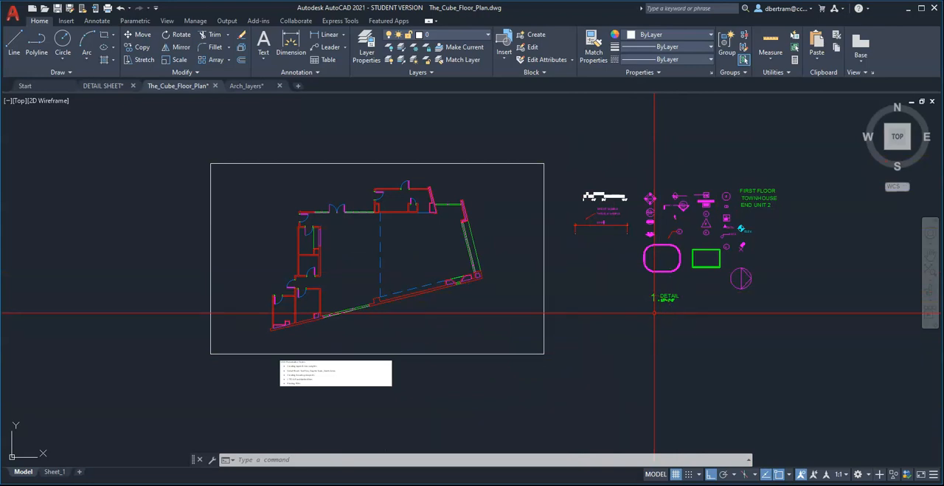
{"action": "type", "text": "c"}
{"action": "key", "text": "Return"}
{"action": "left_click", "coordinate": [664, 310]}
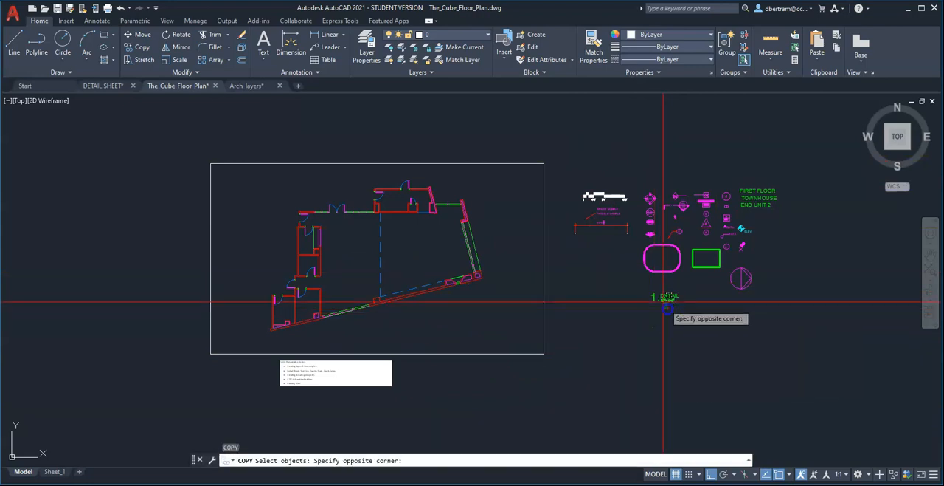
{"action": "left_click", "coordinate": [663, 298]}
{"action": "key", "text": "Return"}
{"action": "left_click", "coordinate": [663, 310]}
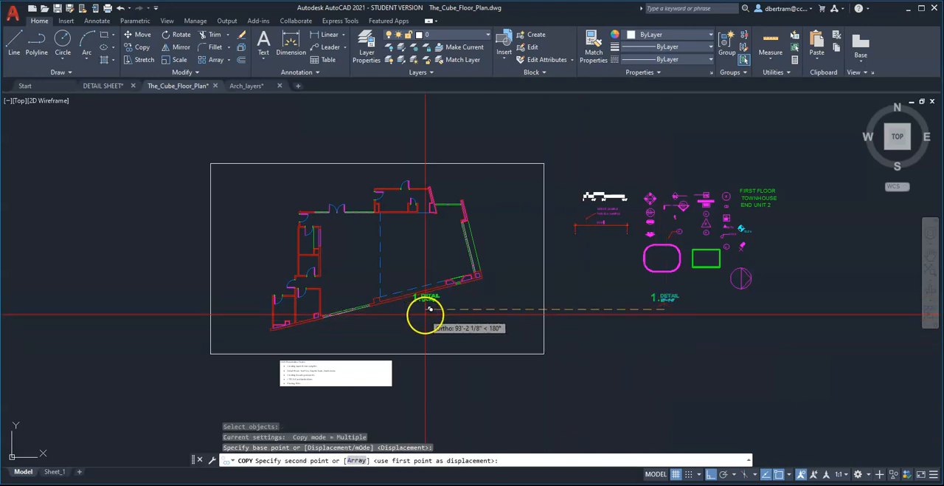
{"action": "key", "text": "F8"}
{"action": "scroll", "coordinate": [274, 348], "scroll_direction": "up", "scroll_amount": 6}
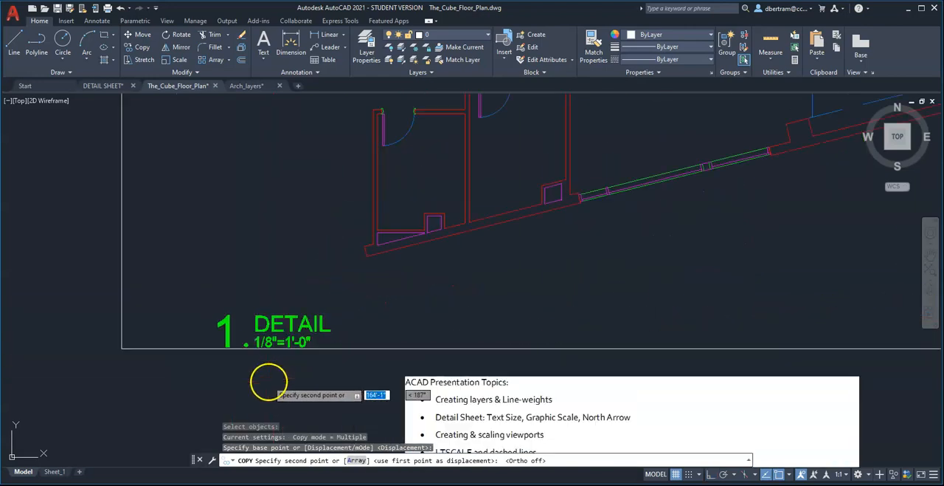
{"action": "left_click", "coordinate": [290, 346]}
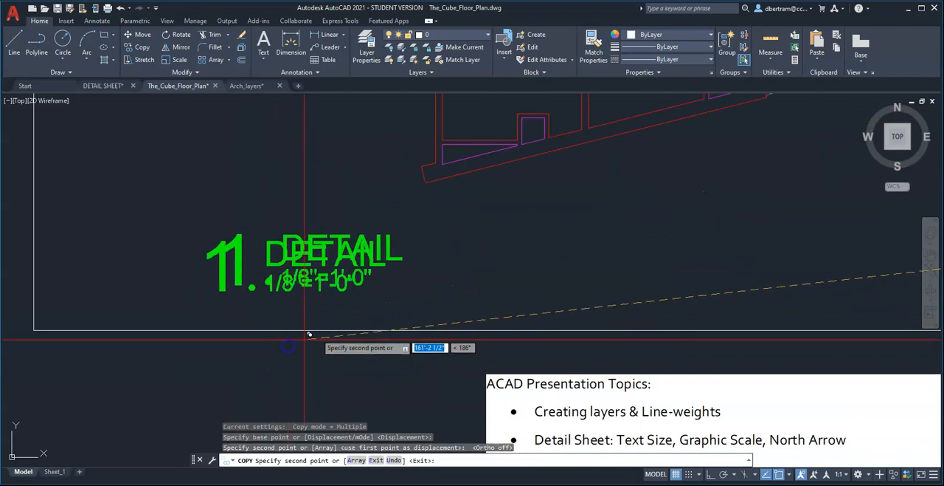
{"action": "key", "text": "Escape"}
Change the copied label's NAME attribute to Floor Plan.
{"action": "double_click", "coordinate": [369, 260]}
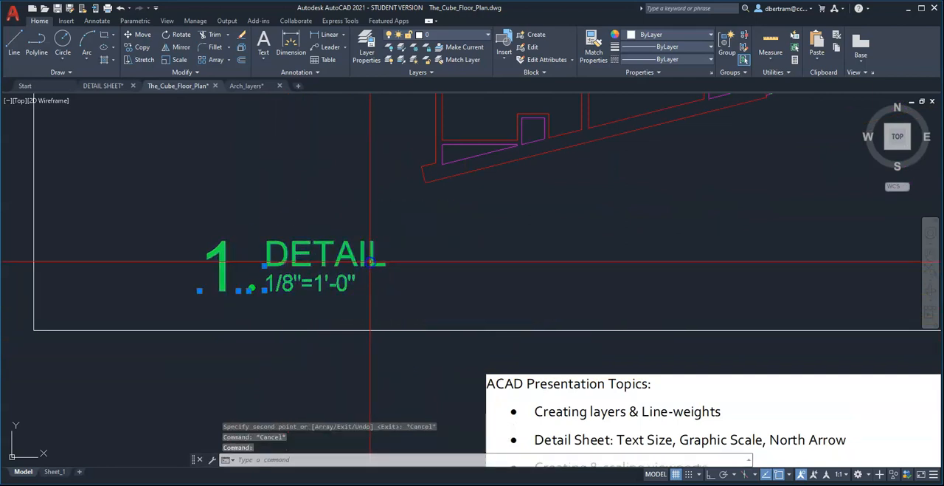
{"action": "type", "text": "Floor Plan"}
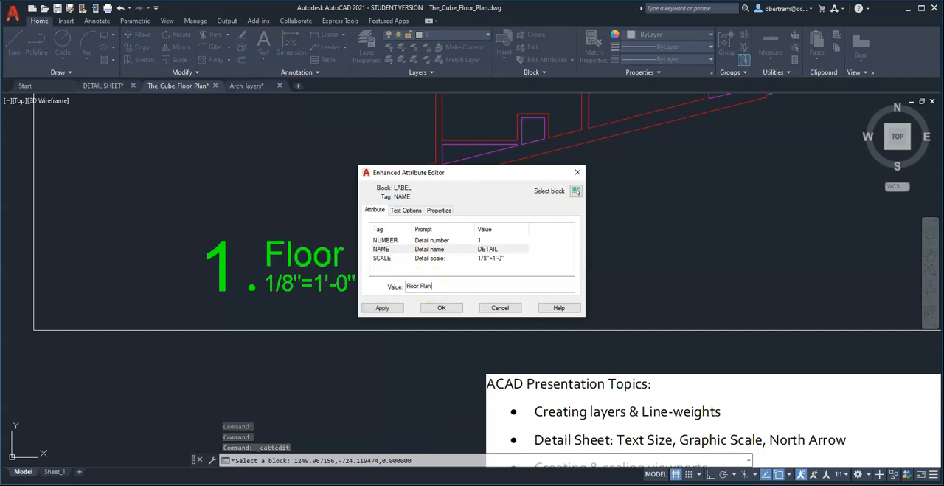
{"action": "left_click", "coordinate": [442, 308]}
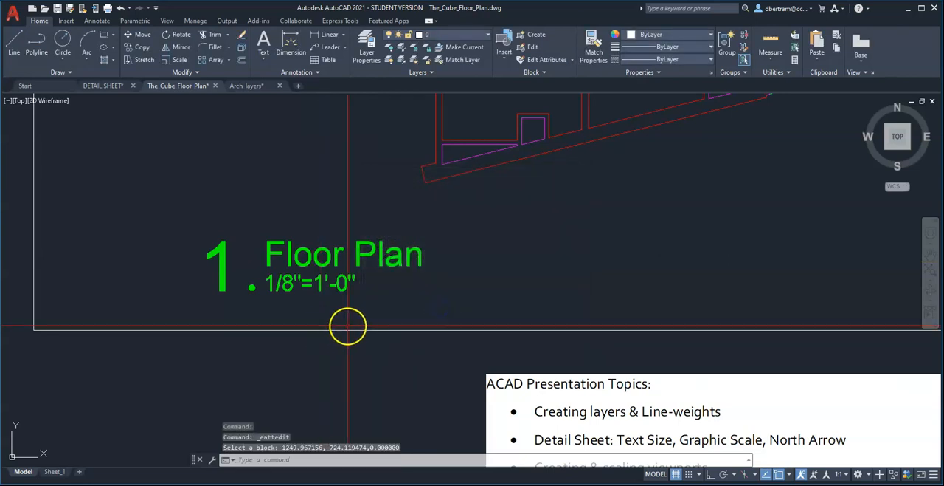
{"action": "scroll", "coordinate": [295, 324], "scroll_direction": "down", "scroll_amount": 8}
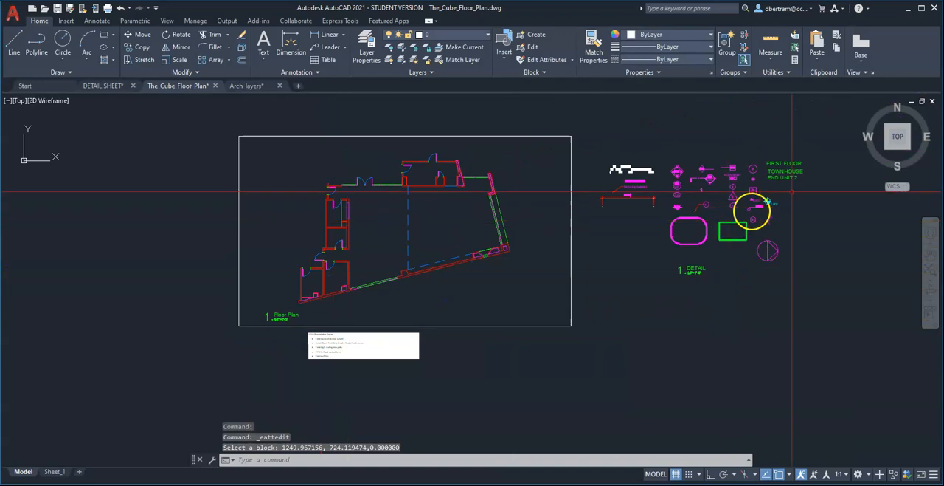
{"action": "scroll", "coordinate": [752, 207], "scroll_direction": "up", "scroll_amount": 5}
{"action": "scroll", "coordinate": [658, 315], "scroll_direction": "down", "scroll_amount": 2}
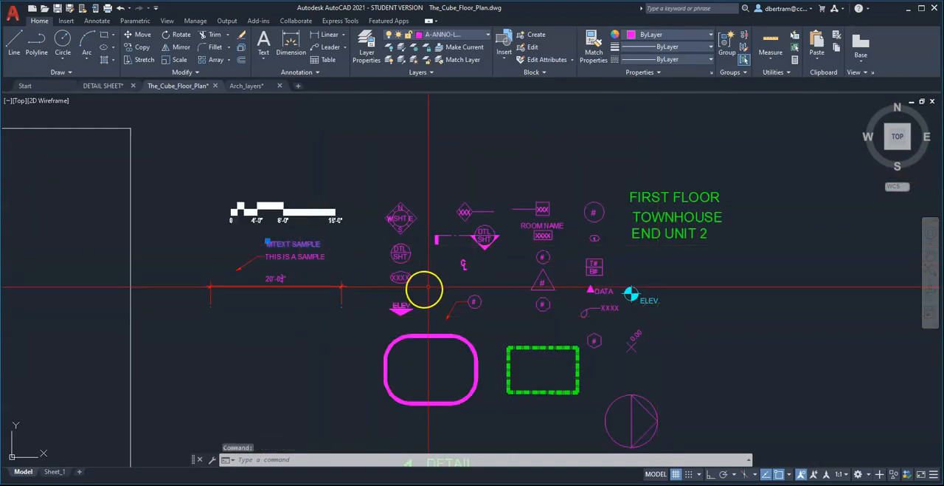
{"action": "key", "text": "Escape"}
{"action": "key", "text": "Escape"}
{"action": "left_click", "coordinate": [672, 197]}
{"action": "key", "text": "Escape"}
{"action": "key", "text": "Escape"}
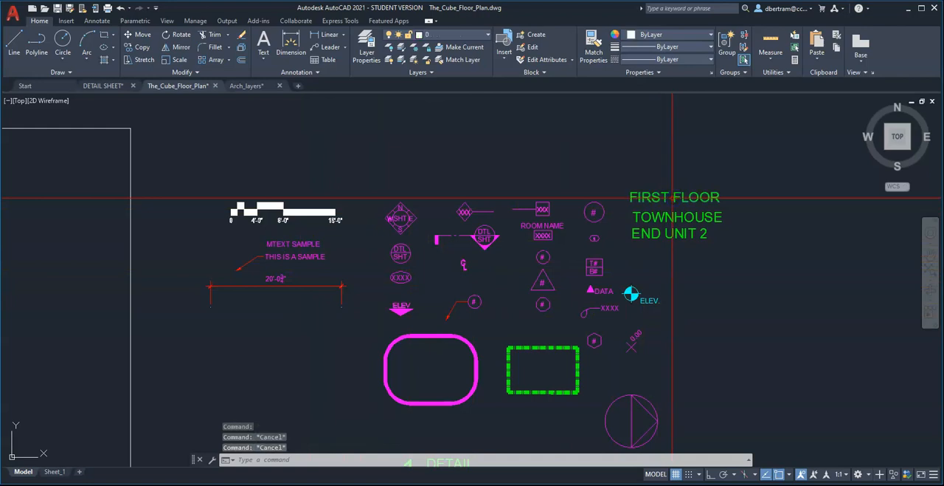
Copy the FIRST FLOOR title text from the annotation set to the lower-right area inside the floor plan's frame.
{"action": "type", "text": "o"}
{"action": "key", "text": "Return"}
{"action": "left_click", "coordinate": [680, 206]}
{"action": "left_click", "coordinate": [662, 194]}
{"action": "key", "text": "Return"}
{"action": "left_click", "coordinate": [672, 199]}
{"action": "scroll", "coordinate": [738, 204], "scroll_direction": "down", "scroll_amount": 5}
{"action": "scroll", "coordinate": [583, 278], "scroll_direction": "up", "scroll_amount": 5}
{"action": "scroll", "coordinate": [584, 238], "scroll_direction": "down", "scroll_amount": 1}
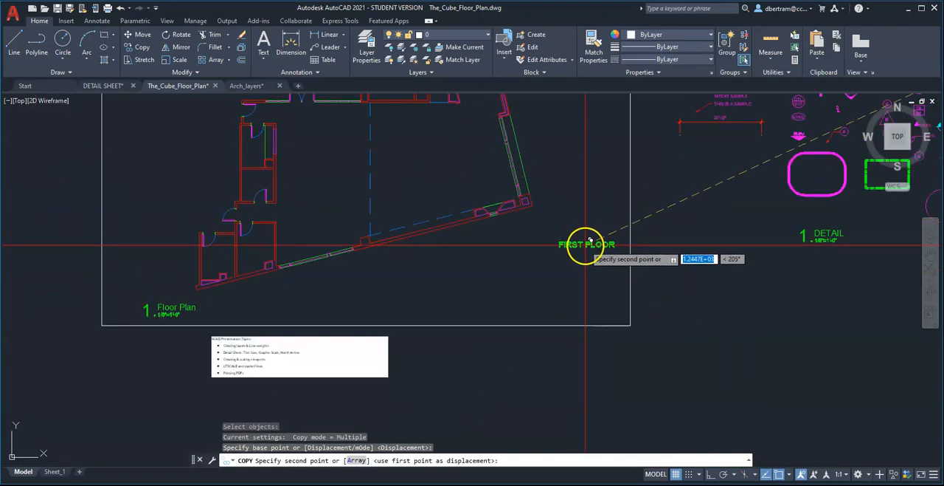
{"action": "scroll", "coordinate": [587, 243], "scroll_direction": "up", "scroll_amount": 2}
{"action": "key", "text": "Escape"}
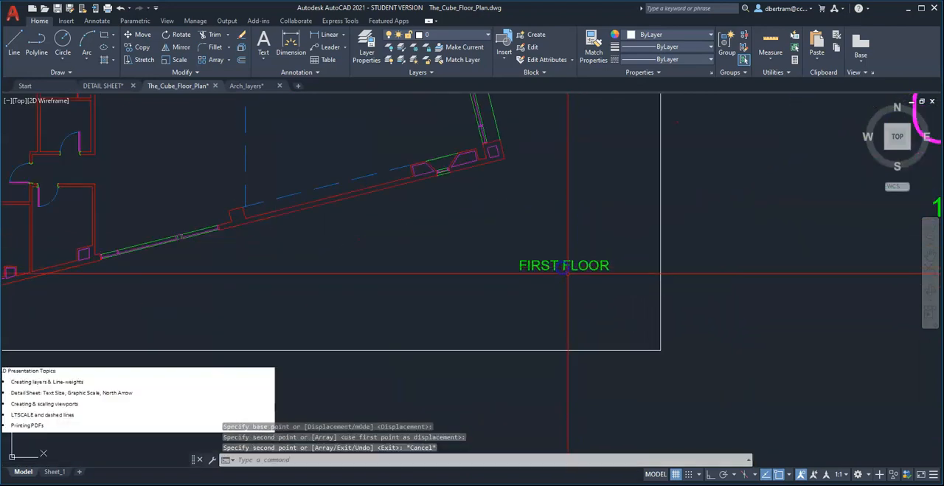
{"action": "key", "text": "Escape"}
Replace the copied FIRST FLOOR text with the author's full name followed by ", RA", and start a second line.
{"action": "left_click", "coordinate": [565, 265]}
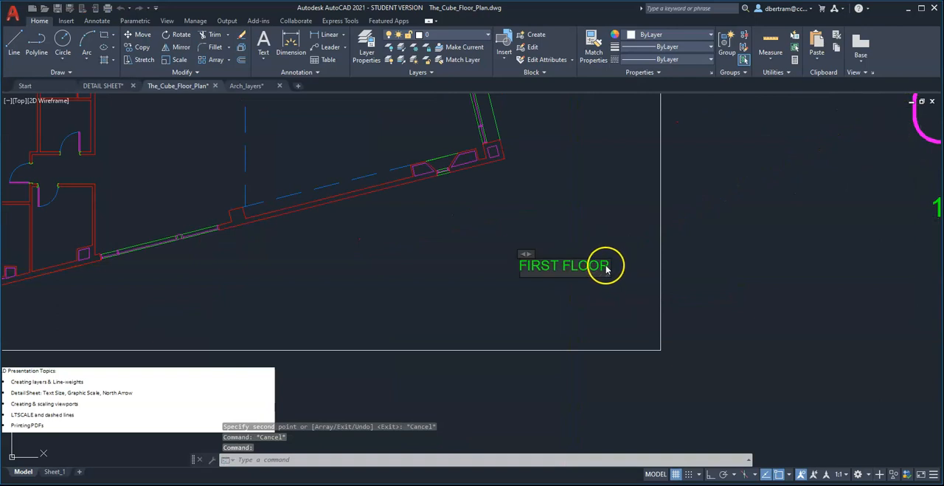
{"action": "double_click", "coordinate": [606, 267]}
{"action": "left_click_drag", "start_coordinate": [607, 267], "coordinate": [438, 265]}
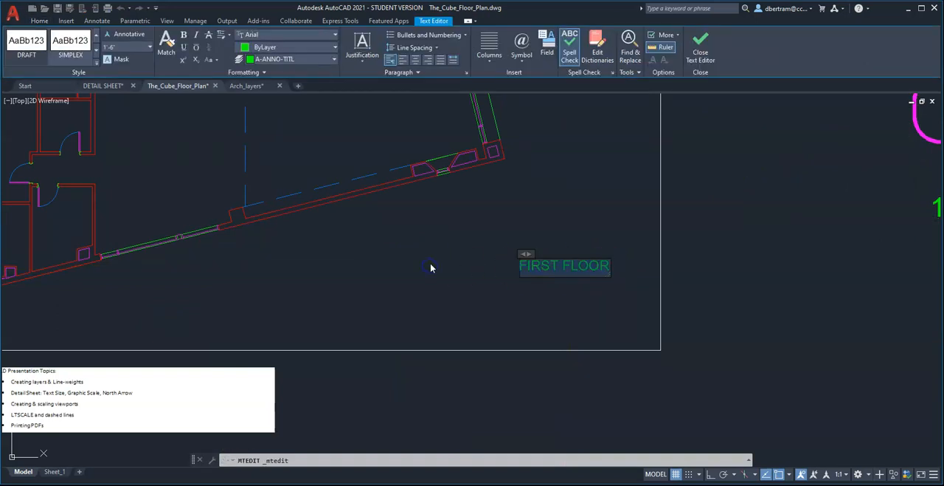
{"action": "type", "text": "David Bertra"}
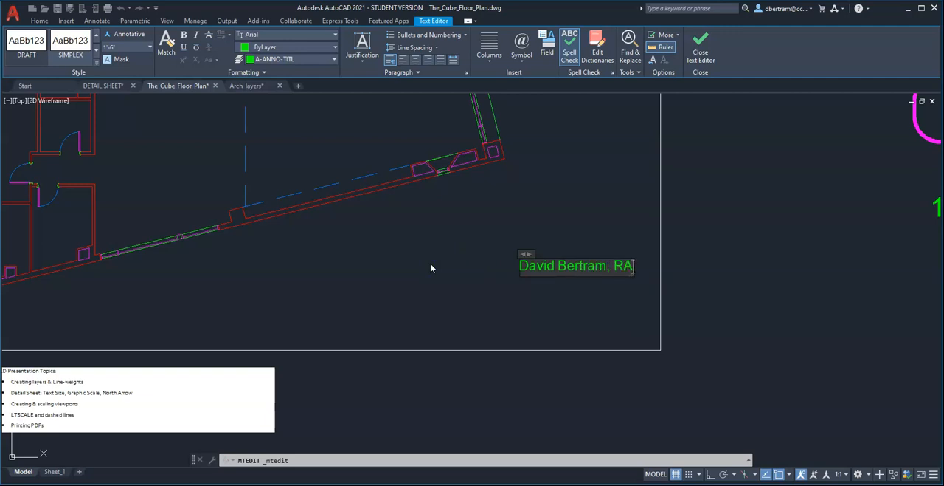
{"action": "type", "text": "m, RA"}
{"action": "key", "text": "Return"}
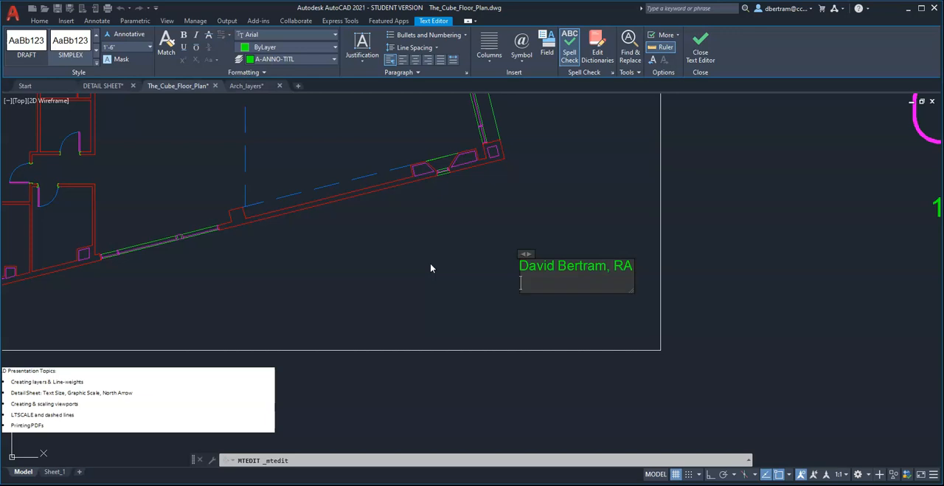
Enter The Cube as the second line of the title text, below the author's name.
{"action": "type", "text": "Class"}
{"action": "key", "text": "BackSpace"}
{"action": "key", "text": "BackSpace"}
{"action": "key", "text": "BackSpace"}
{"action": "key", "text": "BackSpace"}
{"action": "key", "text": "BackSpace"}
{"action": "type", "text": "The Bu"}
{"action": "key", "text": "BackSpace"}
{"action": "key", "text": "BackSpace"}
{"action": "key", "text": "BackSpace"}
{"action": "type", "text": "Cube"}
{"action": "key", "text": "Return"}
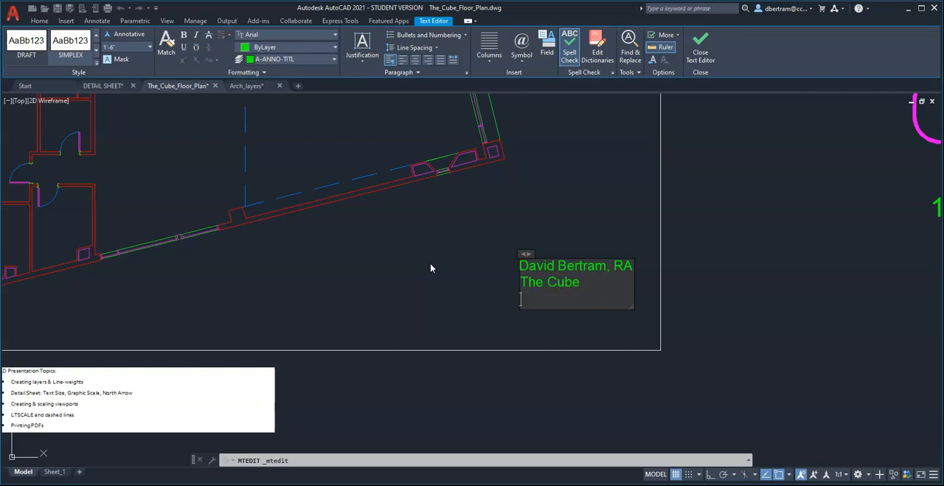
Add Class Name and Term as the third and fourth lines, and finish editing the title text.
{"action": "type", "text": "Class Name"}
{"action": "key", "text": "Return"}
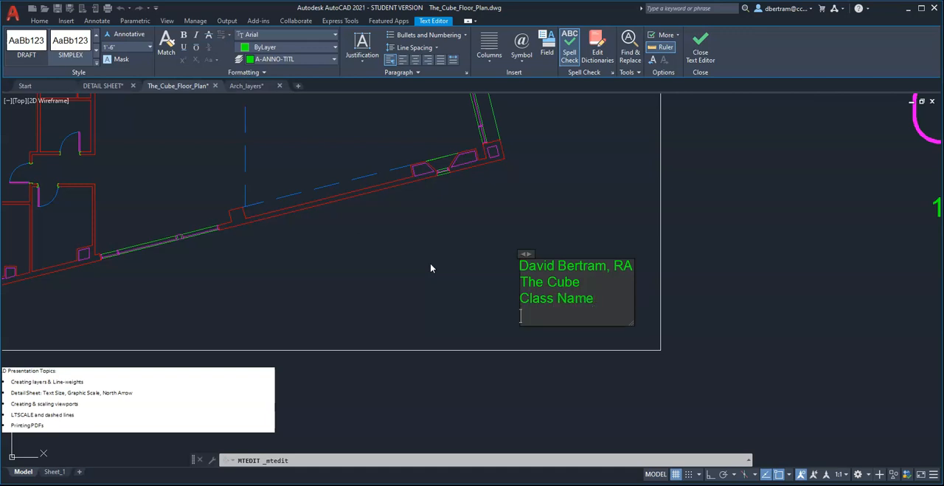
{"action": "type", "text": "Term"}
{"action": "left_click", "coordinate": [443, 281]}
{"action": "scroll", "coordinate": [617, 337], "scroll_direction": "down", "scroll_amount": 6}
{"action": "scroll", "coordinate": [618, 337], "scroll_direction": "up", "scroll_amount": 2}
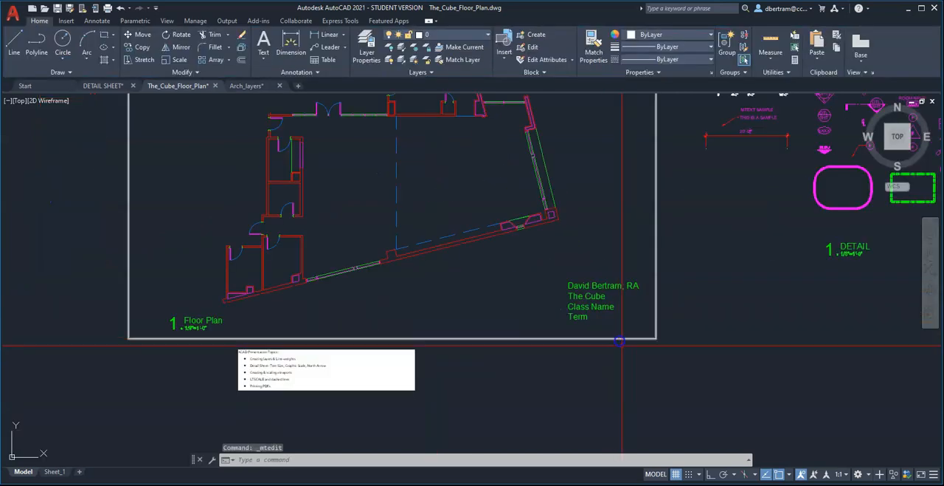
Right-justify the four-line title text inside the floor plan's frame.
{"action": "left_click", "coordinate": [604, 313]}
{"action": "double_click", "coordinate": [605, 313]}
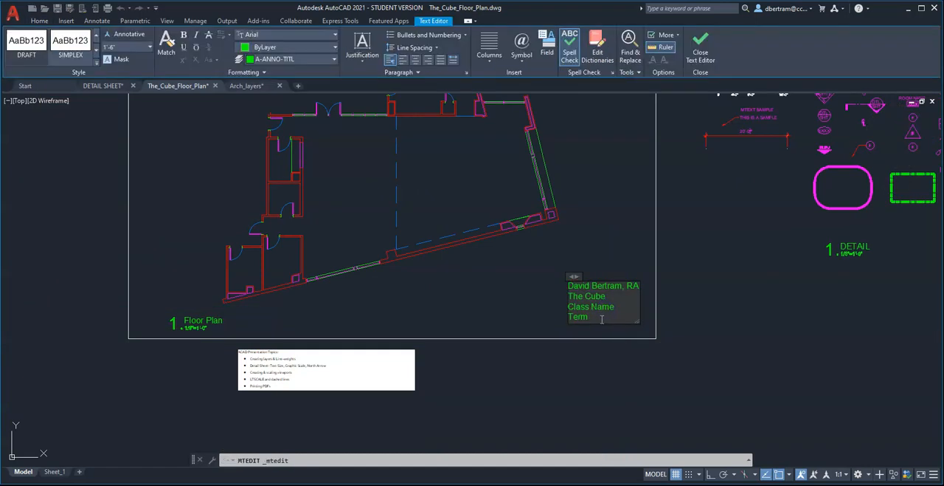
{"action": "left_click", "coordinate": [428, 60]}
{"action": "left_click", "coordinate": [616, 236]}
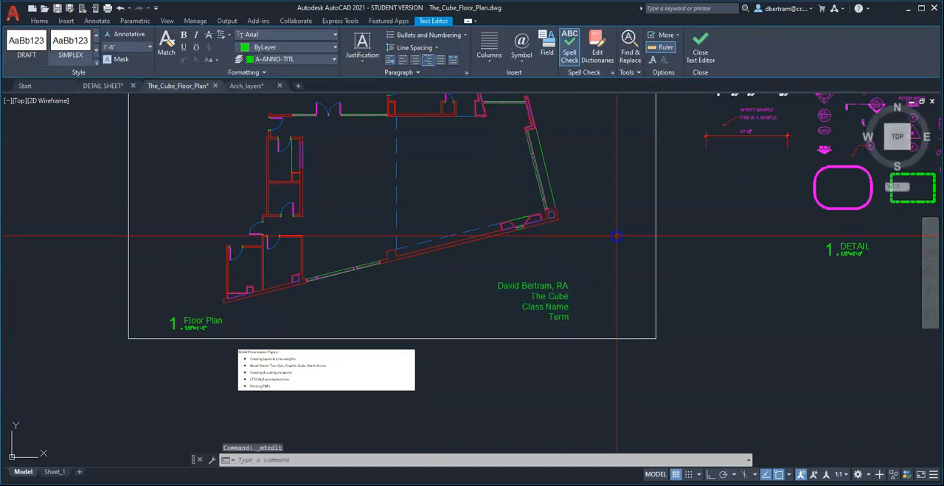
Move the right-justified title text into the lower-right corner of the frame with Ortho off.
{"action": "type", "text": "m"}
{"action": "key", "text": "Return"}
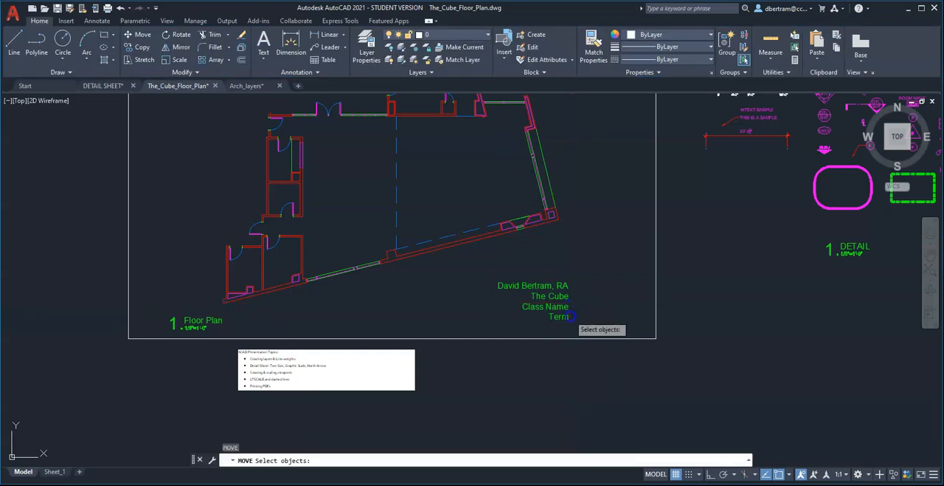
{"action": "double_click", "coordinate": [561, 304]}
{"action": "key", "text": "Return"}
{"action": "left_click", "coordinate": [533, 377]}
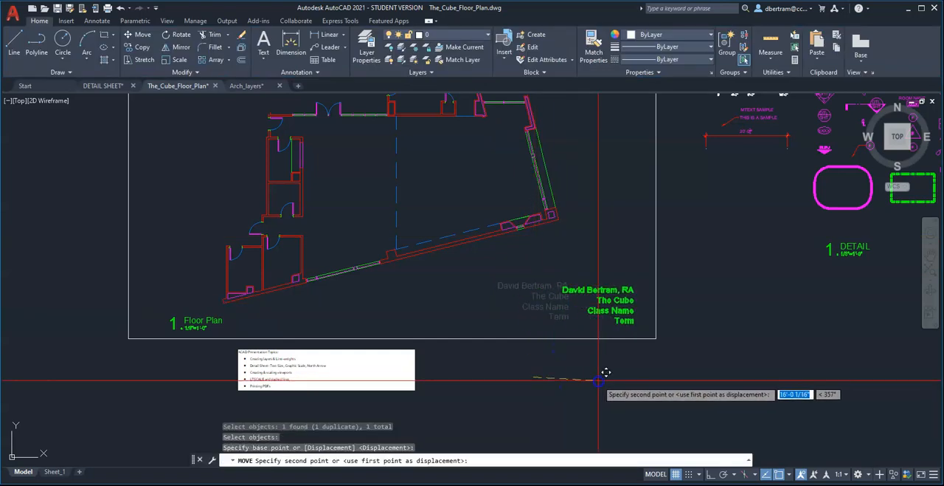
{"action": "left_click", "coordinate": [601, 381]}
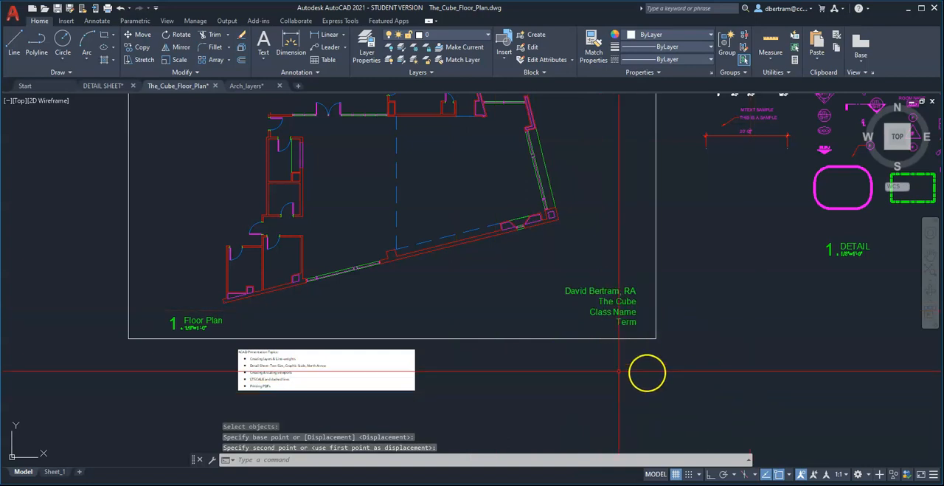
Move the whole floor plan linework slightly up and to the right inside the frame, without its label and title text.
{"action": "scroll", "coordinate": [337, 342], "scroll_direction": "down", "scroll_amount": 3}
{"action": "scroll", "coordinate": [384, 338], "scroll_direction": "up", "scroll_amount": 3}
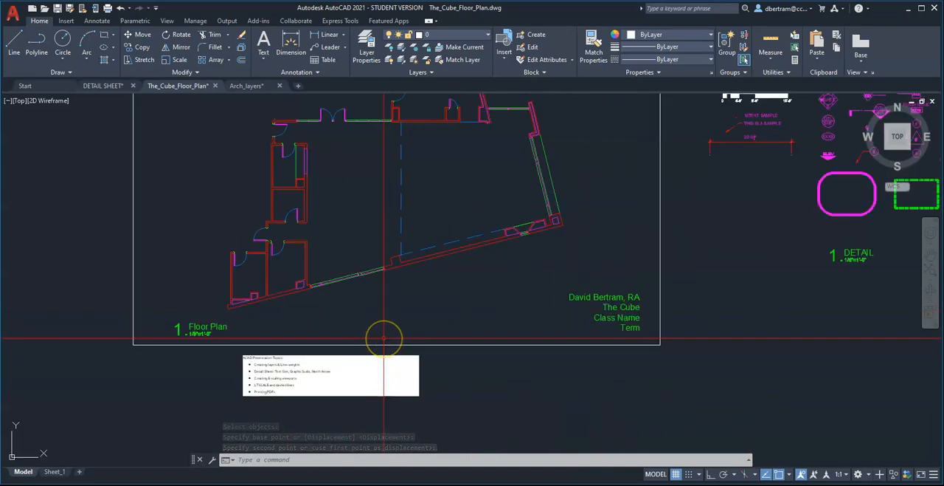
{"action": "type", "text": "m"}
{"action": "key", "text": "Return"}
{"action": "scroll", "coordinate": [251, 177], "scroll_direction": "down", "scroll_amount": 2}
{"action": "left_click", "coordinate": [228, 109]}
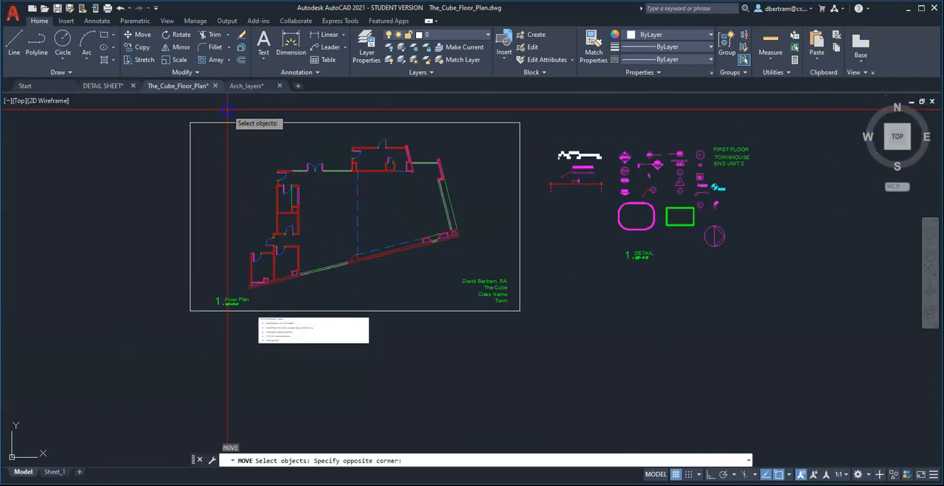
{"action": "left_click", "coordinate": [467, 298]}
{"action": "scroll", "coordinate": [406, 291], "scroll_direction": "up", "scroll_amount": 2}
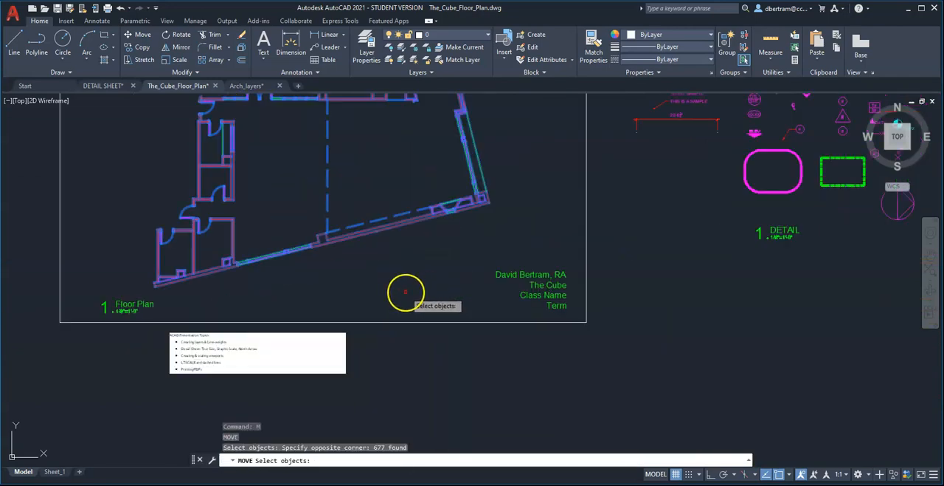
{"action": "scroll", "coordinate": [405, 291], "scroll_direction": "down", "scroll_amount": 2}
{"action": "key", "text": "Return"}
{"action": "left_click", "coordinate": [420, 298]}
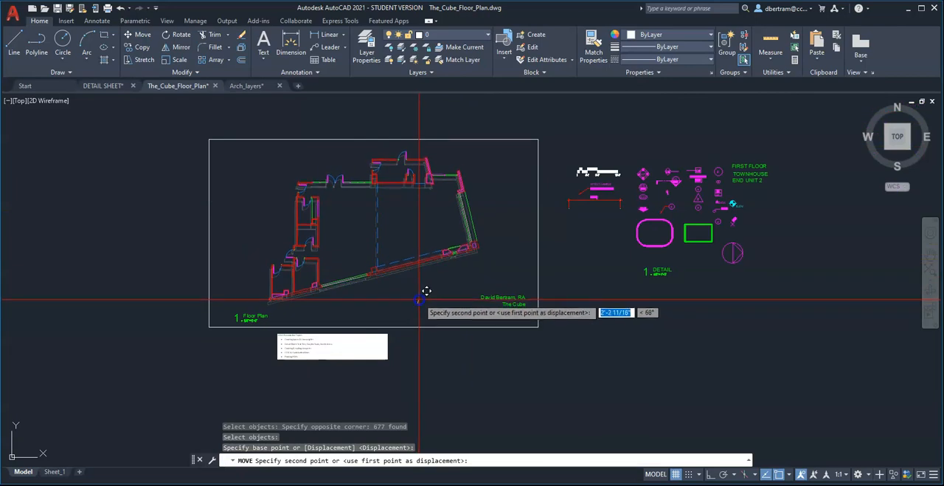
{"action": "left_click", "coordinate": [426, 292]}
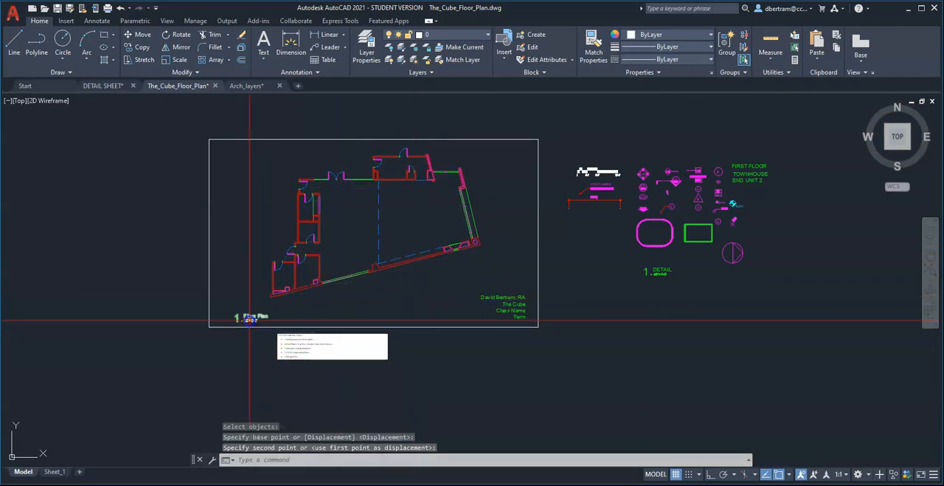
Move the Floor Plan label slightly closer to the frame's left edge, in the lower-left corner.
{"action": "scroll", "coordinate": [251, 319], "scroll_direction": "up", "scroll_amount": 2}
{"action": "key", "text": "Return"}
{"action": "left_click", "coordinate": [292, 317]}
{"action": "left_click", "coordinate": [261, 303]}
{"action": "key", "text": "Return"}
{"action": "left_click", "coordinate": [256, 270]}
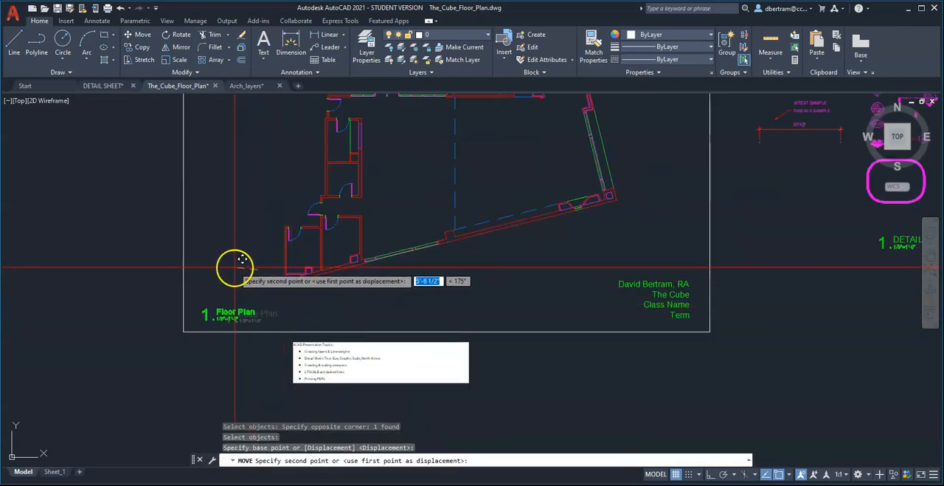
{"action": "left_click", "coordinate": [230, 262]}
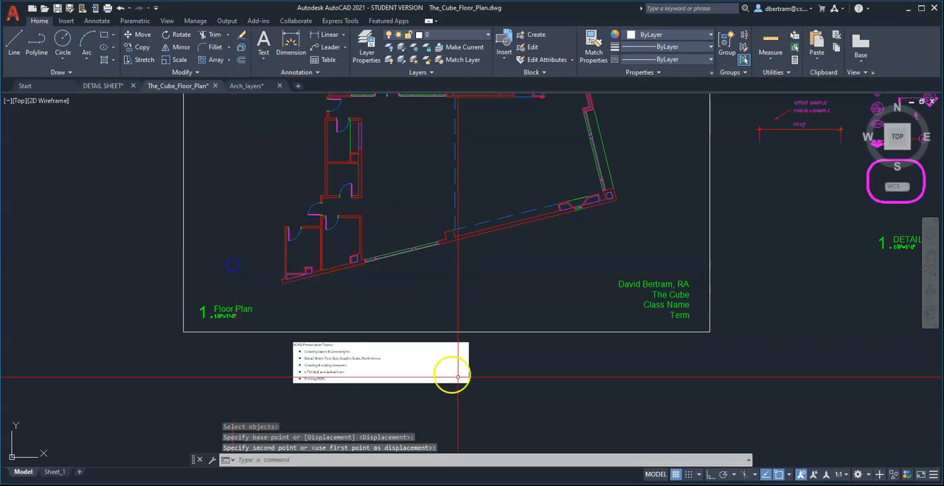
Copy the circular north arrow symbol from the annotation set to the upper-left corner inside the frame.
{"action": "scroll", "coordinate": [478, 325], "scroll_direction": "down", "scroll_amount": 3}
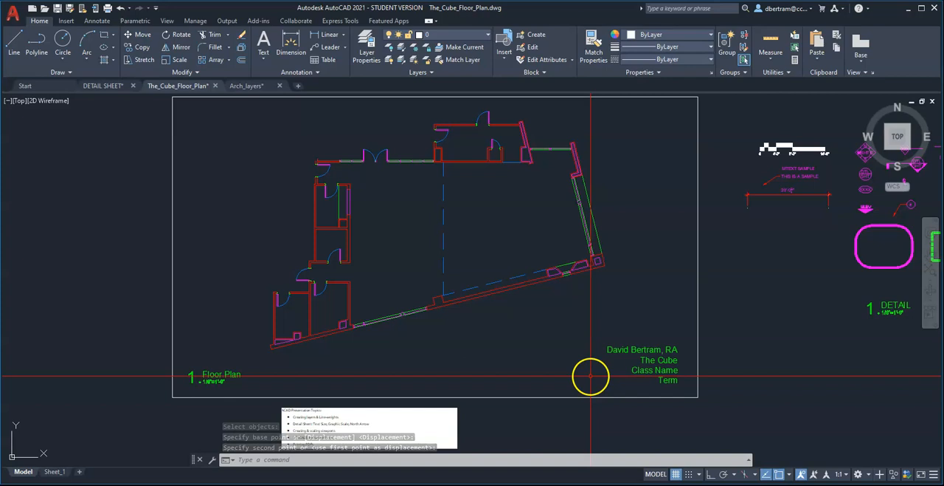
{"action": "scroll", "coordinate": [424, 341], "scroll_direction": "down", "scroll_amount": 2}
{"action": "scroll", "coordinate": [797, 305], "scroll_direction": "up", "scroll_amount": 5}
{"action": "type", "text": "co"}
{"action": "key", "text": "Return"}
{"action": "left_click", "coordinate": [794, 342]}
{"action": "left_click", "coordinate": [703, 261]}
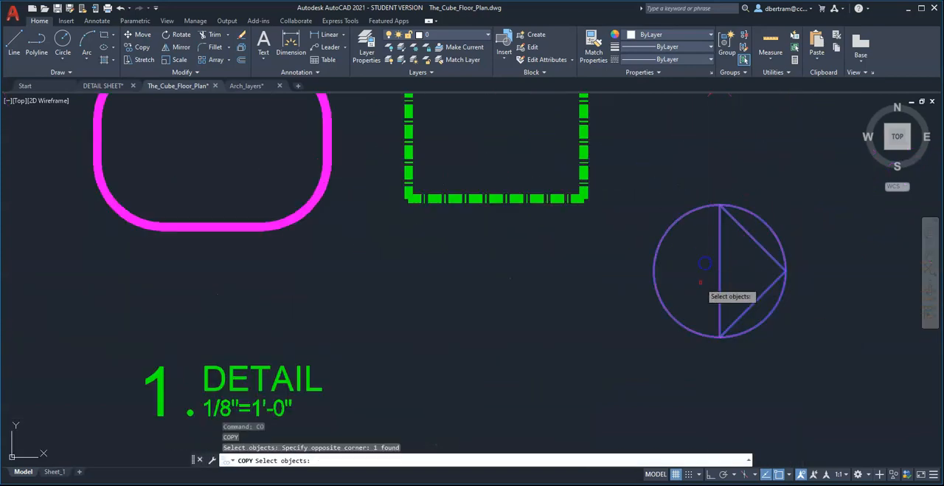
{"action": "key", "text": "Return"}
{"action": "left_click", "coordinate": [704, 296]}
{"action": "scroll", "coordinate": [736, 333], "scroll_direction": "down", "scroll_amount": 5}
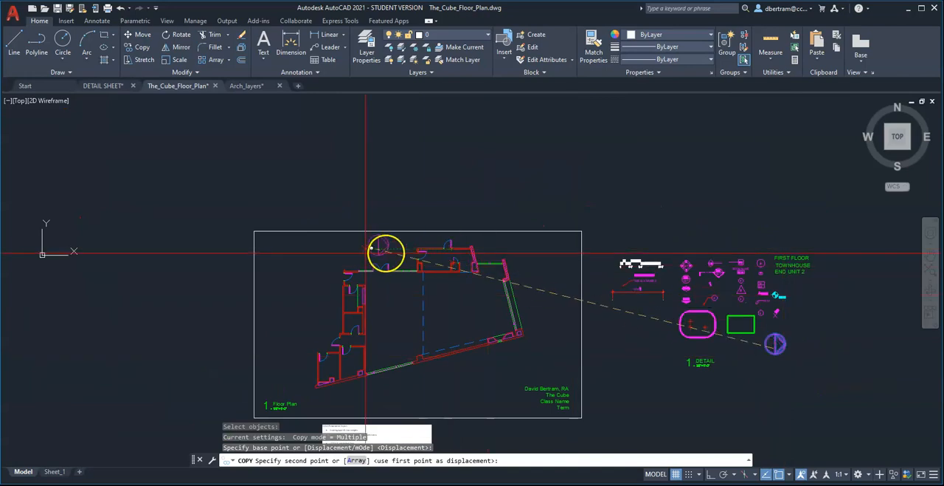
{"action": "scroll", "coordinate": [276, 255], "scroll_direction": "up", "scroll_amount": 4}
{"action": "left_click", "coordinate": [279, 235]}
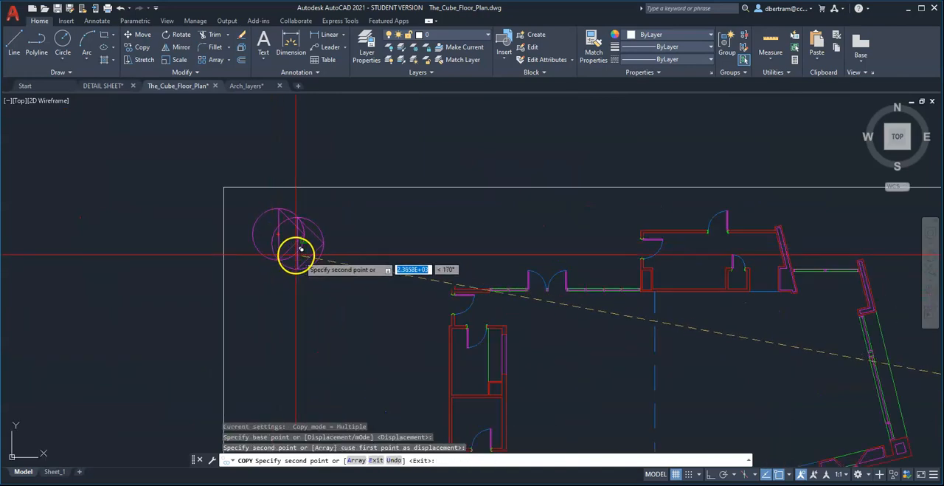
{"action": "key", "text": "Escape"}
{"action": "key", "text": "Escape"}
Rotate the copied north arrow 90 degrees about its center so that it points up.
{"action": "type", "text": "ro"}
{"action": "key", "text": "Return"}
{"action": "left_click", "coordinate": [325, 254]}
{"action": "left_click", "coordinate": [297, 241]}
{"action": "key", "text": "Return"}
{"action": "left_click", "coordinate": [278, 234]}
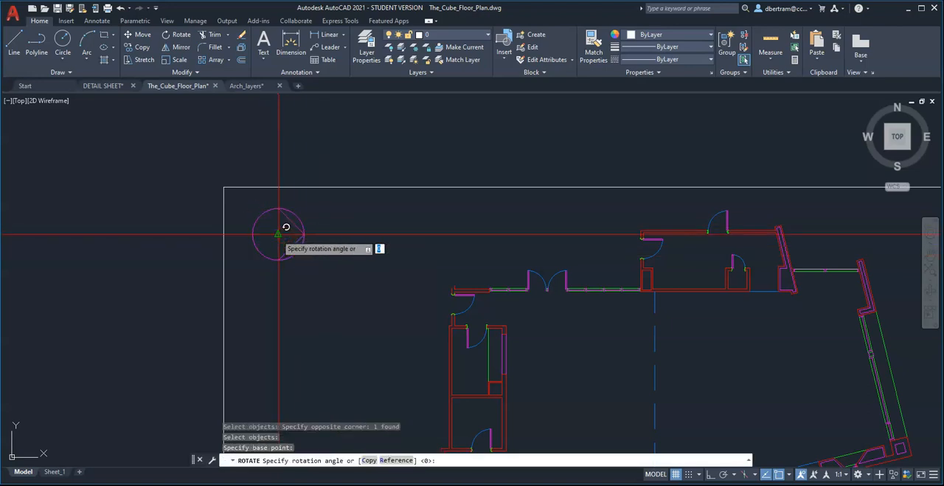
{"action": "type", "text": "90"}
{"action": "key", "text": "Return"}
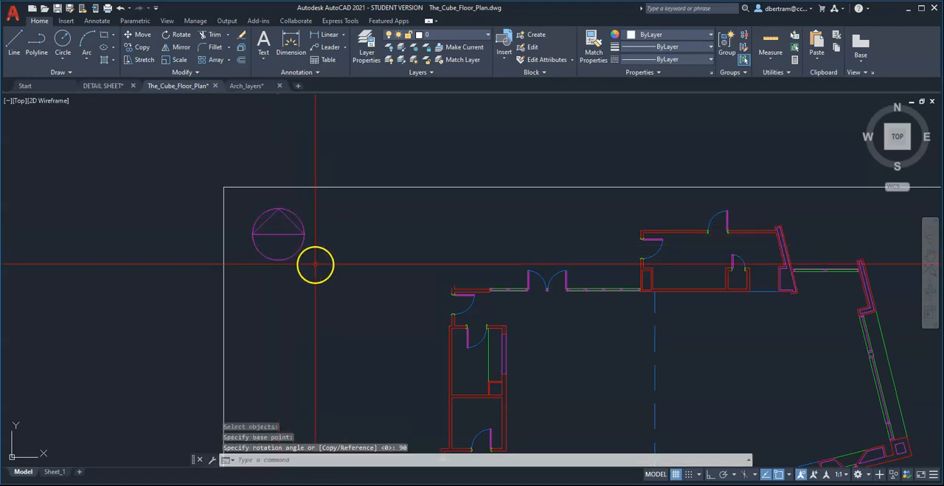
Copy the MTEXT SAMPLE text from the annotation set to just above the north arrow inside the frame.
{"action": "scroll", "coordinate": [362, 250], "scroll_direction": "down", "scroll_amount": 2}
{"action": "scroll", "coordinate": [353, 240], "scroll_direction": "down", "scroll_amount": 2}
{"action": "scroll", "coordinate": [686, 253], "scroll_direction": "up", "scroll_amount": 5}
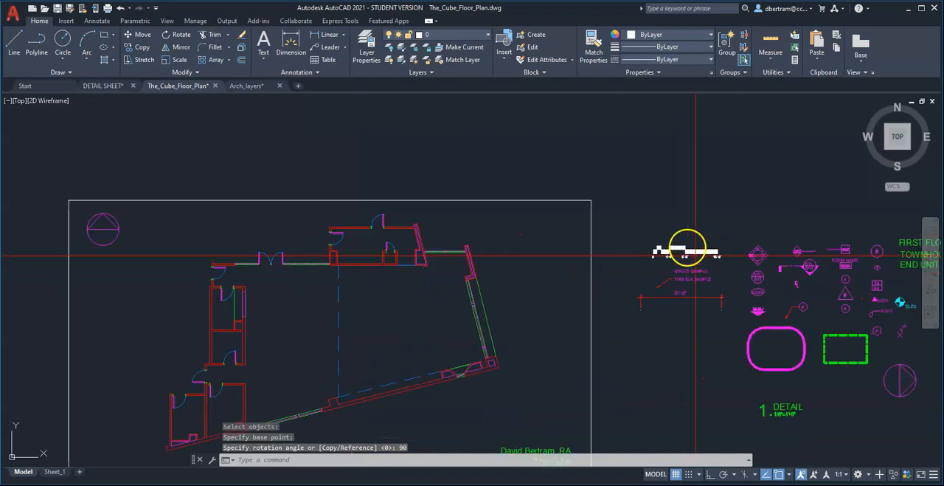
{"action": "type", "text": "co"}
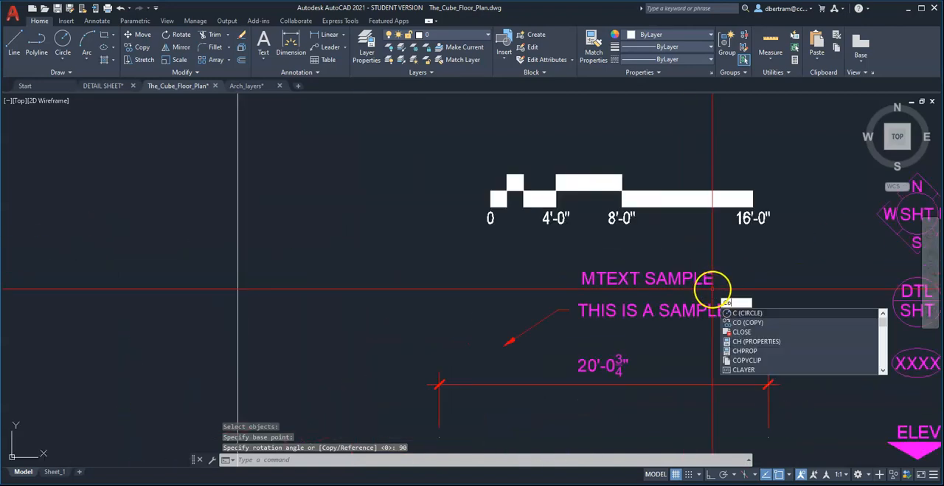
{"action": "key", "text": "Return"}
{"action": "left_click", "coordinate": [712, 288]}
{"action": "left_click", "coordinate": [674, 262]}
{"action": "key", "text": "Return"}
{"action": "left_click", "coordinate": [681, 281]}
{"action": "scroll", "coordinate": [764, 301], "scroll_direction": "down", "scroll_amount": 2}
{"action": "scroll", "coordinate": [765, 300], "scroll_direction": "down", "scroll_amount": 1}
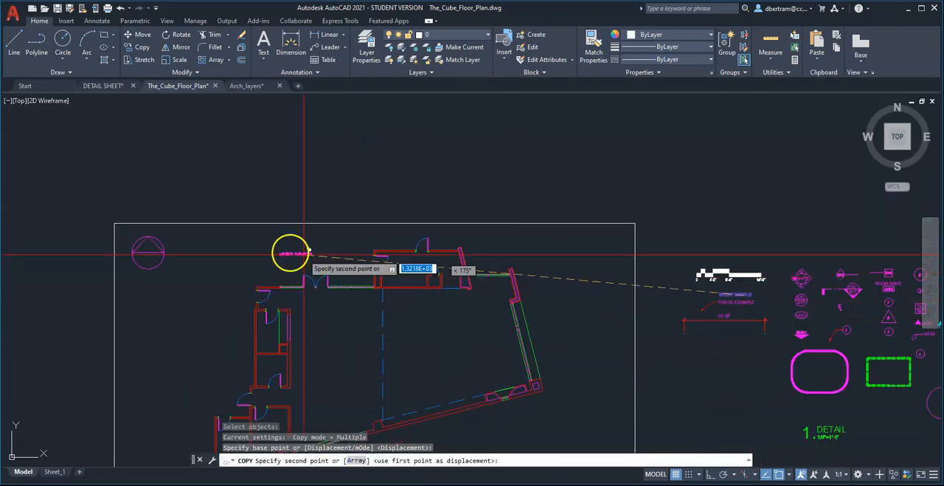
{"action": "scroll", "coordinate": [126, 247], "scroll_direction": "up", "scroll_amount": 6}
{"action": "left_click", "coordinate": [251, 185]}
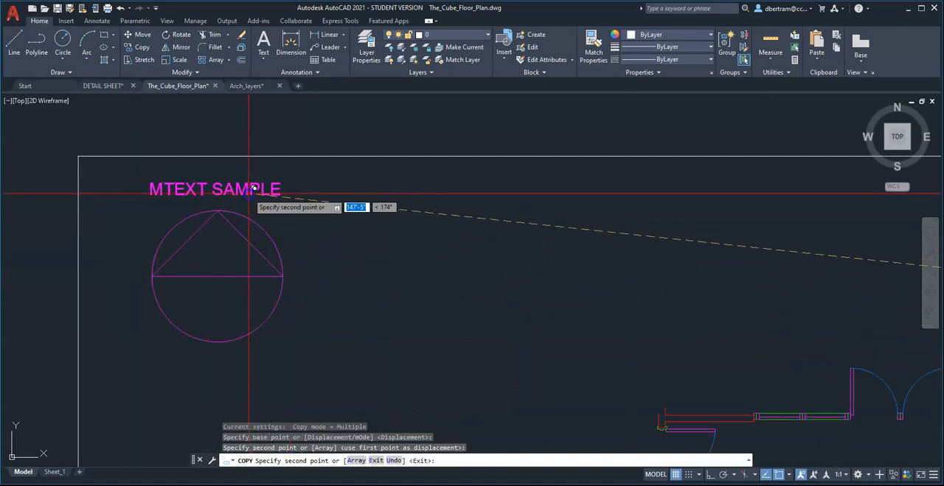
{"action": "key", "text": "Return"}
Replace the copied MTEXT SAMPLE text with Project North.
{"action": "double_click", "coordinate": [278, 189]}
{"action": "left_click_drag", "start_coordinate": [278, 189], "coordinate": [131, 189]}
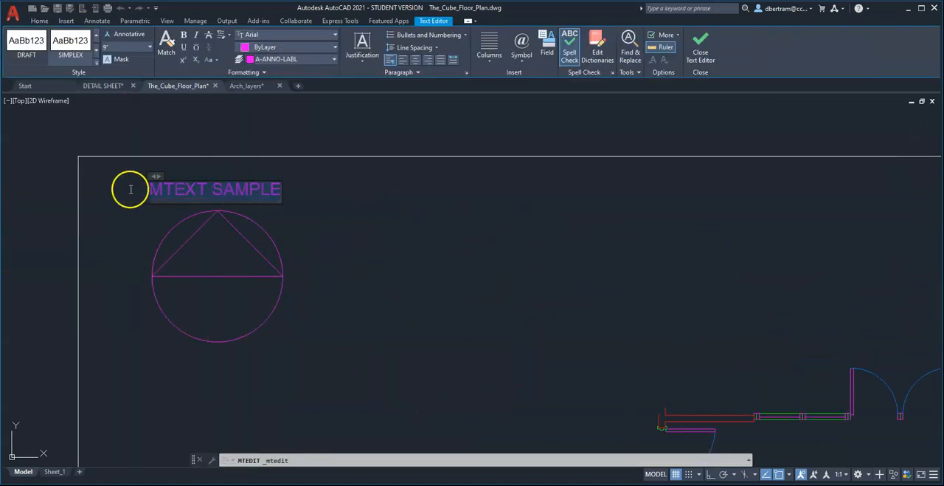
{"action": "type", "text": "Project North"}
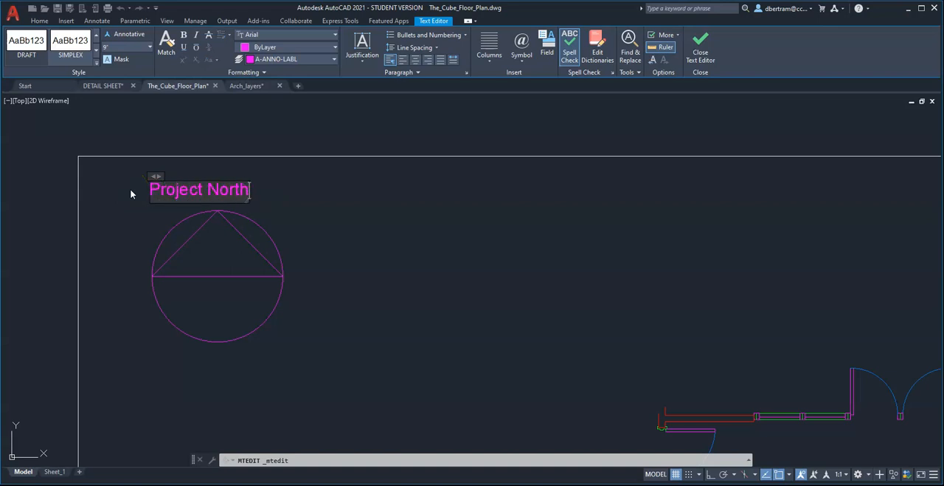
{"action": "left_click", "coordinate": [377, 287]}
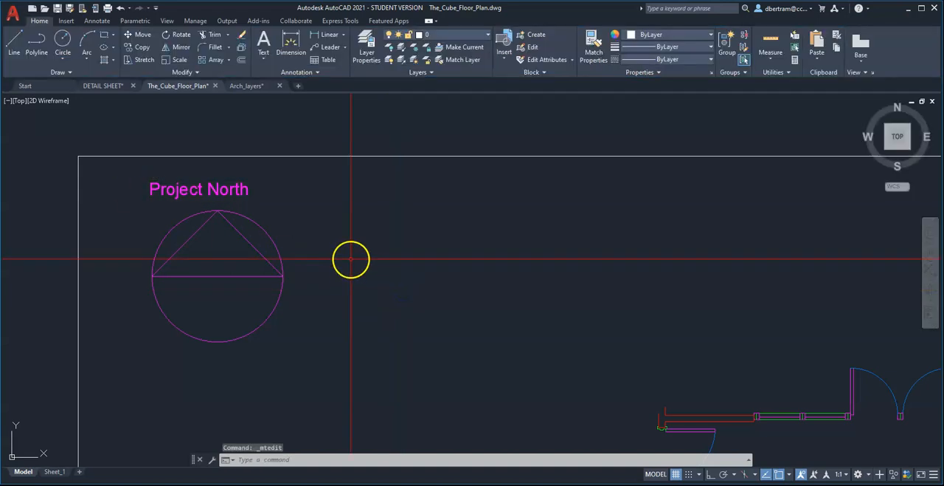
Move the Project North text slightly to the right so it is centered above the north arrow.
{"action": "type", "text": "m"}
{"action": "key", "text": "Return"}
{"action": "left_click", "coordinate": [258, 198]}
{"action": "left_click", "coordinate": [232, 186]}
{"action": "key", "text": "Return"}
{"action": "left_click", "coordinate": [320, 227]}
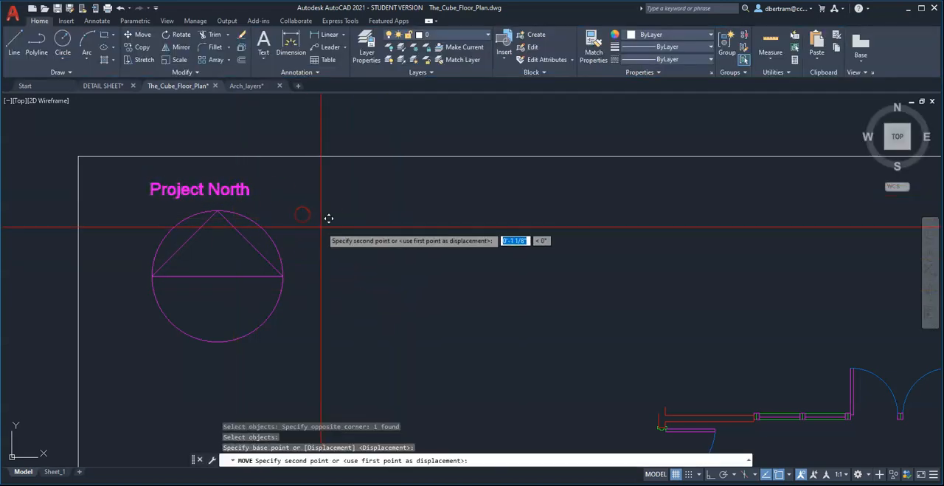
{"action": "left_click", "coordinate": [339, 226]}
{"action": "scroll", "coordinate": [338, 226], "scroll_direction": "down", "scroll_amount": 6}
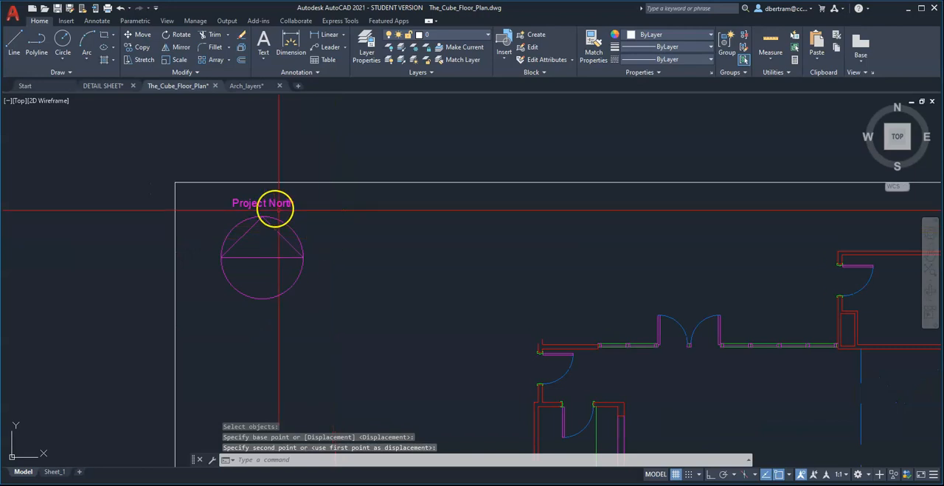
{"action": "middle_click_drag", "start_coordinate": [344, 304], "coordinate": [333, 229]}
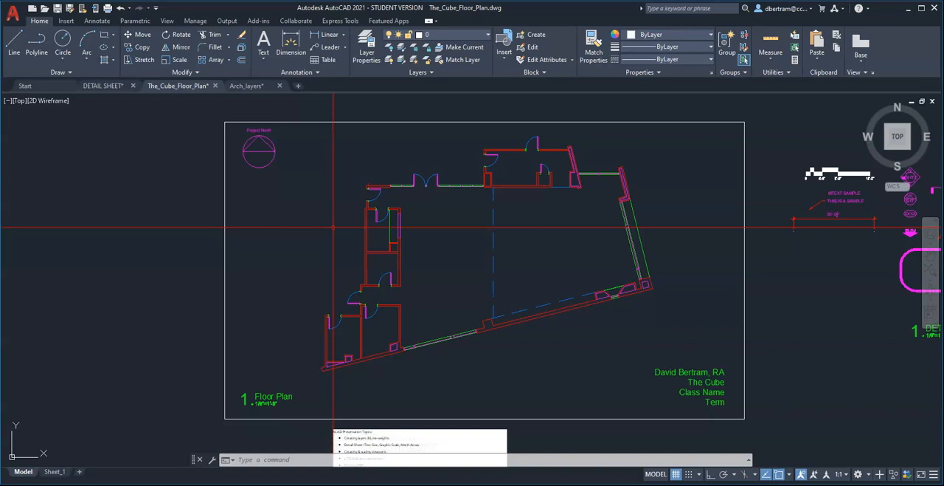
{"action": "left_click", "coordinate": [271, 142]}
{"action": "scroll", "coordinate": [270, 143], "scroll_direction": "up", "scroll_amount": 4}
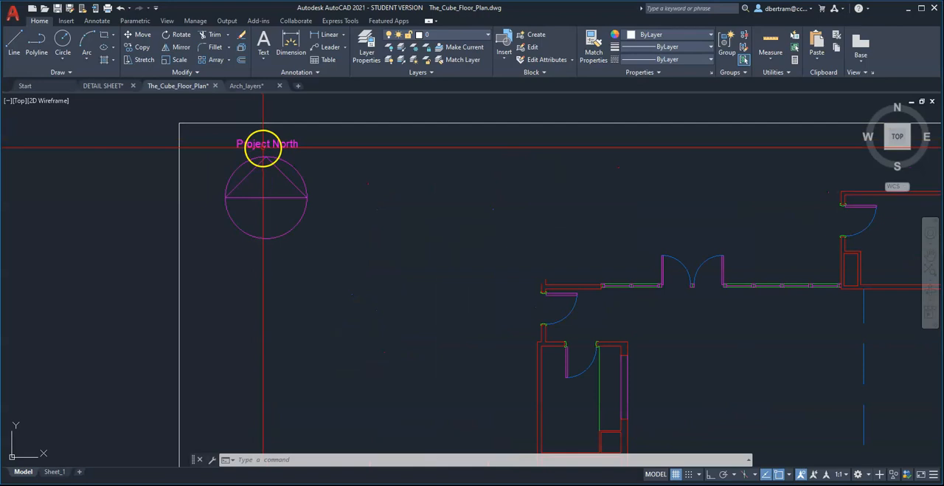
{"action": "scroll", "coordinate": [295, 160], "scroll_direction": "down", "scroll_amount": 6}
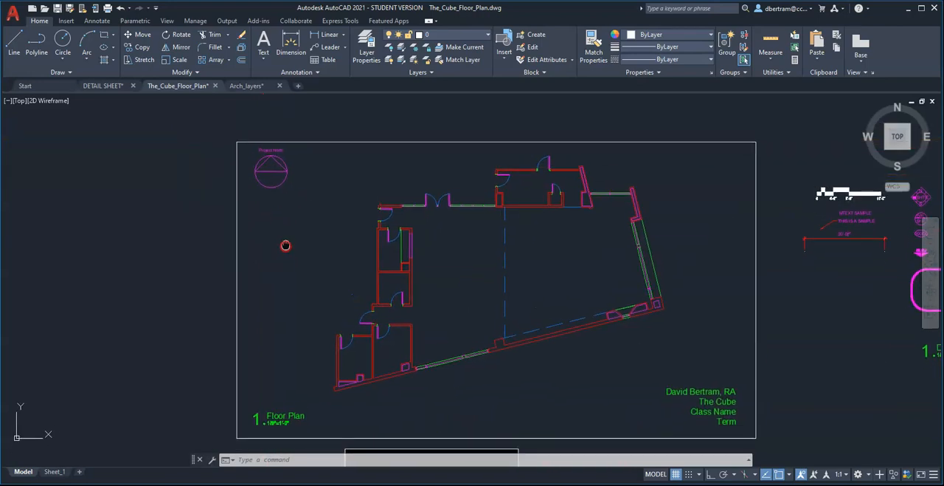
{"action": "middle_click_drag", "start_coordinate": [274, 231], "coordinate": [273, 231]}
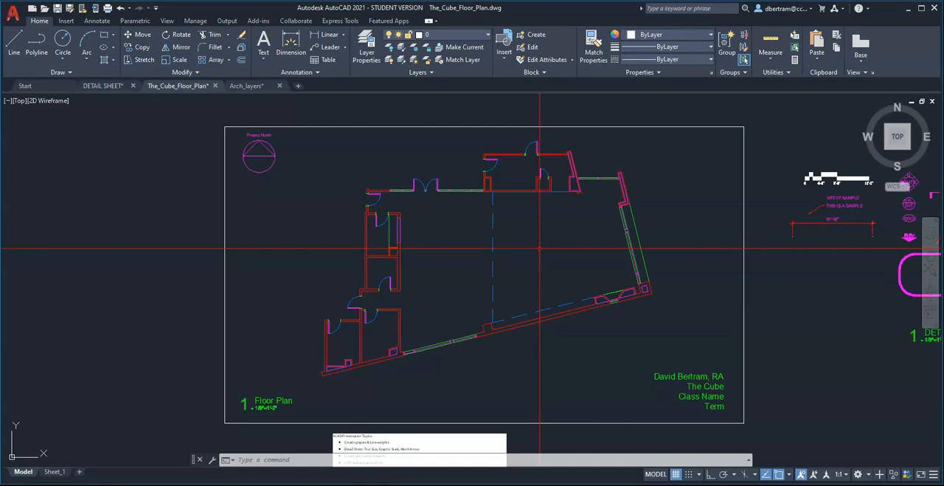
Copy the north arrow with its Project North label straight across to a spot just right of the original, using Ortho.
{"action": "type", "text": "o"}
{"action": "key", "text": "Return"}
{"action": "left_click", "coordinate": [289, 200]}
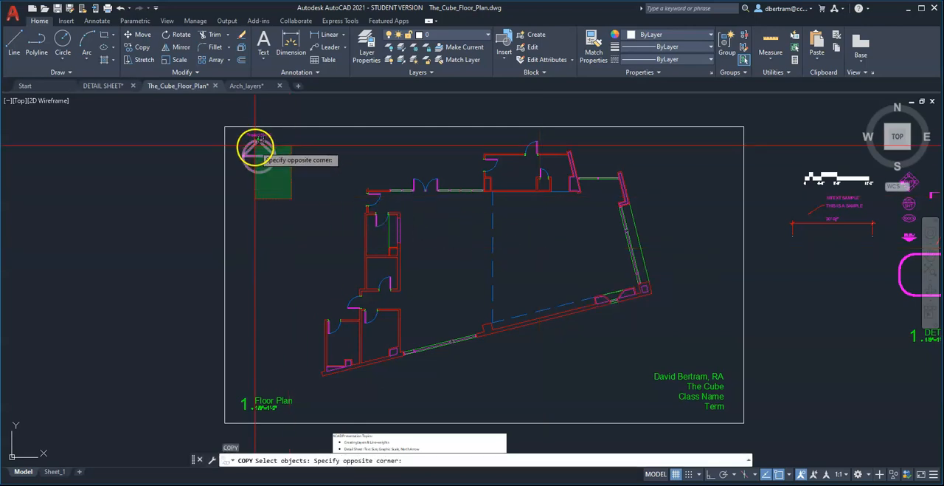
{"action": "left_click", "coordinate": [254, 135]}
{"action": "key", "text": "Return"}
{"action": "left_click", "coordinate": [259, 221]}
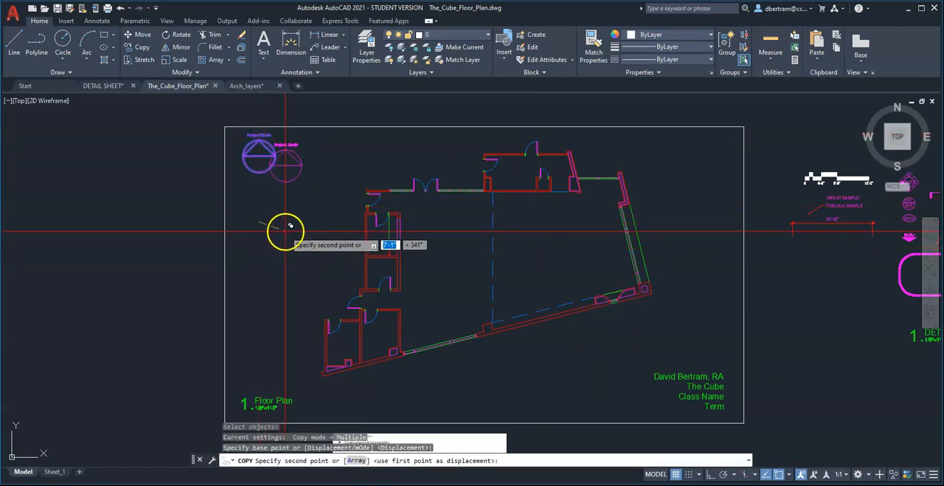
{"action": "key", "text": "F8"}
{"action": "left_click", "coordinate": [306, 225]}
{"action": "key", "text": "Escape"}
Change the copied arrow's label to True North.
{"action": "scroll", "coordinate": [306, 142], "scroll_direction": "up", "scroll_amount": 5}
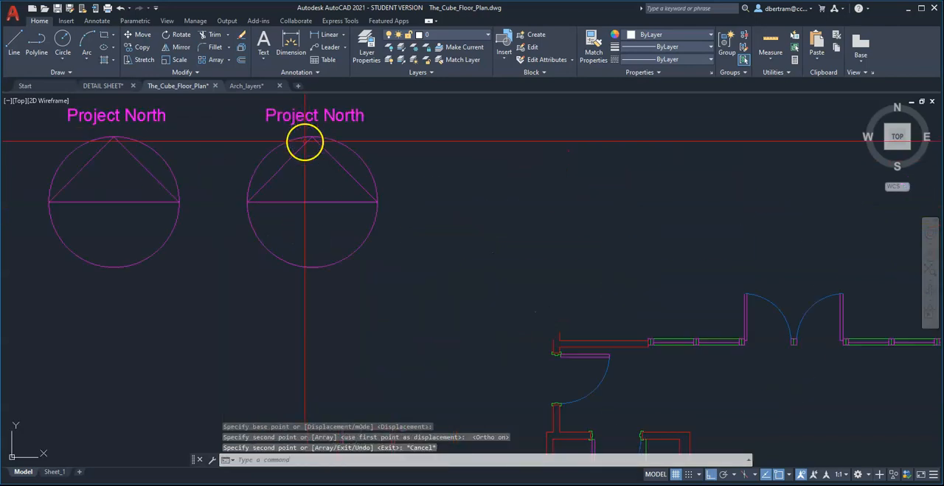
{"action": "double_click", "coordinate": [309, 118]}
{"action": "double_click", "coordinate": [308, 118]}
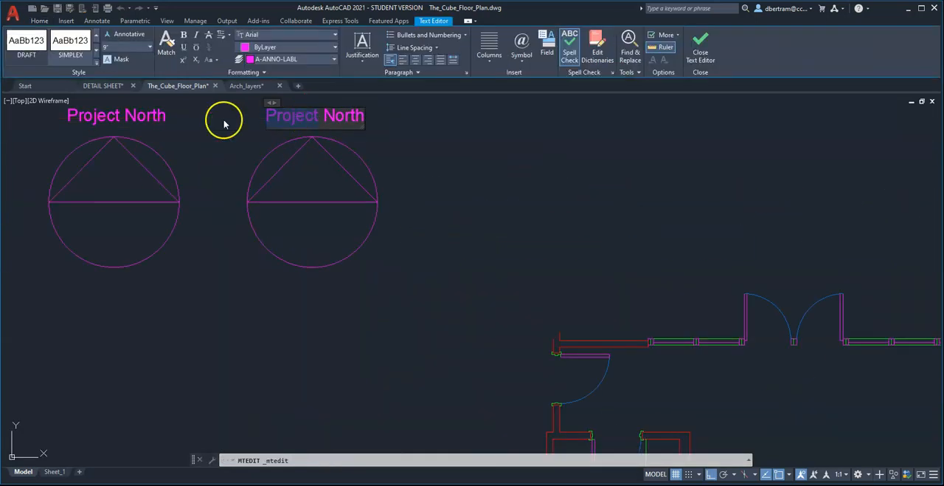
{"action": "key", "text": "BackSpace"}
{"action": "type", "text": "True"}
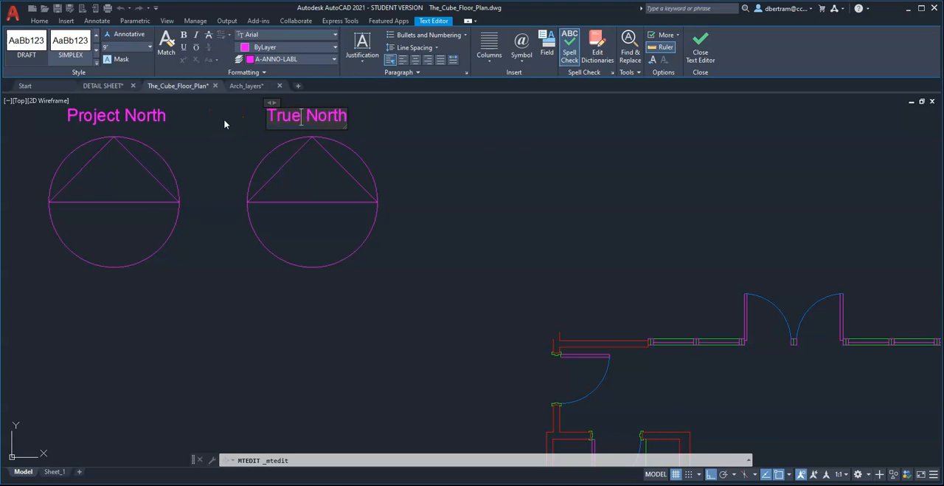
{"action": "left_click", "coordinate": [347, 242]}
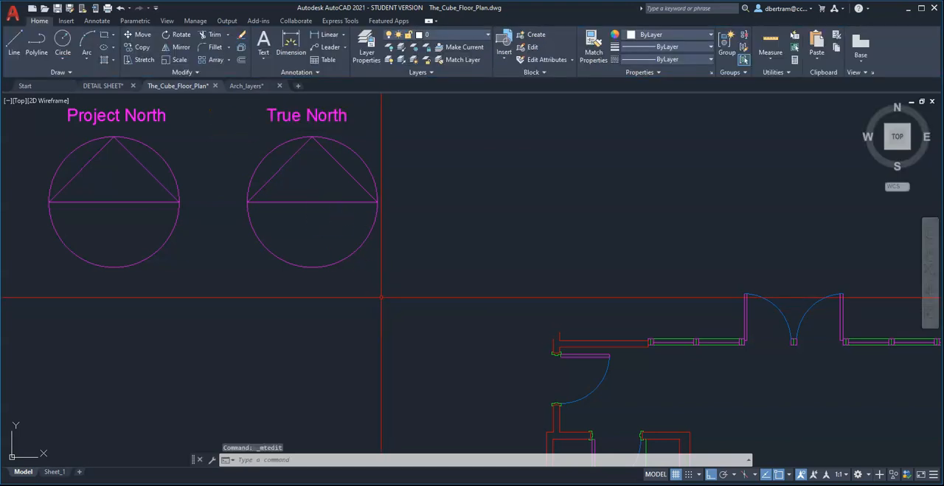
Rotate the True North arrow slightly clockwise about its center, with Ortho off.
{"action": "type", "text": "ro"}
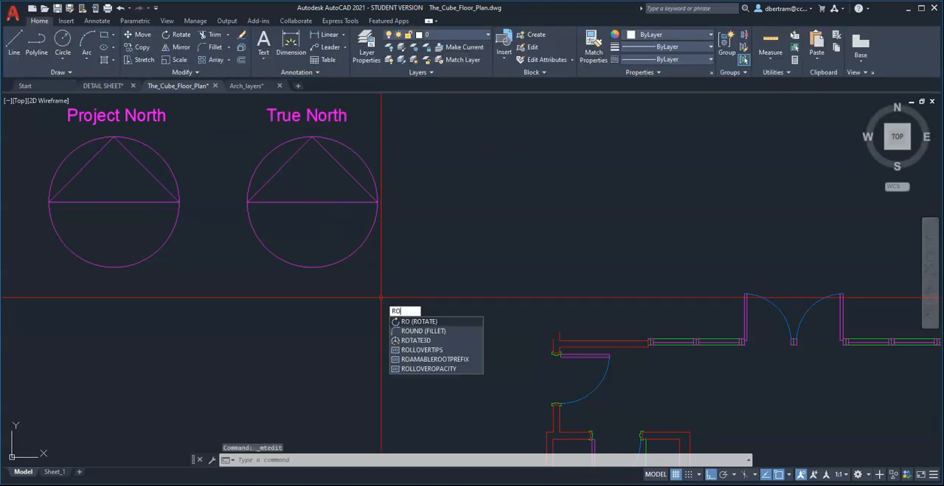
{"action": "key", "text": "Return"}
{"action": "left_click", "coordinate": [391, 274]}
{"action": "left_click", "coordinate": [304, 200]}
{"action": "key", "text": "Return"}
{"action": "left_click", "coordinate": [312, 200]}
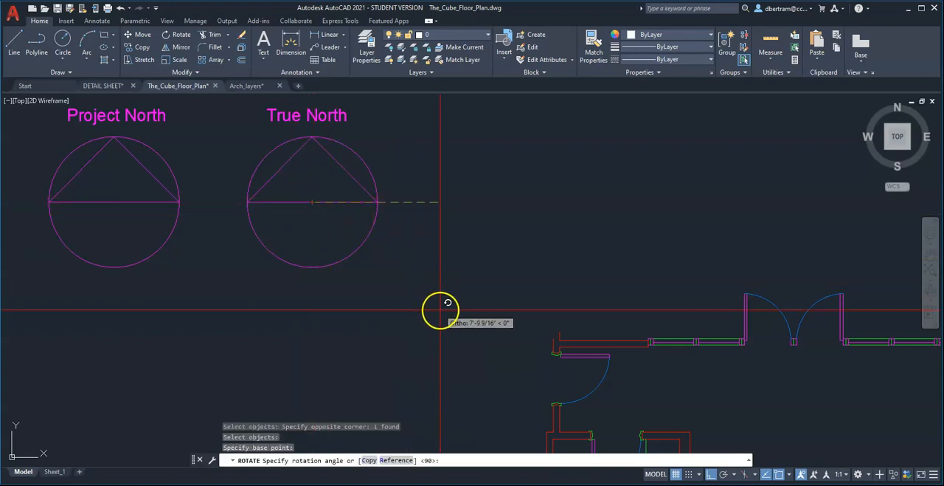
{"action": "left_click", "coordinate": [481, 308]}
Erase the True North arrow and its label, leaving only the Project North arrow in the frame.
{"action": "scroll", "coordinate": [391, 328], "scroll_direction": "down", "scroll_amount": 4}
{"action": "middle_click_drag", "start_coordinate": [382, 322], "coordinate": [310, 228]}
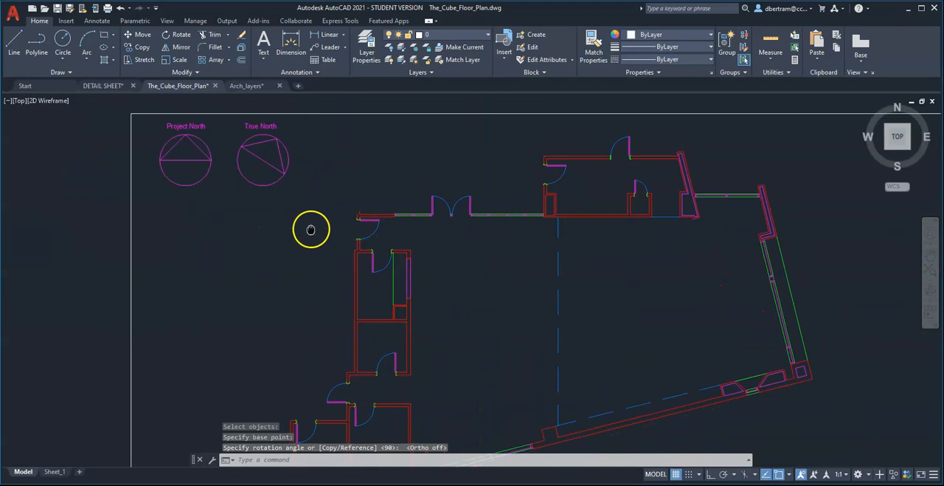
{"action": "scroll", "coordinate": [348, 231], "scroll_direction": "down", "scroll_amount": 2}
{"action": "middle_click_drag", "start_coordinate": [390, 312], "coordinate": [386, 301]}
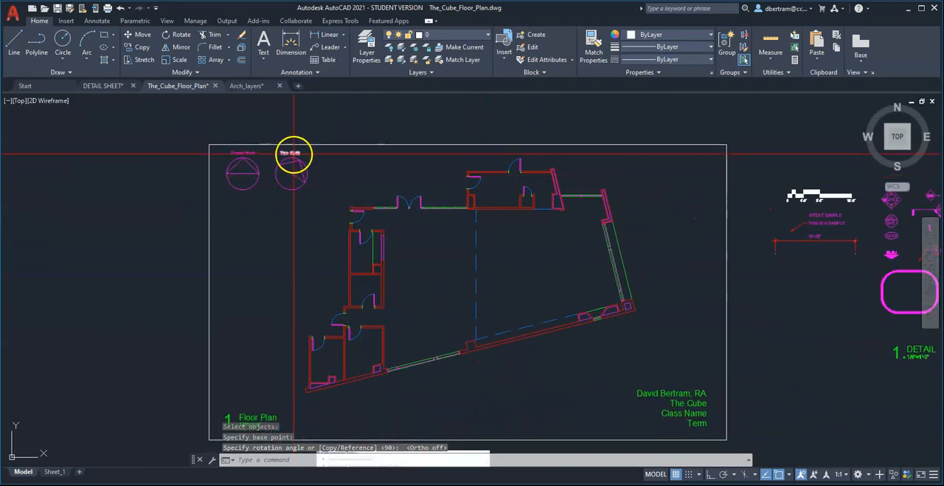
{"action": "left_click", "coordinate": [292, 170]}
{"action": "left_click", "coordinate": [315, 207]}
{"action": "type", "text": "e"}
{"action": "key", "text": "Return"}
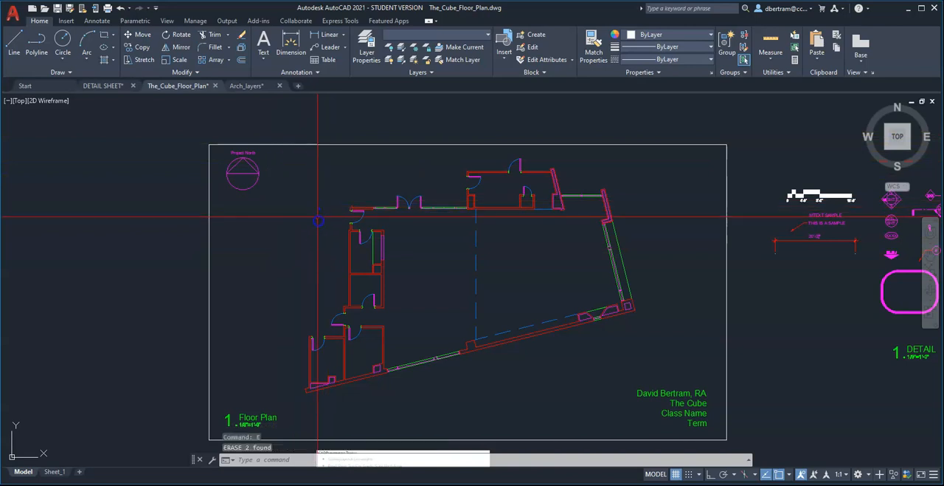
Copy the 16'-0" graphic scale from the annotation set into the frame, just below the Project North arrow.
{"action": "middle_click_drag", "start_coordinate": [448, 249], "coordinate": [454, 231]}
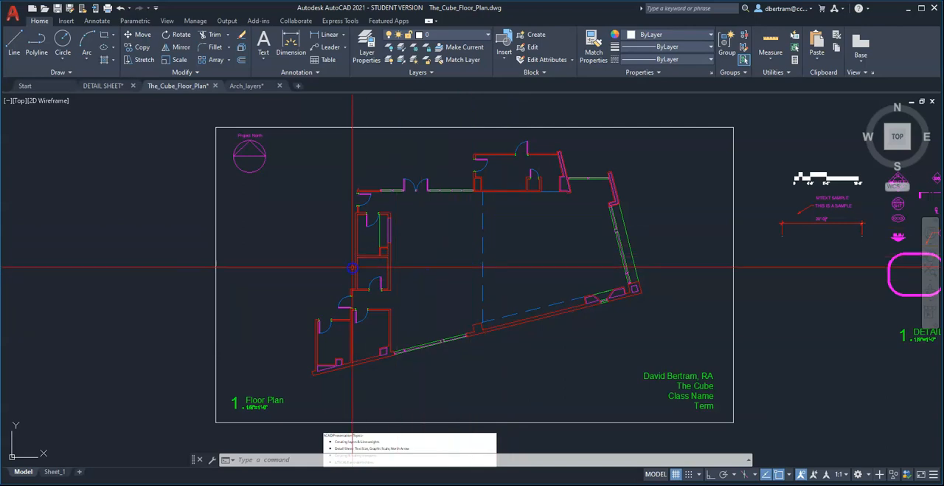
{"action": "scroll", "coordinate": [353, 266], "scroll_direction": "down", "scroll_amount": 2}
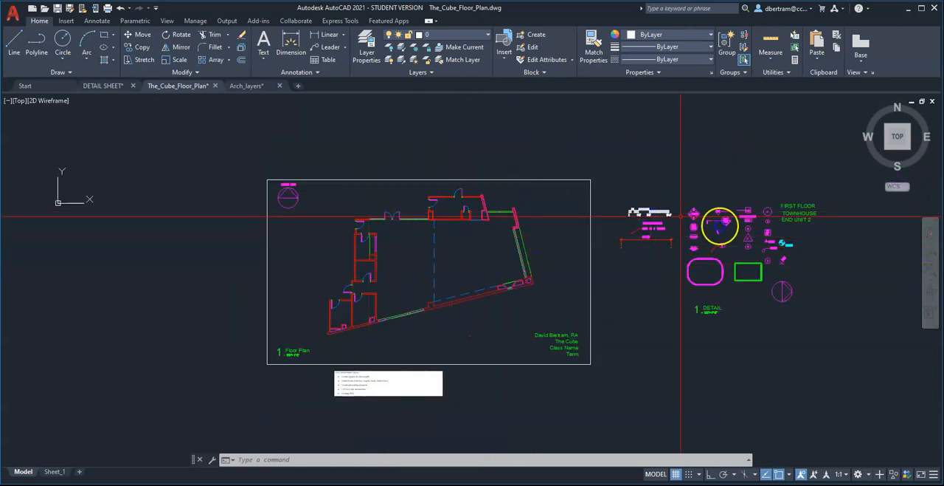
{"action": "scroll", "coordinate": [823, 276], "scroll_direction": "up", "scroll_amount": 3}
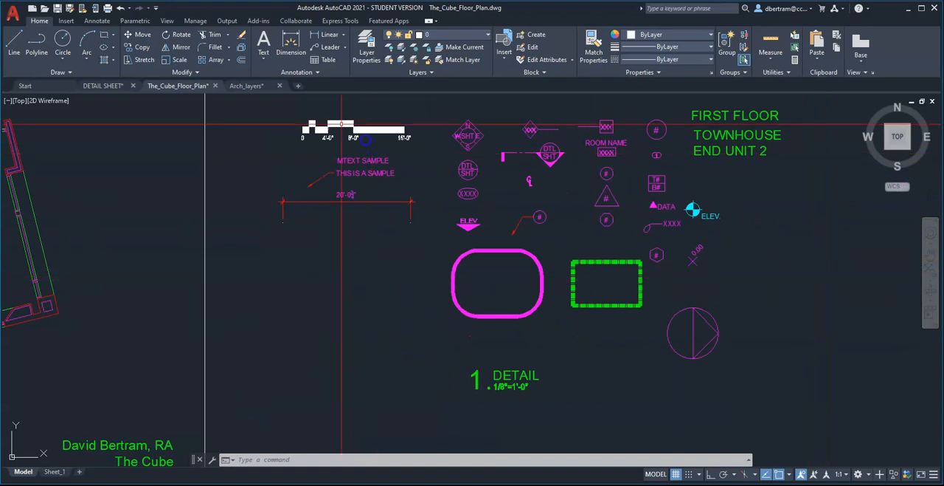
{"action": "scroll", "coordinate": [313, 118], "scroll_direction": "up", "scroll_amount": 4}
{"action": "type", "text": "o"}
{"action": "key", "text": "Return"}
{"action": "left_click", "coordinate": [608, 232]}
{"action": "left_click", "coordinate": [214, 121]}
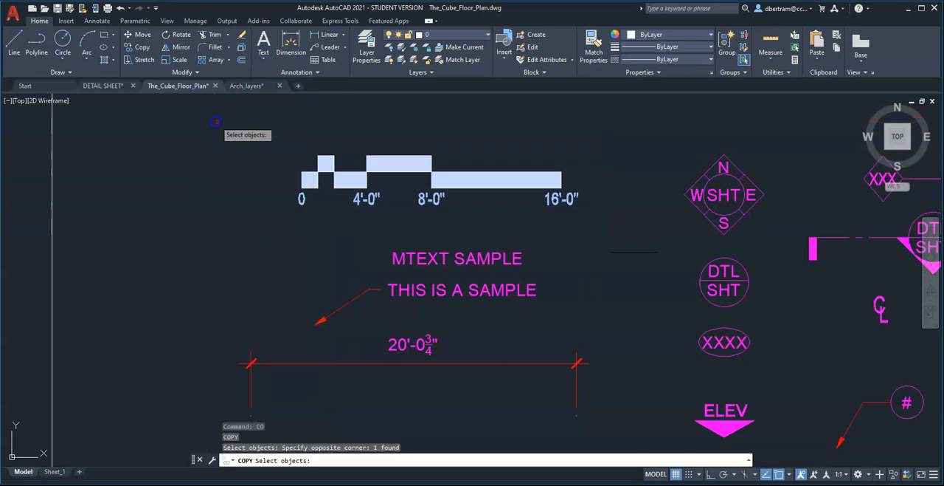
{"action": "key", "text": "Return"}
{"action": "left_click", "coordinate": [404, 190]}
{"action": "scroll", "coordinate": [565, 210], "scroll_direction": "down", "scroll_amount": 5}
{"action": "scroll", "coordinate": [532, 221], "scroll_direction": "down", "scroll_amount": 4}
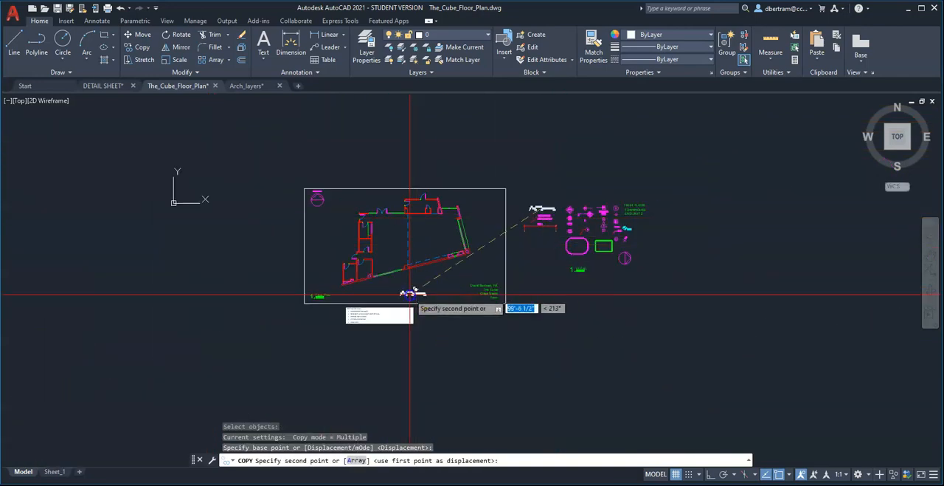
{"action": "scroll", "coordinate": [411, 293], "scroll_direction": "up", "scroll_amount": 4}
{"action": "scroll", "coordinate": [194, 135], "scroll_direction": "down", "scroll_amount": 2}
{"action": "scroll", "coordinate": [209, 184], "scroll_direction": "up", "scroll_amount": 8}
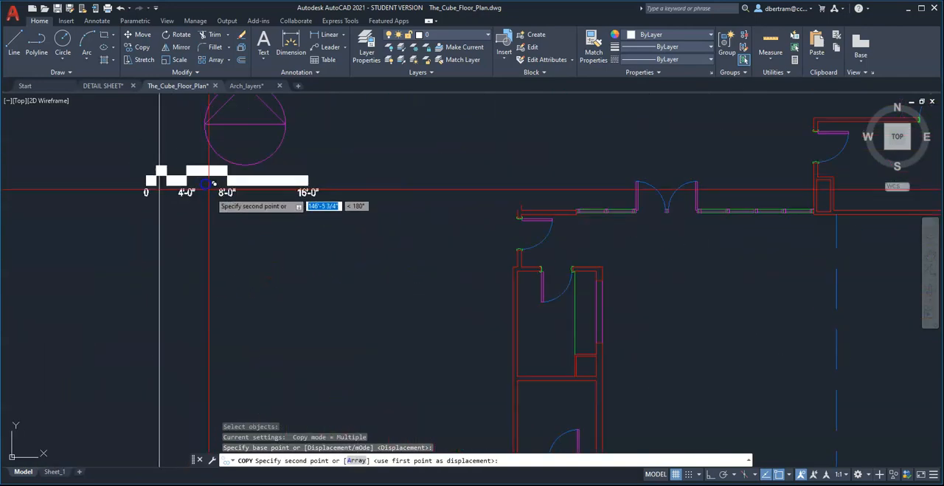
{"action": "left_click", "coordinate": [243, 214]}
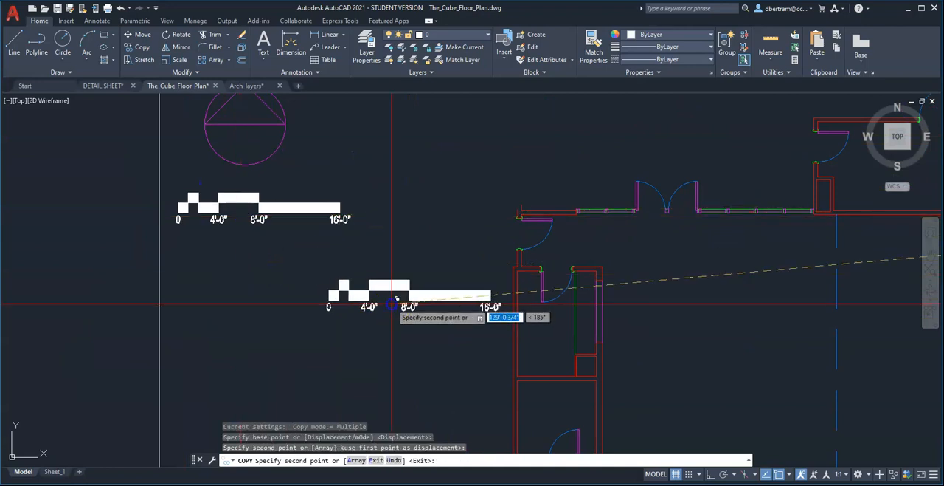
{"action": "scroll", "coordinate": [396, 299], "scroll_direction": "down", "scroll_amount": 2}
{"action": "key", "text": "Escape"}
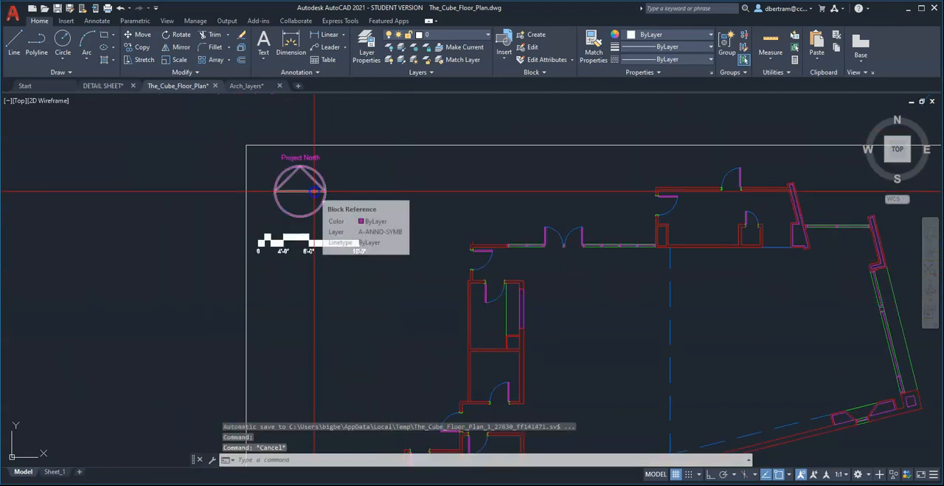
Move the north arrow and its Project North label slightly so they are centered above the graphic scale.
{"action": "type", "text": "m"}
{"action": "key", "text": "Return"}
{"action": "left_click", "coordinate": [251, 127]}
{"action": "left_click", "coordinate": [339, 216]}
{"action": "key", "text": "Return"}
{"action": "left_click", "coordinate": [396, 196]}
{"action": "left_click", "coordinate": [404, 200]}
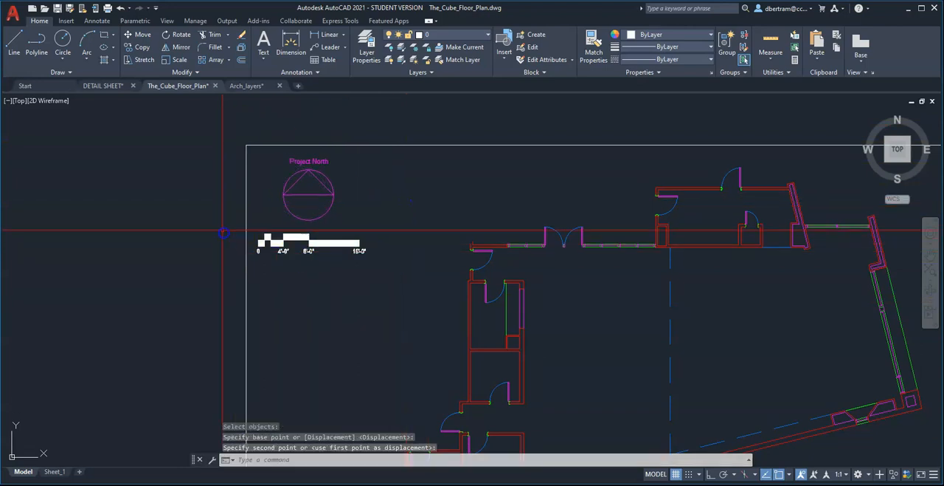
{"action": "scroll", "coordinate": [223, 231], "scroll_direction": "down", "scroll_amount": 2}
{"action": "middle_click_drag", "start_coordinate": [411, 283], "coordinate": [393, 230]}
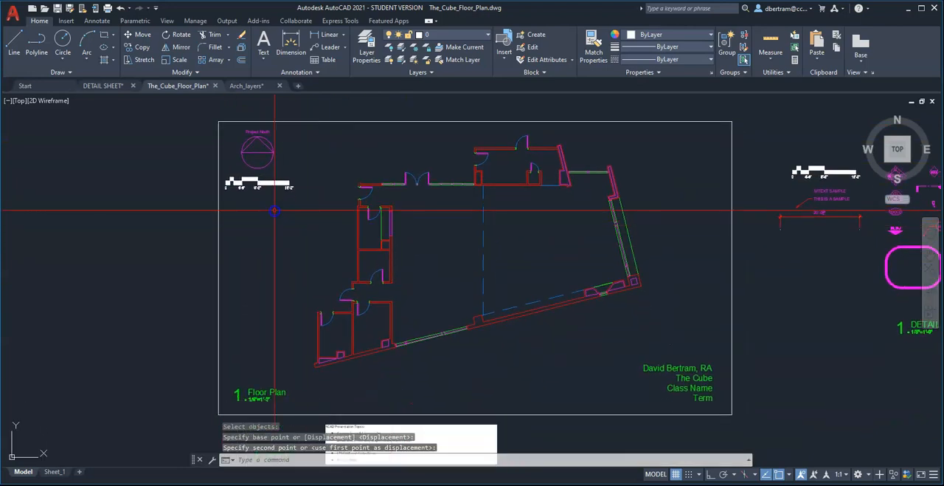
{"action": "scroll", "coordinate": [254, 400], "scroll_direction": "up", "scroll_amount": 5}
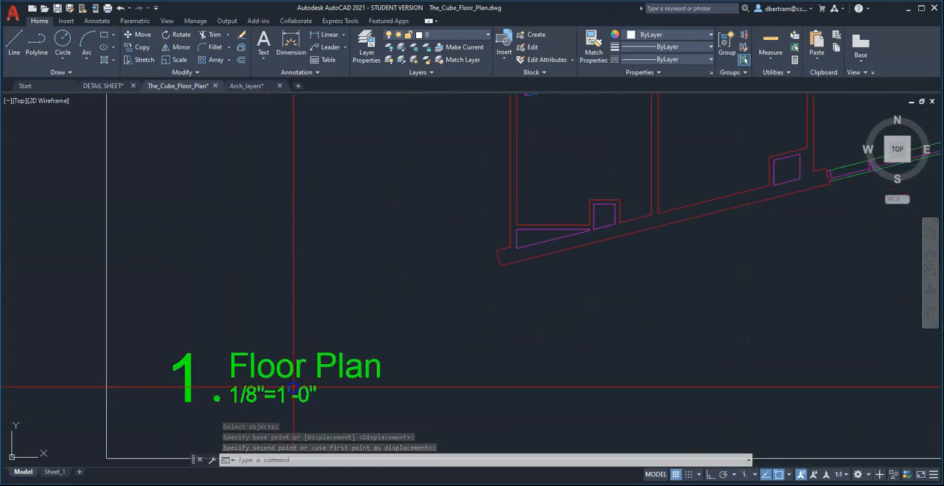
{"action": "scroll", "coordinate": [294, 386], "scroll_direction": "down", "scroll_amount": 5}
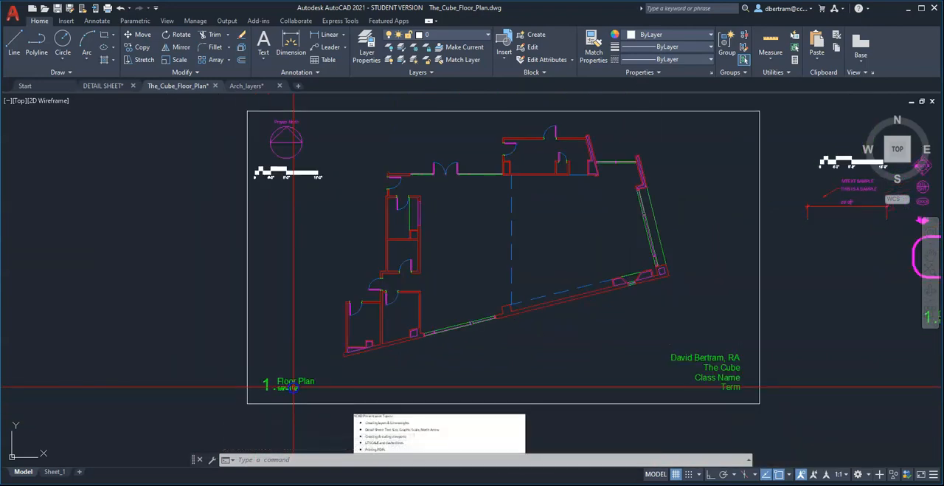
{"action": "mouse_move", "coordinate": [297, 384]}
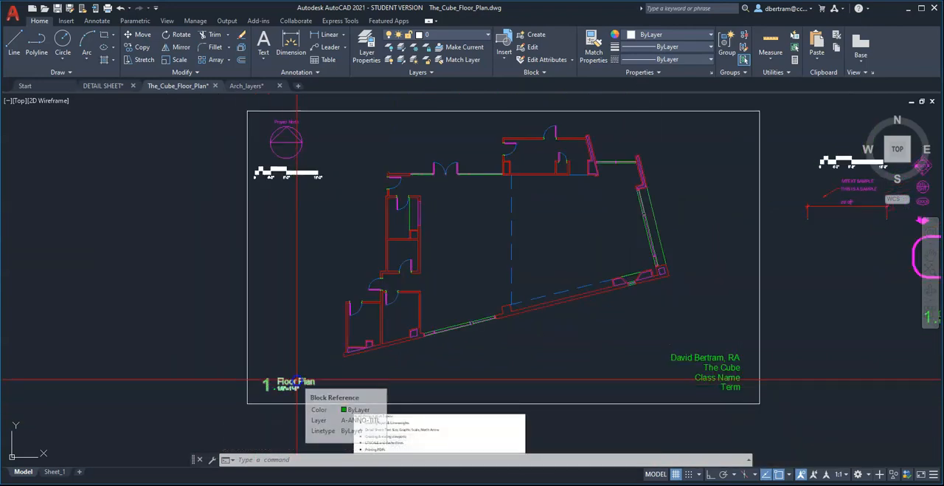
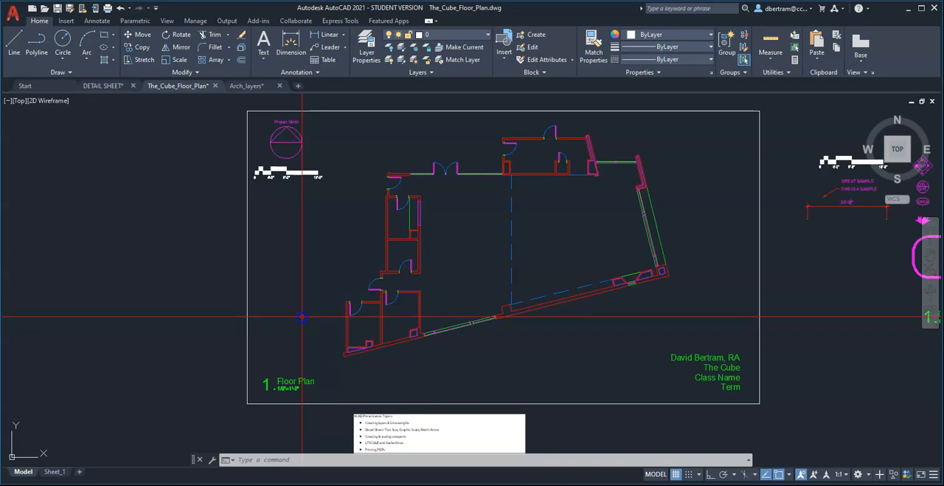
Examine the Project North arrow, graphic scale, plan label and title text placed inside the floor plan frame.
{"action": "middle_click_drag", "start_coordinate": [303, 316], "coordinate": [258, 320]}
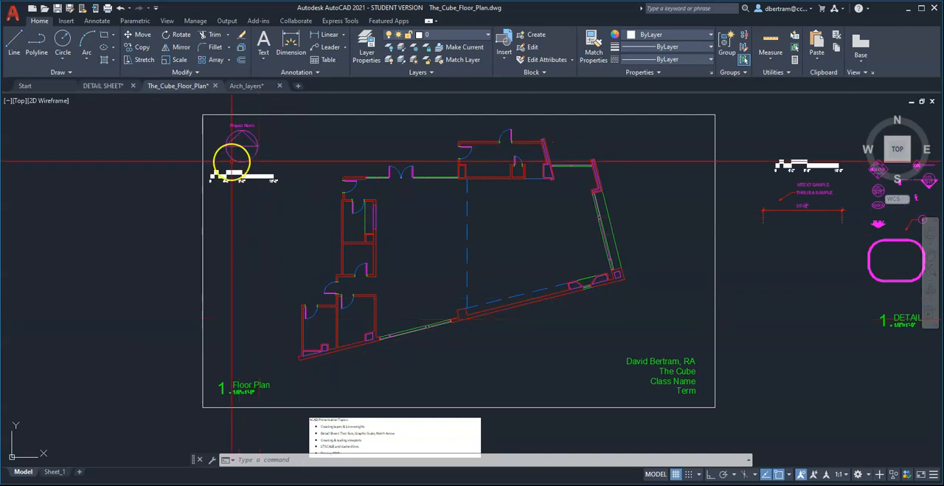
{"action": "scroll", "coordinate": [233, 163], "scroll_direction": "up", "scroll_amount": 6}
{"action": "scroll", "coordinate": [264, 234], "scroll_direction": "down", "scroll_amount": 4}
{"action": "scroll", "coordinate": [204, 239], "scroll_direction": "up", "scroll_amount": 2}
{"action": "middle_click_drag", "start_coordinate": [204, 238], "coordinate": [255, 284]}
{"action": "scroll", "coordinate": [258, 288], "scroll_direction": "up", "scroll_amount": 4}
{"action": "scroll", "coordinate": [280, 305], "scroll_direction": "down", "scroll_amount": 4}
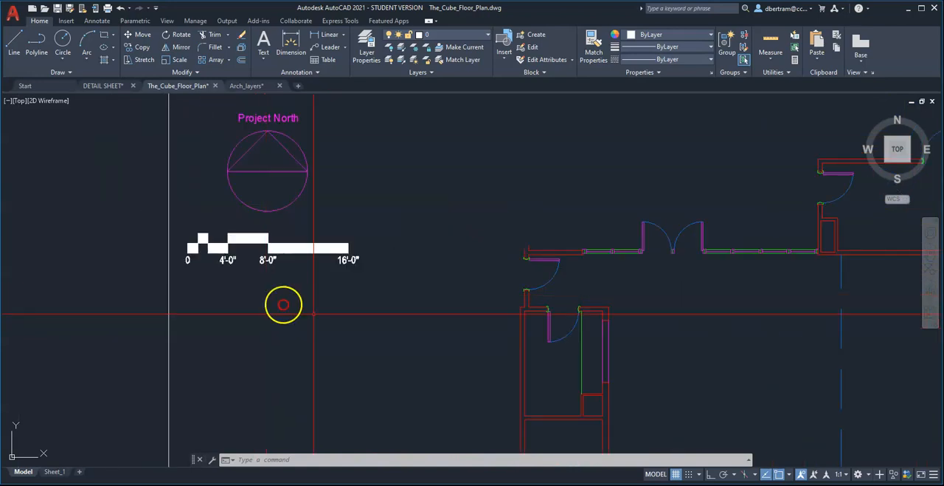
{"action": "scroll", "coordinate": [362, 327], "scroll_direction": "up", "scroll_amount": 2}
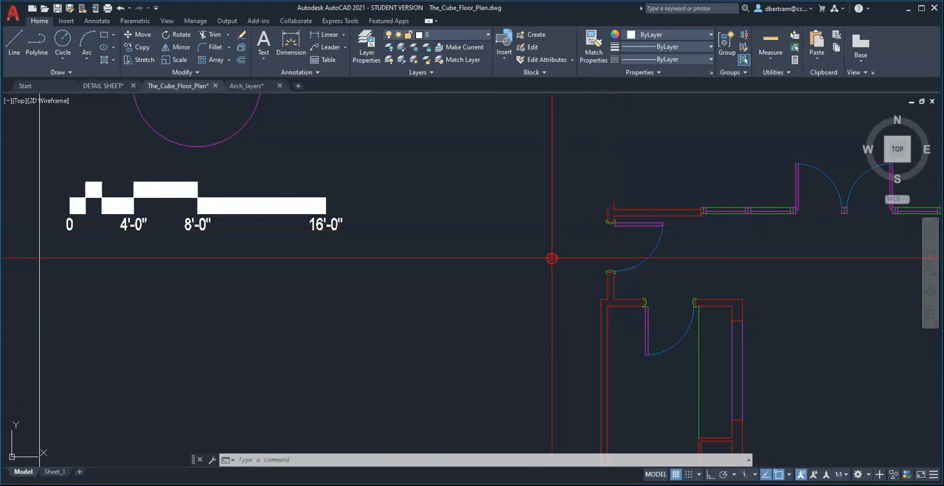
{"action": "scroll", "coordinate": [339, 227], "scroll_direction": "down", "scroll_amount": 4}
{"action": "scroll", "coordinate": [338, 227], "scroll_direction": "down", "scroll_amount": 2}
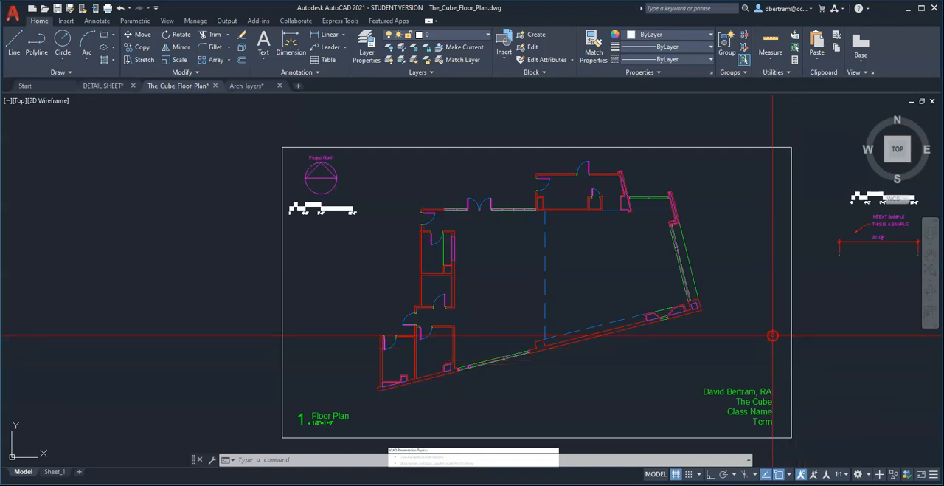
{"action": "middle_click_drag", "start_coordinate": [650, 317], "coordinate": [508, 278]}
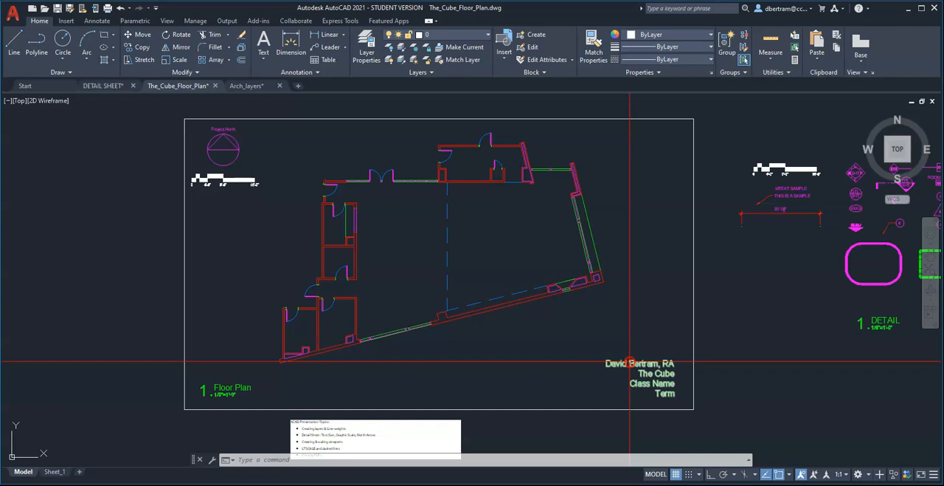
{"action": "middle_click_drag", "start_coordinate": [423, 405], "coordinate": [426, 385]}
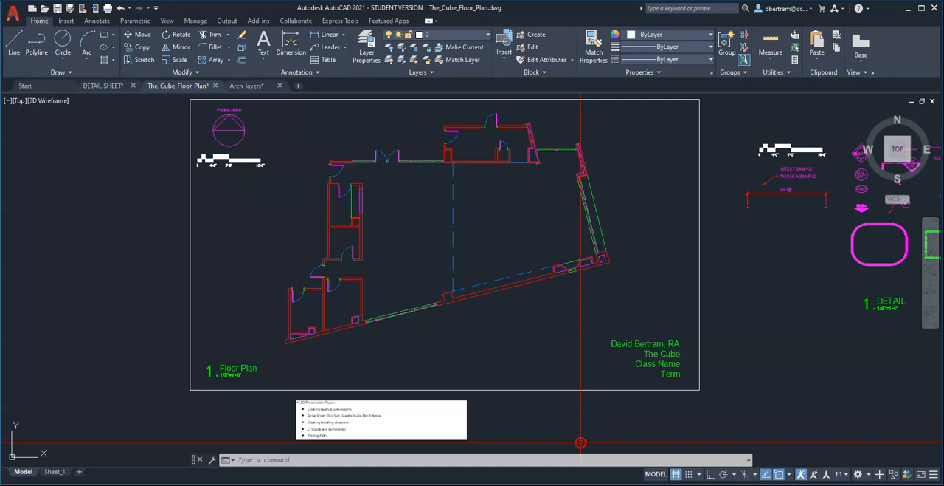
Review the presentation topics note below the frame and inspect the text samples in the annotation set beside the floor plan.
{"action": "scroll", "coordinate": [332, 432], "scroll_direction": "up", "scroll_amount": 4}
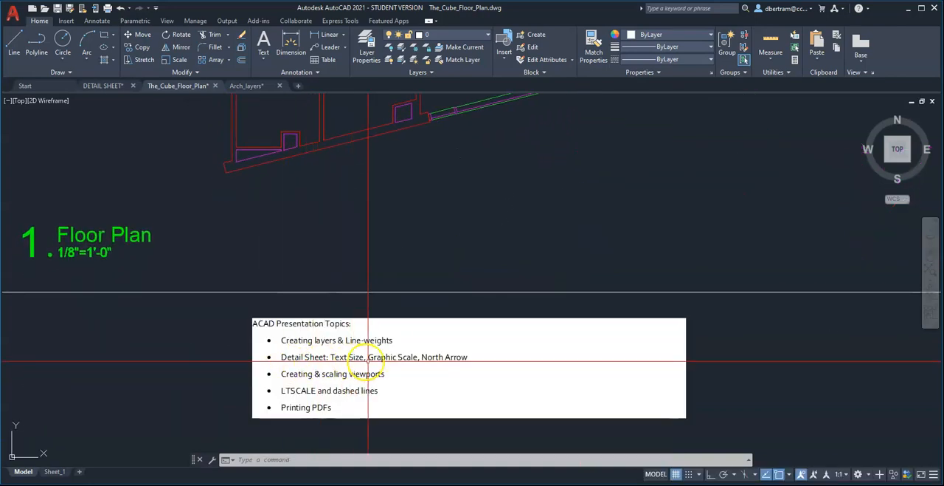
{"action": "scroll", "coordinate": [320, 382], "scroll_direction": "down", "scroll_amount": 5}
{"action": "scroll", "coordinate": [833, 197], "scroll_direction": "up", "scroll_amount": 3}
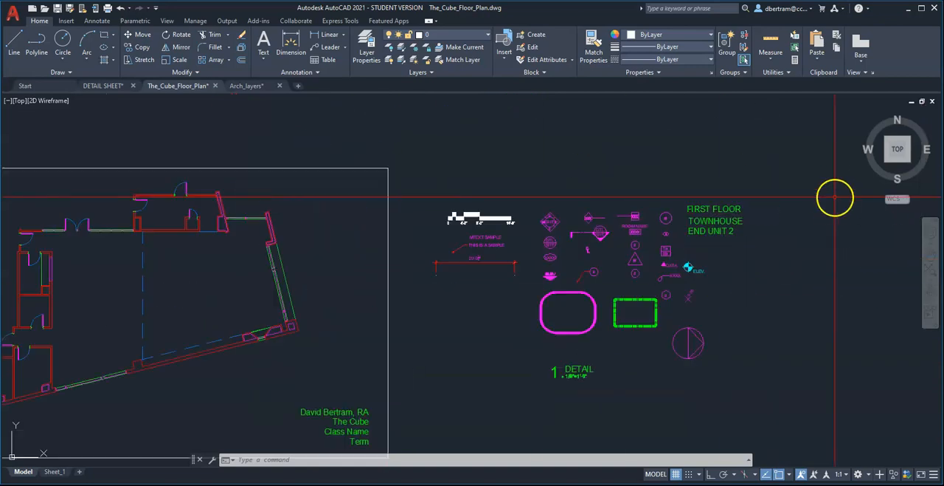
{"action": "scroll", "coordinate": [447, 323], "scroll_direction": "up", "scroll_amount": 2}
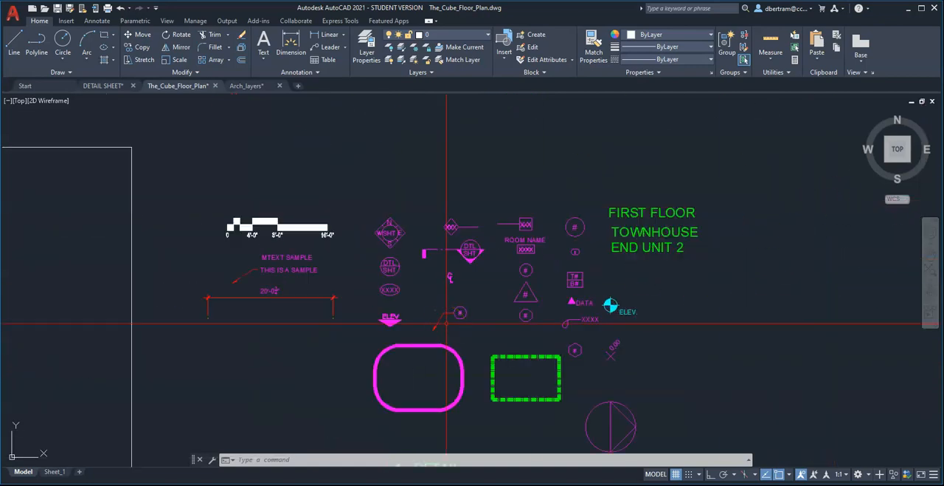
{"action": "left_click", "coordinate": [660, 213]}
{"action": "left_click", "coordinate": [535, 213]}
{"action": "key", "text": "Escape"}
{"action": "left_click", "coordinate": [311, 259]}
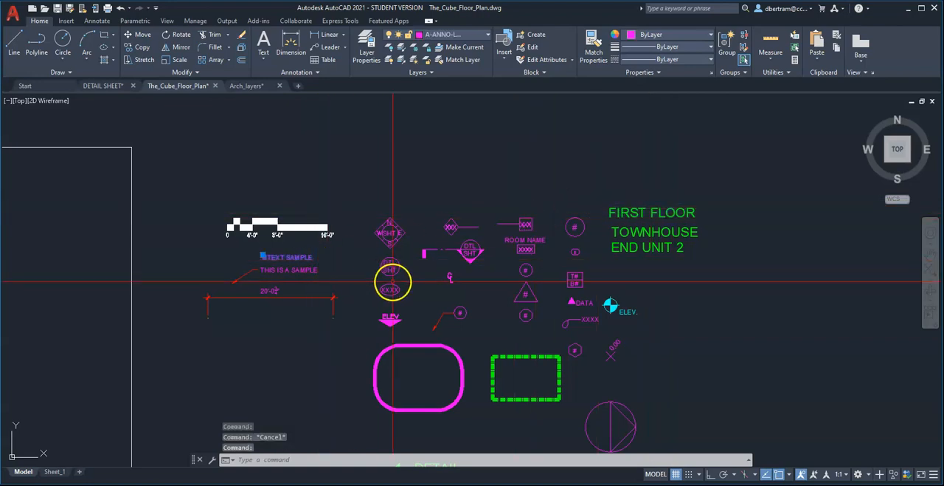
{"action": "key", "text": "Escape"}
{"action": "scroll", "coordinate": [738, 250], "scroll_direction": "down", "scroll_amount": 4}
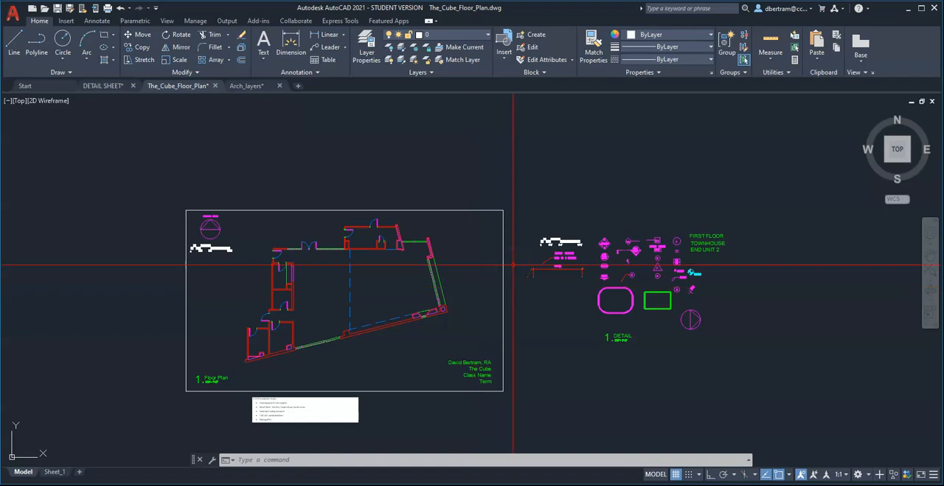
Read the presentation topics note and the adjacent LTSCALE note that lists a value for each drawing scale.
{"action": "scroll", "coordinate": [381, 291], "scroll_direction": "up", "scroll_amount": 4}
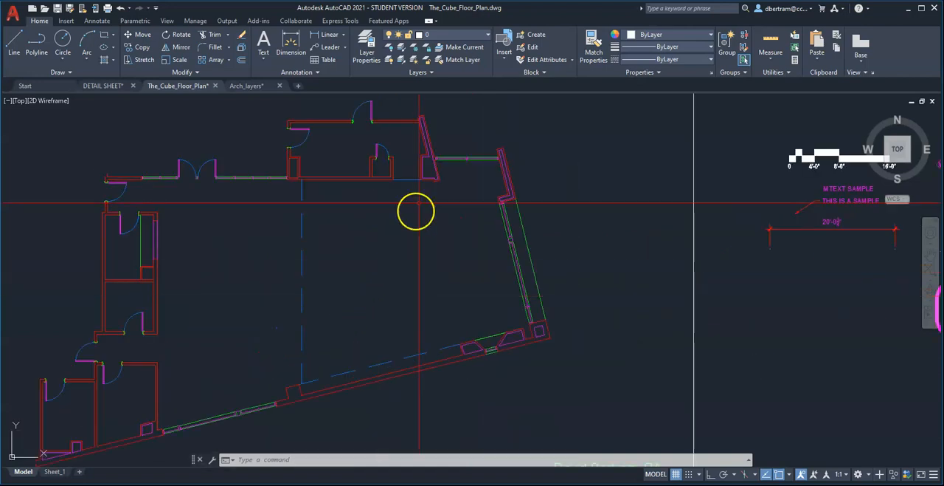
{"action": "scroll", "coordinate": [463, 201], "scroll_direction": "down", "scroll_amount": 2}
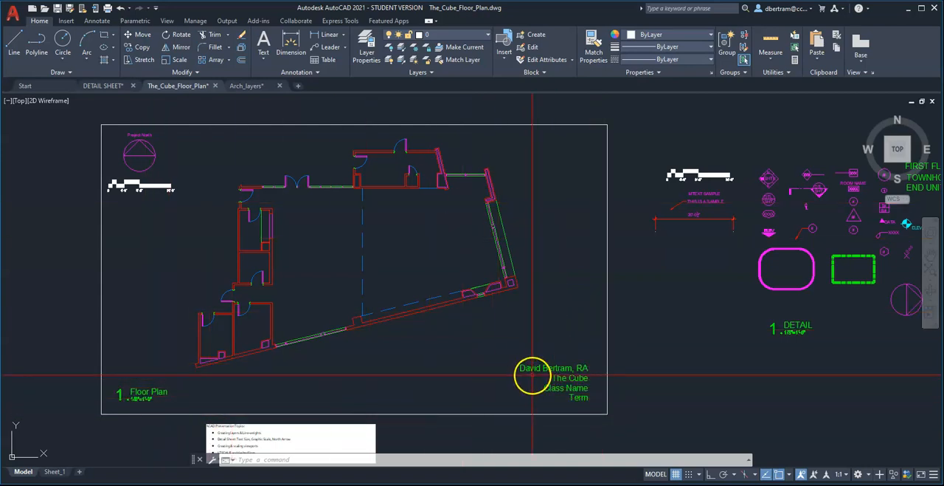
{"action": "scroll", "coordinate": [539, 253], "scroll_direction": "down", "scroll_amount": 2}
{"action": "scroll", "coordinate": [424, 401], "scroll_direction": "up", "scroll_amount": 4}
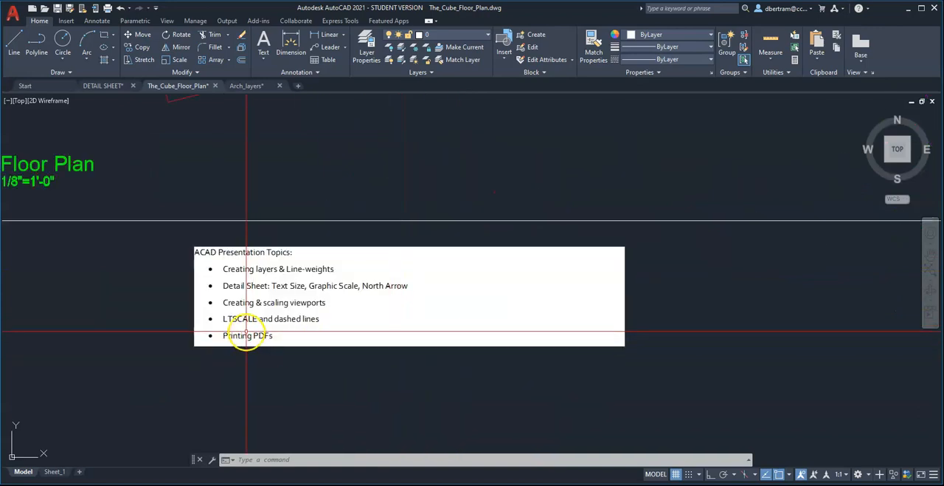
{"action": "scroll", "coordinate": [247, 327], "scroll_direction": "up", "scroll_amount": 2}
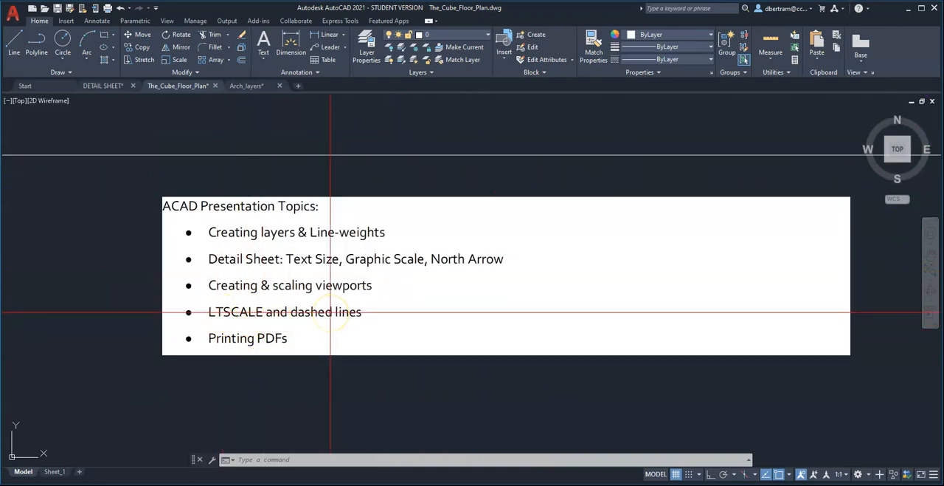
{"action": "scroll", "coordinate": [362, 433], "scroll_direction": "down", "scroll_amount": 8}
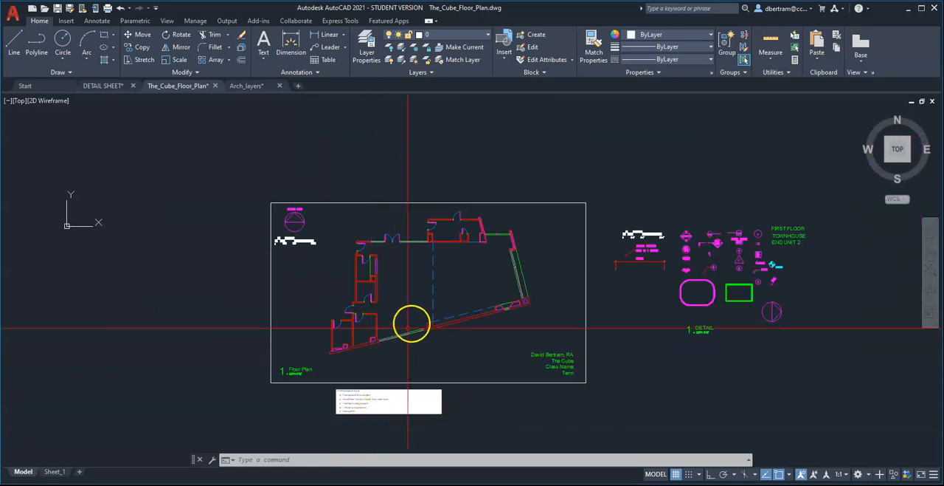
{"action": "scroll", "coordinate": [408, 327], "scroll_direction": "up", "scroll_amount": 3}
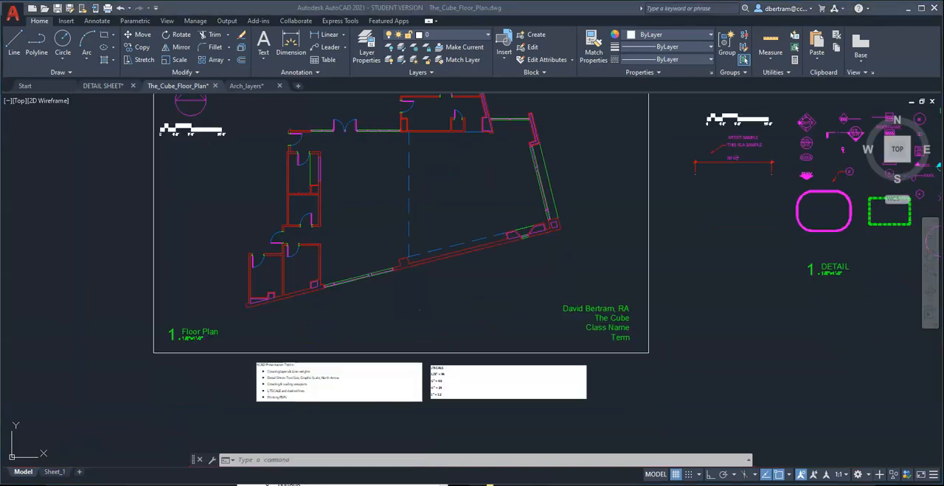
{"action": "scroll", "coordinate": [460, 394], "scroll_direction": "up", "scroll_amount": 7}
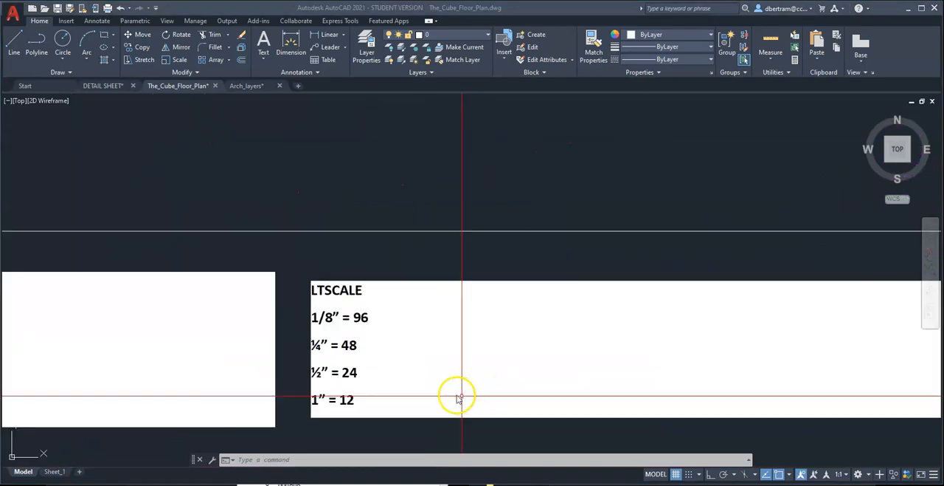
{"action": "scroll", "coordinate": [439, 309], "scroll_direction": "down", "scroll_amount": 3}
{"action": "scroll", "coordinate": [348, 338], "scroll_direction": "up", "scroll_amount": 4}
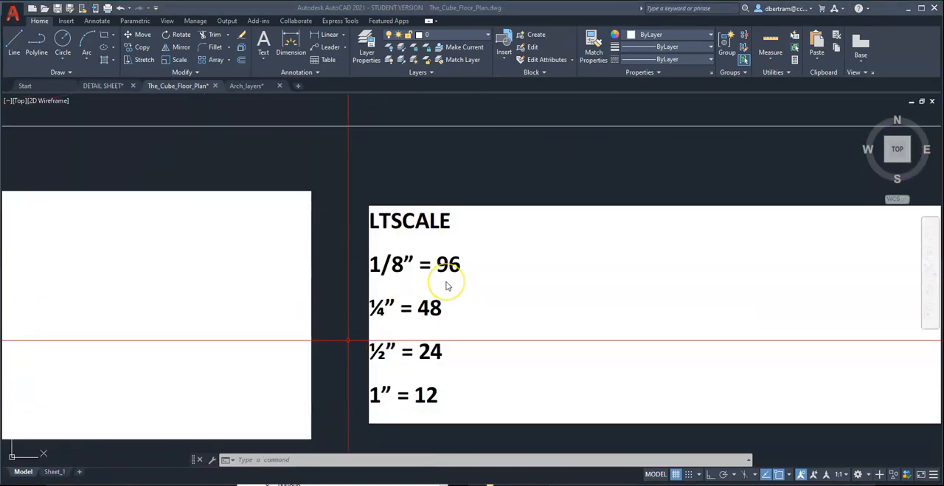
{"action": "scroll", "coordinate": [435, 232], "scroll_direction": "down", "scroll_amount": 2}
{"action": "scroll", "coordinate": [434, 255], "scroll_direction": "up", "scroll_amount": 2}
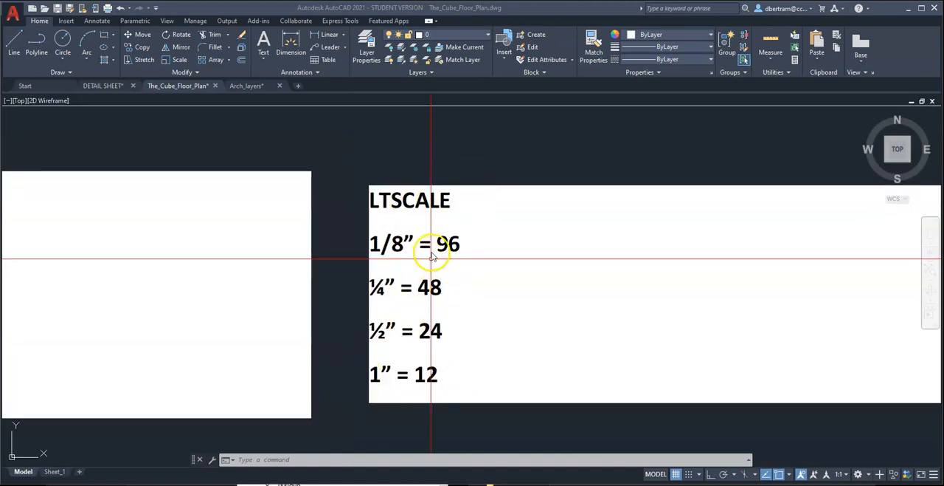
{"action": "scroll", "coordinate": [434, 248], "scroll_direction": "down", "scroll_amount": 4}
{"action": "scroll", "coordinate": [447, 338], "scroll_direction": "down", "scroll_amount": 6}
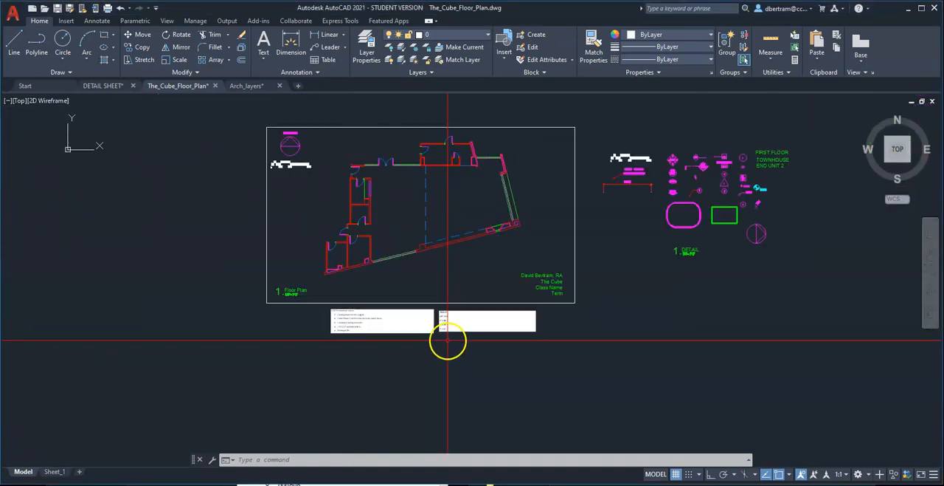
Check the layer and linetype of the vertical dashed line in the floor plan, and open the Properties palette.
{"action": "scroll", "coordinate": [446, 215], "scroll_direction": "up", "scroll_amount": 2}
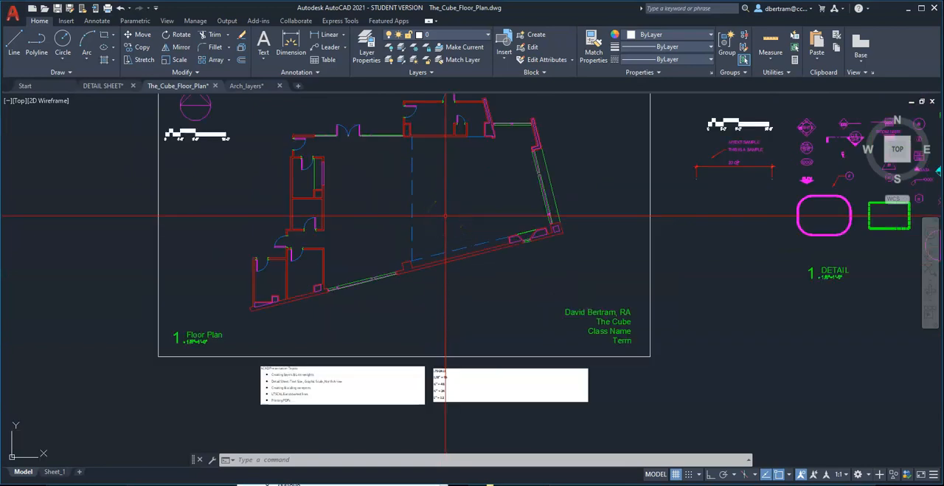
{"action": "left_click", "coordinate": [439, 211]}
{"action": "left_click", "coordinate": [374, 175]}
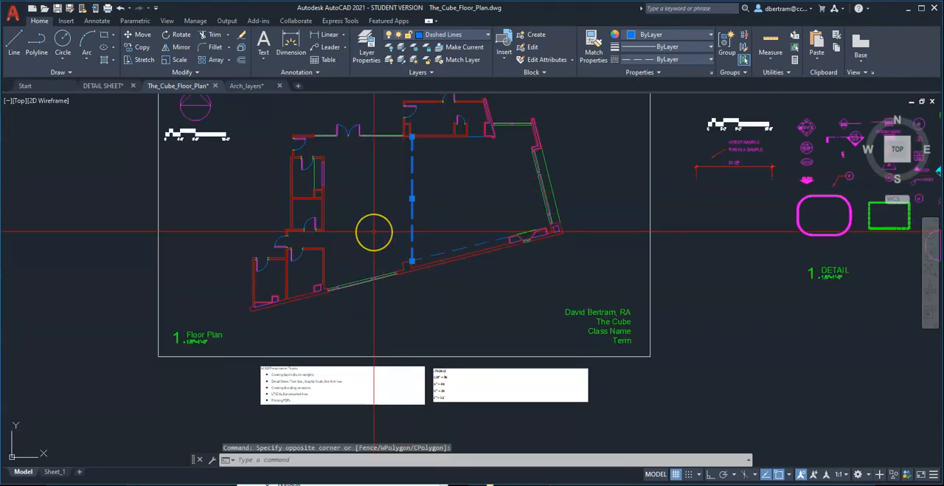
{"action": "key", "text": "Escape"}
{"action": "key", "text": "Escape"}
{"action": "type", "text": "P"}
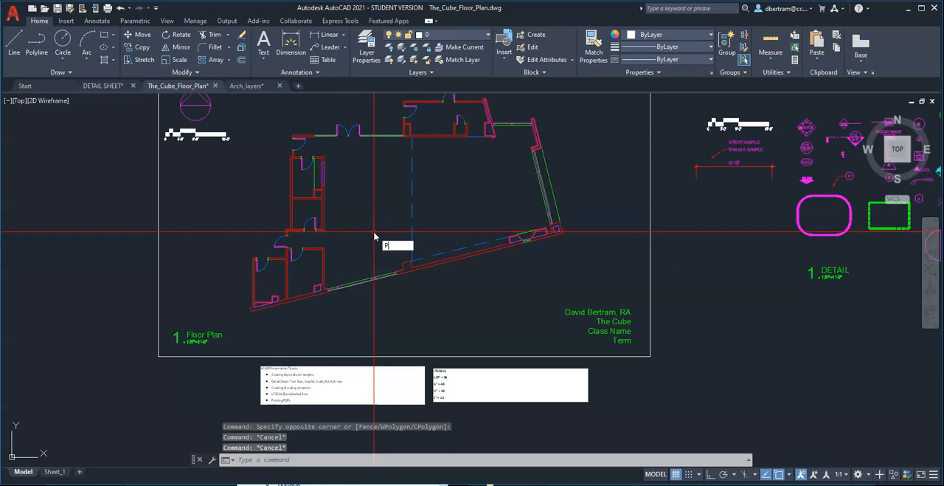
{"action": "type", "text": "R"}
{"action": "key", "text": "Return"}
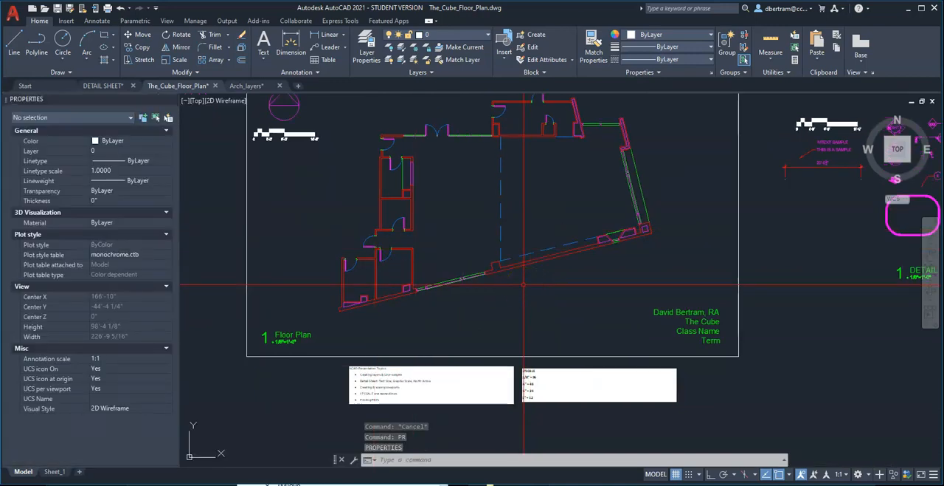
Compare how the blue dashed lines display in model space and in the Sheet_1 layout, and return to model space.
{"action": "scroll", "coordinate": [569, 157], "scroll_direction": "up", "scroll_amount": 2}
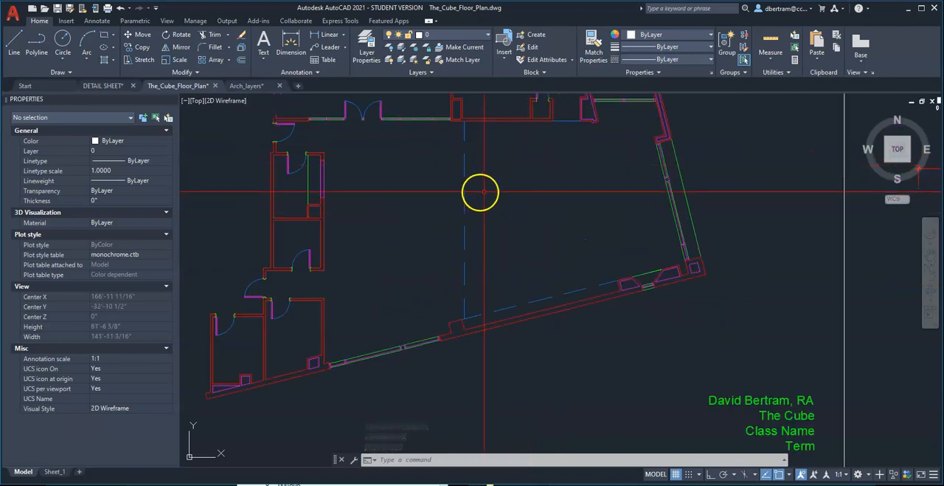
{"action": "scroll", "coordinate": [500, 198], "scroll_direction": "down", "scroll_amount": 2}
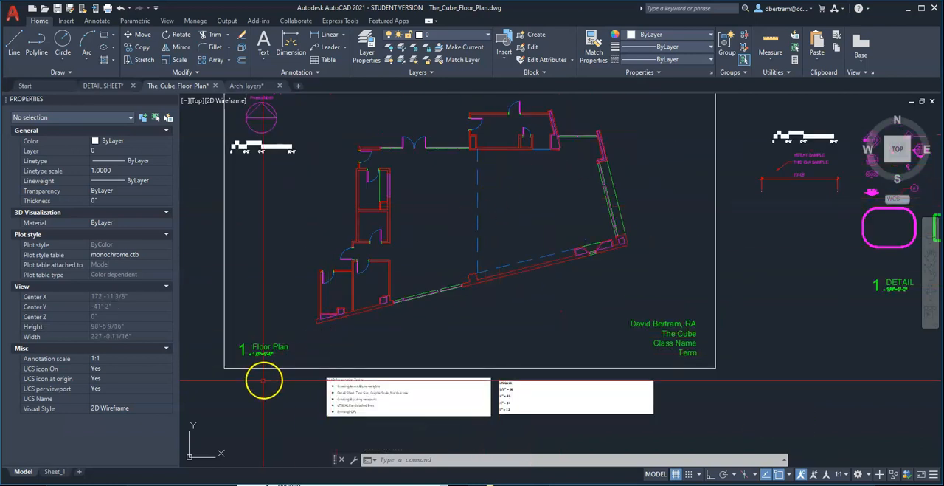
{"action": "left_click", "coordinate": [54, 471]}
{"action": "scroll", "coordinate": [438, 304], "scroll_direction": "up", "scroll_amount": 2}
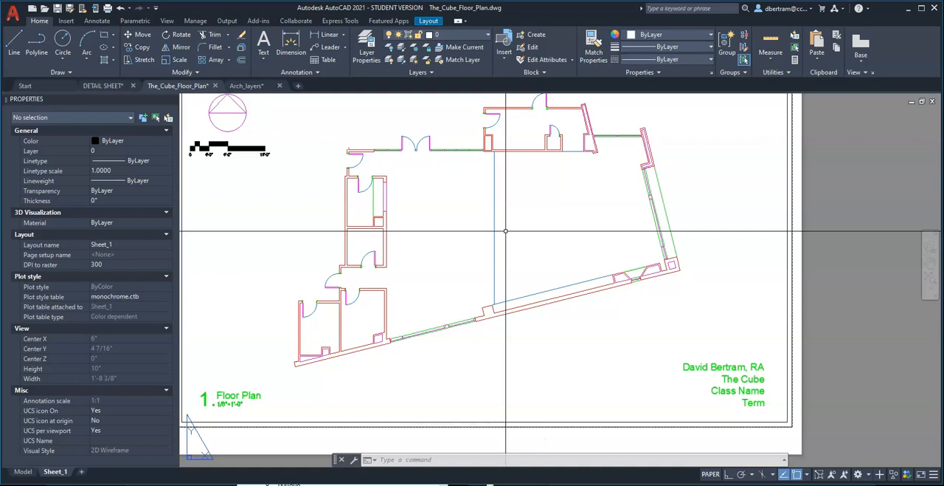
{"action": "scroll", "coordinate": [506, 231], "scroll_direction": "down", "scroll_amount": 3}
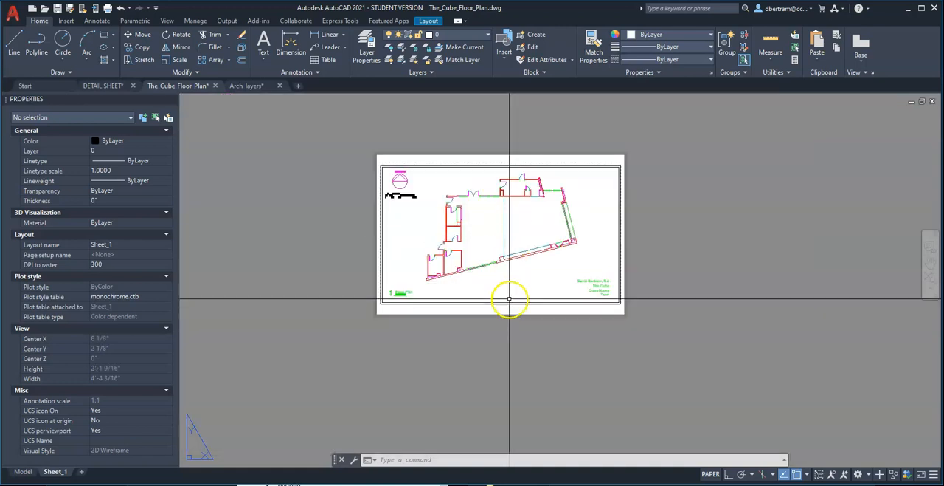
{"action": "scroll", "coordinate": [506, 310], "scroll_direction": "up", "scroll_amount": 3}
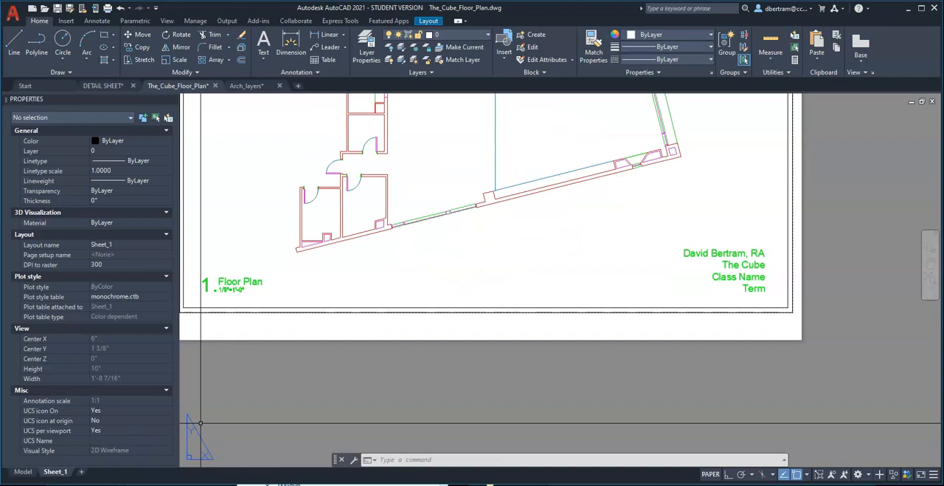
{"action": "left_click", "coordinate": [22, 471]}
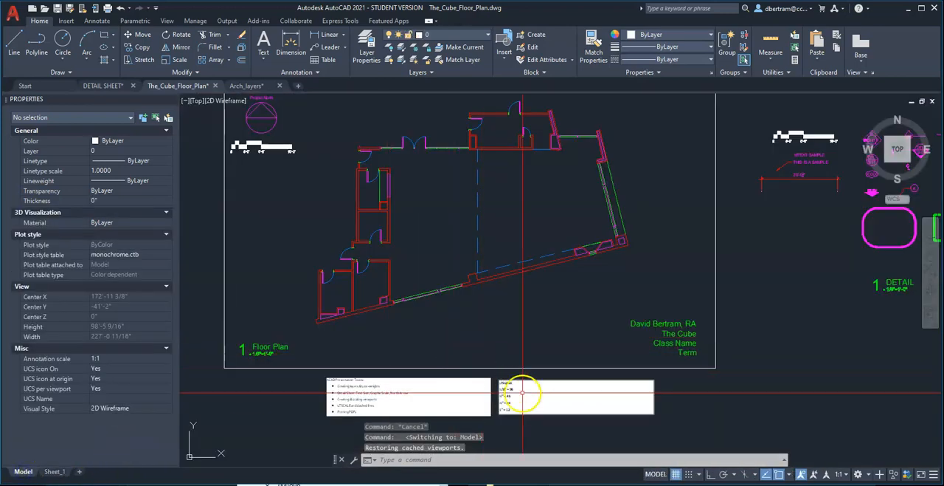
Open the embedded LTSCALE note in Word and add the line "For Printing = 1" directly below its heading.
{"action": "scroll", "coordinate": [532, 402], "scroll_direction": "up", "scroll_amount": 6}
{"action": "scroll", "coordinate": [499, 274], "scroll_direction": "down", "scroll_amount": 2}
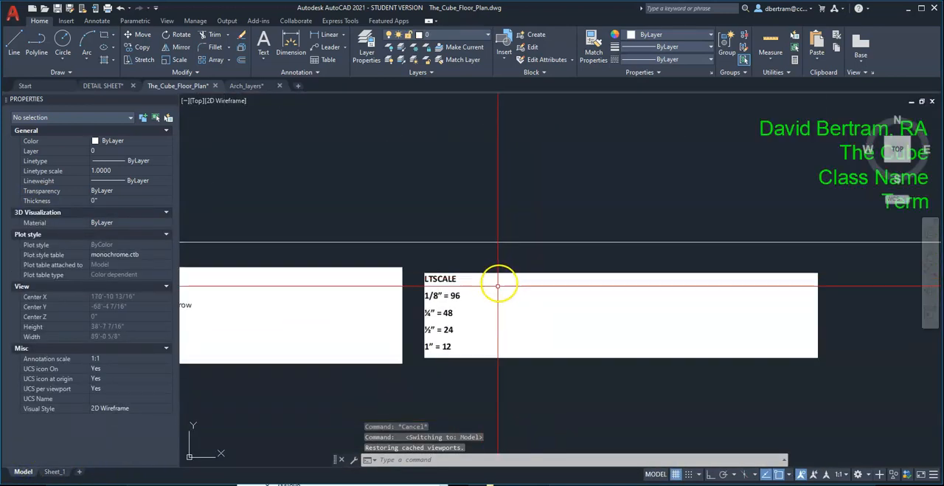
{"action": "scroll", "coordinate": [444, 279], "scroll_direction": "up", "scroll_amount": 4}
{"action": "left_click", "coordinate": [448, 278]}
{"action": "double_click", "coordinate": [448, 278]}
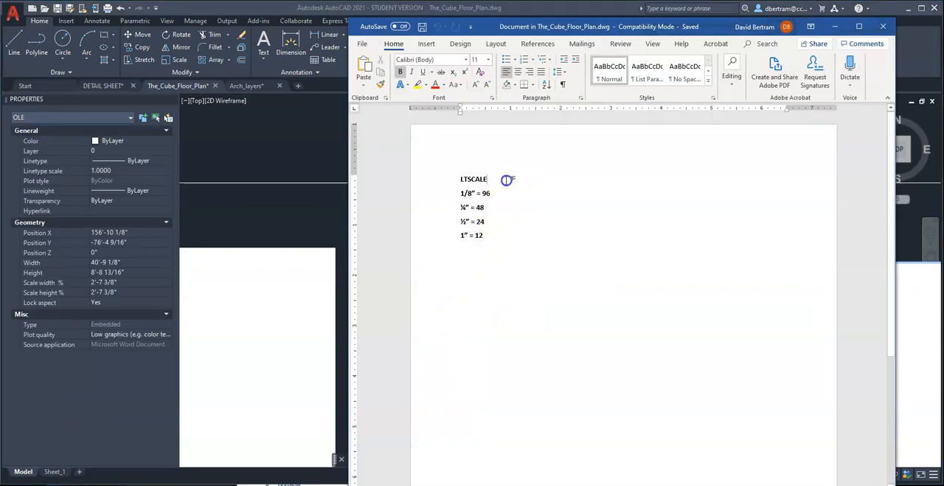
{"action": "key", "text": "Return"}
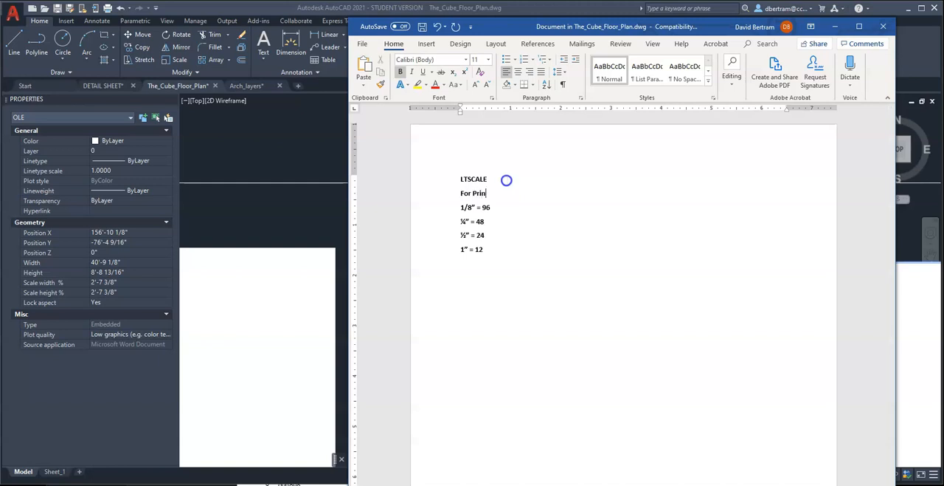
{"action": "left_click", "coordinate": [546, 212]}
Copy the complete LTSCALE text from the Word note, and erase the old embedded note from the drawing.
{"action": "left_click_drag", "start_coordinate": [486, 257], "coordinate": [448, 171]}
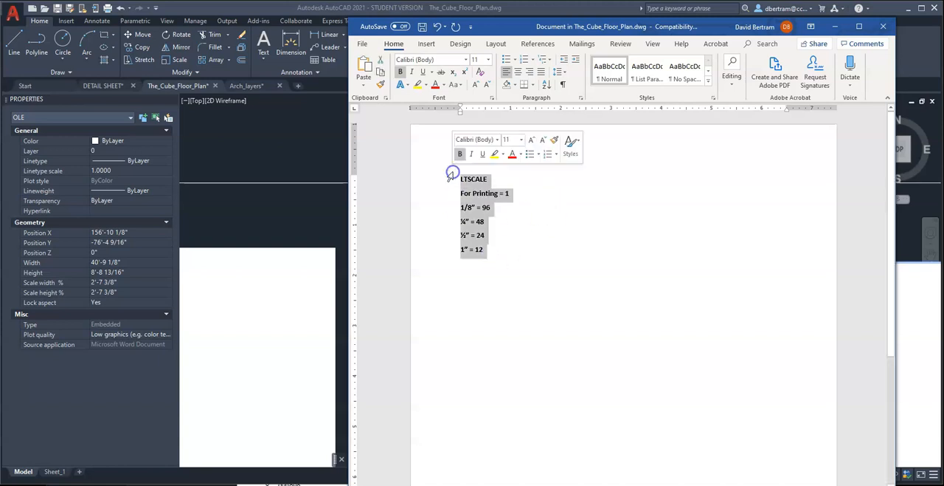
{"action": "left_click", "coordinate": [843, 28]}
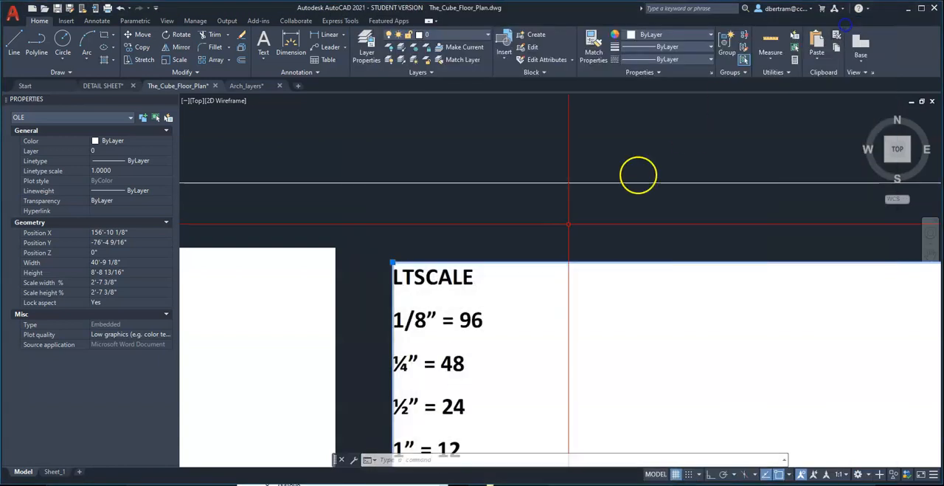
{"action": "scroll", "coordinate": [443, 270], "scroll_direction": "down", "scroll_amount": 4}
{"action": "type", "text": "e"}
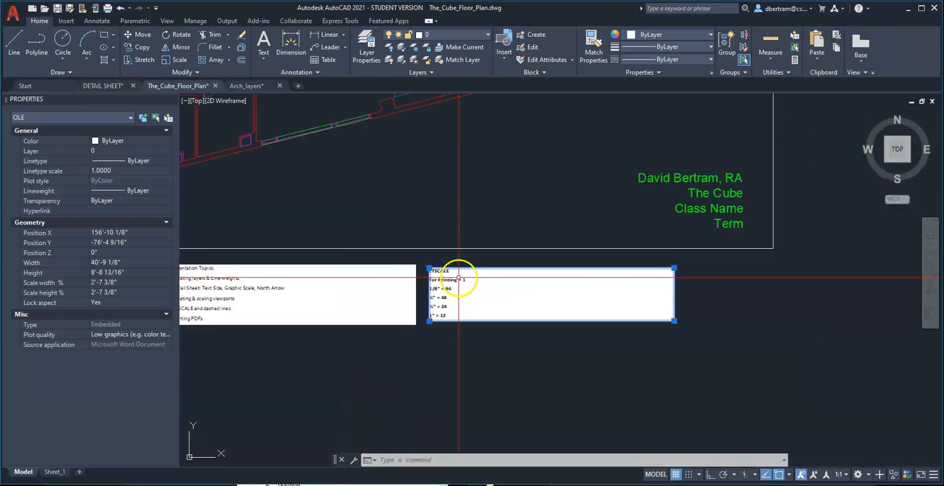
{"action": "key", "text": "Return"}
Paste the copied LTSCALE text as a new embedded note next to the presentation topics note, accepting the OLE text size.
{"action": "key", "text": "ctrl+v"}
{"action": "left_click", "coordinate": [450, 271]}
{"action": "left_click", "coordinate": [491, 295]}
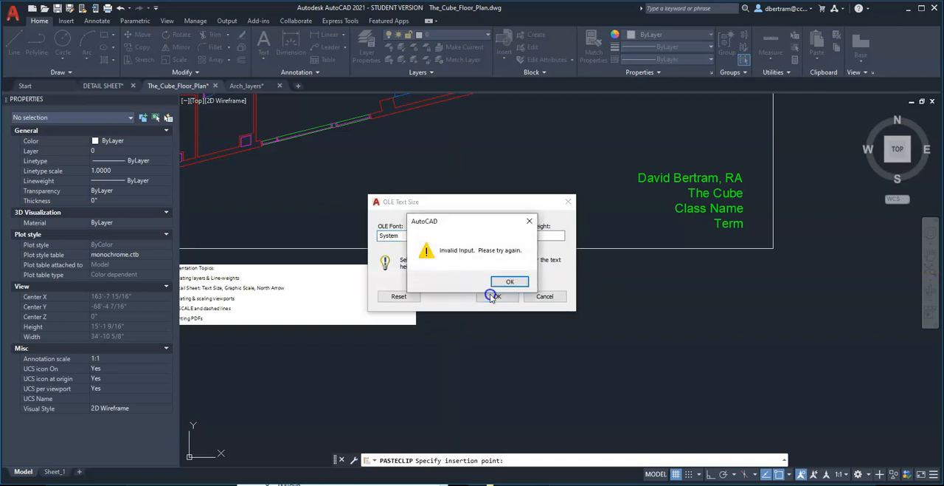
{"action": "left_click", "coordinate": [506, 280]}
{"action": "left_click", "coordinate": [526, 236]}
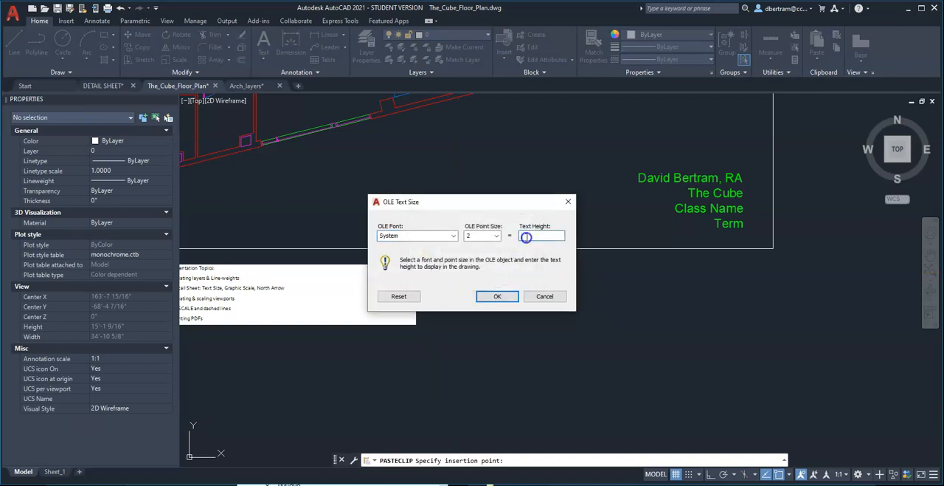
{"action": "left_click", "coordinate": [498, 296]}
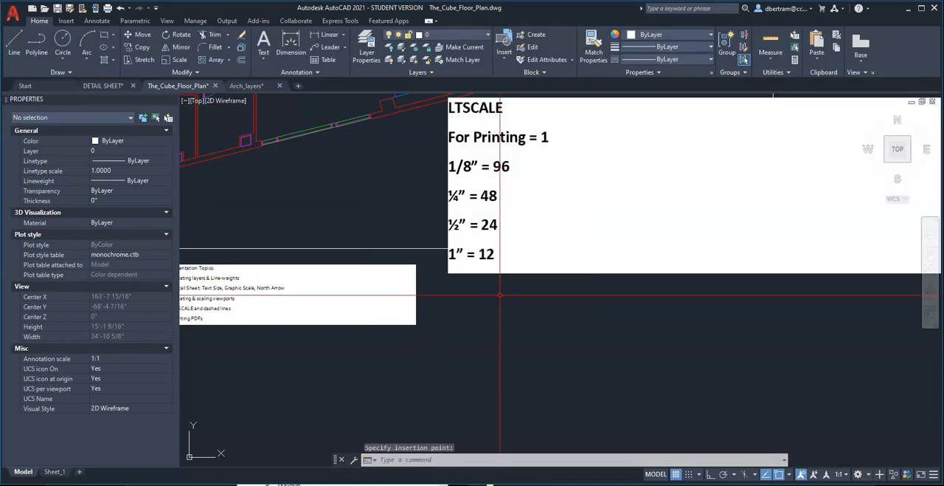
Move the pasted LTSCALE note below the floor plan frame, beside the presentation topics note.
{"action": "type", "text": "m"}
{"action": "key", "text": "Return"}
{"action": "left_click", "coordinate": [499, 293]}
{"action": "left_click", "coordinate": [481, 272]}
{"action": "key", "text": "Return"}
{"action": "left_click", "coordinate": [486, 307]}
{"action": "scroll", "coordinate": [497, 280], "scroll_direction": "down", "scroll_amount": 2}
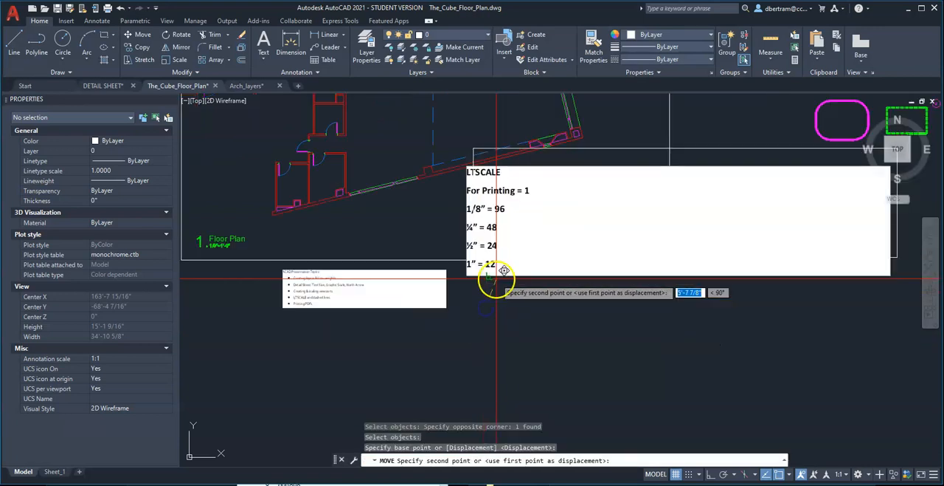
{"action": "left_click", "coordinate": [489, 391]}
{"action": "scroll", "coordinate": [498, 327], "scroll_direction": "down", "scroll_amount": 3}
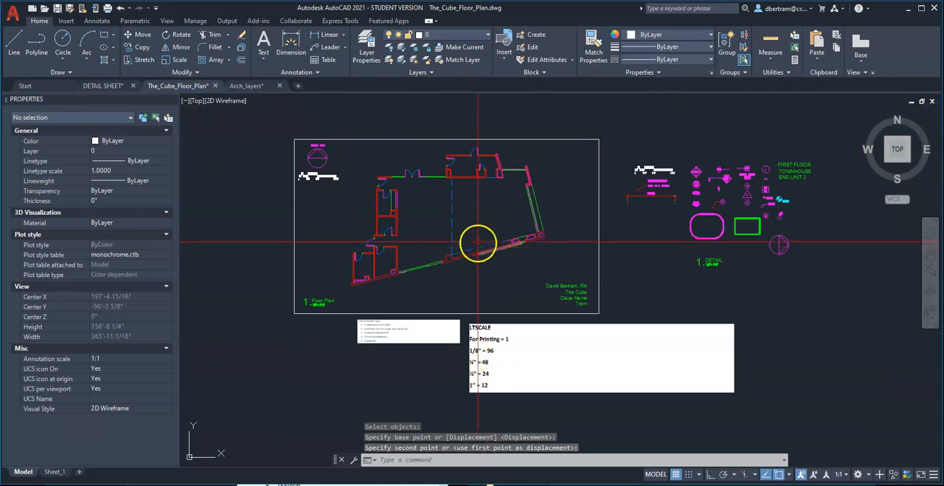
In the Sheet_1 layout, set the LTSCALE linetype scale factor to 1, the value listed for printing.
{"action": "scroll", "coordinate": [472, 241], "scroll_direction": "up", "scroll_amount": 3}
{"action": "scroll", "coordinate": [476, 251], "scroll_direction": "down", "scroll_amount": 2}
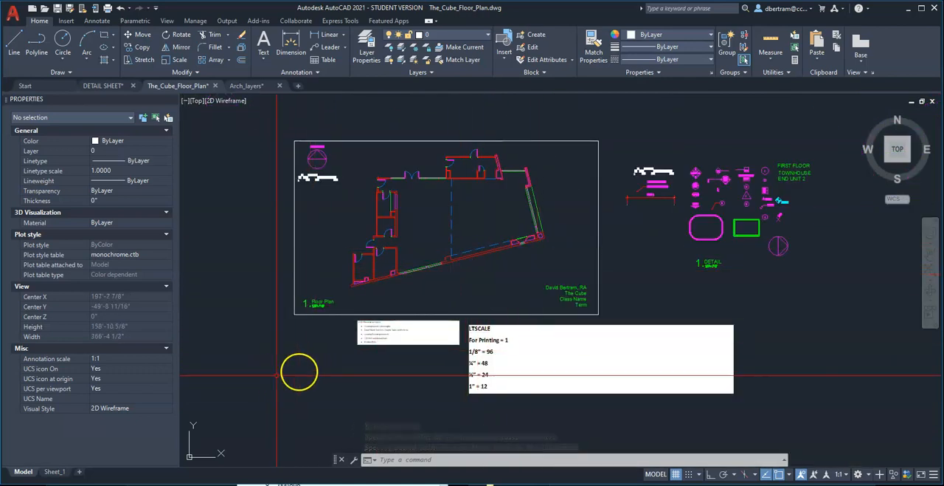
{"action": "mouse_move", "coordinate": [57, 470]}
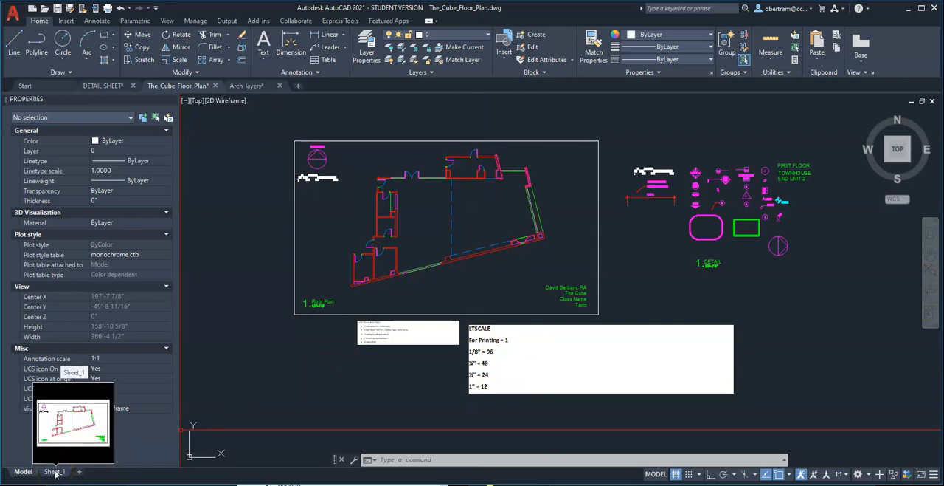
{"action": "left_click", "coordinate": [56, 472]}
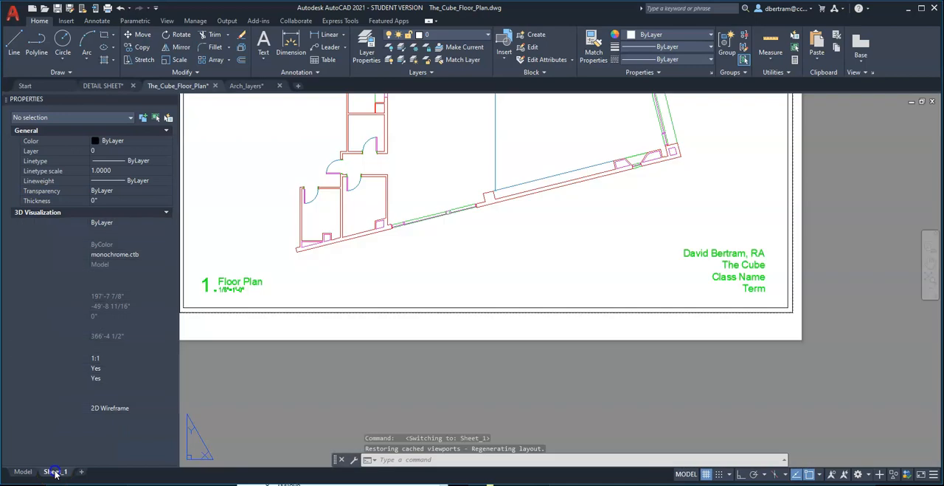
{"action": "scroll", "coordinate": [440, 375], "scroll_direction": "down", "scroll_amount": 2}
{"action": "scroll", "coordinate": [499, 228], "scroll_direction": "up", "scroll_amount": 2}
{"action": "middle_click_drag", "start_coordinate": [498, 228], "coordinate": [520, 265]}
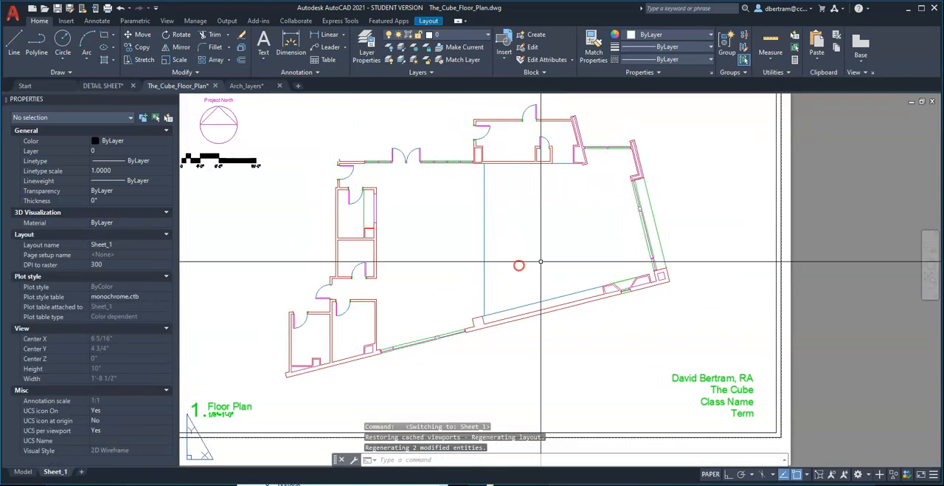
{"action": "type", "text": "l"}
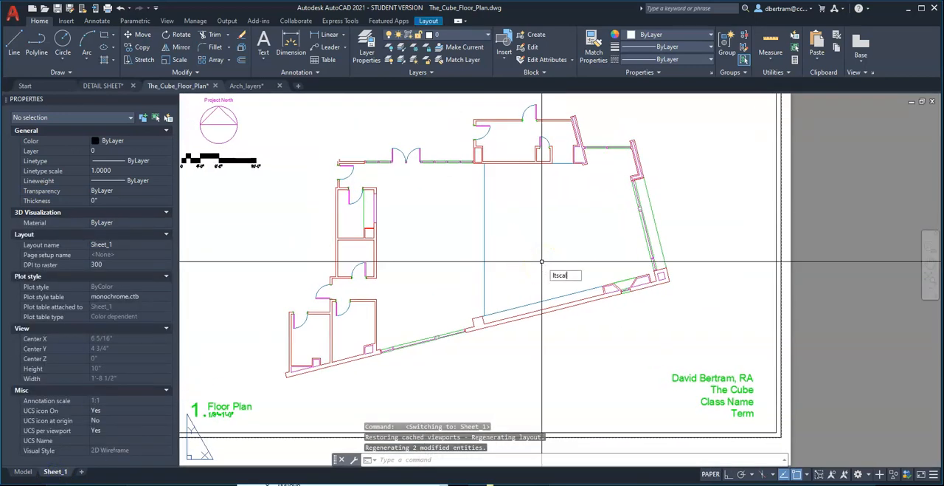
{"action": "type", "text": "inetype scale"}
{"action": "key", "text": "Return"}
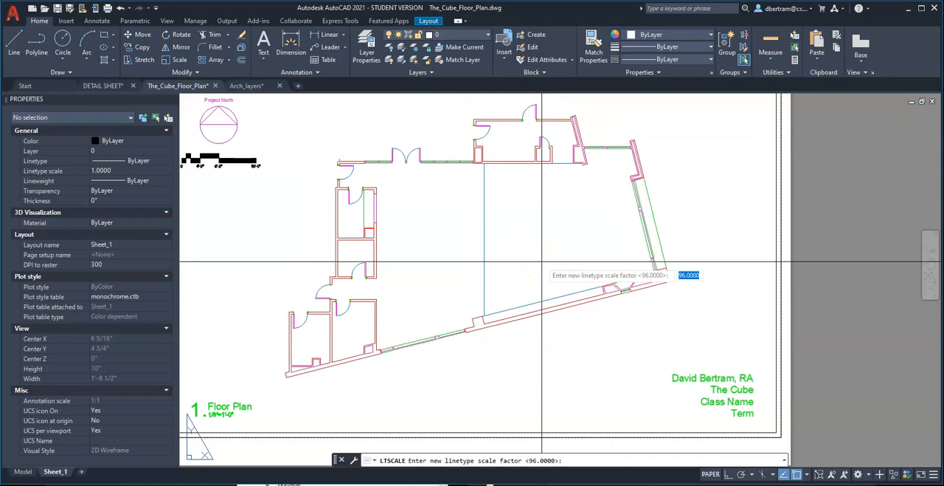
{"action": "type", "text": "1"}
{"action": "key", "text": "Return"}
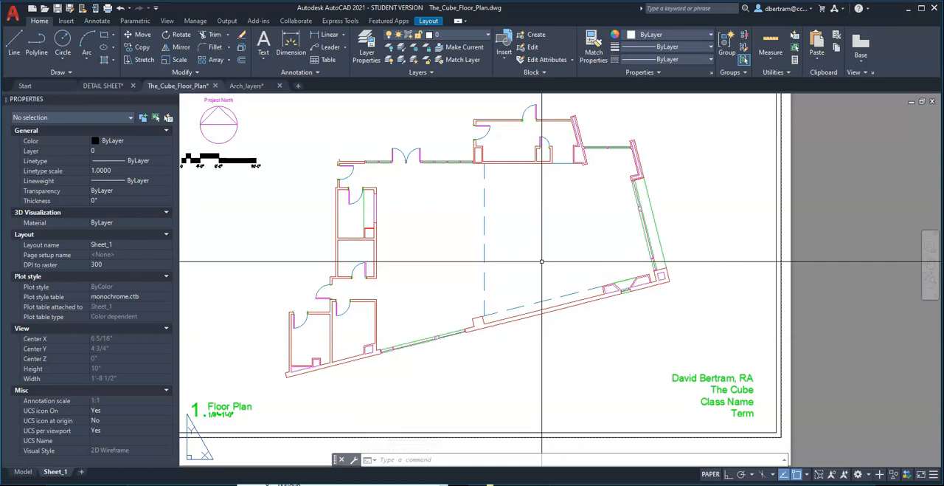
Compare the dashed lines in model space and in the Sheet_1 layout, and check the properties of the layout's viewport.
{"action": "left_click", "coordinate": [23, 472]}
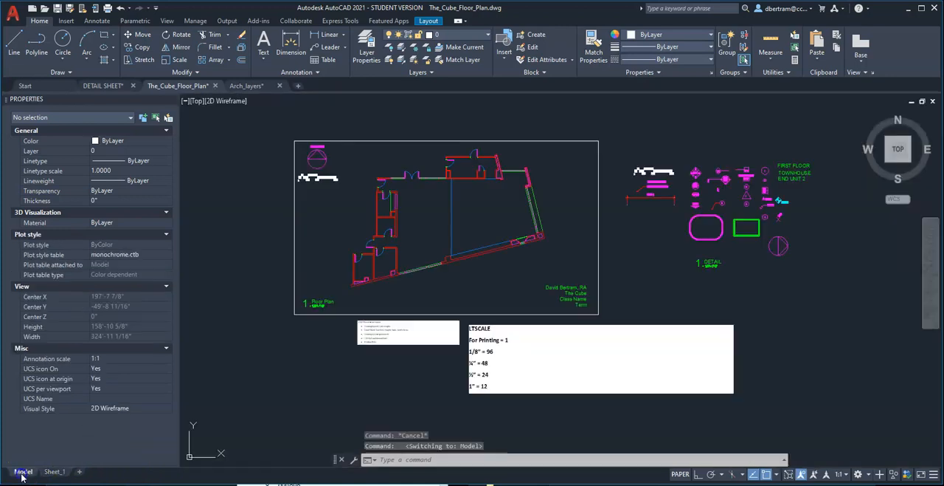
{"action": "scroll", "coordinate": [453, 205], "scroll_direction": "up", "scroll_amount": 5}
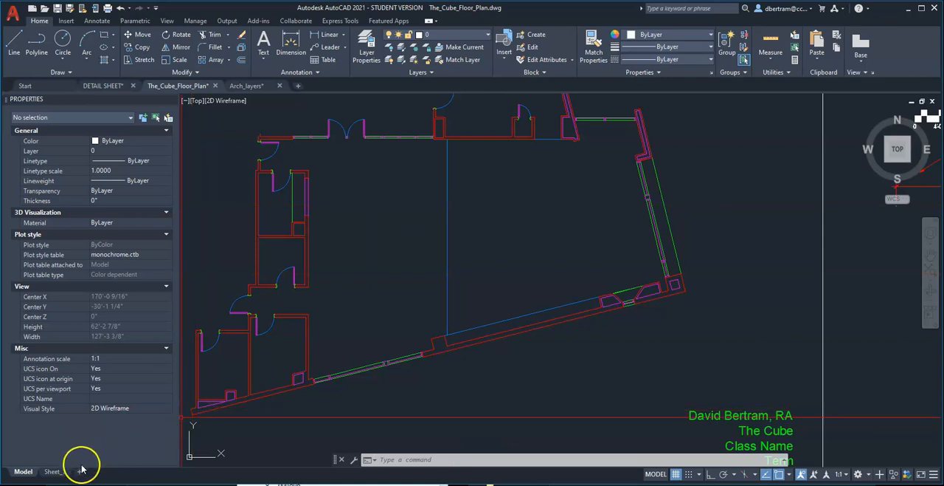
{"action": "left_click", "coordinate": [55, 471]}
{"action": "scroll", "coordinate": [448, 323], "scroll_direction": "down", "scroll_amount": 2}
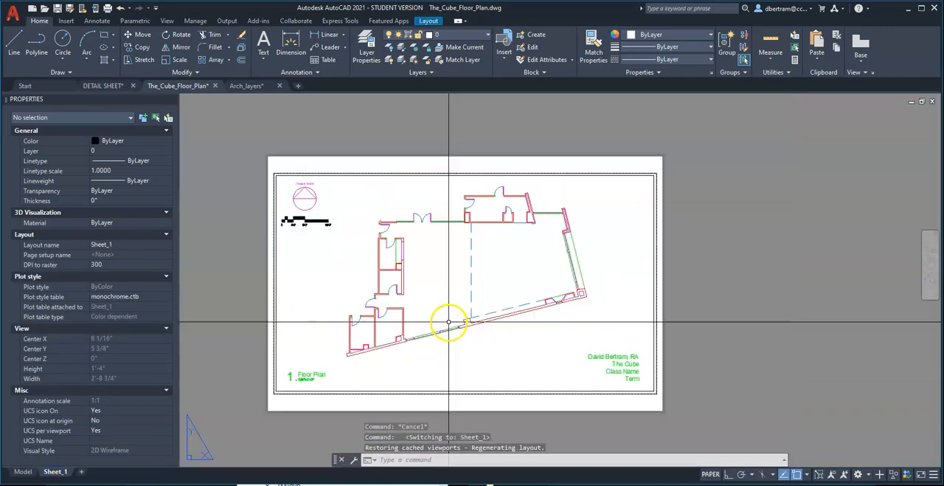
{"action": "left_click", "coordinate": [451, 371]}
{"action": "left_click", "coordinate": [200, 353]}
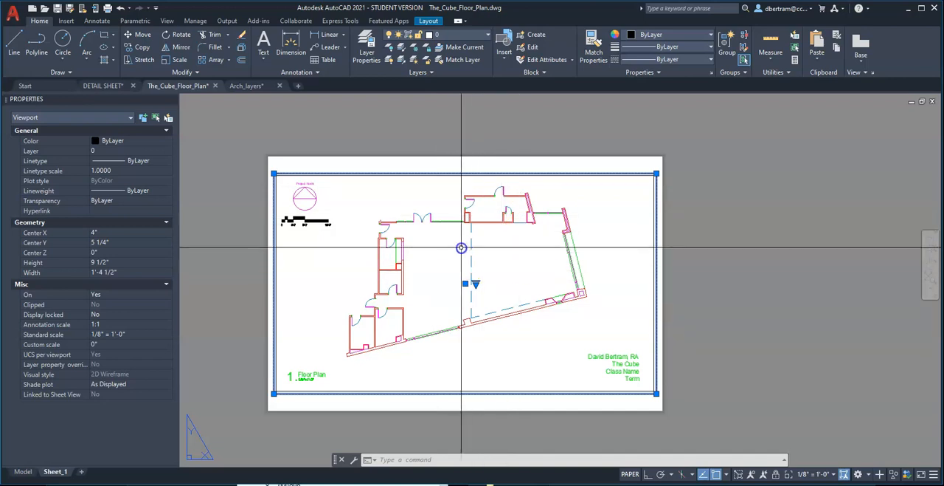
In model space, set the LTSCALE linetype scale factor to 96, the value listed for the 1/8" scale.
{"action": "left_click", "coordinate": [23, 471]}
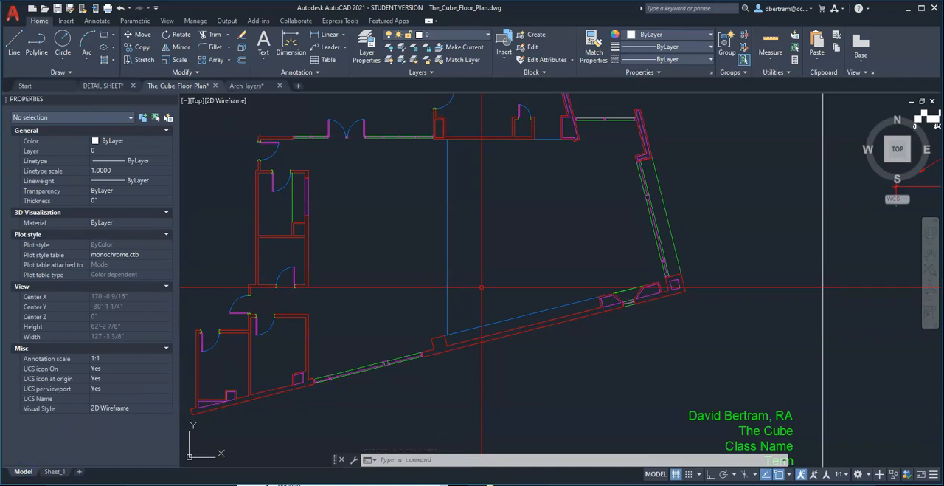
{"action": "scroll", "coordinate": [482, 288], "scroll_direction": "down", "scroll_amount": 3}
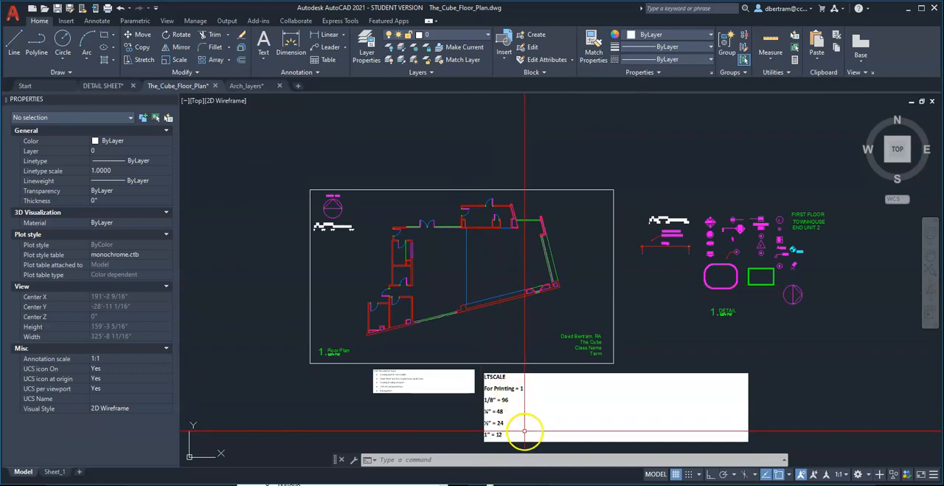
{"action": "scroll", "coordinate": [523, 421], "scroll_direction": "up", "scroll_amount": 2}
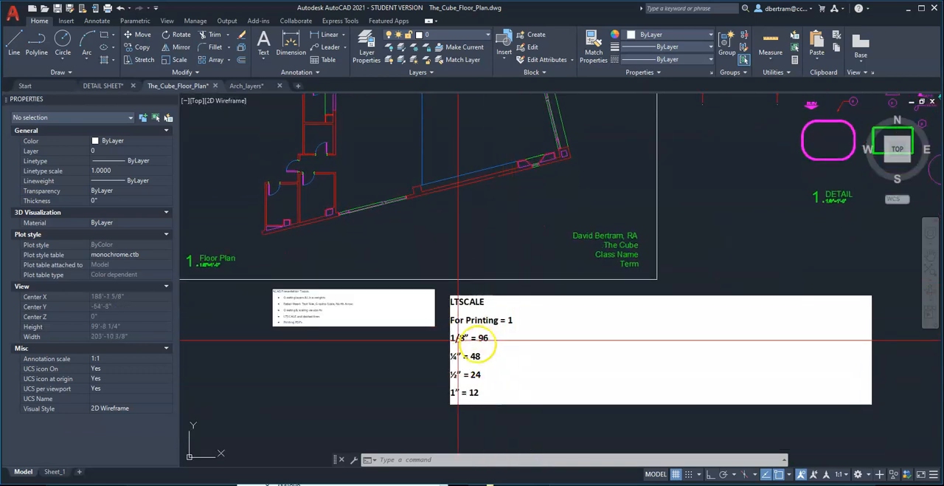
{"action": "middle_click_drag", "start_coordinate": [474, 336], "coordinate": [481, 370]}
{"action": "type", "text": "linetype sc"}
{"action": "type", "text": "ale"}
{"action": "key", "text": "Return"}
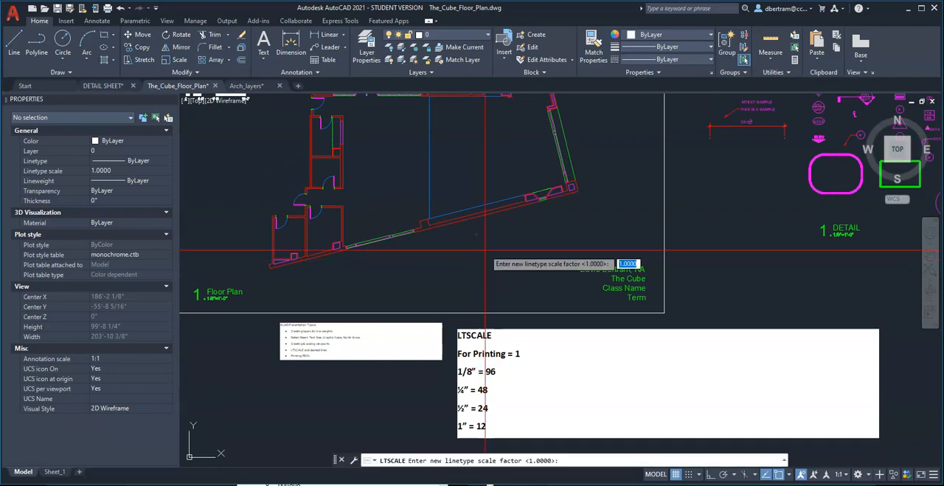
{"action": "type", "text": "96"}
{"action": "key", "text": "Return"}
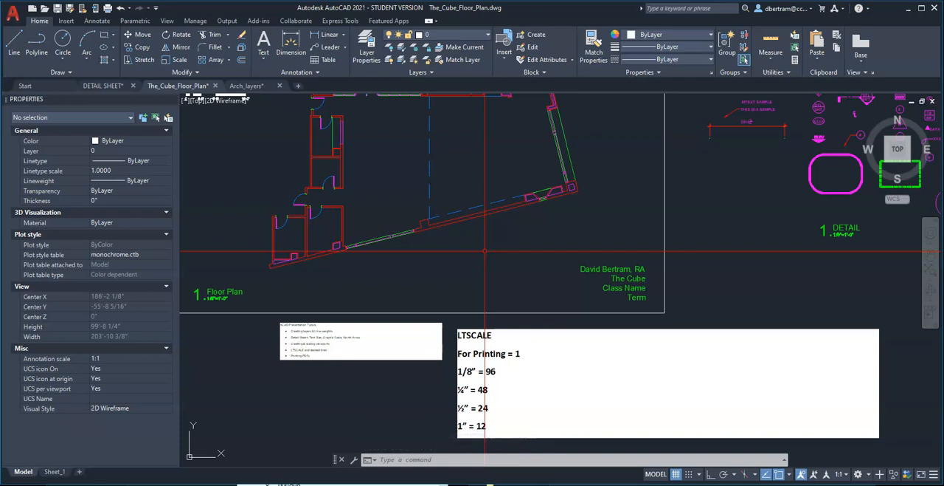
Try an LTSCALE linetype scale factor of 48, the value for the 1/4" scale, and set it back to 96.
{"action": "type", "text": "LTscale"}
{"action": "key", "text": "Return"}
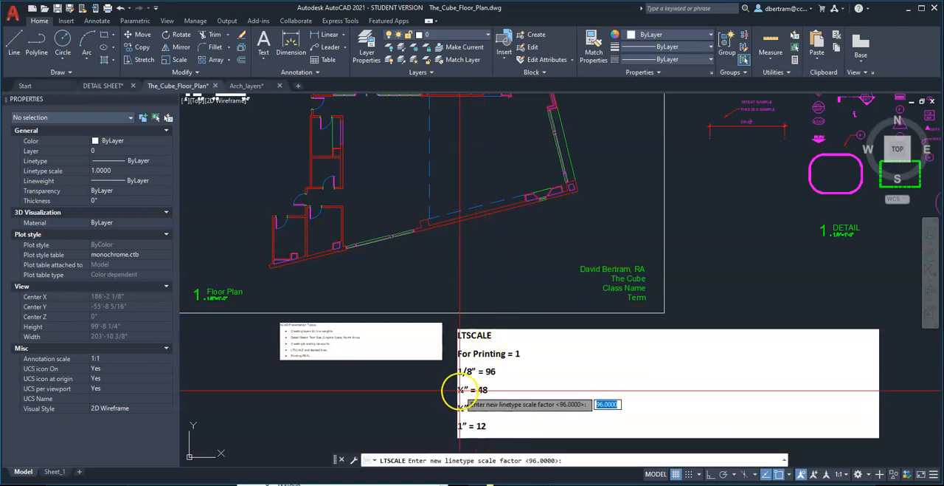
{"action": "type", "text": "4"}
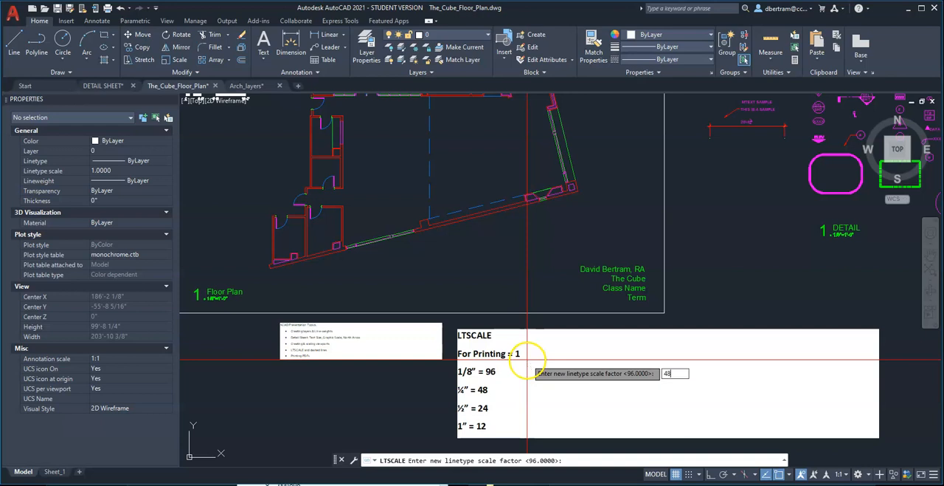
{"action": "type", "text": "8"}
{"action": "key", "text": "Return"}
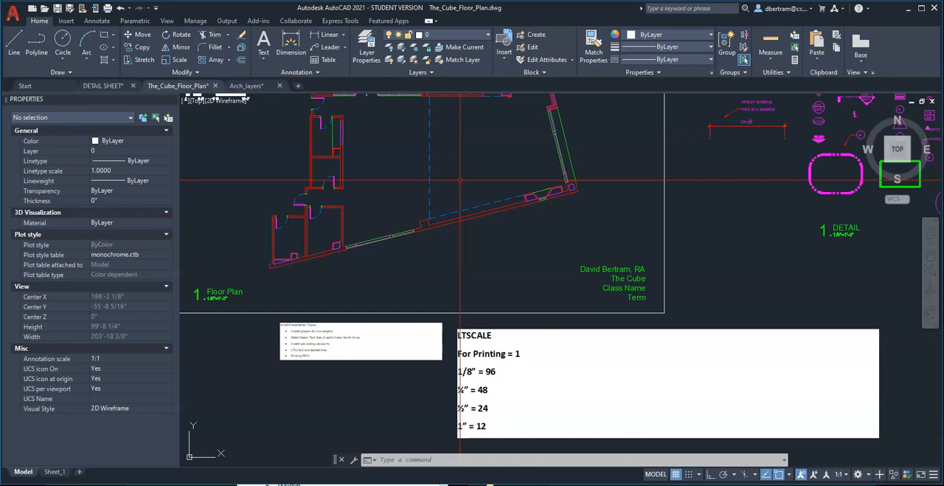
{"action": "key", "text": "Return"}
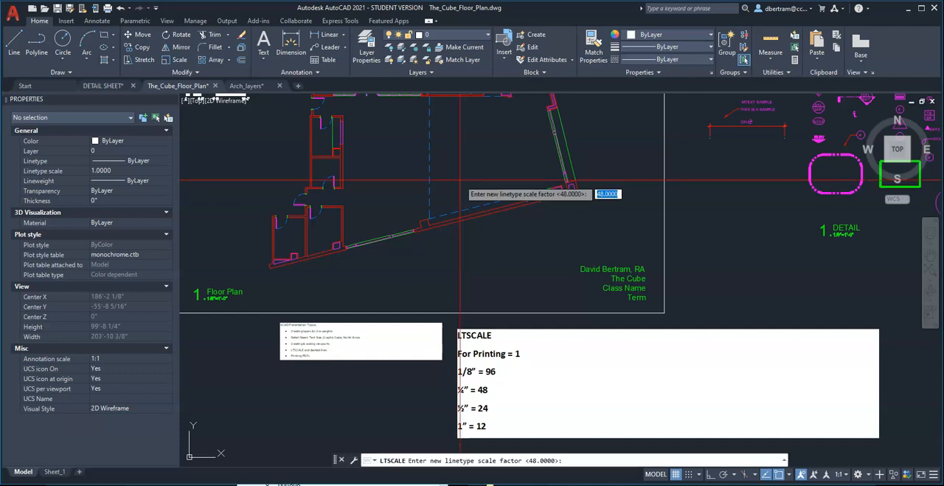
{"action": "type", "text": "96"}
{"action": "key", "text": "Return"}
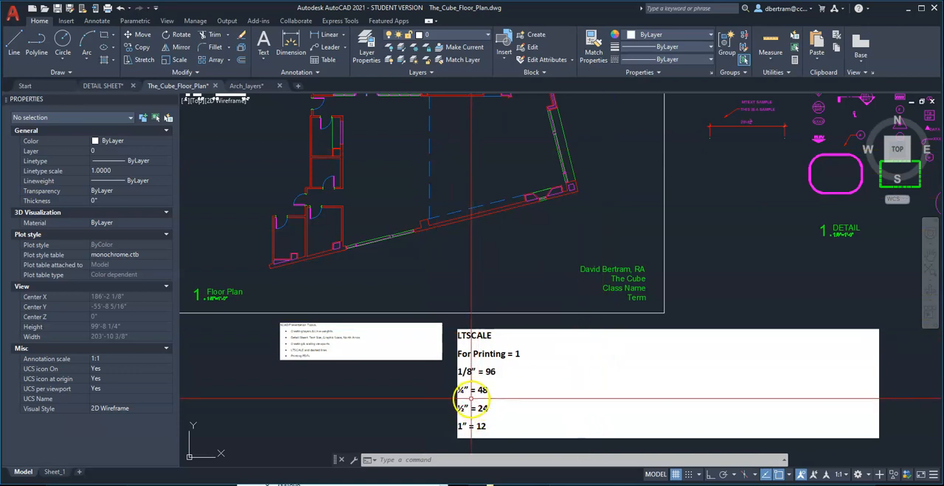
Review the LTSCALE note, and select the floor plan's vertical dashed line to check its individual linetype scale.
{"action": "scroll", "coordinate": [470, 417], "scroll_direction": "up", "scroll_amount": 4}
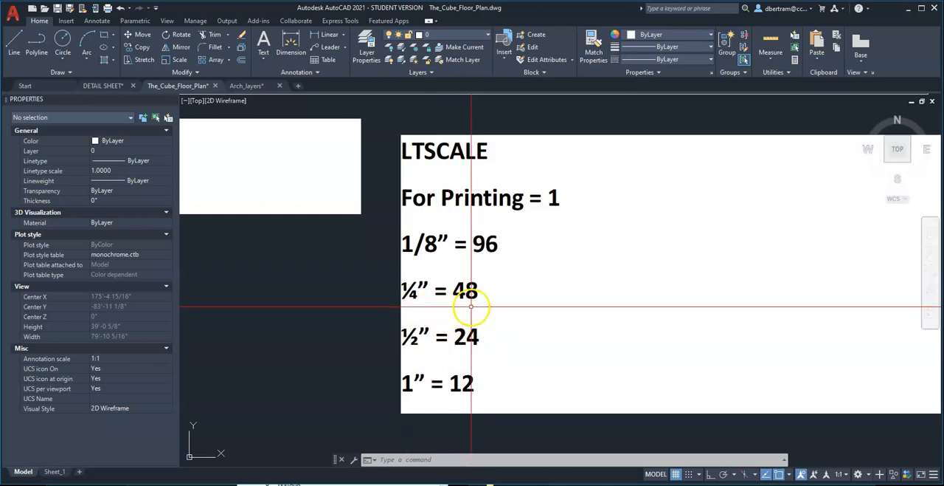
{"action": "scroll", "coordinate": [468, 335], "scroll_direction": "down", "scroll_amount": 5}
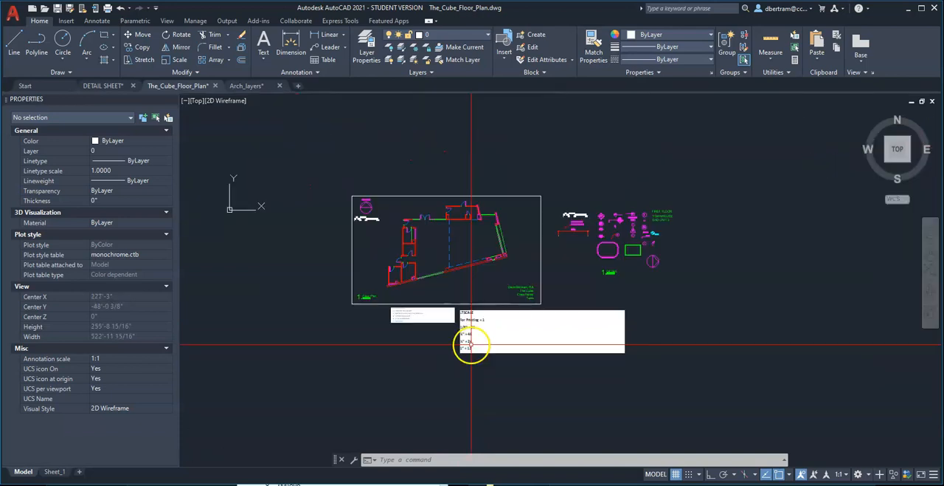
{"action": "scroll", "coordinate": [468, 342], "scroll_direction": "up", "scroll_amount": 2}
{"action": "scroll", "coordinate": [386, 242], "scroll_direction": "down", "scroll_amount": 4}
{"action": "scroll", "coordinate": [440, 263], "scroll_direction": "up", "scroll_amount": 3}
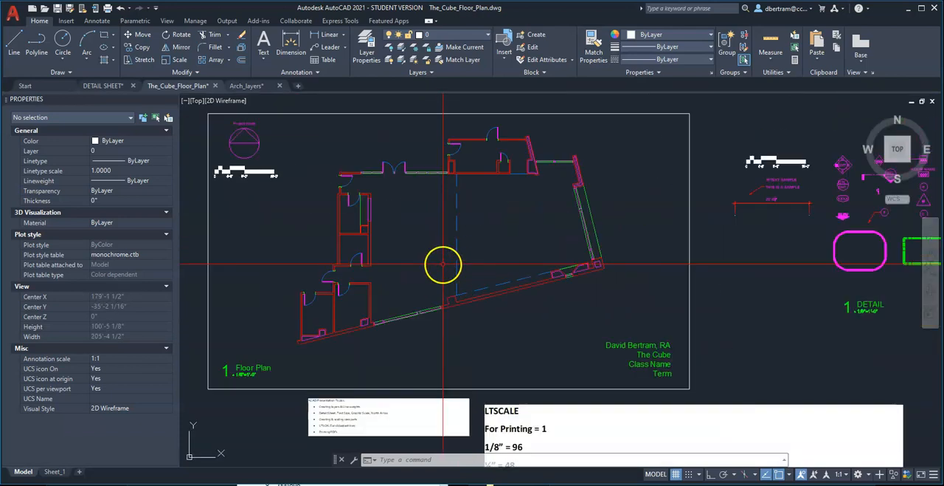
{"action": "scroll", "coordinate": [447, 260], "scroll_direction": "up", "scroll_amount": 2}
{"action": "middle_click_drag", "start_coordinate": [447, 251], "coordinate": [470, 286]}
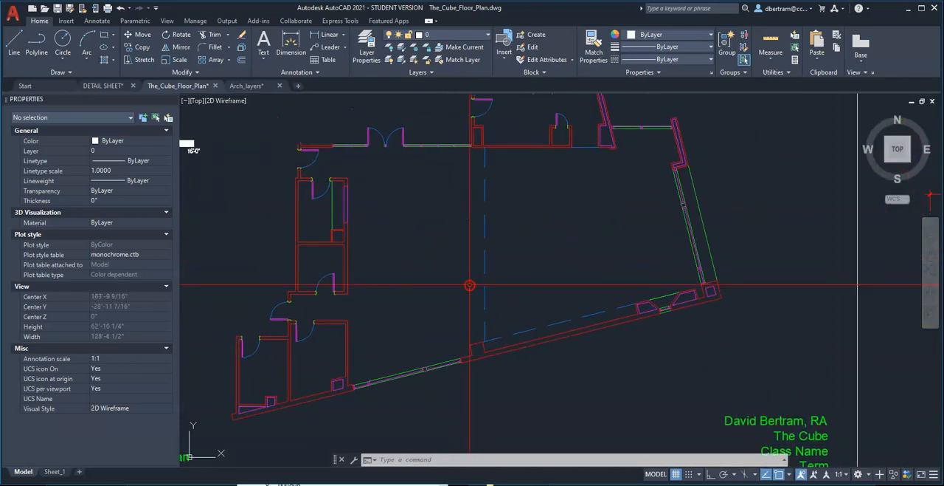
{"action": "left_click", "coordinate": [528, 279]}
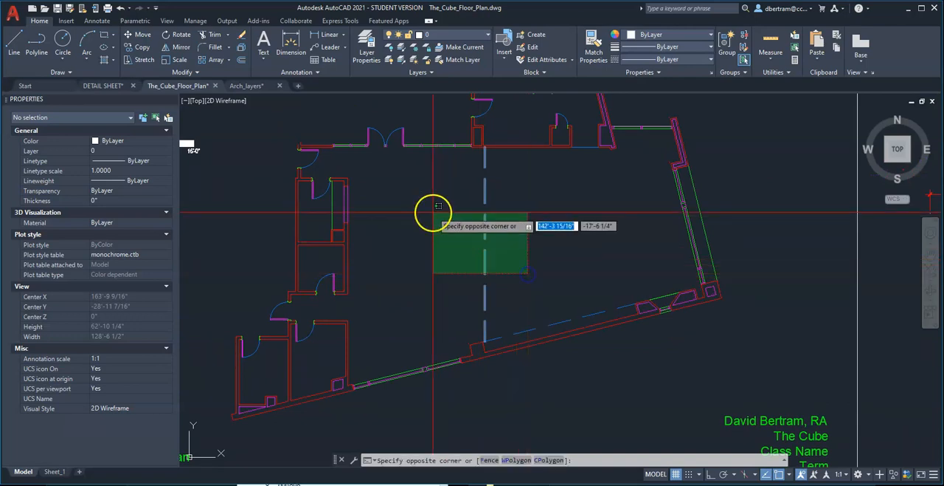
{"action": "left_click", "coordinate": [416, 194]}
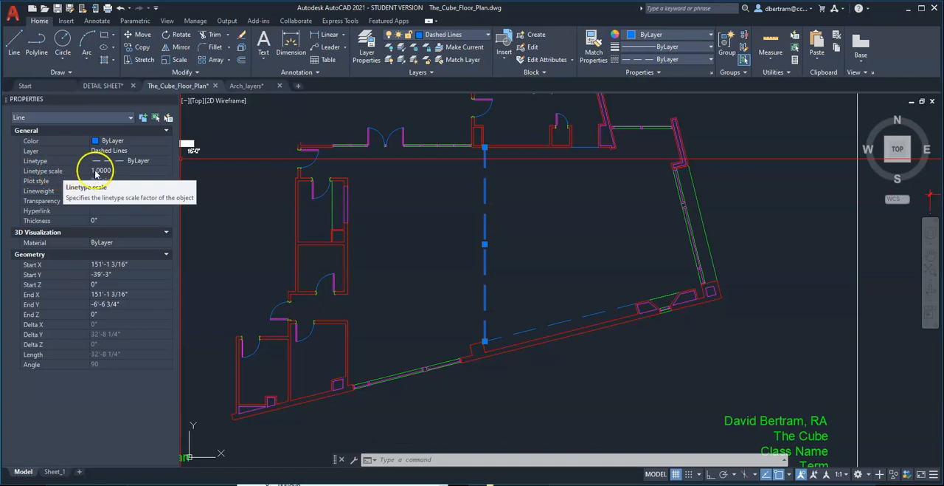
Set the selected vertical dashed line's linetype scale to 0.5, and check the short dashed line across the upper opening.
{"action": "left_click", "coordinate": [99, 170]}
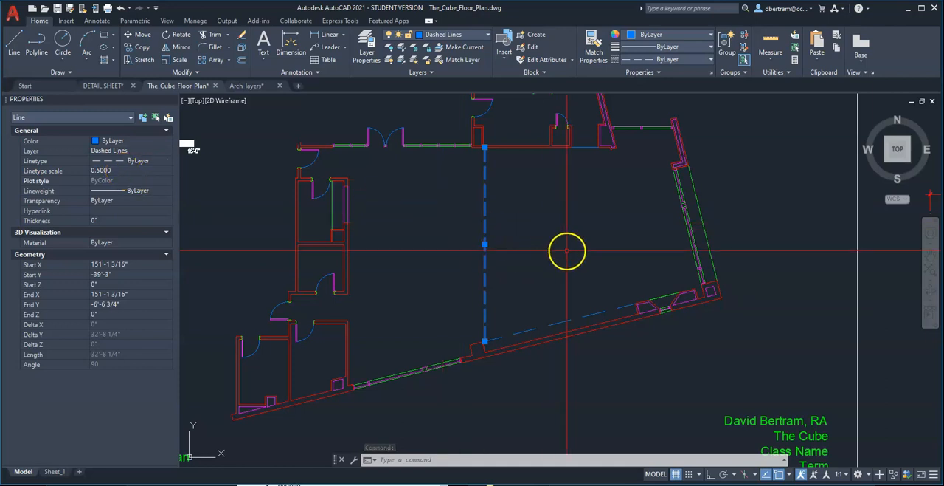
{"action": "key", "text": "Escape"}
{"action": "key", "text": "Escape"}
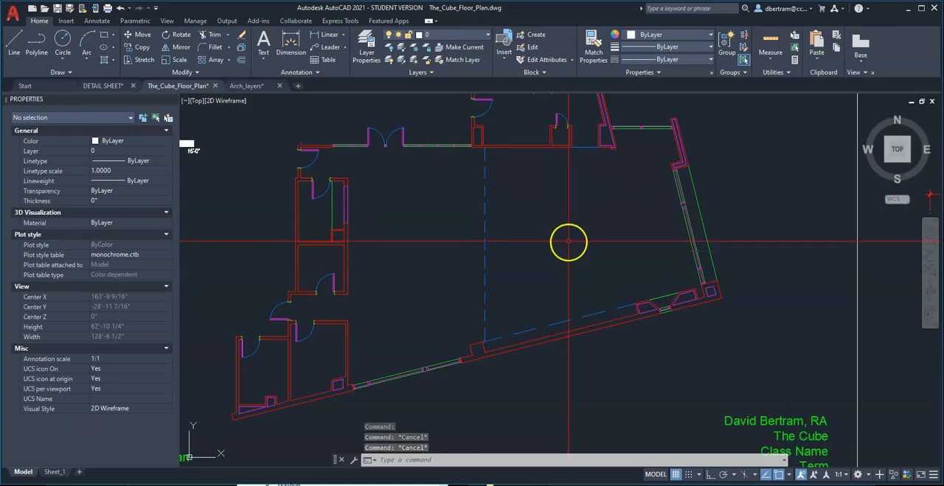
{"action": "left_click", "coordinate": [586, 153]}
{"action": "left_click", "coordinate": [606, 148]}
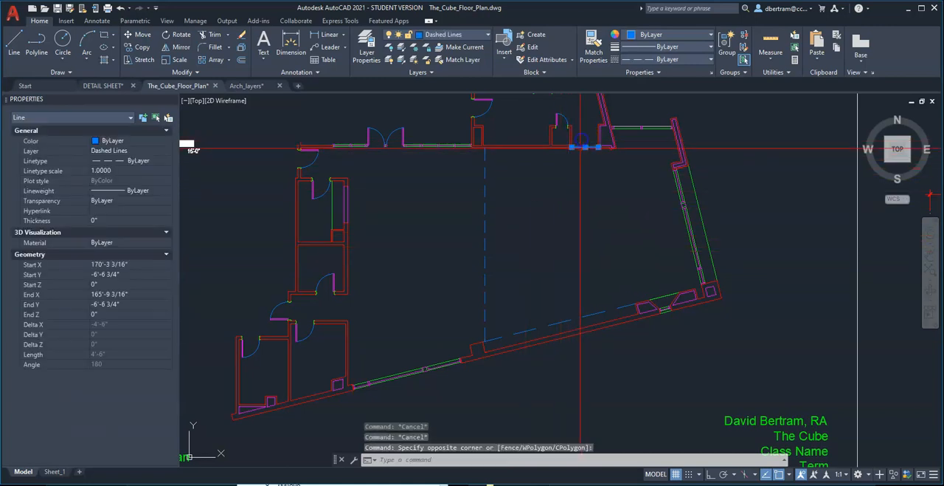
{"action": "key", "text": "Escape"}
{"action": "key", "text": "Escape"}
Match the vertical dashed line's properties onto the sloped dashed line, the short opening line and the door swing arcs in the upper room.
{"action": "type", "text": "a"}
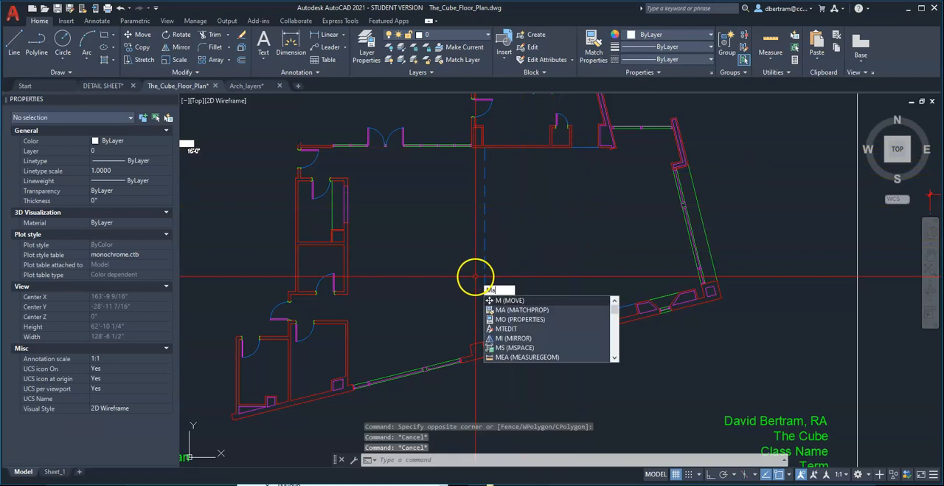
{"action": "key", "text": "Return"}
{"action": "left_click", "coordinate": [485, 259]}
{"action": "left_click", "coordinate": [537, 338]}
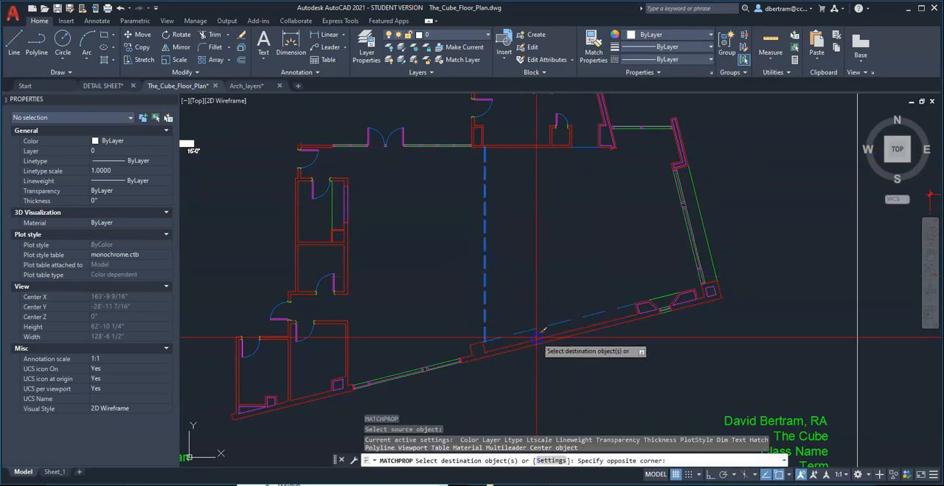
{"action": "left_click", "coordinate": [525, 316]}
{"action": "left_click", "coordinate": [589, 151]}
{"action": "left_click", "coordinate": [580, 140]}
{"action": "left_click", "coordinate": [506, 115]}
{"action": "left_click", "coordinate": [512, 111]}
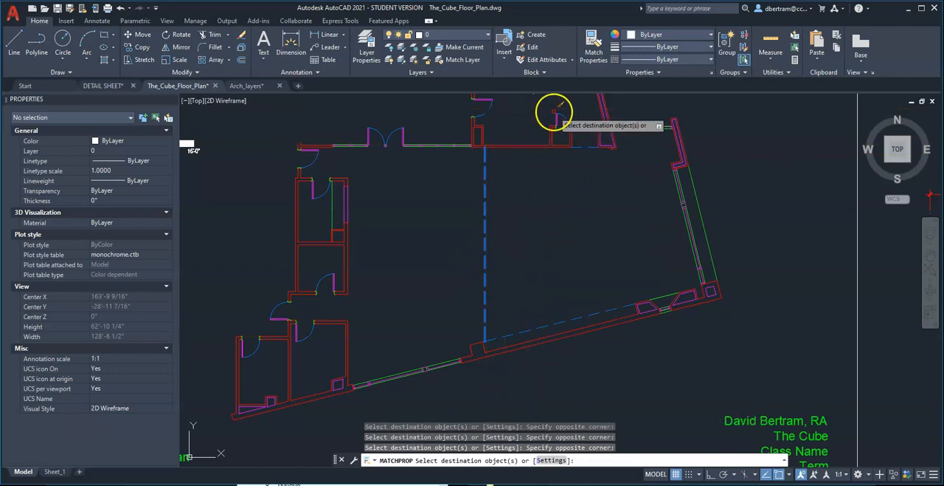
{"action": "scroll", "coordinate": [562, 112], "scroll_direction": "up", "scroll_amount": 6}
{"action": "key", "text": "Escape"}
{"action": "key", "text": "Escape"}
{"action": "scroll", "coordinate": [636, 211], "scroll_direction": "down", "scroll_amount": 9}
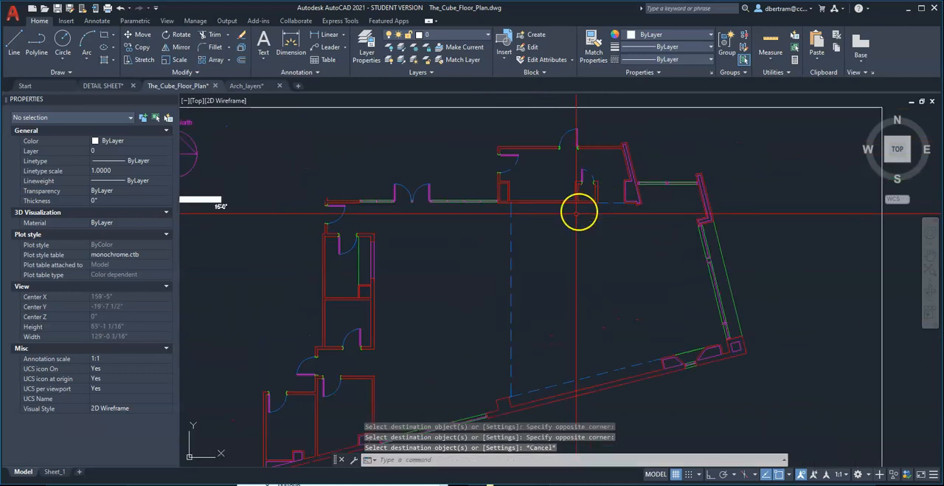
Check the individual linetype scale of the short dashed line across the upper opening.
{"action": "scroll", "coordinate": [520, 265], "scroll_direction": "up", "scroll_amount": 2}
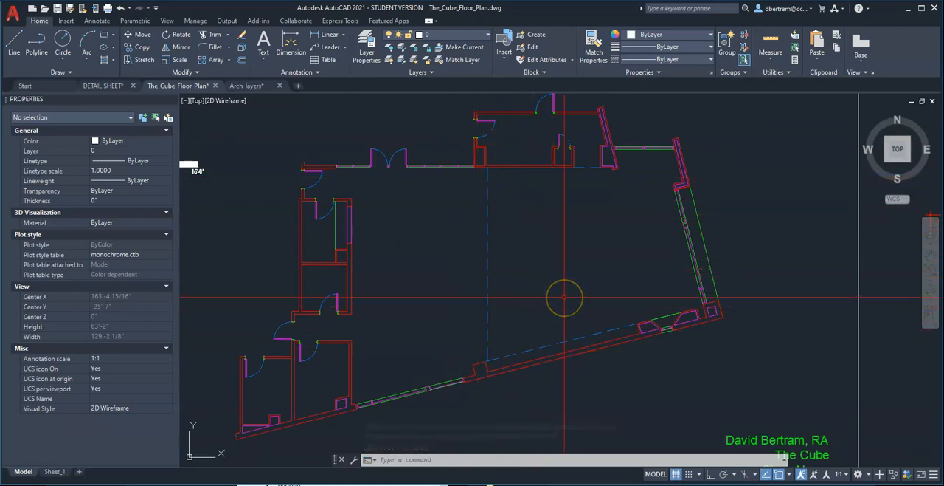
{"action": "scroll", "coordinate": [596, 155], "scroll_direction": "up", "scroll_amount": 4}
{"action": "left_click", "coordinate": [579, 208]}
{"action": "left_click", "coordinate": [558, 163]}
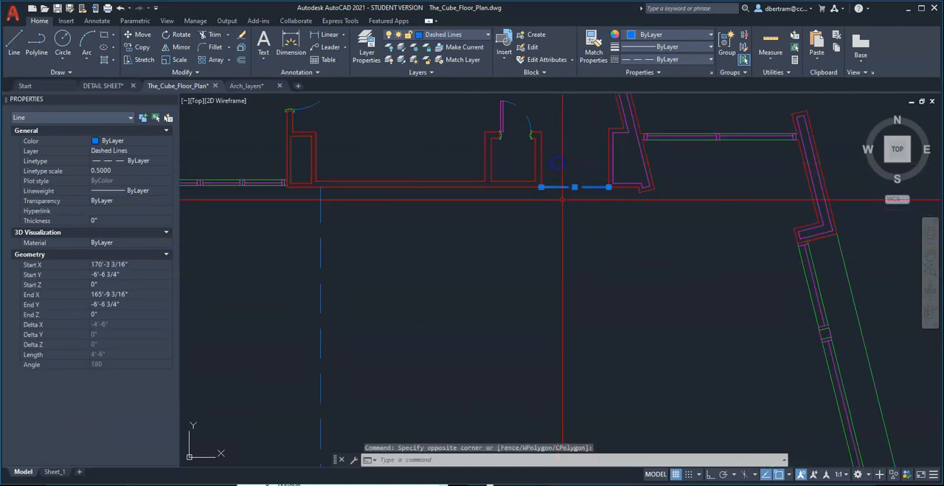
{"action": "key", "text": "Escape"}
{"action": "key", "text": "Escape"}
{"action": "scroll", "coordinate": [563, 204], "scroll_direction": "down", "scroll_amount": 4}
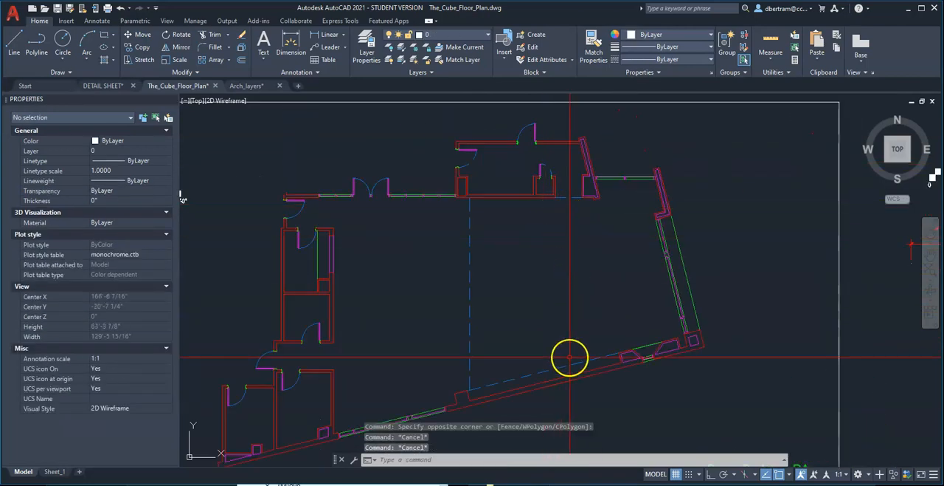
Try a linetype scale of 0.3 on the vertical and sloped dashed lines of the large room.
{"action": "scroll", "coordinate": [570, 357], "scroll_direction": "up", "scroll_amount": 2}
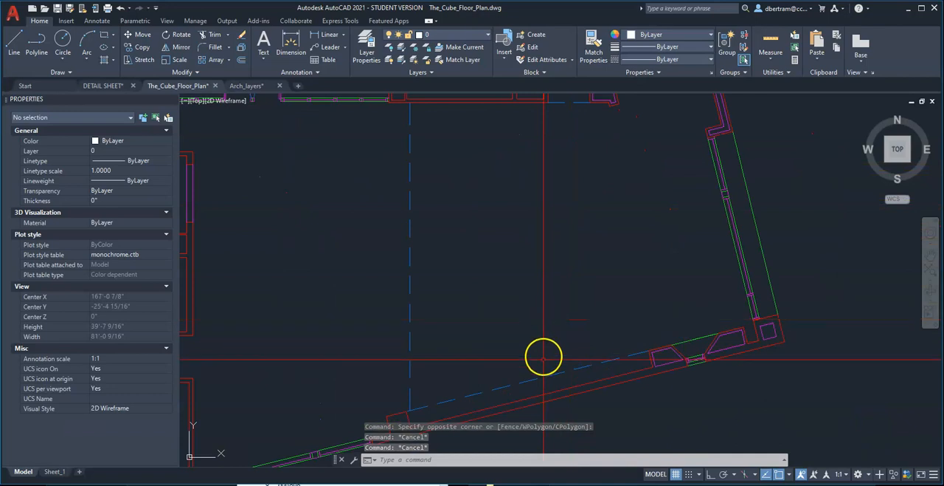
{"action": "left_click", "coordinate": [545, 384]}
{"action": "left_click", "coordinate": [511, 345]}
{"action": "left_click", "coordinate": [498, 289]}
{"action": "left_click", "coordinate": [382, 245]}
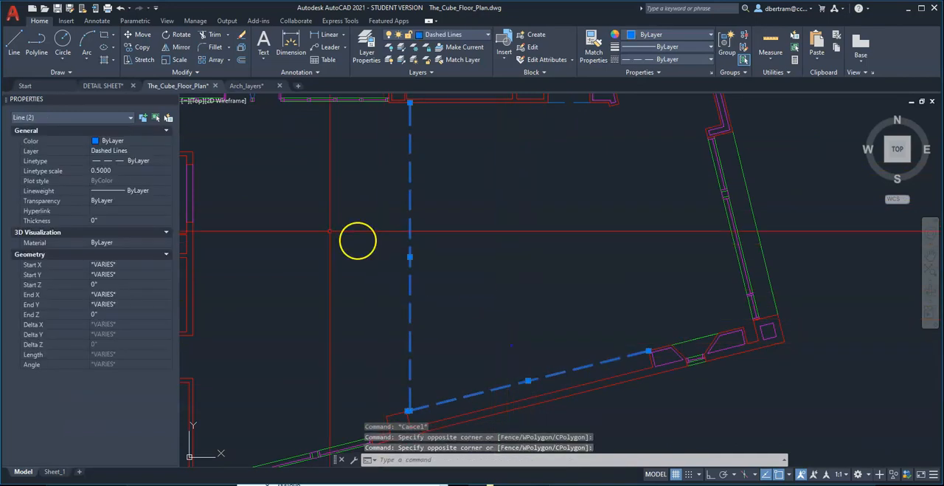
{"action": "left_click", "coordinate": [121, 170]}
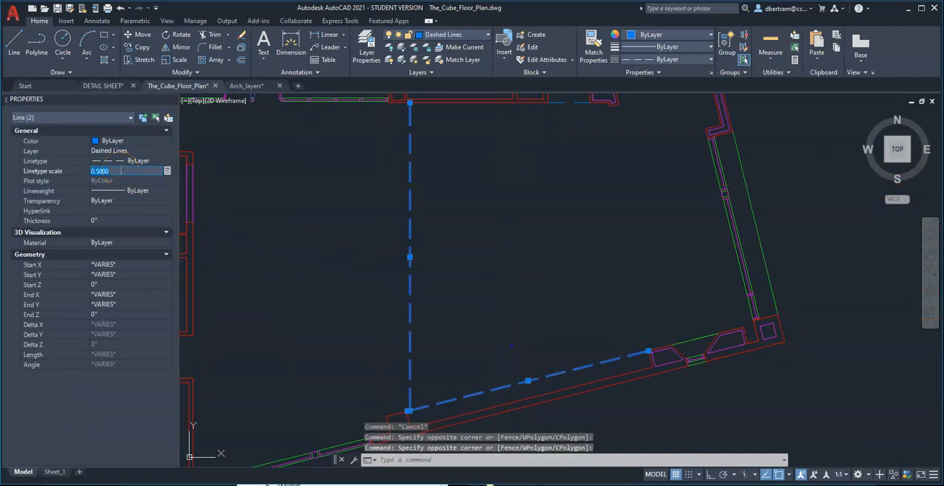
{"action": "type", "text": "0.3"}
{"action": "key", "text": "Return"}
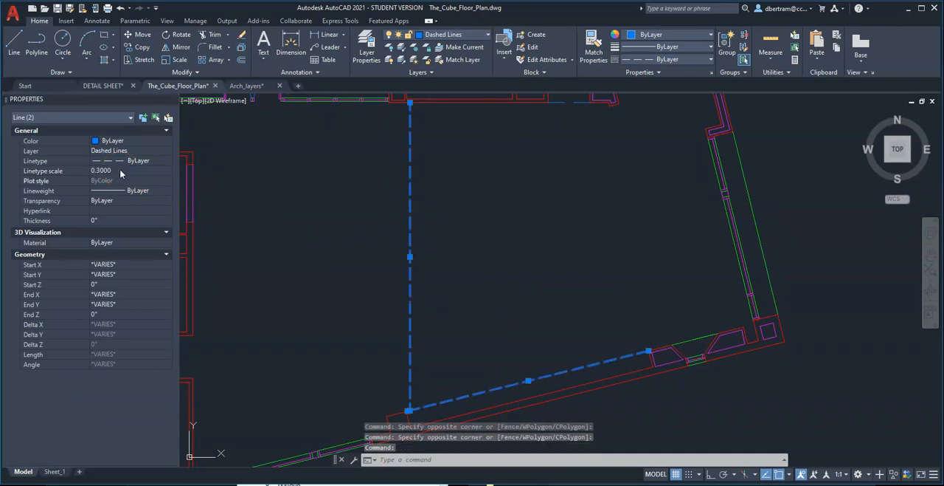
{"action": "scroll", "coordinate": [246, 213], "scroll_direction": "down", "scroll_amount": 2}
{"action": "key", "text": "Escape"}
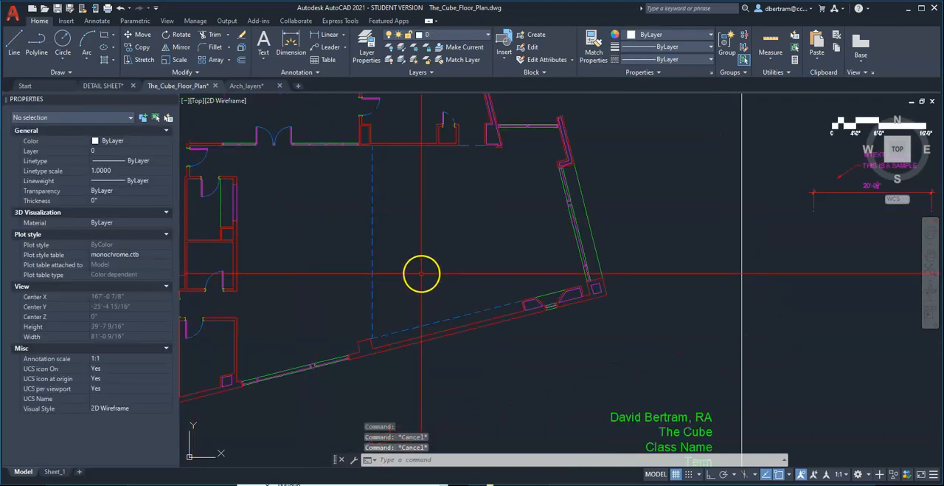
Set the linetype scale of the vertical and sloped dashed lines to 0.4.
{"action": "middle_click_drag", "start_coordinate": [422, 276], "coordinate": [447, 288]}
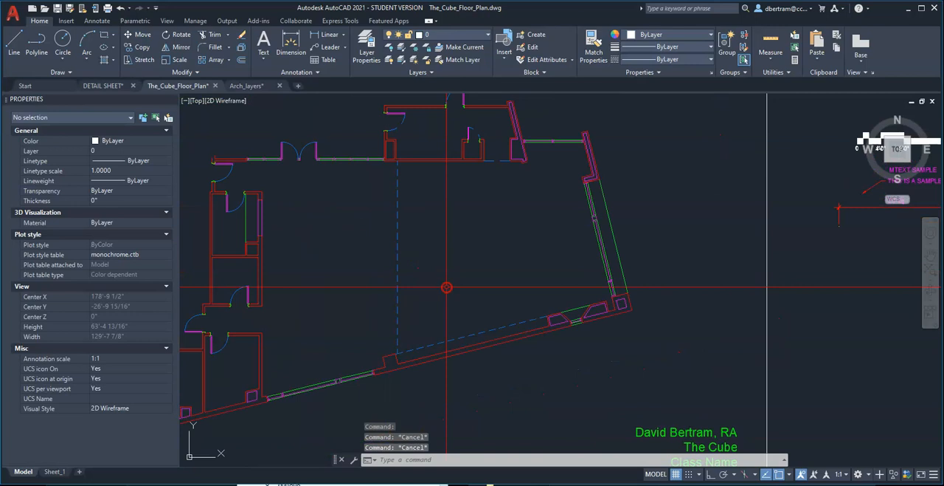
{"action": "left_click", "coordinate": [438, 348]}
{"action": "left_click", "coordinate": [423, 323]}
{"action": "left_click", "coordinate": [418, 300]}
{"action": "left_click", "coordinate": [374, 264]}
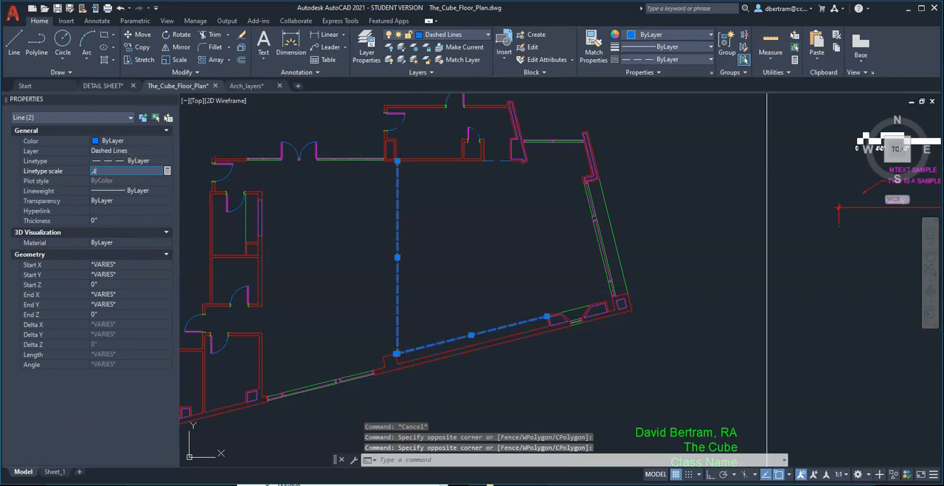
{"action": "type", "text": ".4"}
{"action": "key", "text": "Return"}
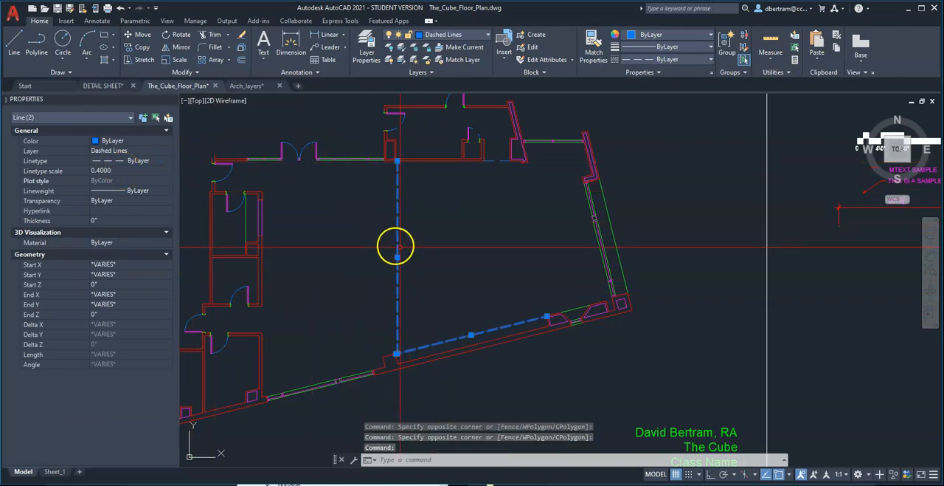
{"action": "key", "text": "Escape"}
{"action": "key", "text": "Escape"}
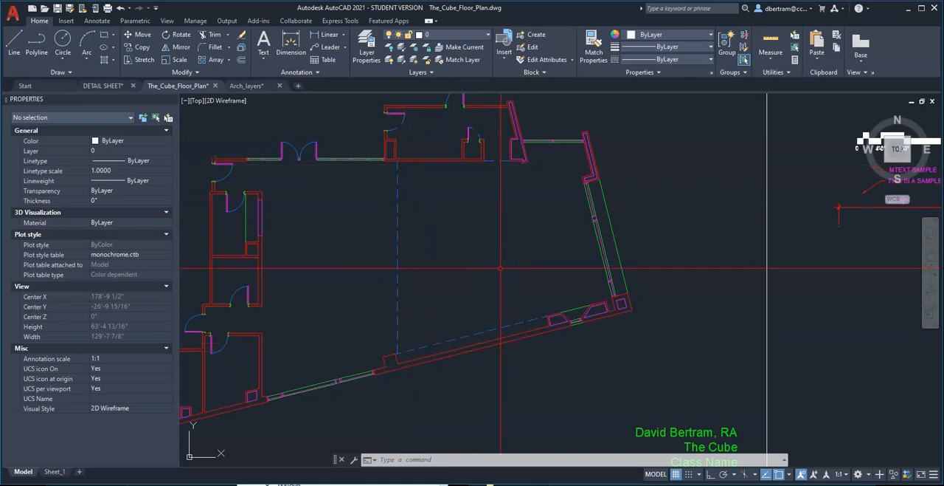
Match the vertical dashed line's properties onto the short dashed line across the upper opening.
{"action": "type", "text": "a"}
{"action": "key", "text": "Return"}
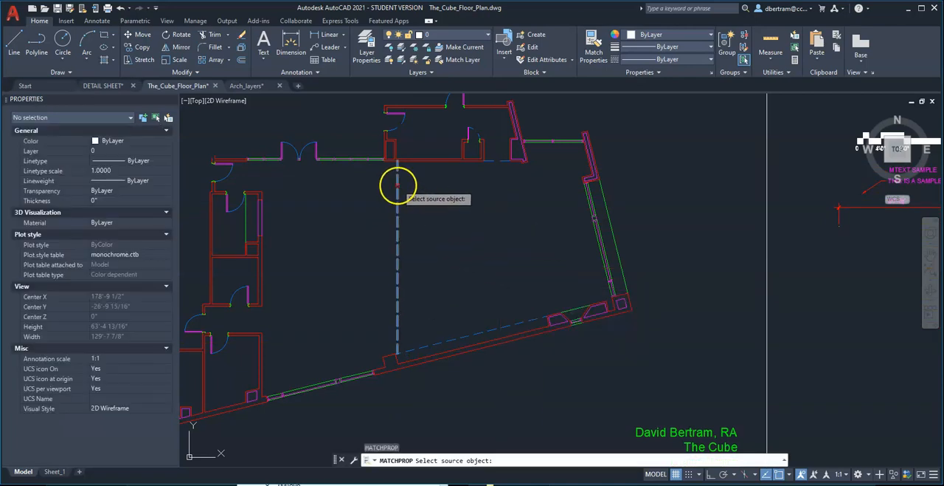
{"action": "left_click", "coordinate": [398, 188]}
{"action": "scroll", "coordinate": [443, 177], "scroll_direction": "up", "scroll_amount": 5}
{"action": "left_click", "coordinate": [496, 159]}
{"action": "left_click", "coordinate": [505, 231]}
{"action": "scroll", "coordinate": [507, 242], "scroll_direction": "down", "scroll_amount": 2}
{"action": "scroll", "coordinate": [511, 224], "scroll_direction": "up", "scroll_amount": 3}
{"action": "left_click", "coordinate": [529, 226]}
{"action": "left_click", "coordinate": [496, 147]}
{"action": "scroll", "coordinate": [502, 229], "scroll_direction": "down", "scroll_amount": 2}
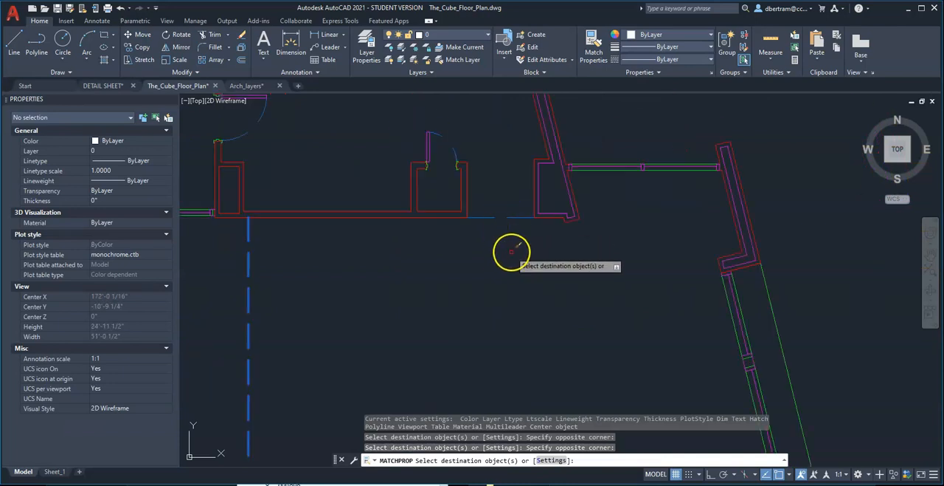
{"action": "key", "text": "Escape"}
Set the linetype scale of the short dashed line across the upper opening to 0.2.
{"action": "left_click", "coordinate": [480, 273]}
{"action": "left_click", "coordinate": [477, 199]}
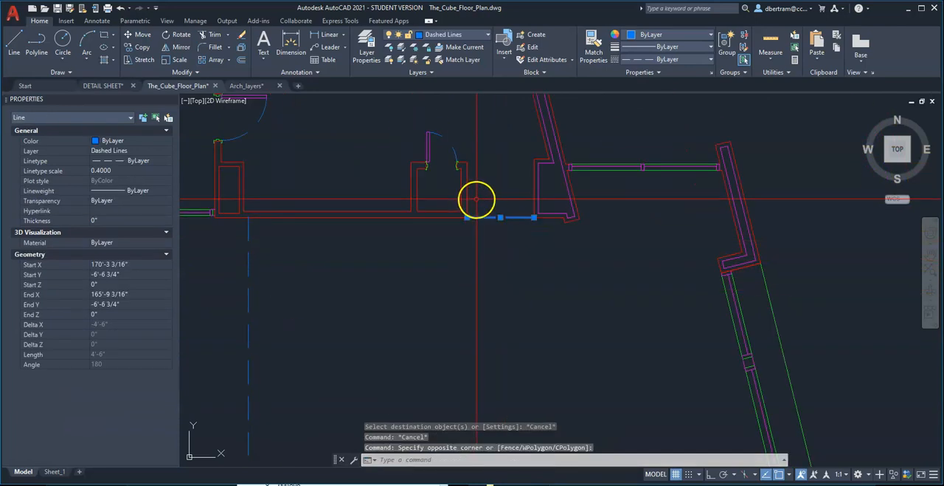
{"action": "scroll", "coordinate": [517, 222], "scroll_direction": "up", "scroll_amount": 4}
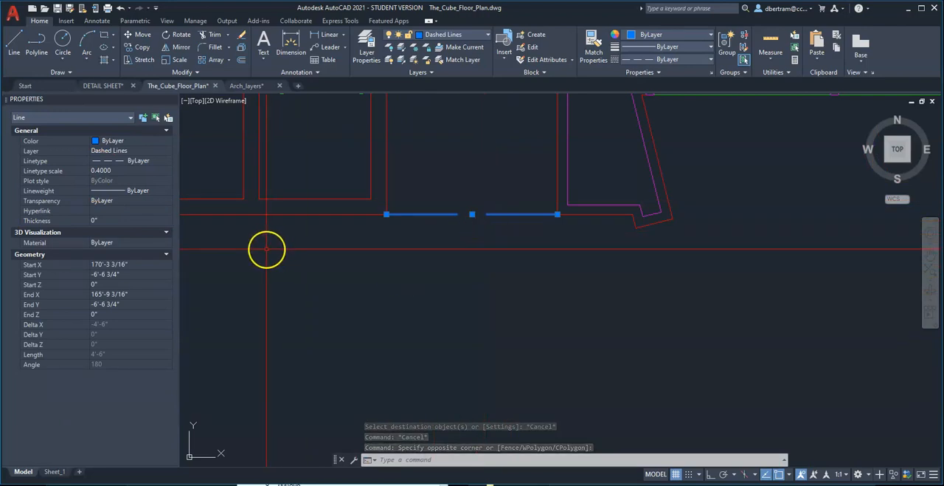
{"action": "left_click", "coordinate": [109, 172]}
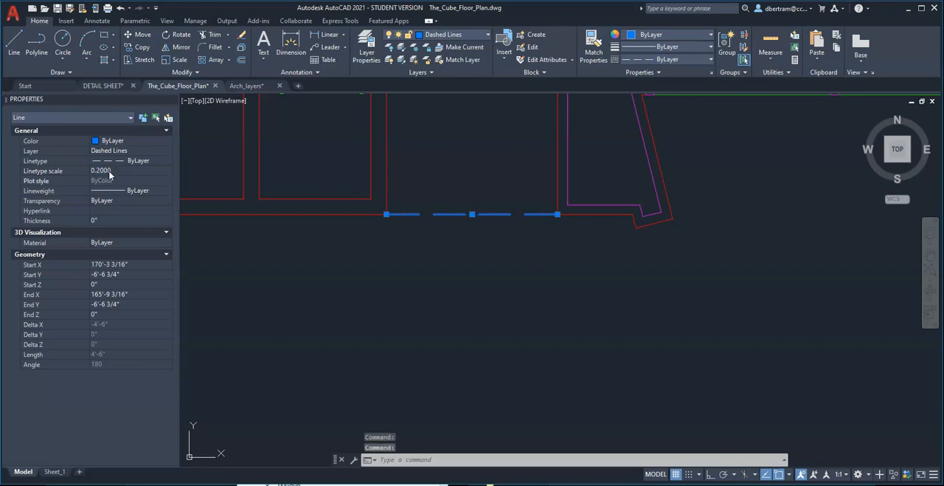
{"action": "key", "text": "Escape"}
{"action": "key", "text": "Escape"}
{"action": "scroll", "coordinate": [567, 231], "scroll_direction": "down", "scroll_amount": 3}
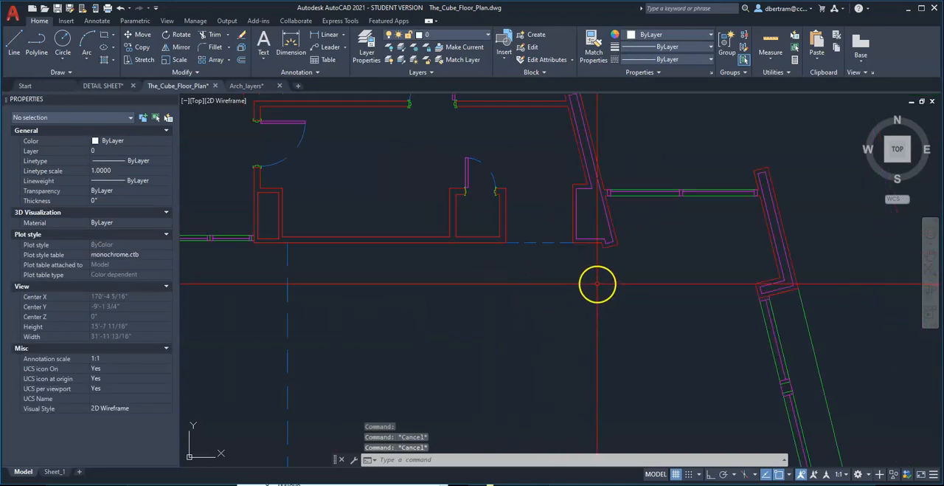
Match the short dashed line's properties onto the closet door's swing arc and the left door's swing arc in the upper room.
{"action": "scroll", "coordinate": [491, 148], "scroll_direction": "up", "scroll_amount": 2}
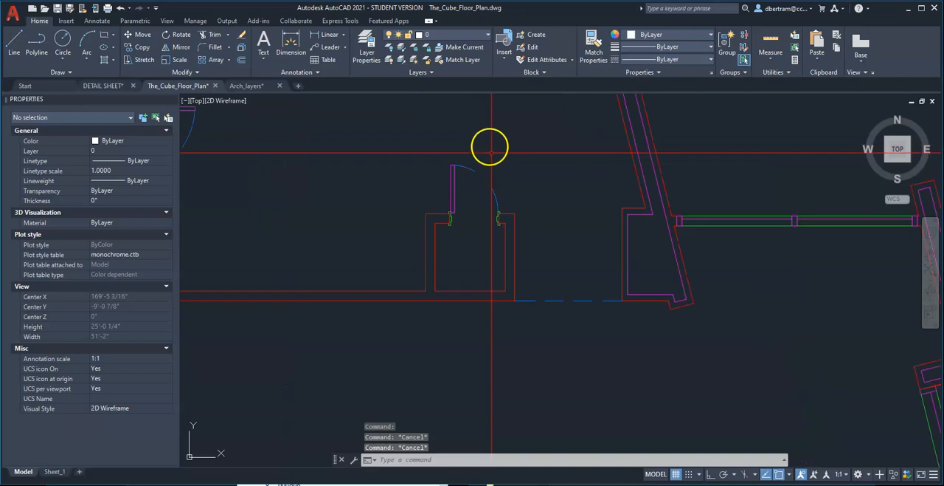
{"action": "type", "text": "a"}
{"action": "key", "text": "Return"}
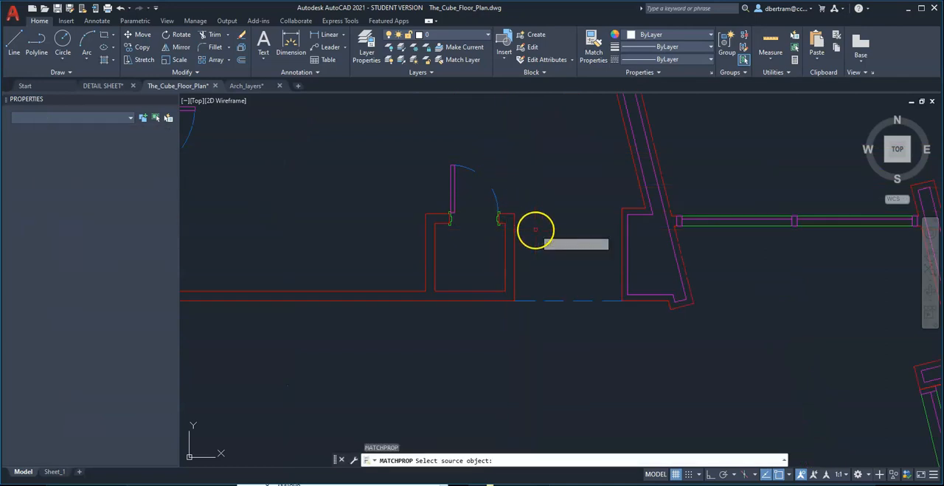
{"action": "left_click", "coordinate": [551, 300]}
{"action": "scroll", "coordinate": [623, 213], "scroll_direction": "down", "scroll_amount": 4}
{"action": "scroll", "coordinate": [559, 192], "scroll_direction": "up", "scroll_amount": 4}
{"action": "left_click", "coordinate": [579, 220]}
{"action": "left_click", "coordinate": [563, 194]}
{"action": "left_click", "coordinate": [340, 175]}
{"action": "left_click", "coordinate": [278, 163]}
{"action": "scroll", "coordinate": [440, 226], "scroll_direction": "down", "scroll_amount": 3}
{"action": "key", "text": "Escape"}
{"action": "key", "text": "Escape"}
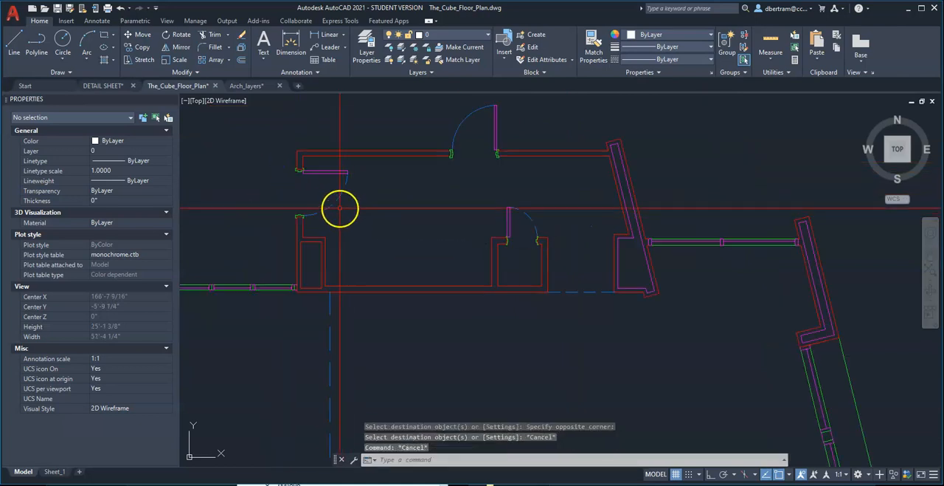
Try a linetype scale of 0.1 on the swing arc of the upper room's left door.
{"action": "scroll", "coordinate": [329, 200], "scroll_direction": "up", "scroll_amount": 3}
{"action": "middle_click_drag", "start_coordinate": [324, 196], "coordinate": [369, 225]}
{"action": "left_click", "coordinate": [380, 221]}
{"action": "left_click", "coordinate": [429, 254]}
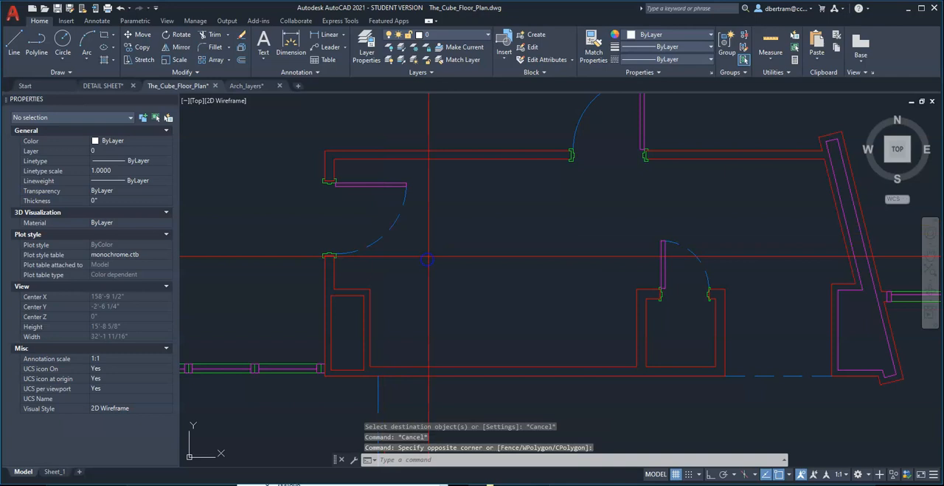
{"action": "left_click", "coordinate": [430, 253]}
{"action": "left_click", "coordinate": [376, 210]}
{"action": "left_click", "coordinate": [131, 171]}
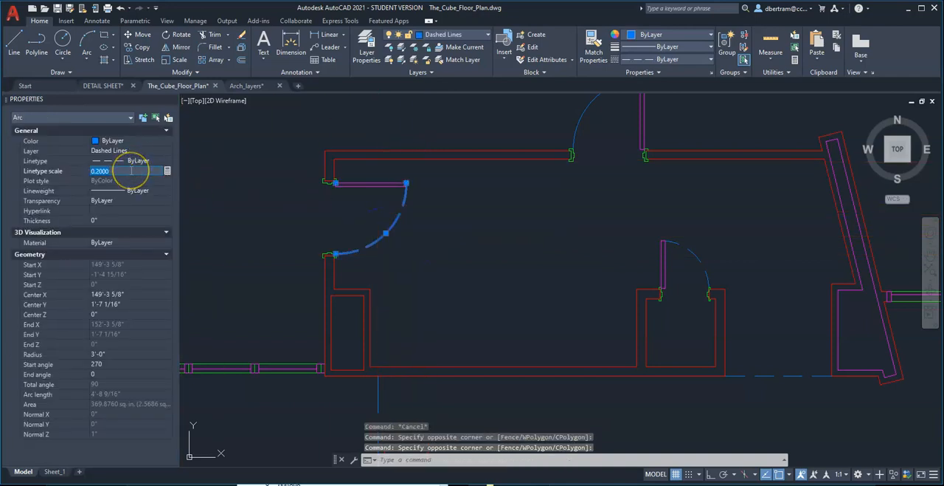
{"action": "type", "text": ".1"}
{"action": "key", "text": "Return"}
{"action": "left_click", "coordinate": [464, 251]}
{"action": "key", "text": "Escape"}
{"action": "key", "text": "Escape"}
{"action": "key", "text": "Escape"}
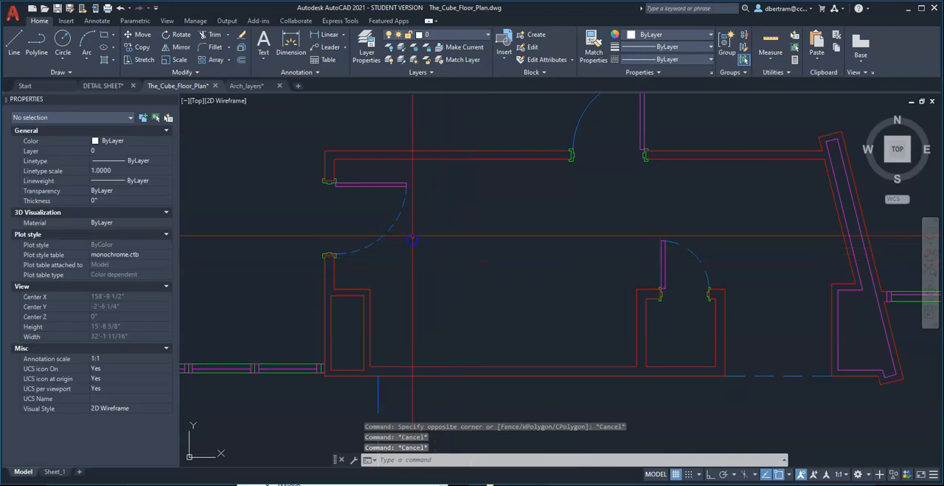
Increase the linetype scale of the upper room's left door swing arc to lengthen its dashes.
{"action": "left_click", "coordinate": [395, 247]}
{"action": "left_click", "coordinate": [382, 214]}
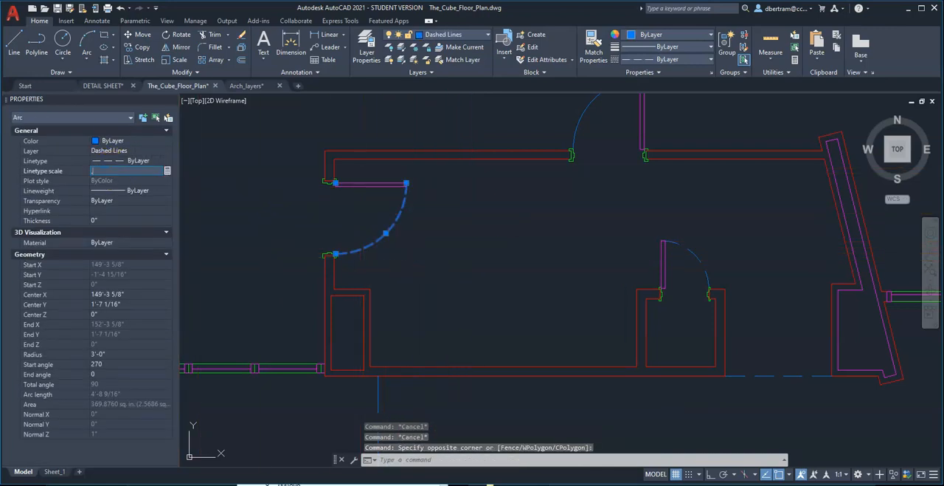
{"action": "key", "text": "Return"}
{"action": "key", "text": "Escape"}
{"action": "key", "text": "Escape"}
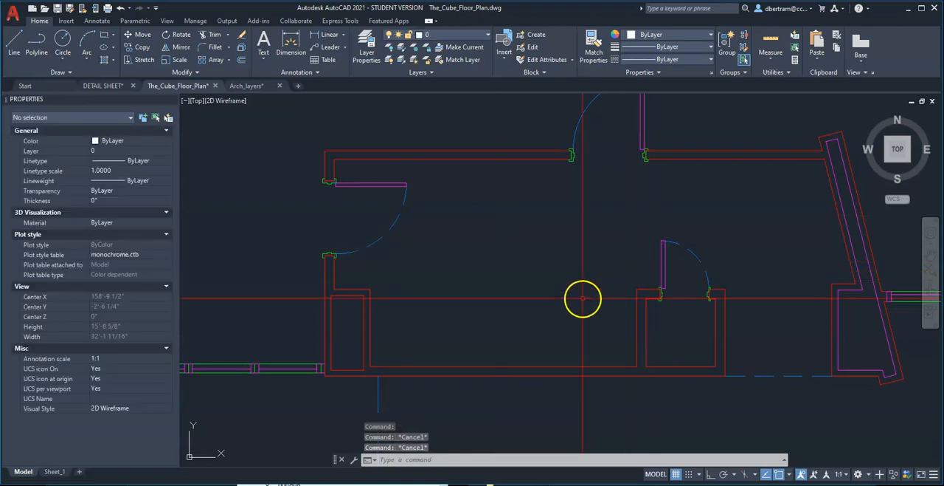
Set the linetype scale of the upper room's closet door swing arc to 0.1.
{"action": "left_click", "coordinate": [666, 286]}
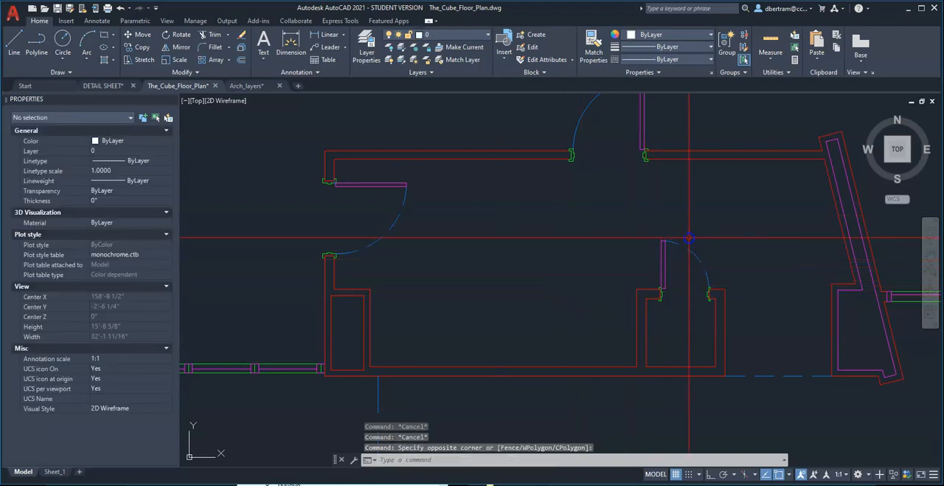
{"action": "left_click", "coordinate": [697, 259]}
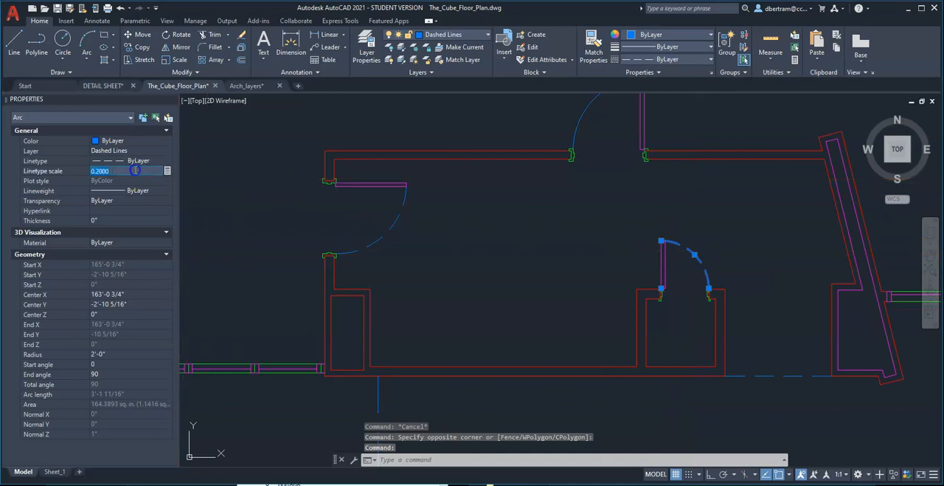
{"action": "key", "text": "Return"}
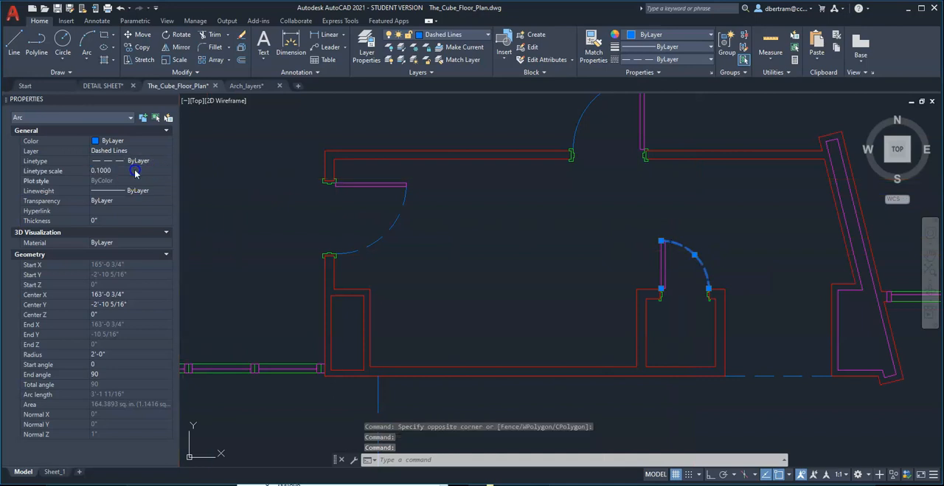
{"action": "key", "text": "Escape"}
{"action": "key", "text": "Escape"}
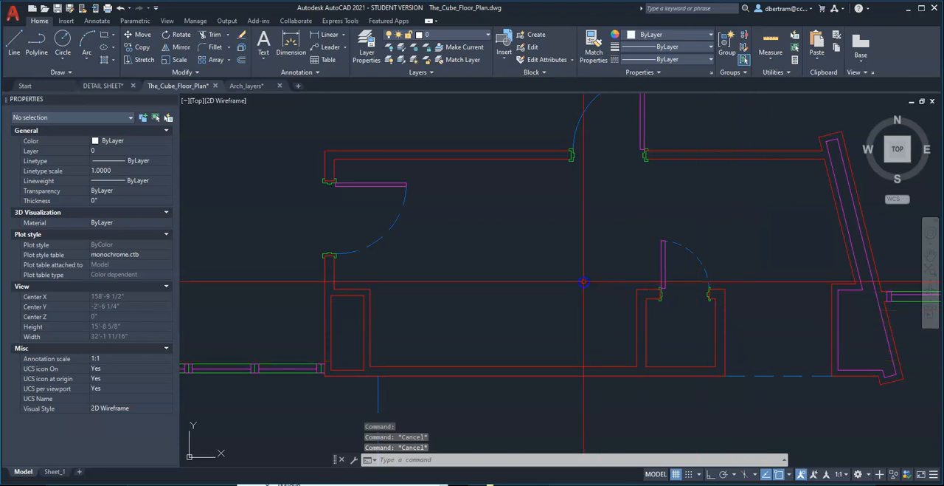
Match the upper room's left door swing properties onto that room's top door swing and both swings of the double doors.
{"action": "type", "text": "ma"}
{"action": "key", "text": "Return"}
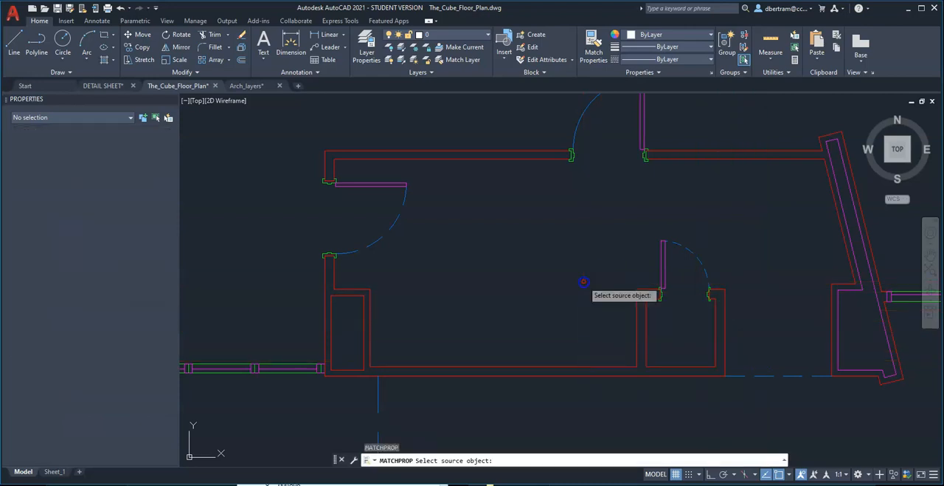
{"action": "left_click", "coordinate": [398, 219]}
{"action": "left_click", "coordinate": [563, 150]}
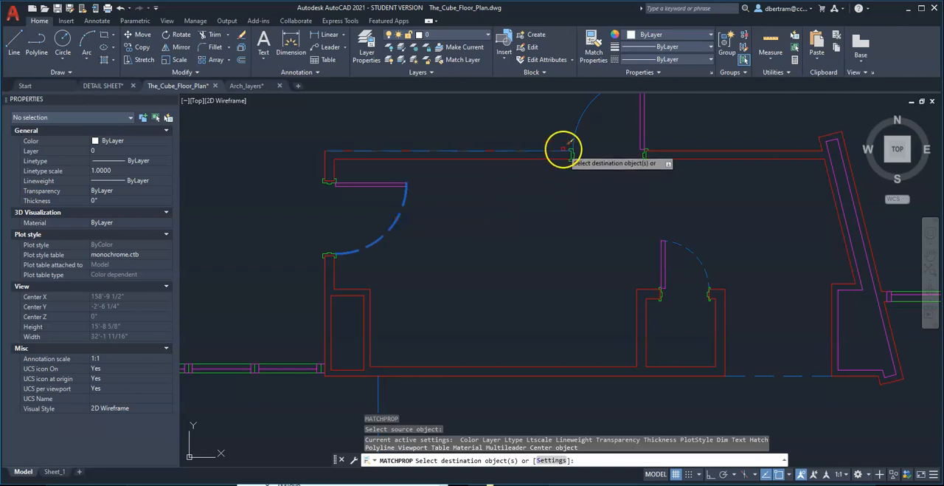
{"action": "left_click", "coordinate": [573, 118]}
{"action": "scroll", "coordinate": [627, 162], "scroll_direction": "down", "scroll_amount": 6}
{"action": "scroll", "coordinate": [583, 189], "scroll_direction": "down", "scroll_amount": 2}
{"action": "scroll", "coordinate": [514, 214], "scroll_direction": "up", "scroll_amount": 11}
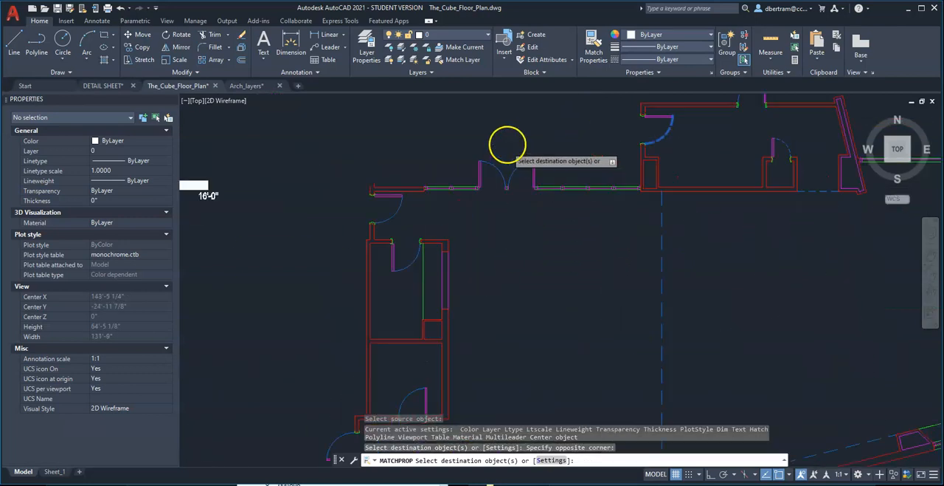
{"action": "left_click", "coordinate": [535, 251]}
{"action": "left_click", "coordinate": [476, 230]}
Match the same dashed properties onto the remaining door swing arcs along the plan's left wing and finish the property matching.
{"action": "scroll", "coordinate": [553, 219], "scroll_direction": "down", "scroll_amount": 6}
{"action": "scroll", "coordinate": [450, 242], "scroll_direction": "up", "scroll_amount": 4}
{"action": "left_click", "coordinate": [438, 264]}
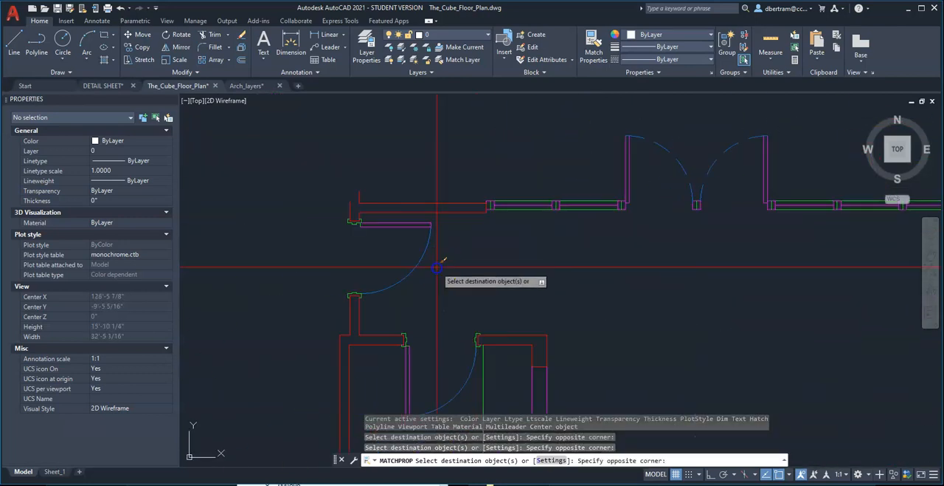
{"action": "left_click", "coordinate": [425, 256]}
{"action": "scroll", "coordinate": [480, 223], "scroll_direction": "down", "scroll_amount": 5}
{"action": "scroll", "coordinate": [475, 276], "scroll_direction": "up", "scroll_amount": 5}
{"action": "scroll", "coordinate": [498, 256], "scroll_direction": "down", "scroll_amount": 5}
{"action": "scroll", "coordinate": [489, 344], "scroll_direction": "up", "scroll_amount": 4}
{"action": "left_click", "coordinate": [478, 277]}
{"action": "left_click", "coordinate": [368, 338]}
{"action": "left_click", "coordinate": [348, 322]}
{"action": "left_click", "coordinate": [419, 227]}
{"action": "left_click", "coordinate": [399, 207]}
{"action": "left_click", "coordinate": [527, 165]}
{"action": "left_click", "coordinate": [515, 146]}
{"action": "scroll", "coordinate": [421, 238], "scroll_direction": "down", "scroll_amount": 5}
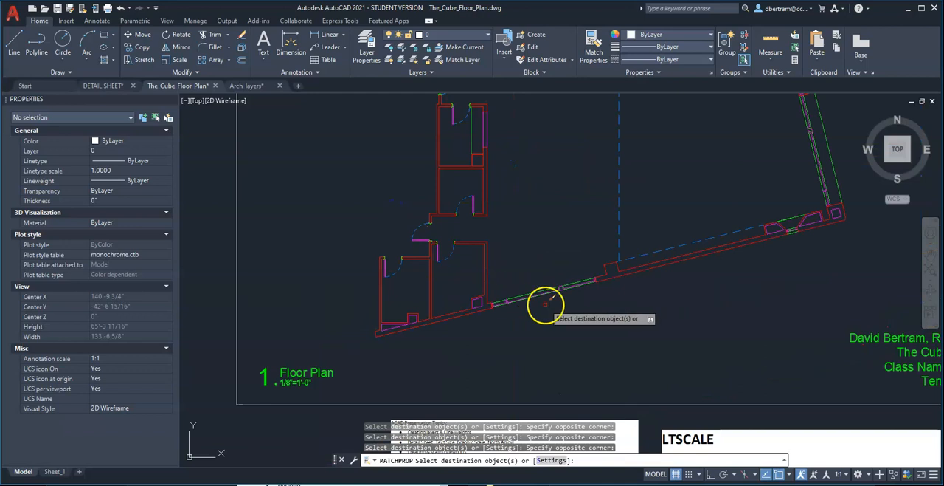
{"action": "scroll", "coordinate": [576, 232], "scroll_direction": "down", "scroll_amount": 2}
{"action": "scroll", "coordinate": [643, 236], "scroll_direction": "up", "scroll_amount": 2}
{"action": "right_click", "coordinate": [646, 236]}
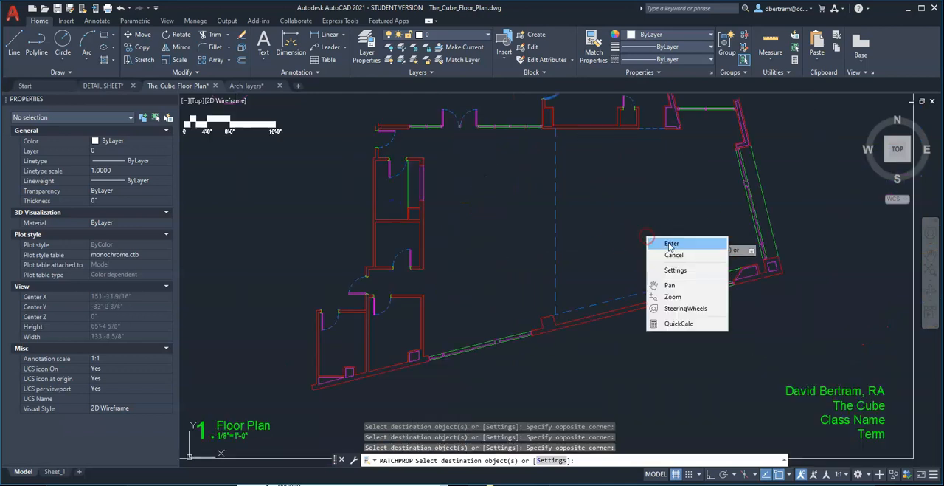
{"action": "left_click", "coordinate": [660, 234]}
Examine the dashed lines and door swings across the floor plan in model space.
{"action": "scroll", "coordinate": [449, 289], "scroll_direction": "down", "scroll_amount": 3}
{"action": "scroll", "coordinate": [538, 236], "scroll_direction": "up", "scroll_amount": 3}
{"action": "middle_click_drag", "start_coordinate": [539, 242], "coordinate": [543, 252]}
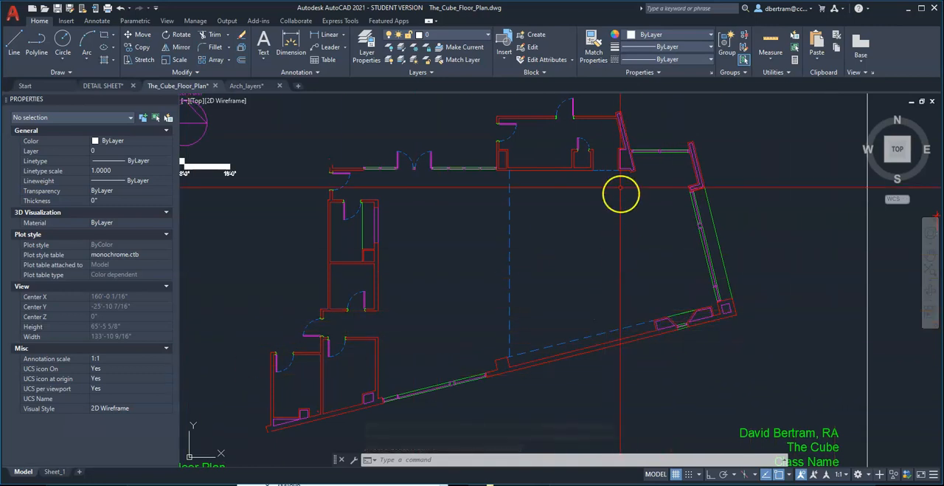
{"action": "scroll", "coordinate": [611, 168], "scroll_direction": "up", "scroll_amount": 3}
{"action": "scroll", "coordinate": [601, 163], "scroll_direction": "down", "scroll_amount": 4}
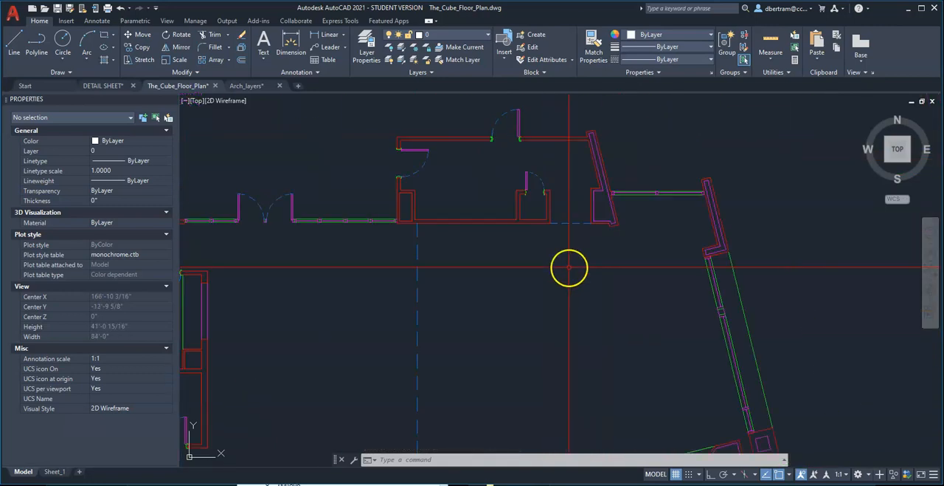
{"action": "scroll", "coordinate": [433, 166], "scroll_direction": "up", "scroll_amount": 3}
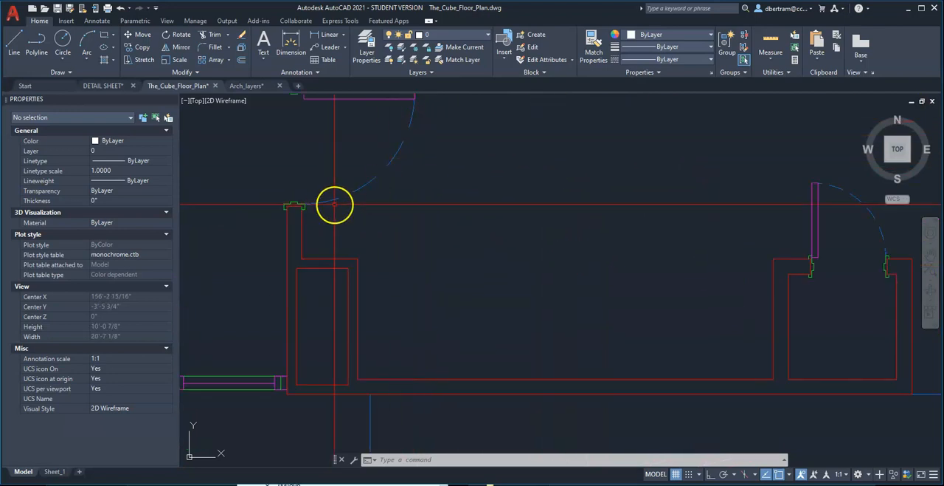
{"action": "scroll", "coordinate": [554, 171], "scroll_direction": "down", "scroll_amount": 4}
{"action": "scroll", "coordinate": [561, 172], "scroll_direction": "down", "scroll_amount": 1}
{"action": "scroll", "coordinate": [529, 276], "scroll_direction": "up", "scroll_amount": 1}
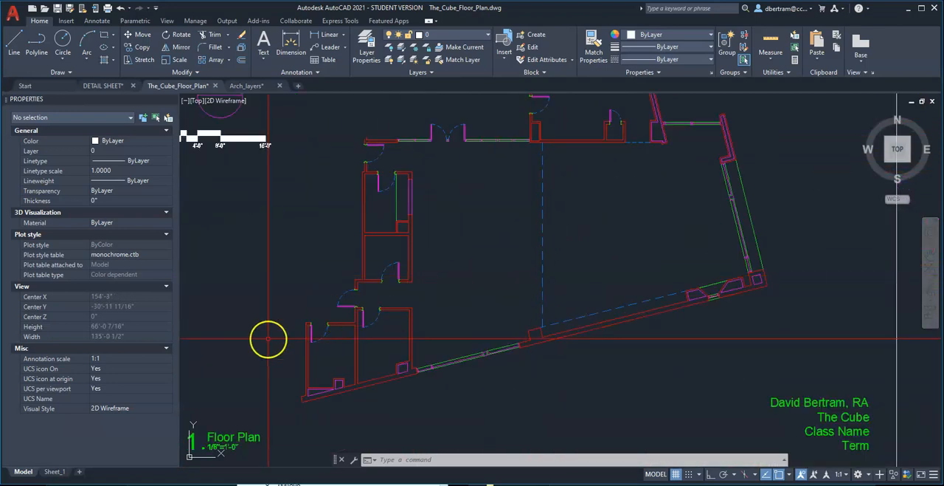
Switch to the Sheet_1 layout and set its LTSCALE to 1.
{"action": "left_click", "coordinate": [53, 472]}
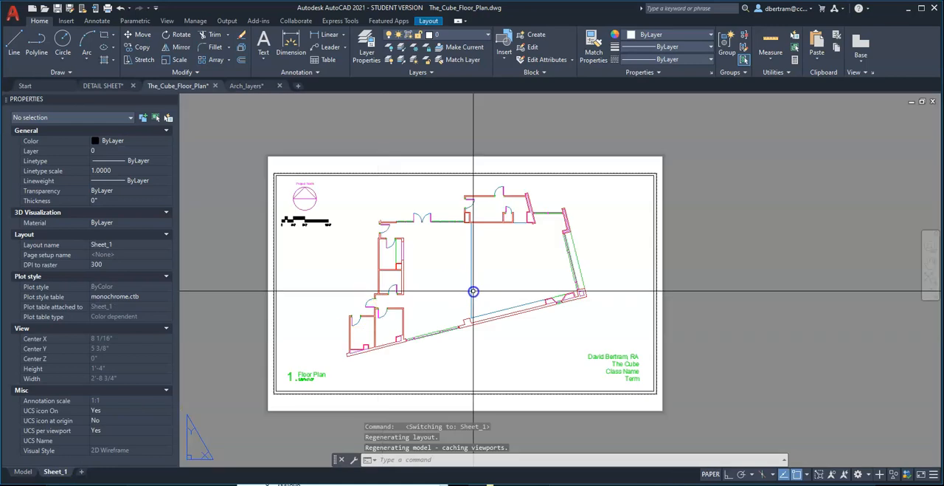
{"action": "scroll", "coordinate": [492, 194], "scroll_direction": "up", "scroll_amount": 5}
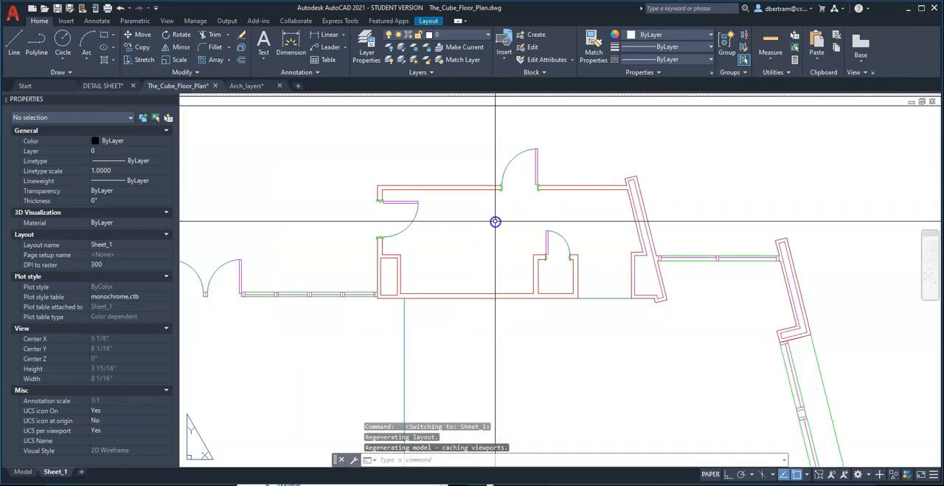
{"action": "scroll", "coordinate": [516, 224], "scroll_direction": "down", "scroll_amount": 2}
{"action": "scroll", "coordinate": [516, 223], "scroll_direction": "down", "scroll_amount": 2}
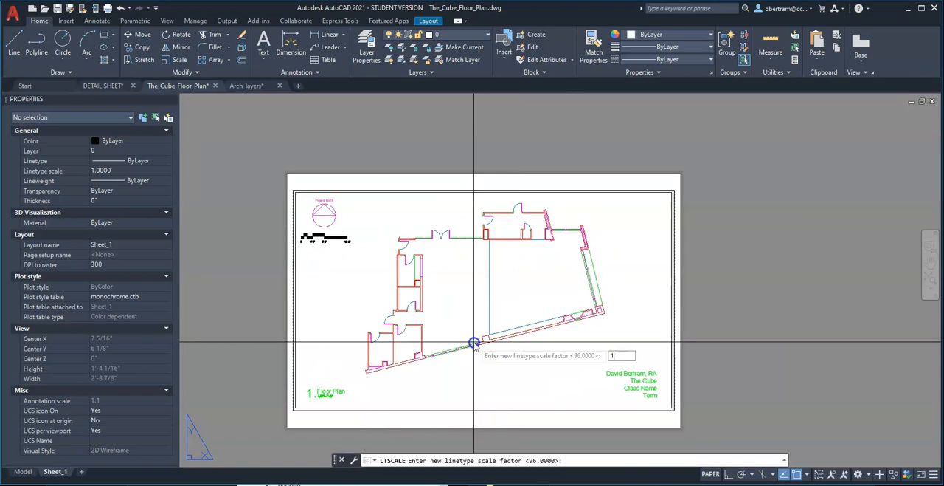
{"action": "key", "text": "Return"}
Inspect the dashed lines and door swings on the Sheet_1 layout, both close up and as a whole sheet.
{"action": "scroll", "coordinate": [560, 247], "scroll_direction": "up", "scroll_amount": 8}
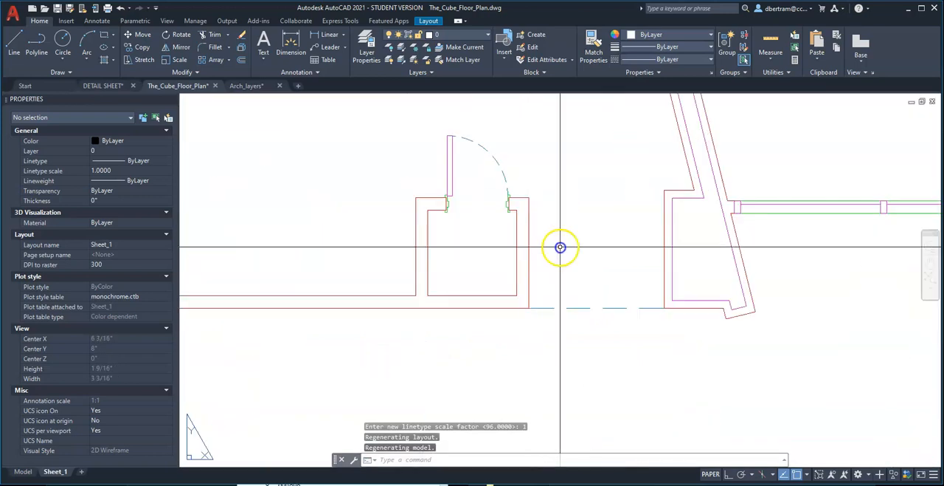
{"action": "scroll", "coordinate": [649, 329], "scroll_direction": "down", "scroll_amount": 4}
{"action": "scroll", "coordinate": [431, 244], "scroll_direction": "up", "scroll_amount": 4}
{"action": "scroll", "coordinate": [432, 244], "scroll_direction": "down", "scroll_amount": 6}
{"action": "middle_click_drag", "start_coordinate": [487, 276], "coordinate": [543, 231]}
{"action": "scroll", "coordinate": [559, 225], "scroll_direction": "down", "scroll_amount": 5}
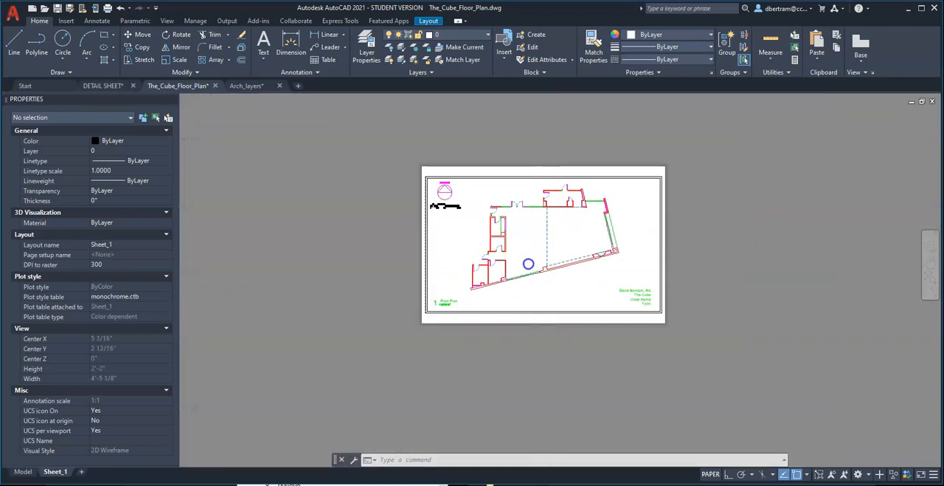
{"action": "scroll", "coordinate": [528, 263], "scroll_direction": "up", "scroll_amount": 3}
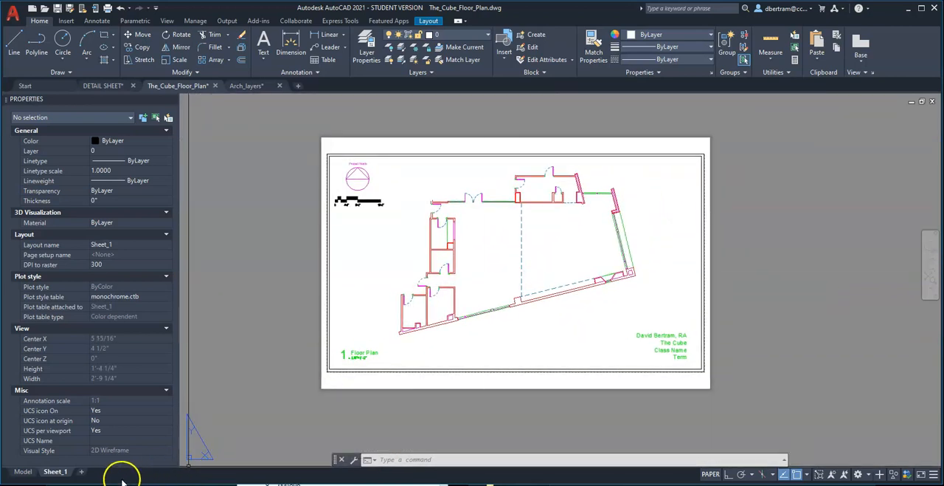
Return to model space and review the presentation topics list below the floor plan.
{"action": "left_click", "coordinate": [23, 471]}
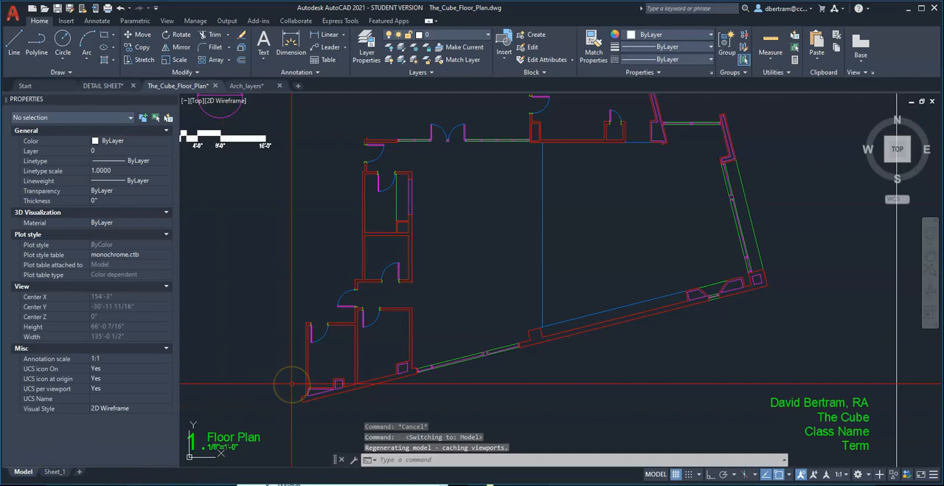
{"action": "scroll", "coordinate": [541, 268], "scroll_direction": "down", "scroll_amount": 5}
{"action": "scroll", "coordinate": [506, 366], "scroll_direction": "up", "scroll_amount": 4}
{"action": "scroll", "coordinate": [400, 408], "scroll_direction": "up", "scroll_amount": 4}
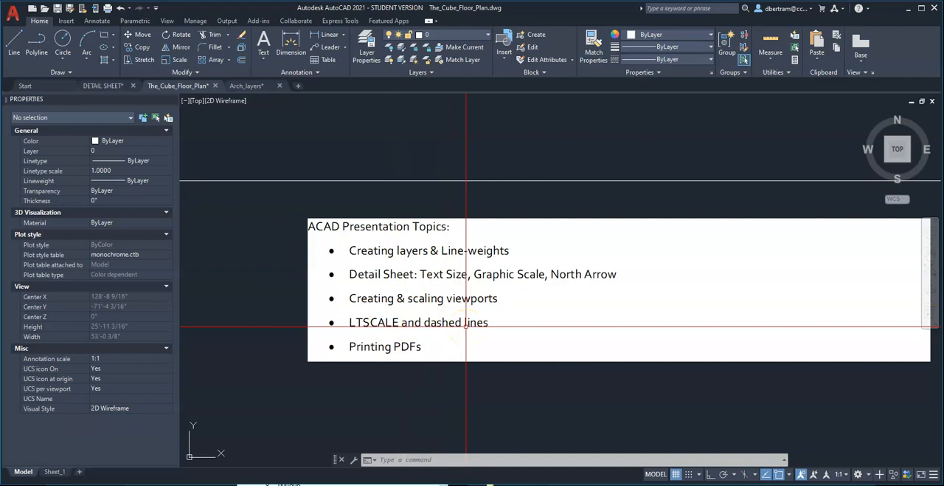
{"action": "scroll", "coordinate": [354, 358], "scroll_direction": "down", "scroll_amount": 4}
{"action": "scroll", "coordinate": [377, 270], "scroll_direction": "up", "scroll_amount": 1}
{"action": "middle_click_drag", "start_coordinate": [377, 269], "coordinate": [403, 294]}
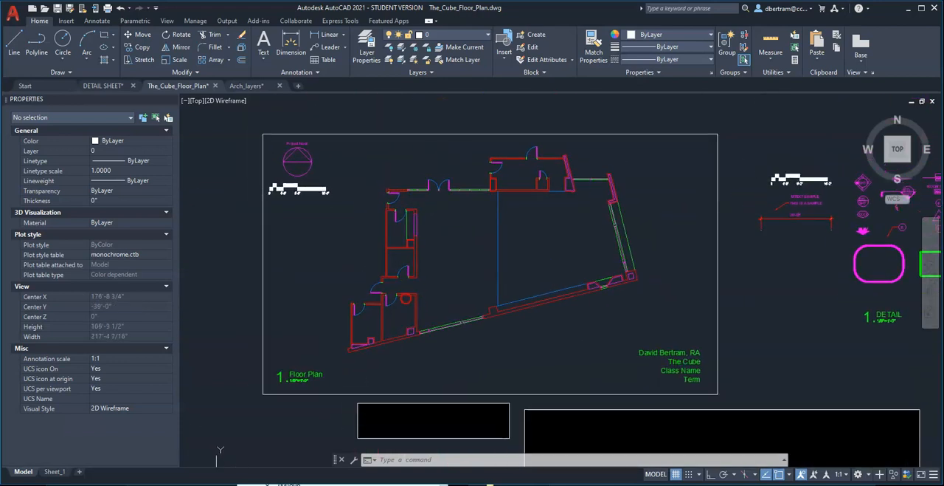
Start a plot of the Sheet_1 layout with AutoCAD PDF (High Quality Print).pc3 as the printer.
{"action": "left_click", "coordinate": [55, 471]}
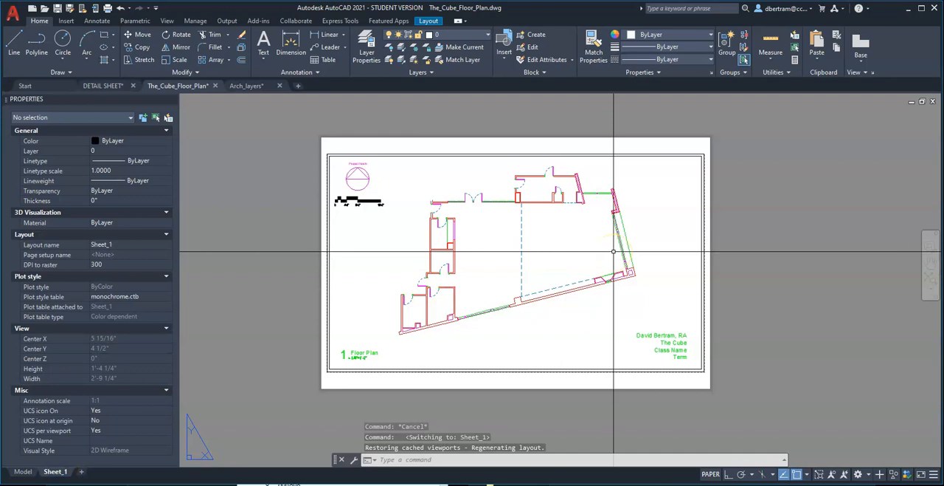
{"action": "key", "text": "ctrl+p"}
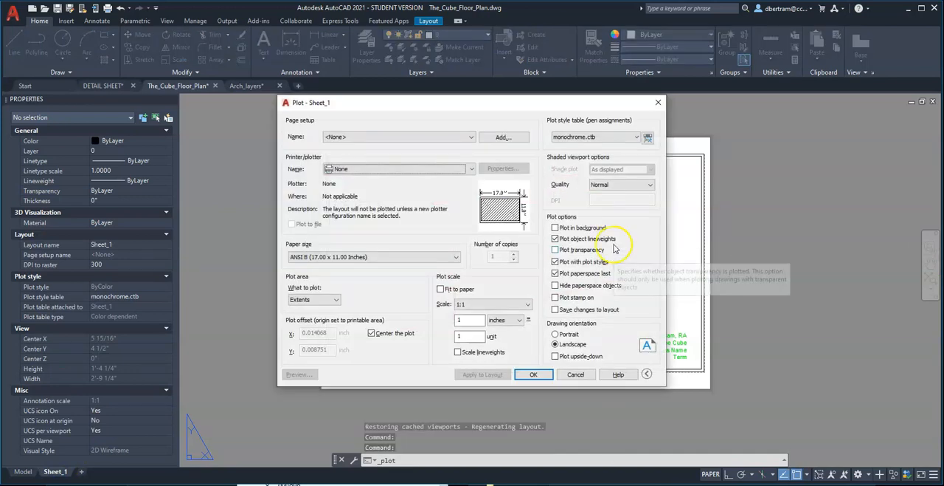
{"action": "left_click_drag", "start_coordinate": [479, 104], "coordinate": [410, 141]}
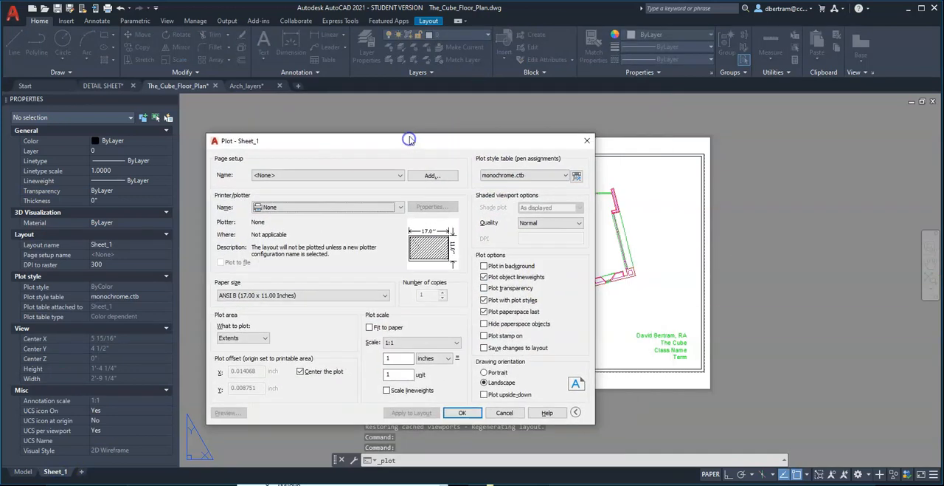
{"action": "left_click", "coordinate": [299, 209]}
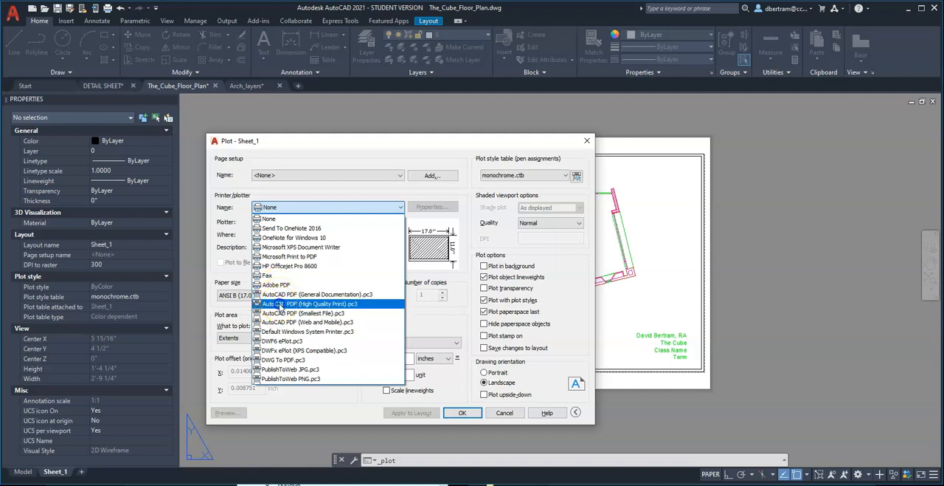
{"action": "left_click", "coordinate": [280, 303]}
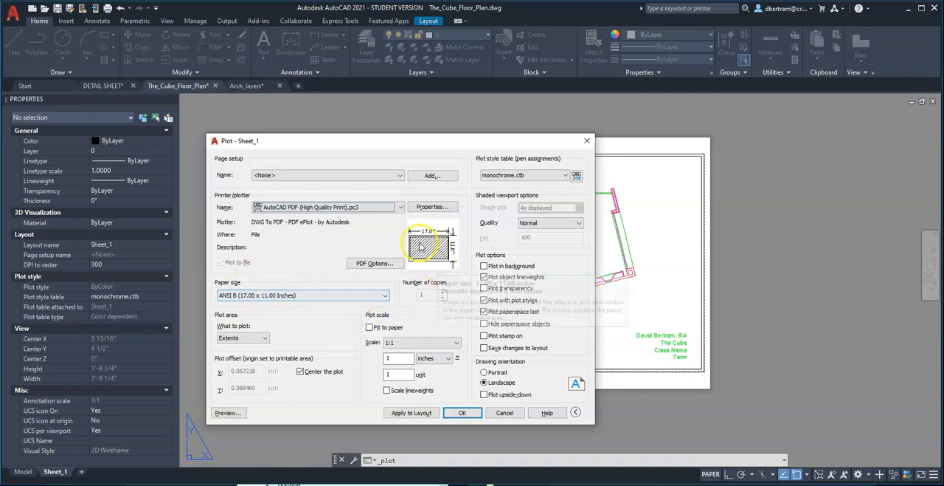
Keep the plot area at Extents and choose monochrome.ctb as the plot style table.
{"action": "left_click", "coordinate": [257, 339]}
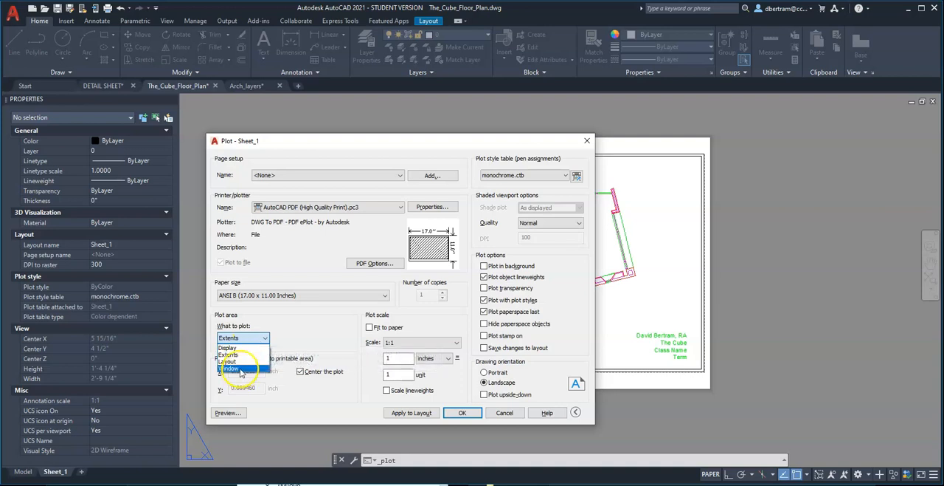
{"action": "left_click", "coordinate": [246, 339]}
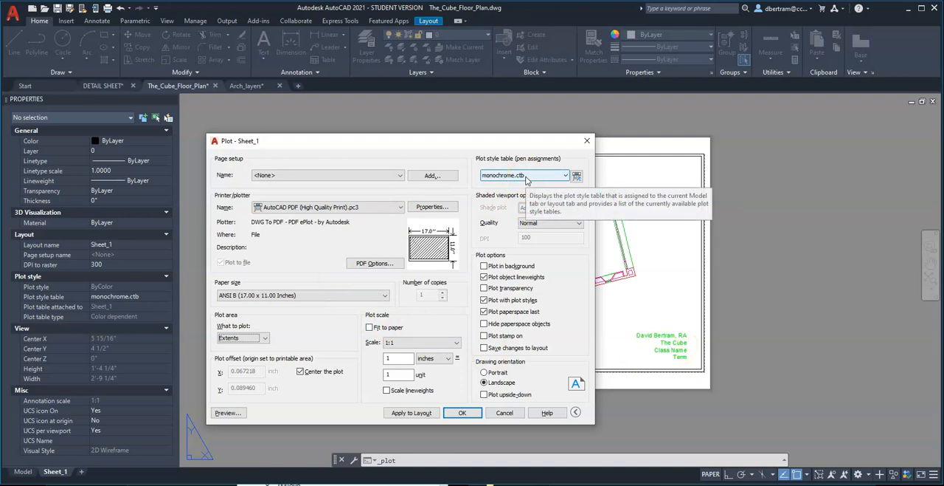
{"action": "left_click", "coordinate": [527, 176]}
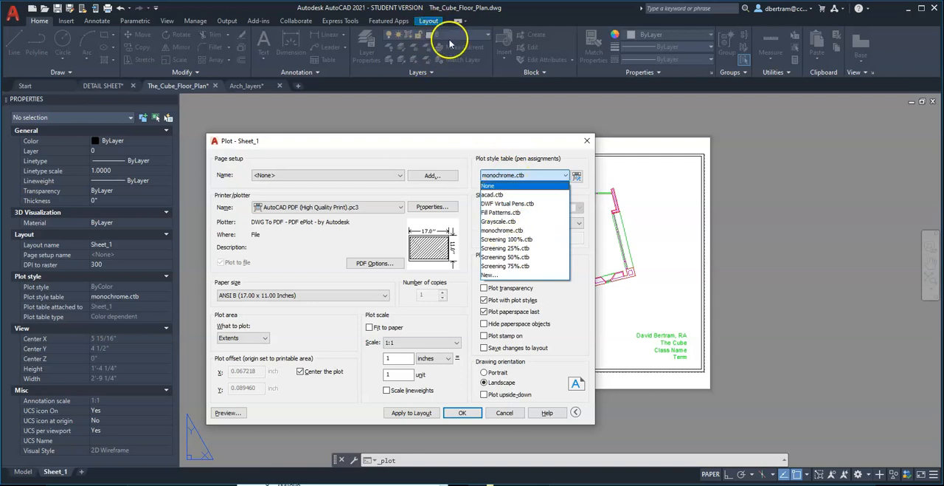
{"action": "left_click", "coordinate": [517, 229]}
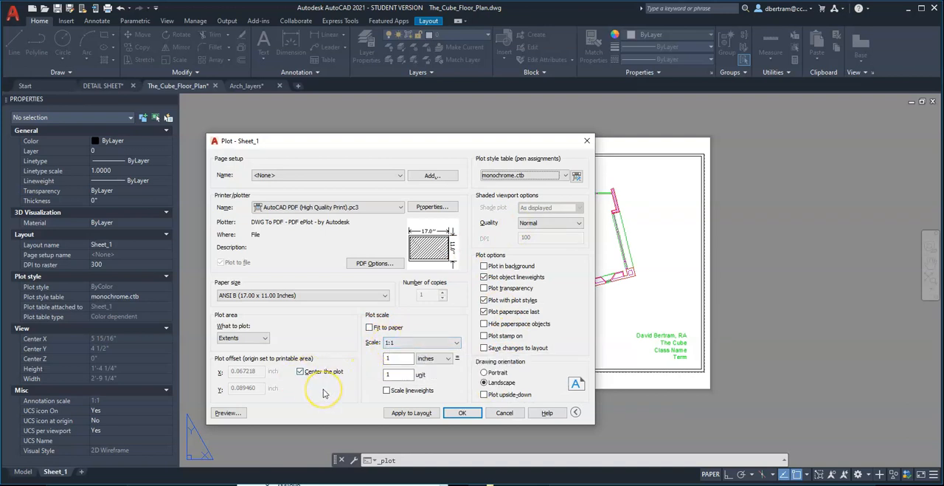
Preview the Sheet_1 plot and inspect the line weights and dashed door swings of the lower-left rooms.
{"action": "left_click", "coordinate": [232, 415]}
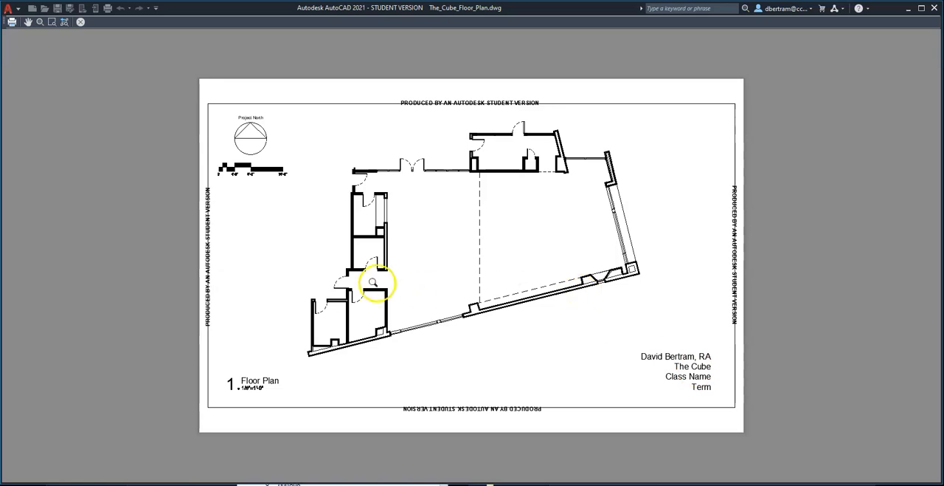
{"action": "scroll", "coordinate": [324, 318], "scroll_direction": "up", "scroll_amount": 6}
{"action": "scroll", "coordinate": [346, 321], "scroll_direction": "up", "scroll_amount": 2}
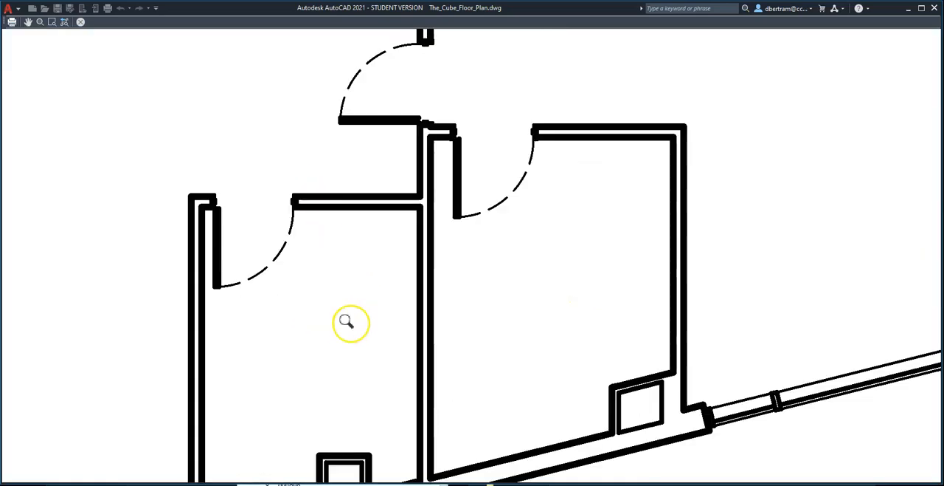
{"action": "scroll", "coordinate": [210, 208], "scroll_direction": "up", "scroll_amount": 4}
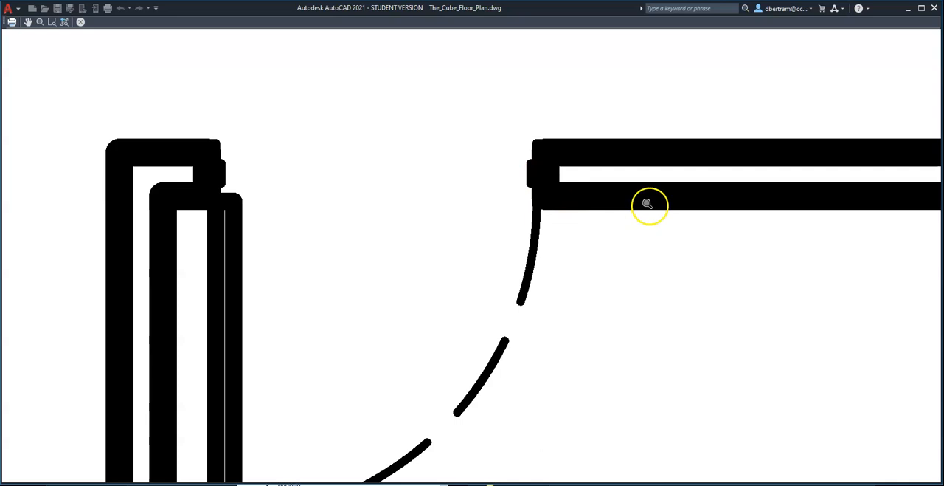
Examine the line weights of the slanted exterior wall, its small chases and the adjoining window in the plot preview.
{"action": "scroll", "coordinate": [418, 181], "scroll_direction": "down", "scroll_amount": 5}
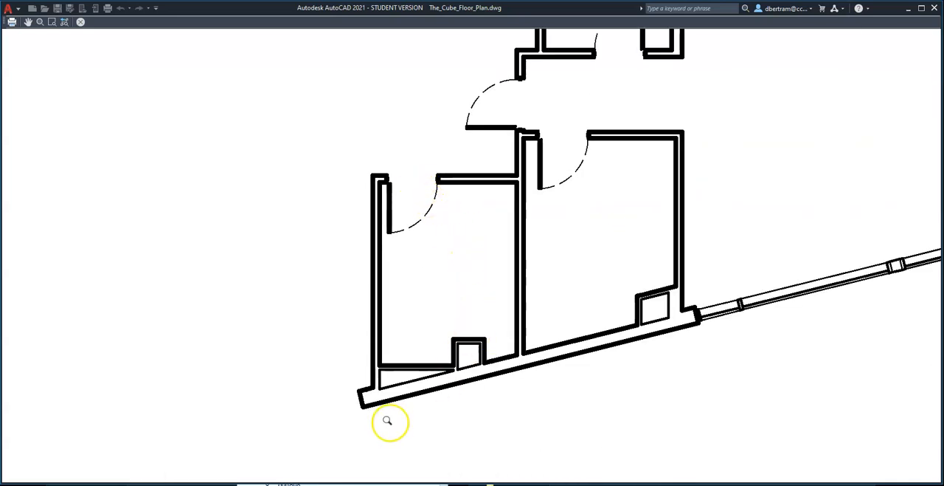
{"action": "scroll", "coordinate": [387, 419], "scroll_direction": "up", "scroll_amount": 4}
{"action": "scroll", "coordinate": [413, 380], "scroll_direction": "up", "scroll_amount": 2}
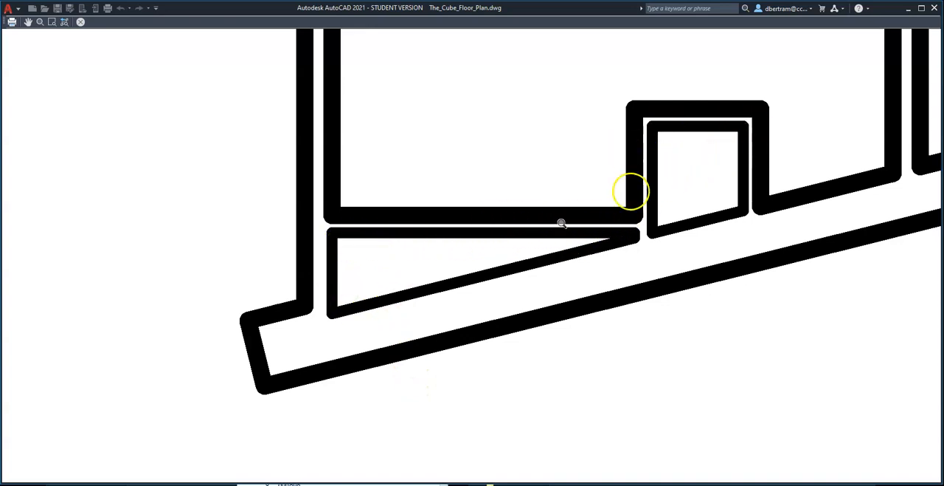
{"action": "scroll", "coordinate": [310, 365], "scroll_direction": "down", "scroll_amount": 6}
{"action": "scroll", "coordinate": [520, 294], "scroll_direction": "up", "scroll_amount": 6}
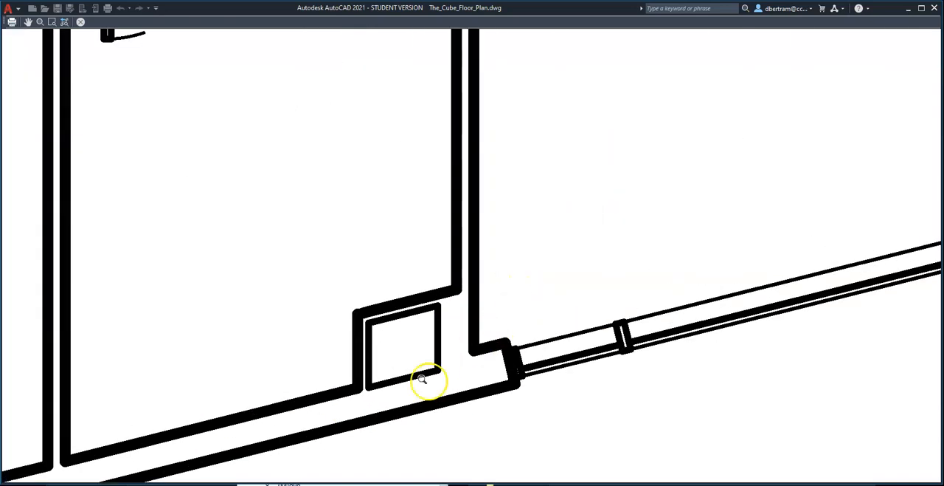
{"action": "scroll", "coordinate": [479, 374], "scroll_direction": "down", "scroll_amount": 5}
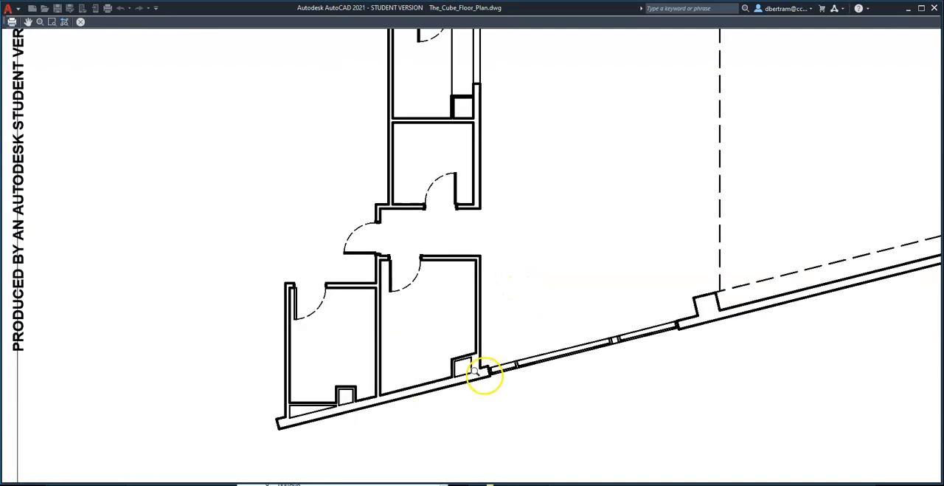
{"action": "scroll", "coordinate": [416, 373], "scroll_direction": "up", "scroll_amount": 3}
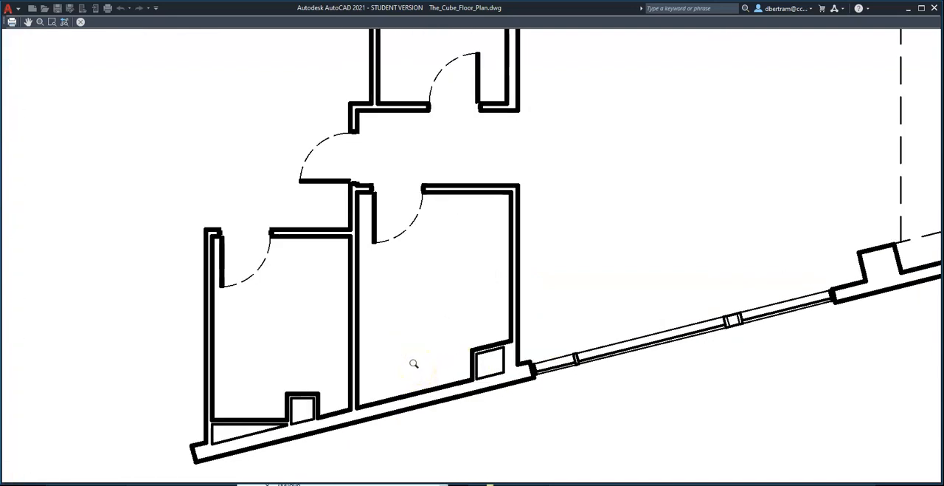
{"action": "scroll", "coordinate": [411, 365], "scroll_direction": "down", "scroll_amount": 5}
Examine the door leaf, dashed door swing and thick corner chase walls of the two stacked left-hand rooms in the preview.
{"action": "scroll", "coordinate": [421, 242], "scroll_direction": "up", "scroll_amount": 5}
{"action": "scroll", "coordinate": [417, 298], "scroll_direction": "up", "scroll_amount": 2}
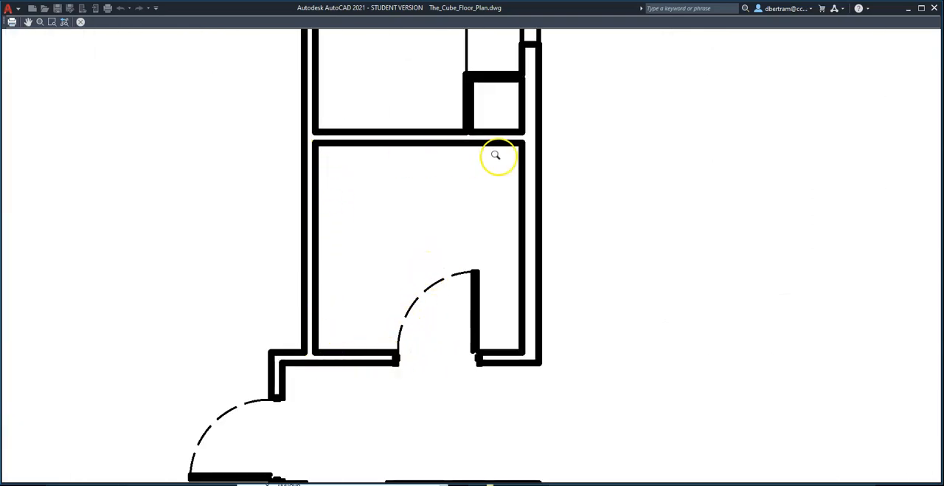
{"action": "scroll", "coordinate": [479, 324], "scroll_direction": "up", "scroll_amount": 3}
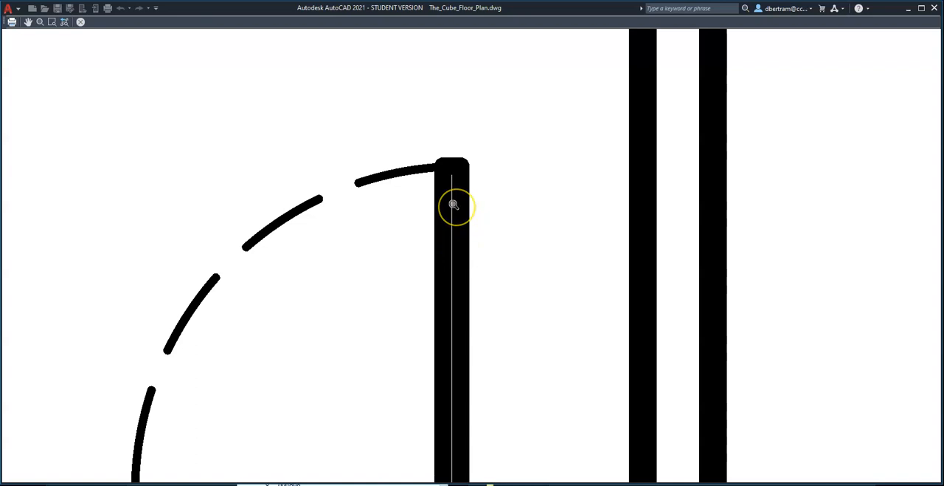
{"action": "scroll", "coordinate": [397, 235], "scroll_direction": "down", "scroll_amount": 8}
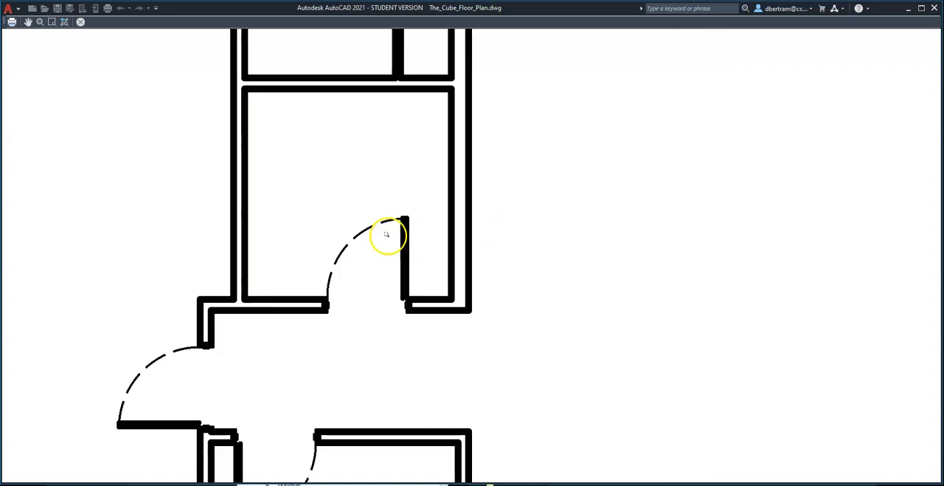
{"action": "scroll", "coordinate": [391, 237], "scroll_direction": "up", "scroll_amount": 5}
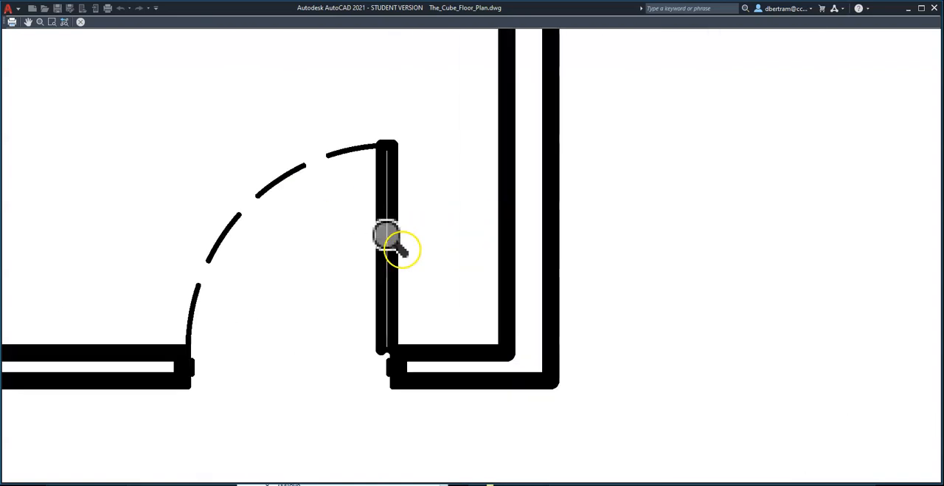
{"action": "scroll", "coordinate": [390, 236], "scroll_direction": "down", "scroll_amount": 8}
{"action": "scroll", "coordinate": [388, 193], "scroll_direction": "up", "scroll_amount": 5}
{"action": "scroll", "coordinate": [386, 211], "scroll_direction": "down", "scroll_amount": 2}
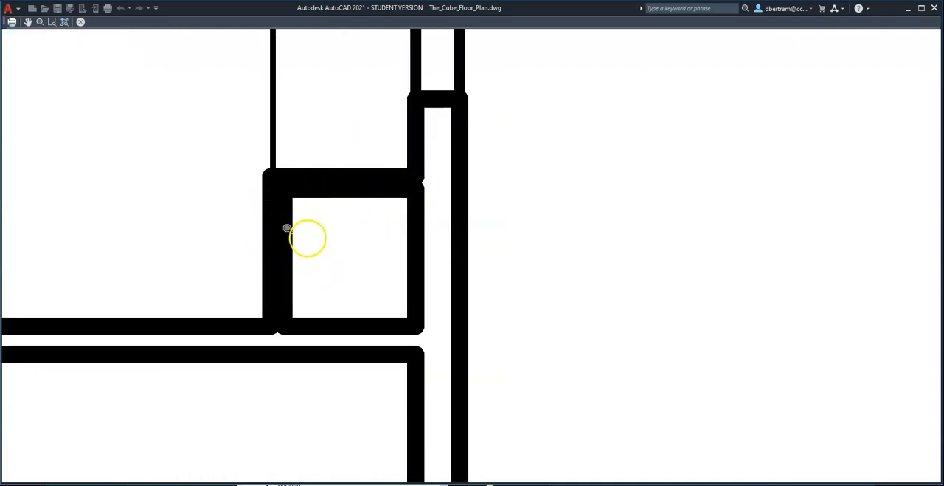
{"action": "scroll", "coordinate": [396, 279], "scroll_direction": "down", "scroll_amount": 5}
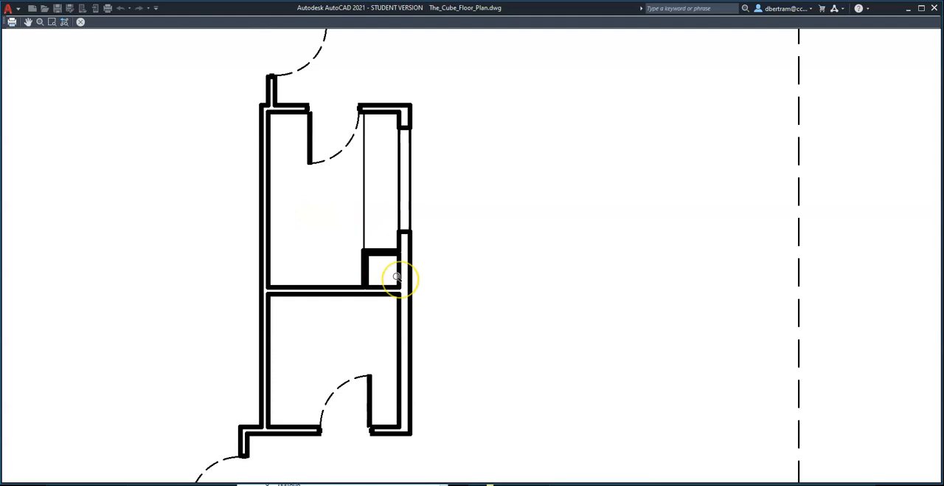
{"action": "scroll", "coordinate": [391, 253], "scroll_direction": "up", "scroll_amount": 5}
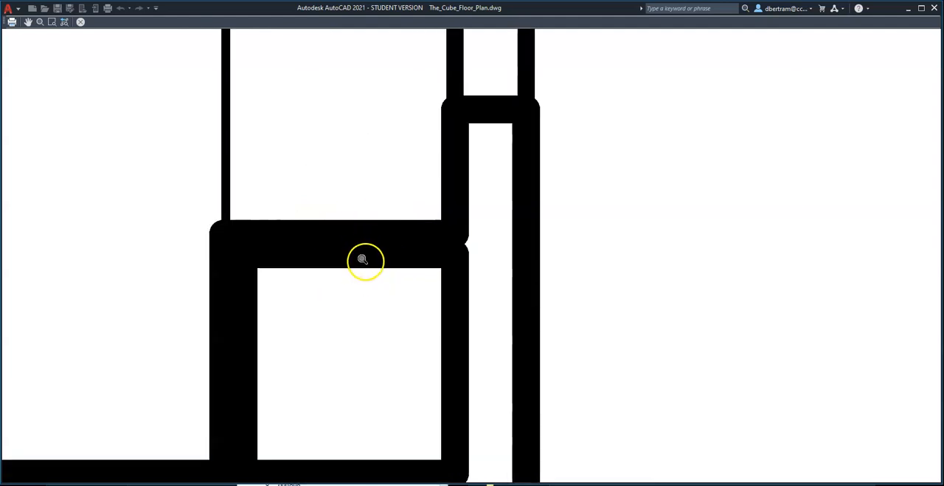
{"action": "scroll", "coordinate": [365, 259], "scroll_direction": "down", "scroll_amount": 5}
Examine the storefront mullions and entrance double-door swings along the upper wall, ending with the whole sheet in view.
{"action": "scroll", "coordinate": [362, 266], "scroll_direction": "down", "scroll_amount": 3}
{"action": "scroll", "coordinate": [369, 109], "scroll_direction": "up", "scroll_amount": 5}
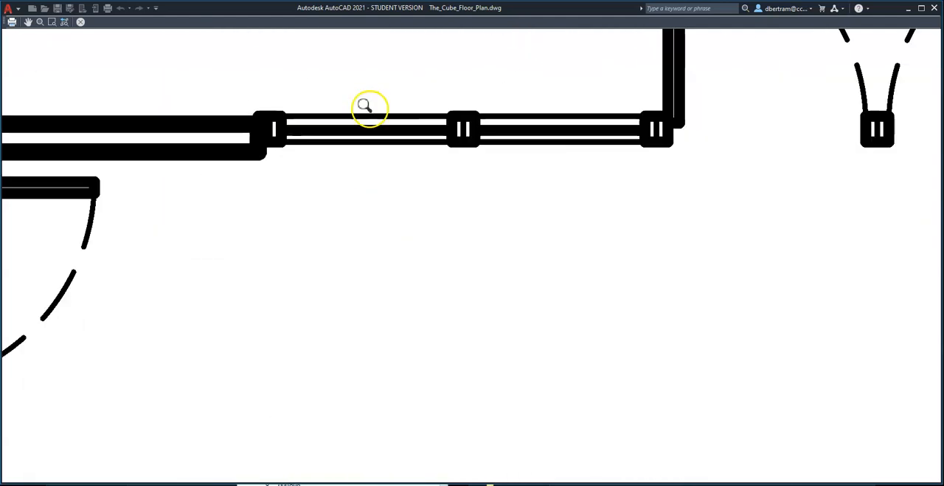
{"action": "scroll", "coordinate": [229, 178], "scroll_direction": "down", "scroll_amount": 5}
{"action": "scroll", "coordinate": [397, 150], "scroll_direction": "up", "scroll_amount": 5}
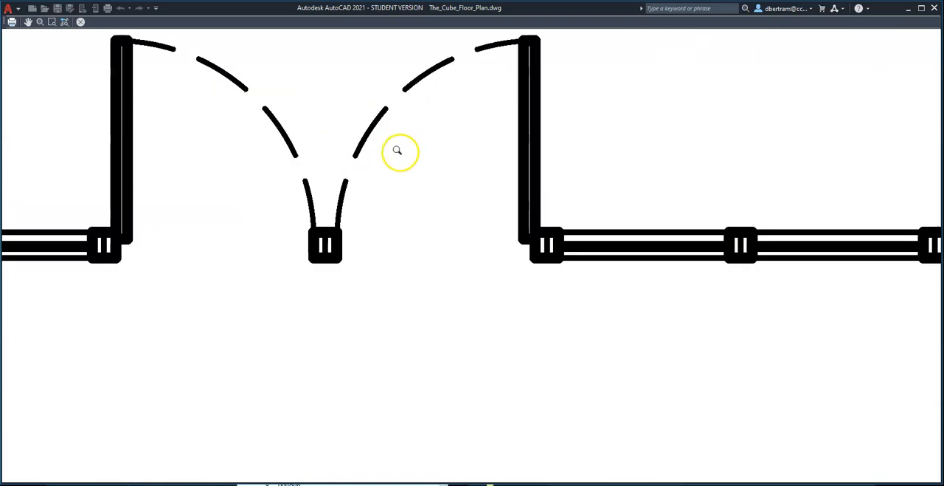
{"action": "scroll", "coordinate": [288, 172], "scroll_direction": "down", "scroll_amount": 3}
{"action": "scroll", "coordinate": [569, 190], "scroll_direction": "up", "scroll_amount": 5}
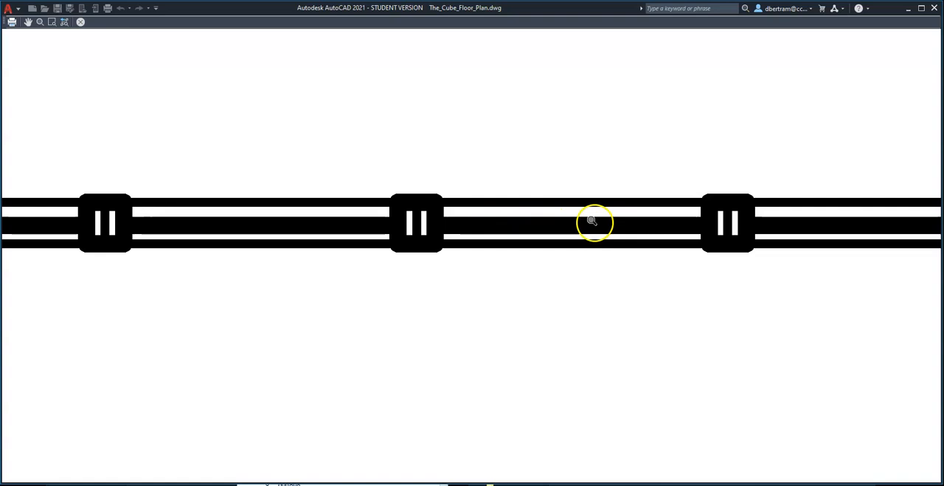
{"action": "scroll", "coordinate": [483, 215], "scroll_direction": "down", "scroll_amount": 7}
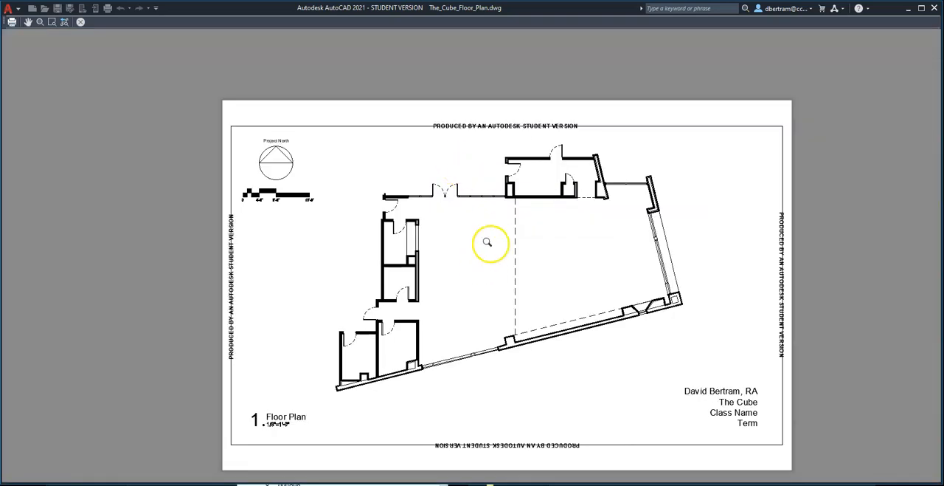
Plot the previewed sheet to the Desktop as The_Cube_Floor_Plan-Sheet_1.pdf.
{"action": "right_click", "coordinate": [487, 242]}
{"action": "left_click", "coordinate": [525, 261]}
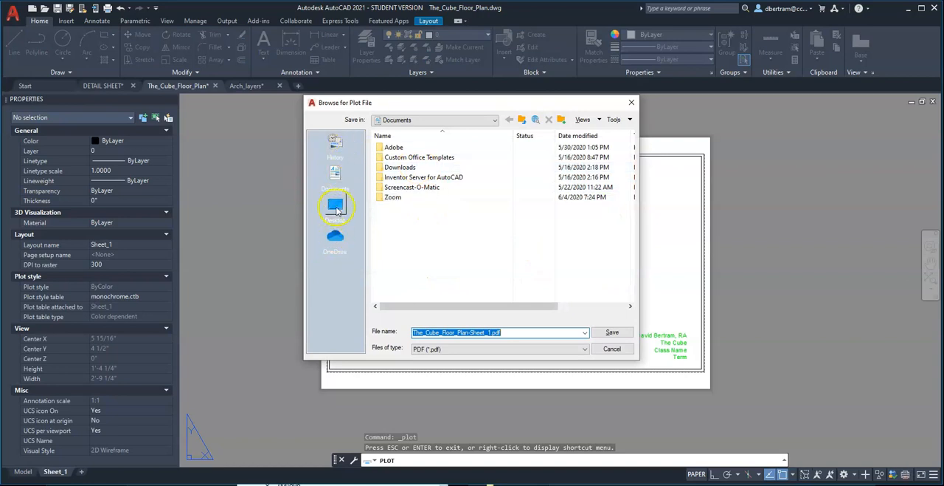
{"action": "left_click", "coordinate": [335, 209]}
{"action": "left_click", "coordinate": [623, 333]}
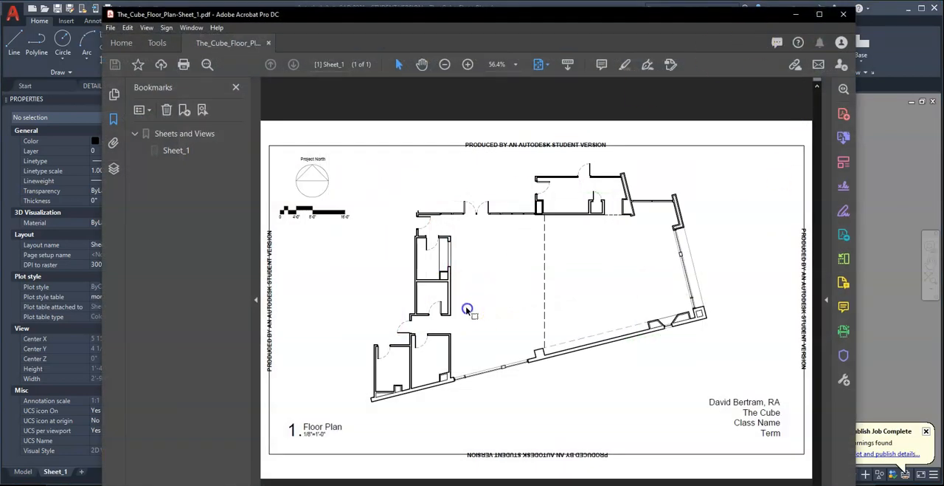
Examine the left-hand rooms and dashed door swings of the plotted PDF at 150% in a maximized Acrobat window.
{"action": "left_click", "coordinate": [467, 65]}
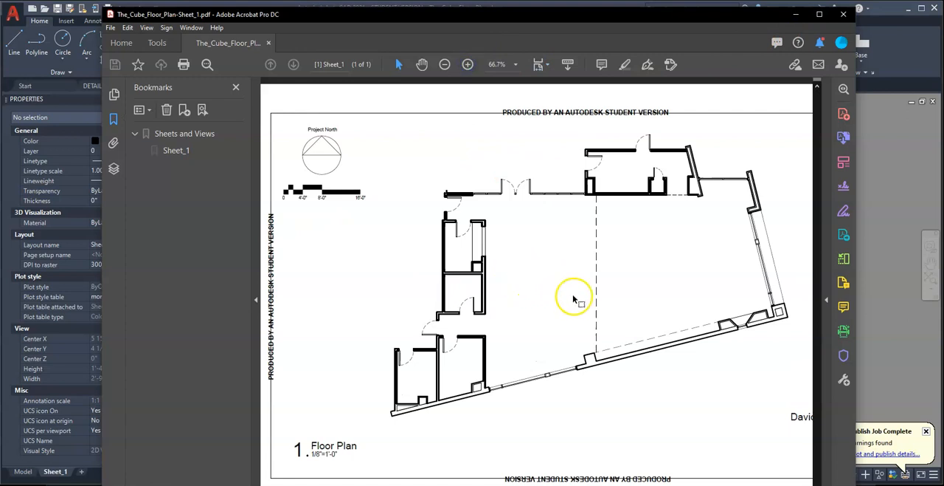
{"action": "left_click", "coordinate": [469, 65]}
{"action": "scroll", "coordinate": [516, 248], "scroll_direction": "down", "scroll_amount": 4}
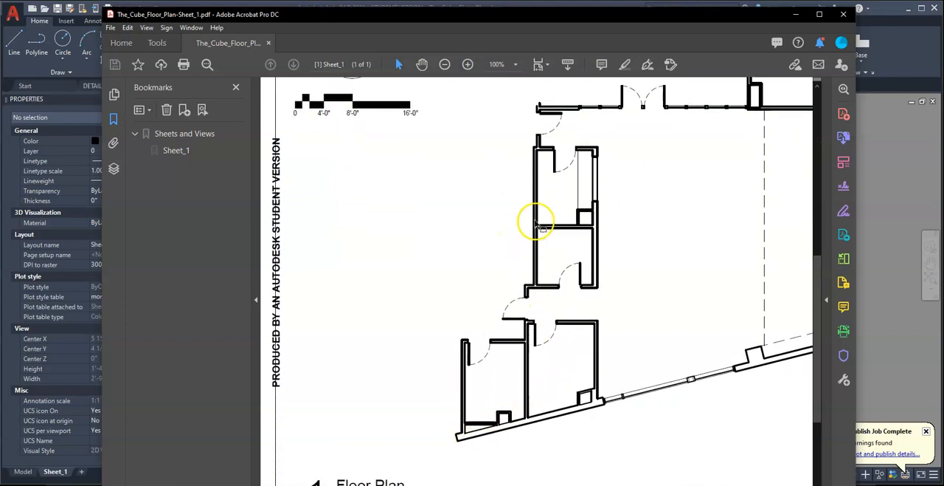
{"action": "left_click", "coordinate": [469, 65]}
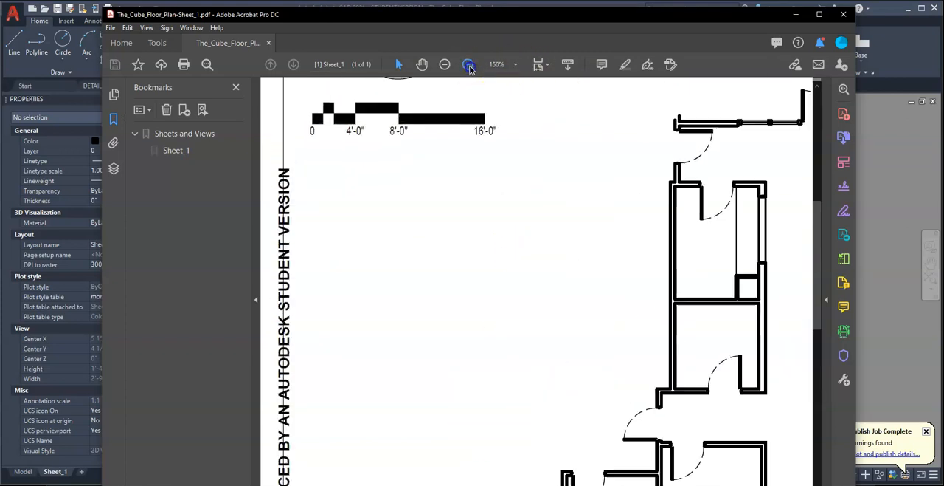
{"action": "left_click", "coordinate": [820, 15]}
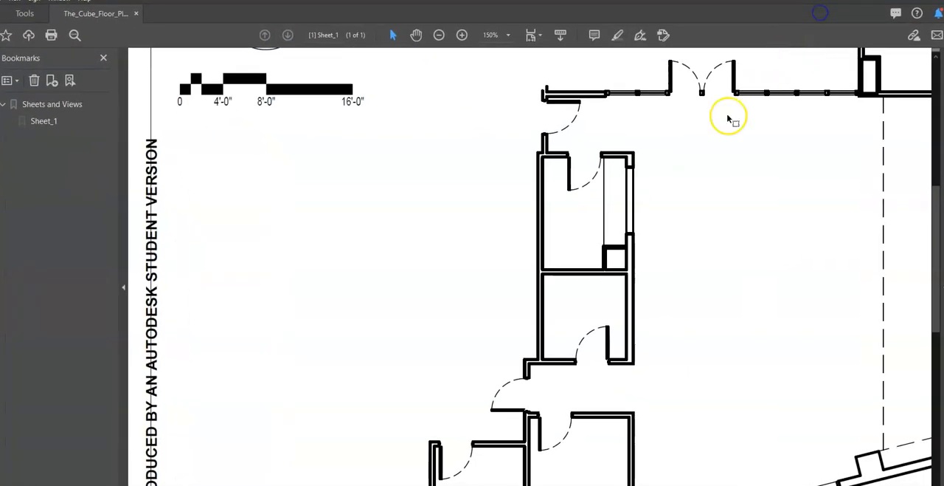
{"action": "scroll", "coordinate": [465, 352], "scroll_direction": "down", "scroll_amount": 1}
{"action": "scroll", "coordinate": [464, 352], "scroll_direction": "down", "scroll_amount": 2}
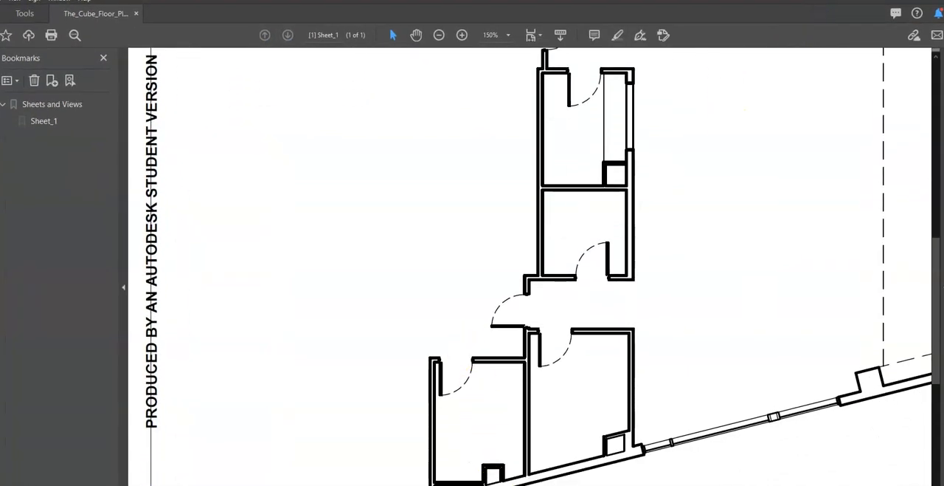
{"action": "scroll", "coordinate": [406, 158], "scroll_direction": "right", "scroll_amount": 5}
{"action": "scroll", "coordinate": [458, 177], "scroll_direction": "up", "scroll_amount": 2}
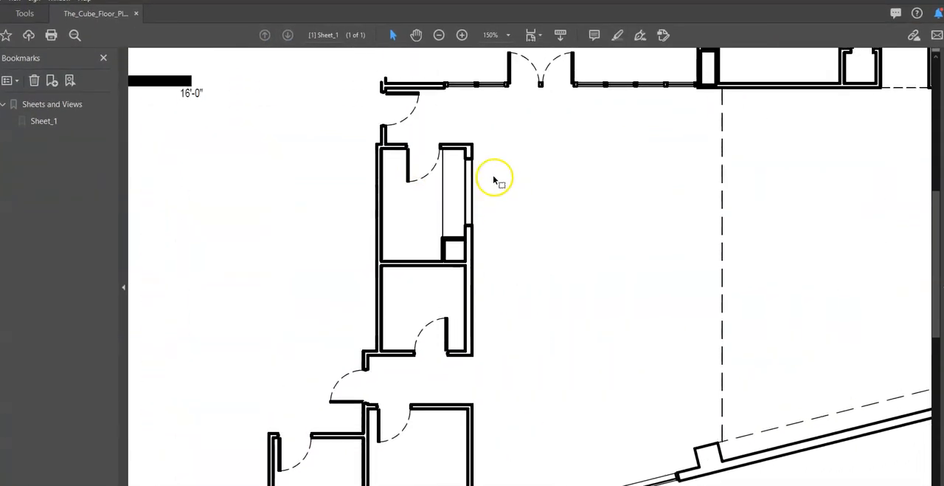
Inspect the wall, counter and door swing line weights of the upper-left room in the PDF at 300%.
{"action": "scroll", "coordinate": [495, 179], "scroll_direction": "up", "scroll_amount": 1}
{"action": "left_click", "coordinate": [462, 35]}
{"action": "left_click", "coordinate": [462, 34]}
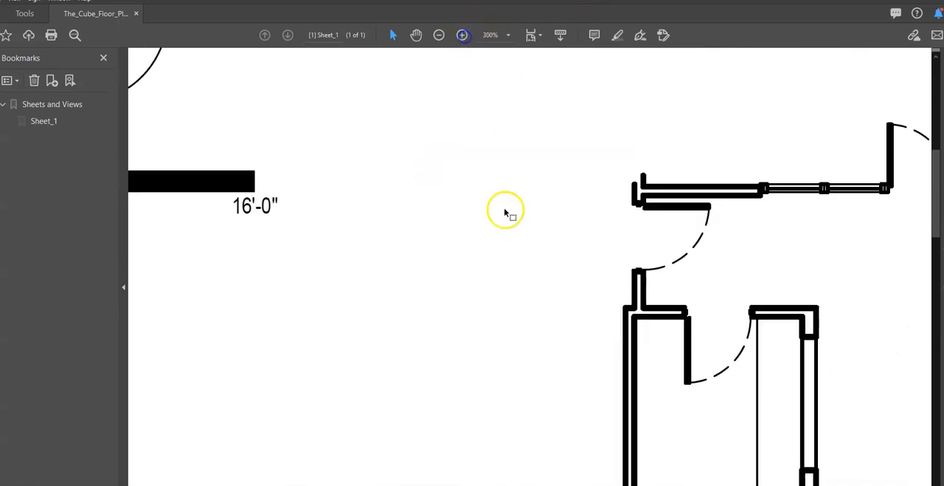
{"action": "scroll", "coordinate": [445, 217], "scroll_direction": "down", "scroll_amount": 3}
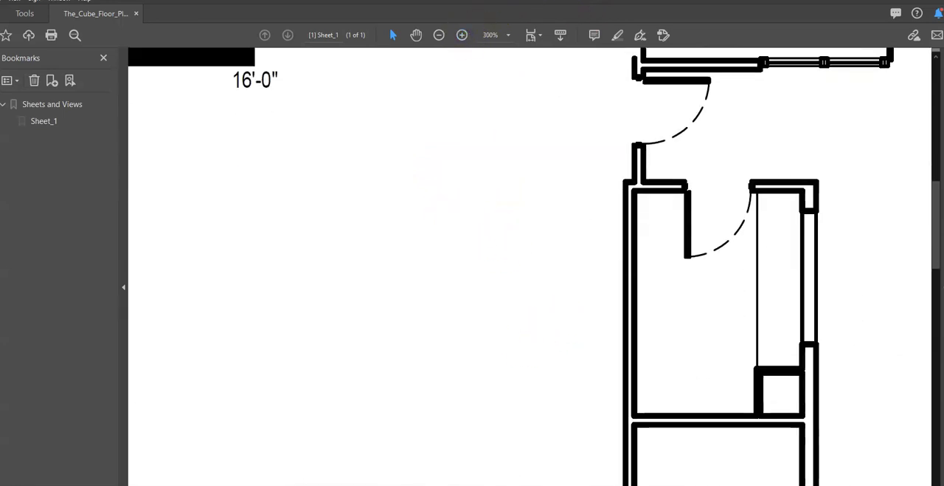
{"action": "scroll", "coordinate": [529, 265], "scroll_direction": "right", "scroll_amount": 6}
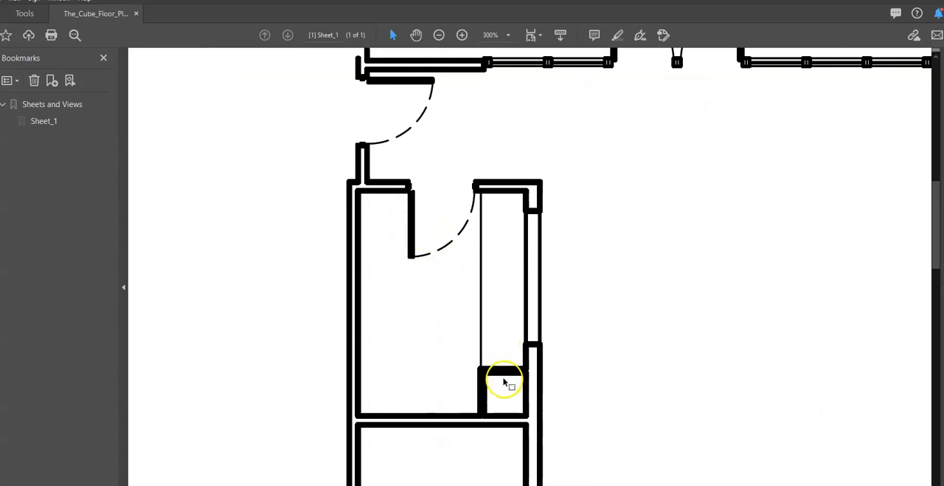
{"action": "scroll", "coordinate": [468, 354], "scroll_direction": "up", "scroll_amount": 2}
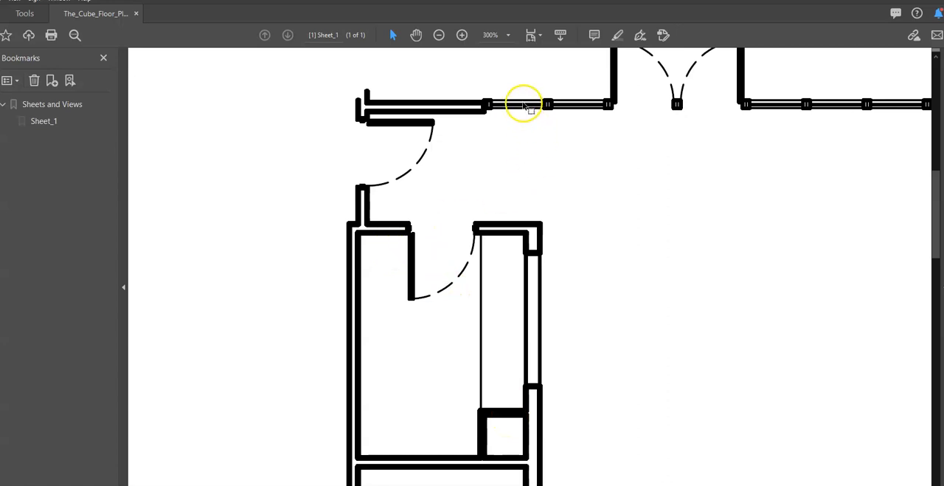
{"action": "scroll", "coordinate": [523, 106], "scroll_direction": "up", "scroll_amount": 1}
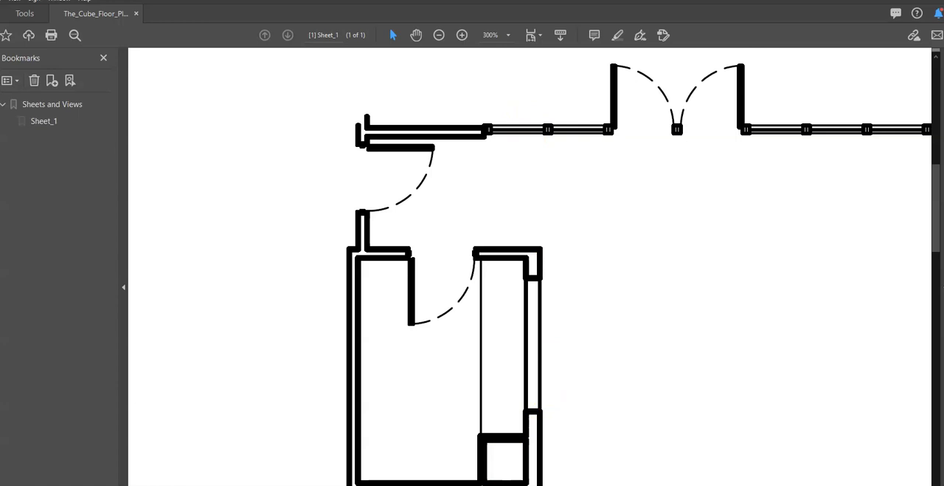
Examine the entrance double doors, storefront and dashed lines along the PDF's upper wall, and return to AutoCAD.
{"action": "scroll", "coordinate": [755, 131], "scroll_direction": "right", "scroll_amount": 5}
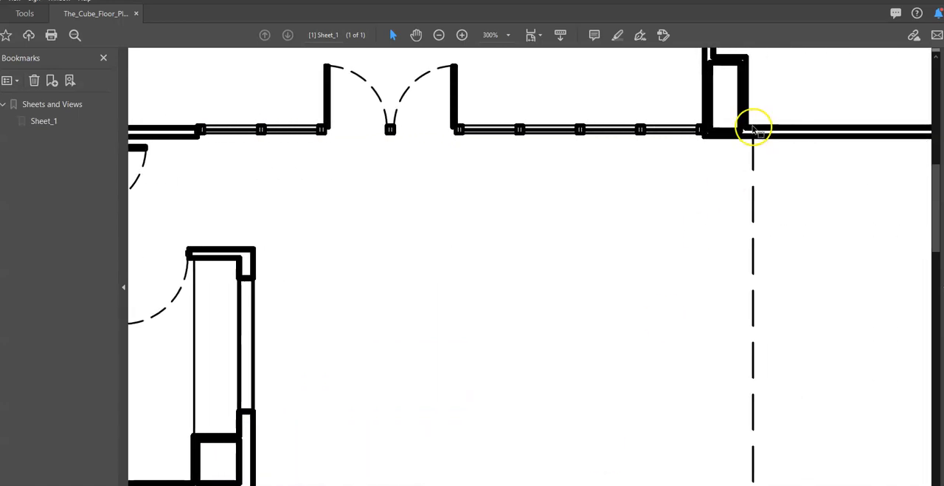
{"action": "scroll", "coordinate": [753, 130], "scroll_direction": "up", "scroll_amount": 3}
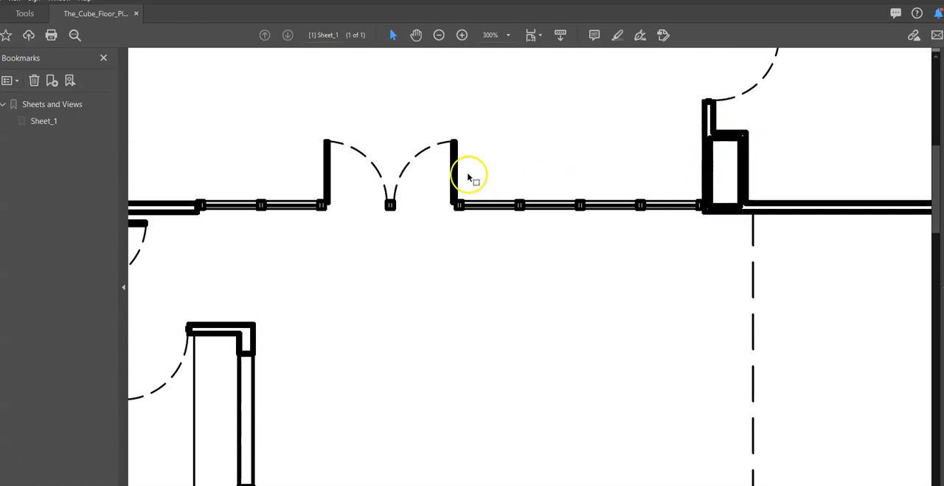
{"action": "scroll", "coordinate": [529, 266], "scroll_direction": "right", "scroll_amount": 7}
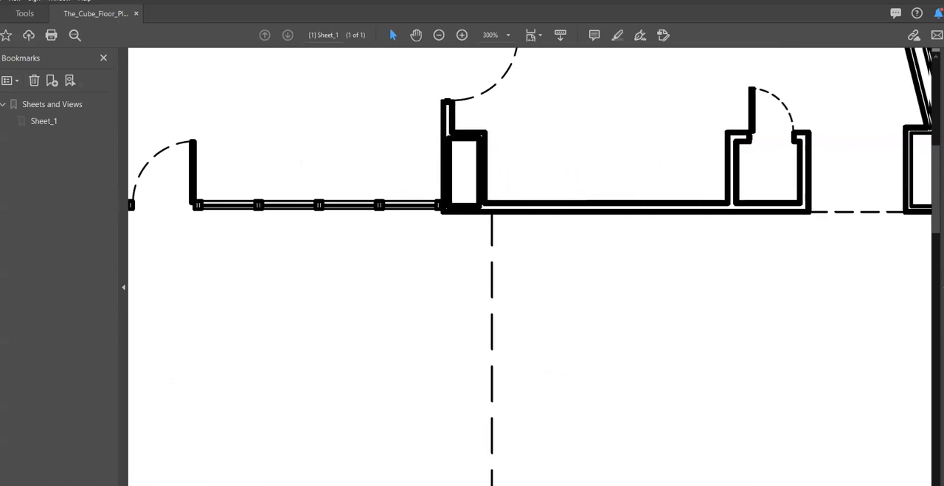
{"action": "scroll", "coordinate": [530, 266], "scroll_direction": "right", "scroll_amount": 2}
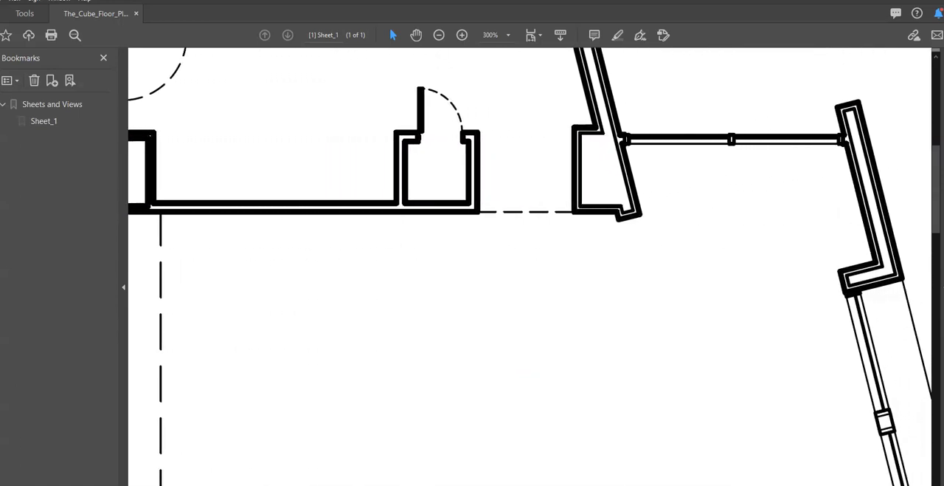
{"action": "scroll", "coordinate": [530, 266], "scroll_direction": "left", "scroll_amount": 10}
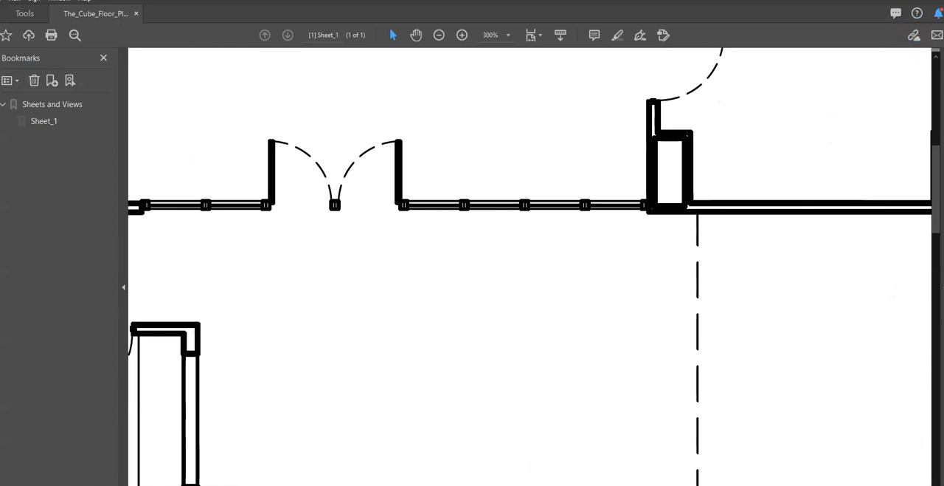
{"action": "left_click", "coordinate": [943, 0]}
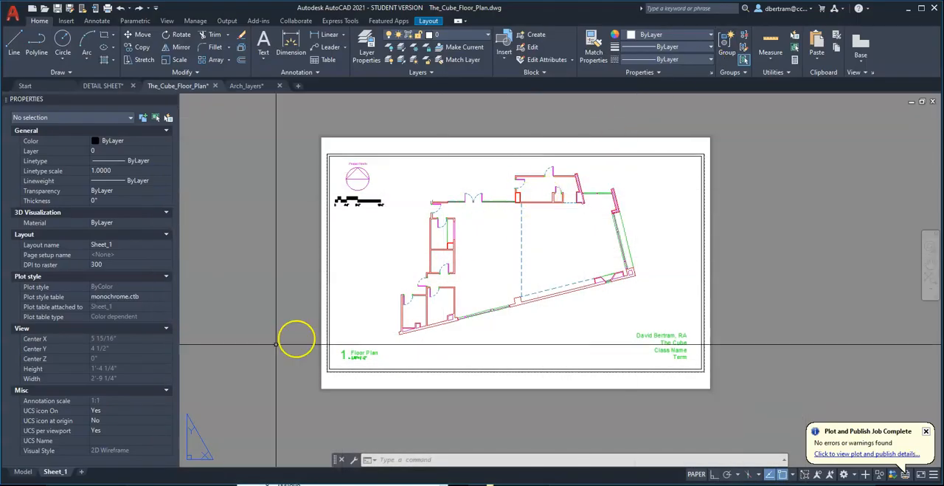
Set the Dark layer's lineweight to 0.70 mm.
{"action": "scroll", "coordinate": [543, 175], "scroll_direction": "up", "scroll_amount": 2}
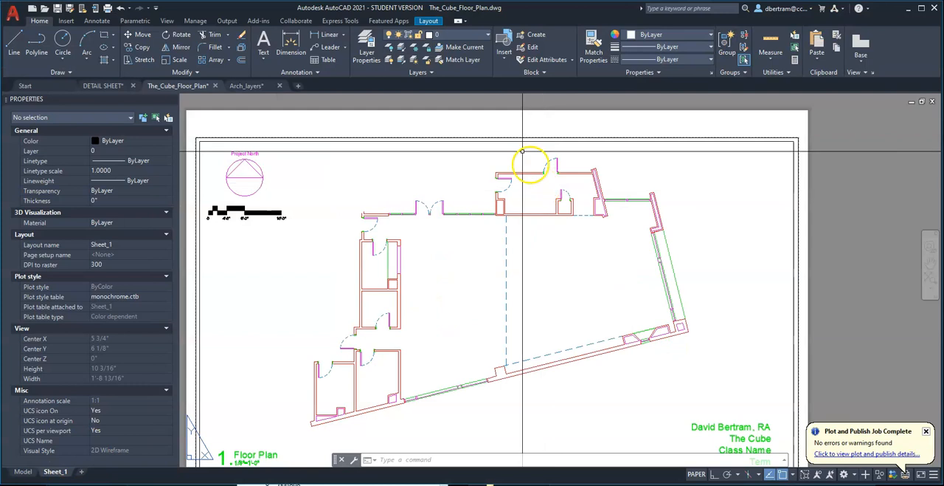
{"action": "left_click", "coordinate": [366, 45]}
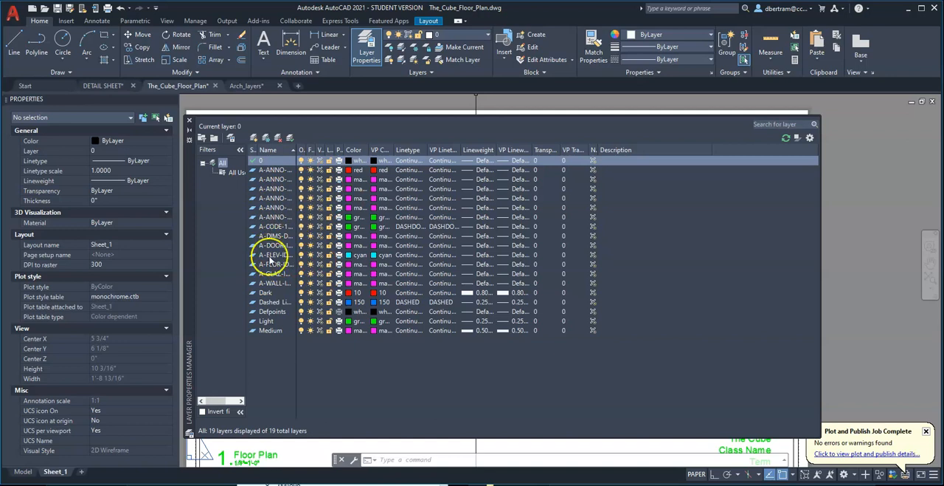
{"action": "left_click", "coordinate": [266, 294]}
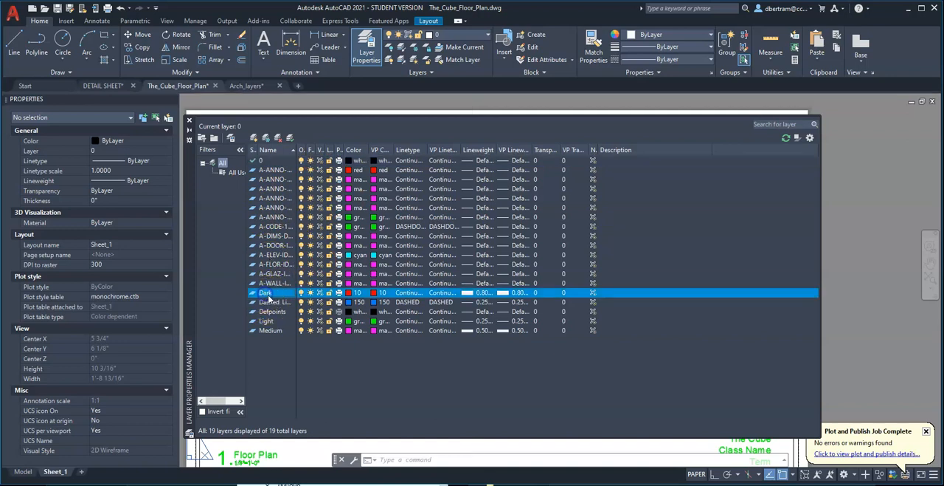
{"action": "left_click", "coordinate": [485, 295]}
{"action": "left_click", "coordinate": [460, 261]}
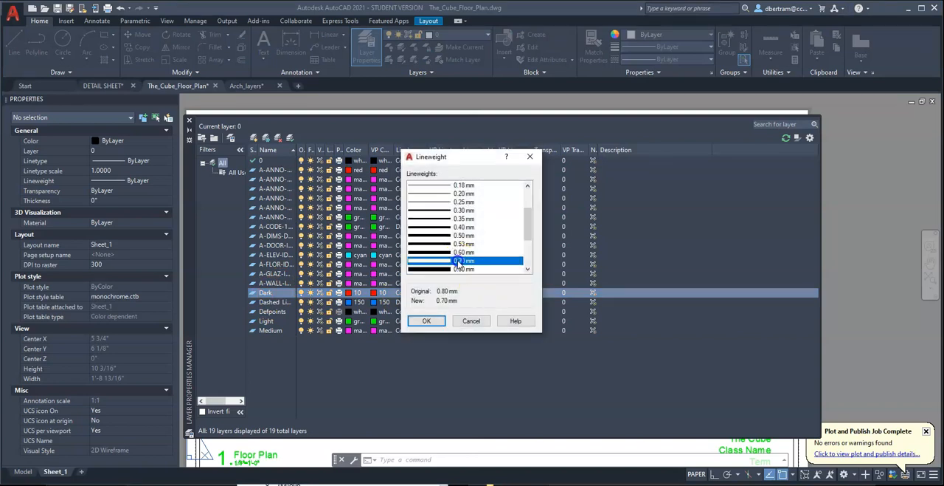
{"action": "left_click", "coordinate": [428, 321]}
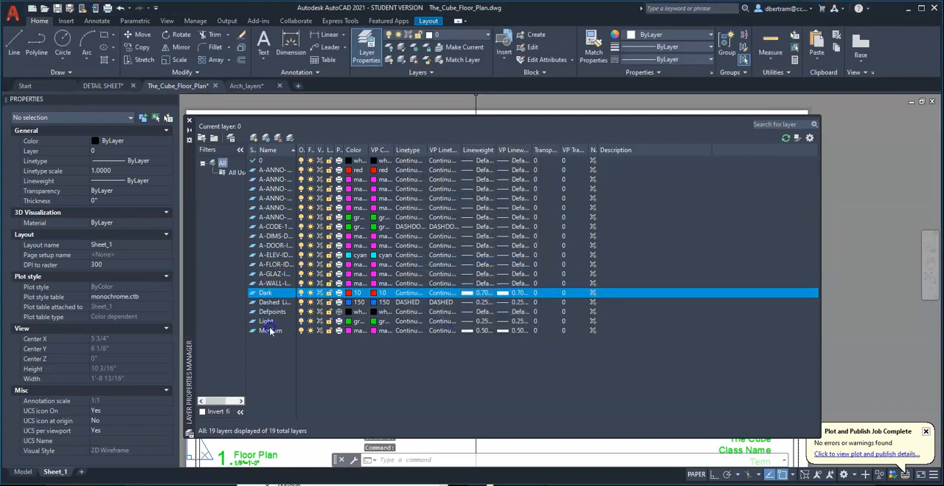
Set the Medium layer's lineweight to 0.35 mm.
{"action": "left_click", "coordinate": [310, 330]}
{"action": "left_click", "coordinate": [481, 332]}
{"action": "left_click", "coordinate": [466, 270]}
{"action": "left_click", "coordinate": [466, 252]}
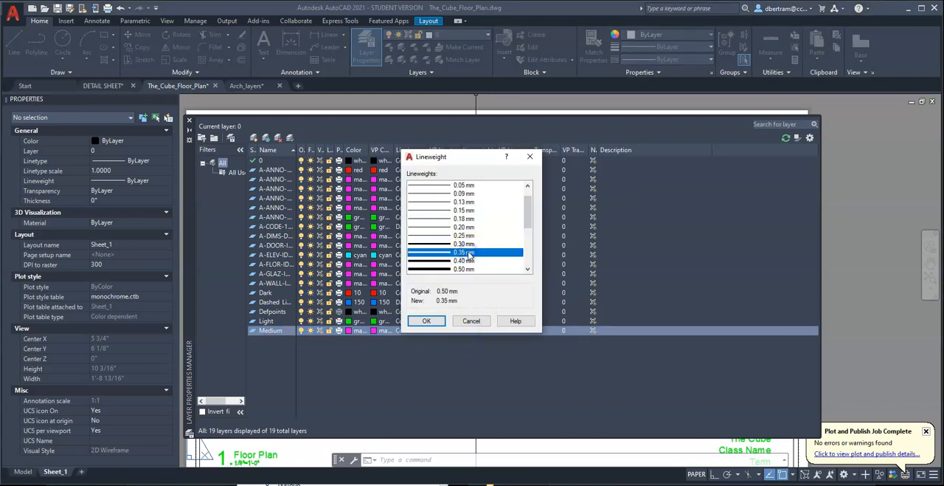
{"action": "left_click", "coordinate": [428, 321]}
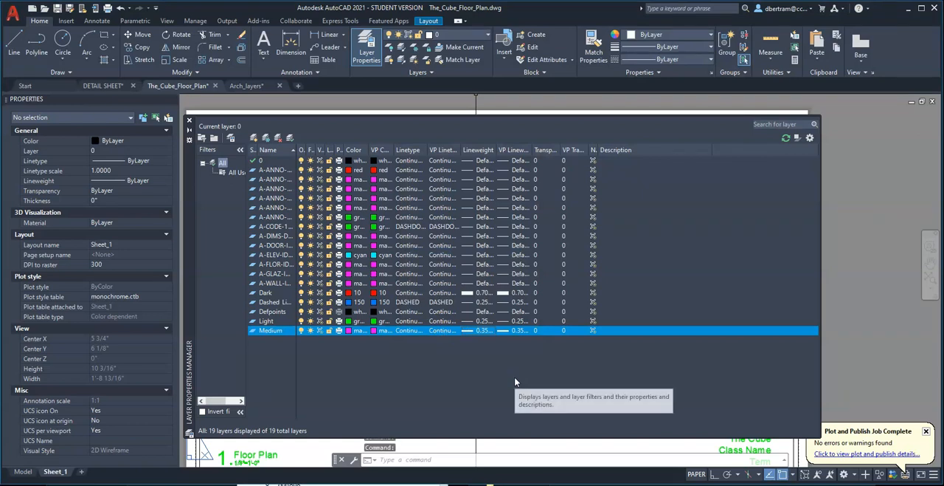
Set the Light layer's viewport lineweight to 0.18 mm.
{"action": "left_click", "coordinate": [522, 321]}
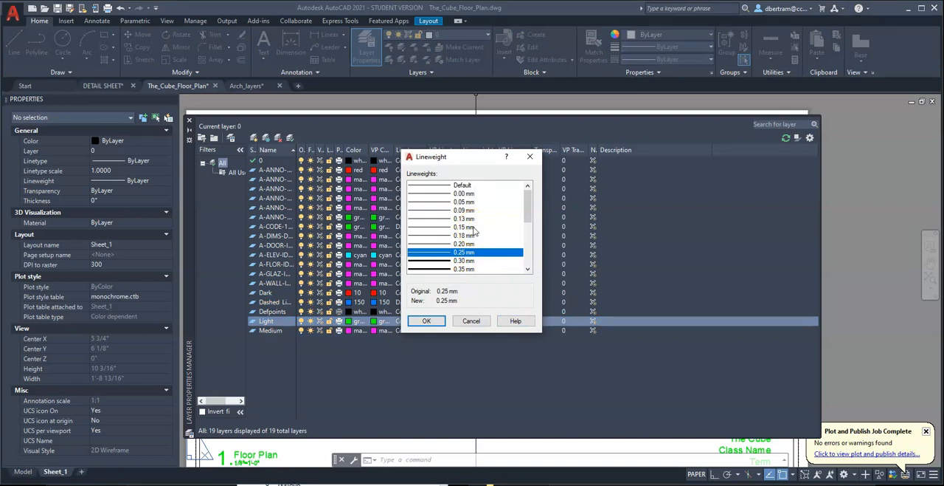
{"action": "left_click", "coordinate": [468, 234]}
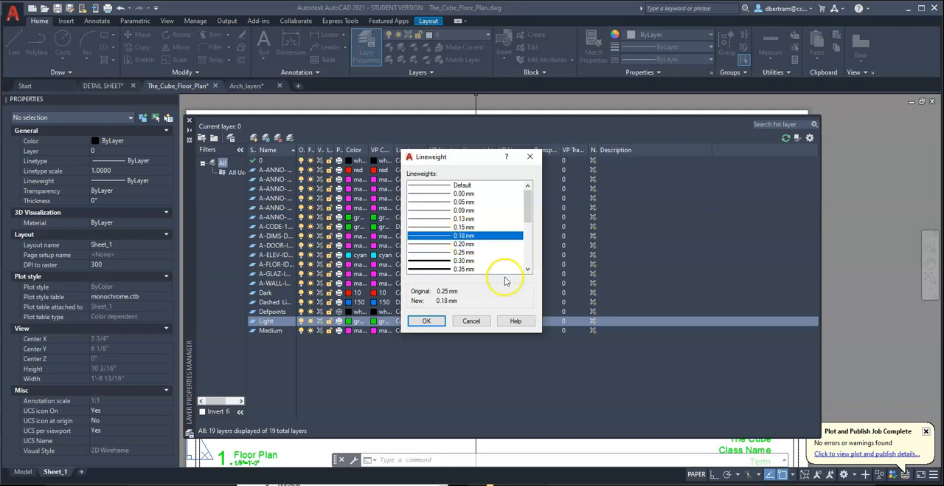
{"action": "left_click", "coordinate": [427, 322]}
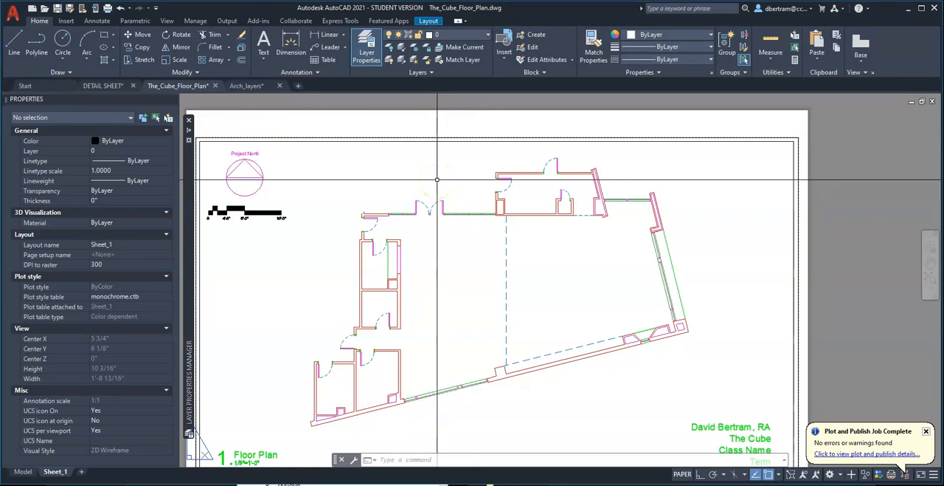
Preview the Sheet_1 plot using the page setup of the previous plot.
{"action": "key", "text": "ctrl+p"}
{"action": "left_click", "coordinate": [411, 138]}
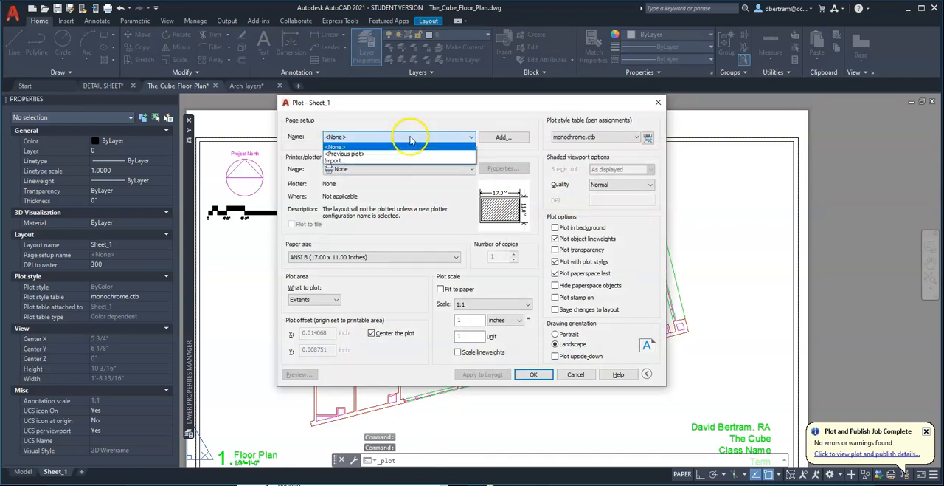
{"action": "left_click", "coordinate": [350, 153]}
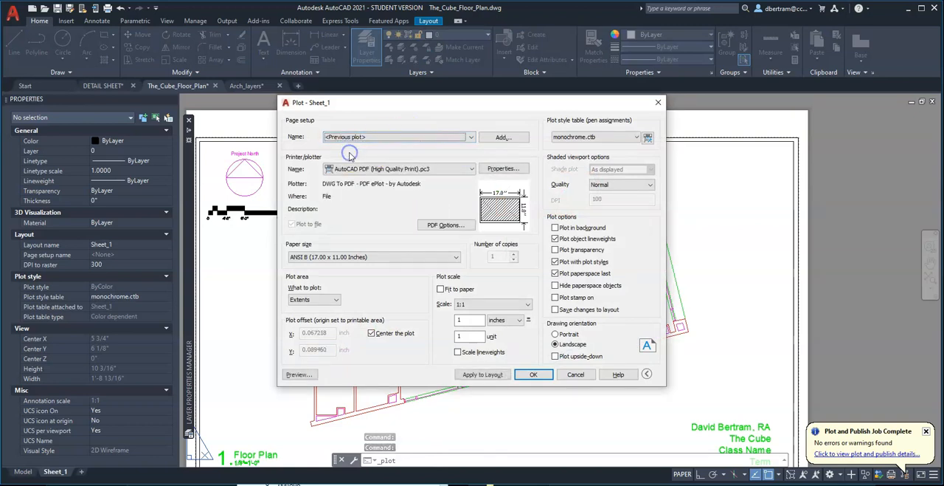
{"action": "left_click", "coordinate": [299, 374]}
Plot the previewed sheet to the Desktop as The_Cube_Floor_Plan-Sheet_2.pdf.
{"action": "right_click", "coordinate": [420, 262]}
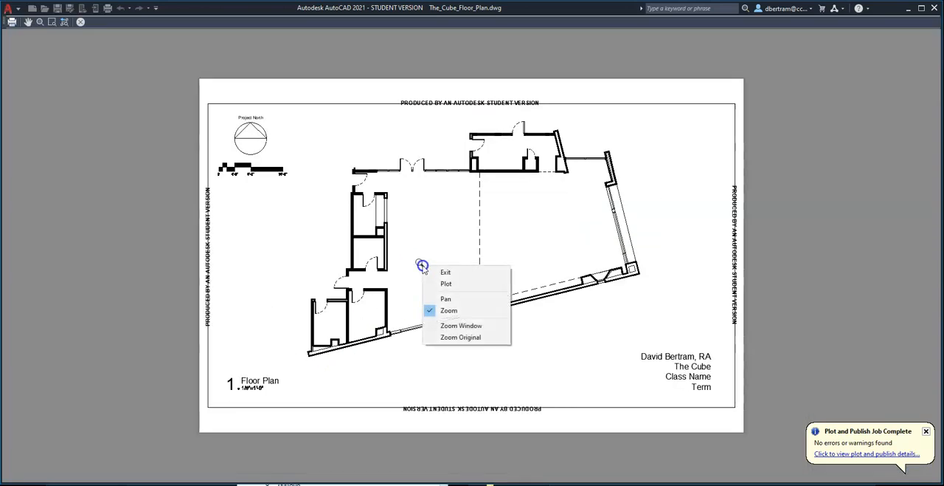
{"action": "left_click", "coordinate": [441, 282]}
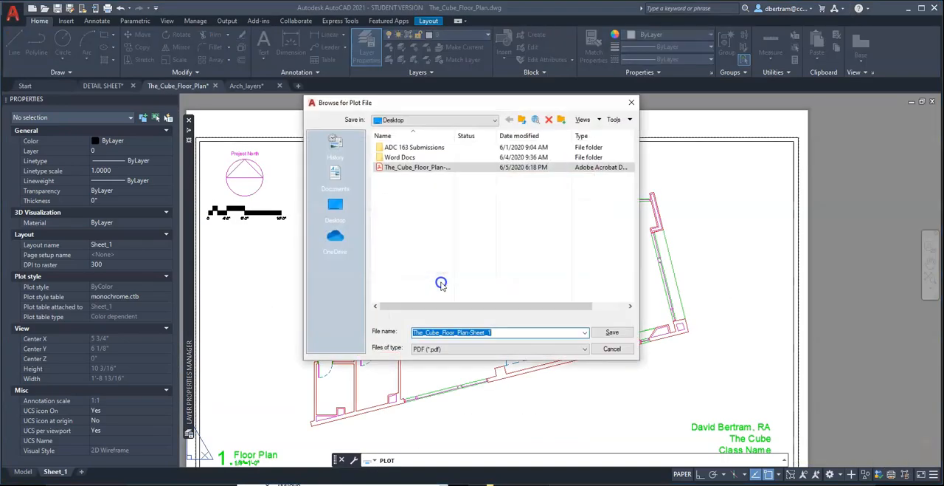
{"action": "left_click", "coordinate": [514, 332]}
{"action": "type", "text": "2"}
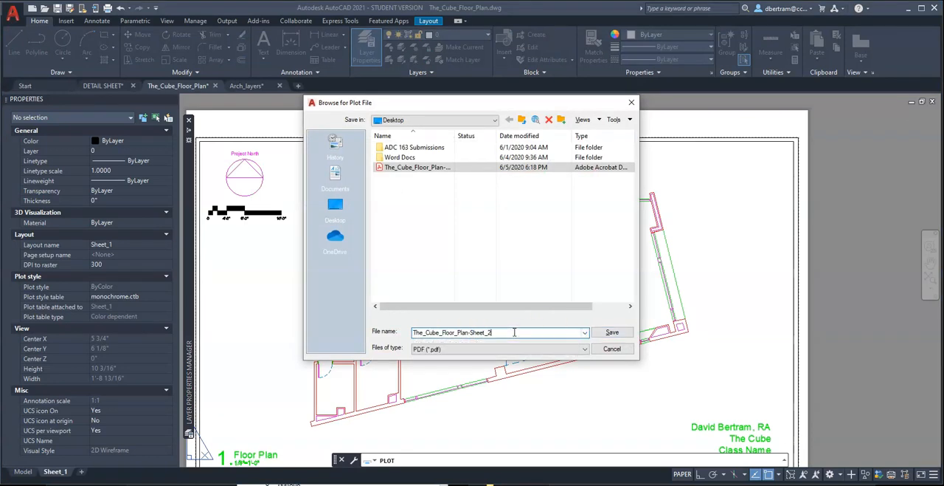
{"action": "left_click", "coordinate": [613, 332]}
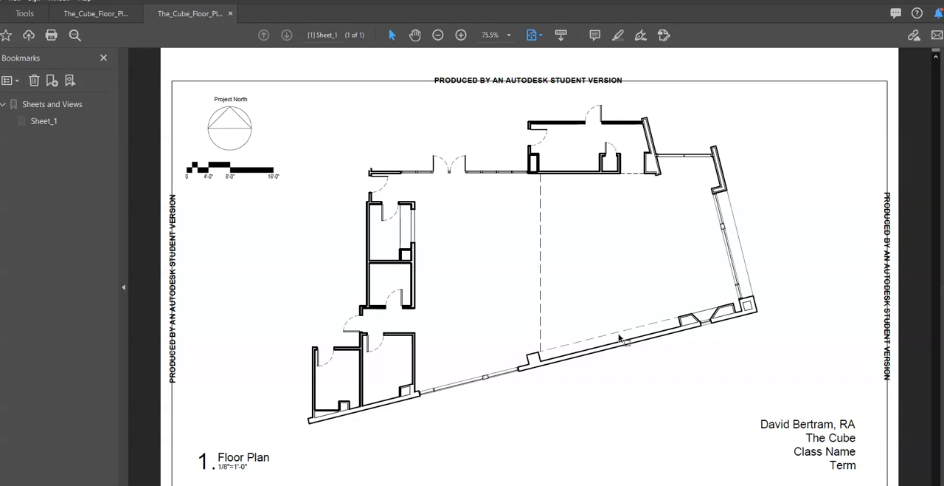
Examine the left-hand rooms and the entrance wall of the new PDF at up to 150%.
{"action": "left_click", "coordinate": [461, 35]}
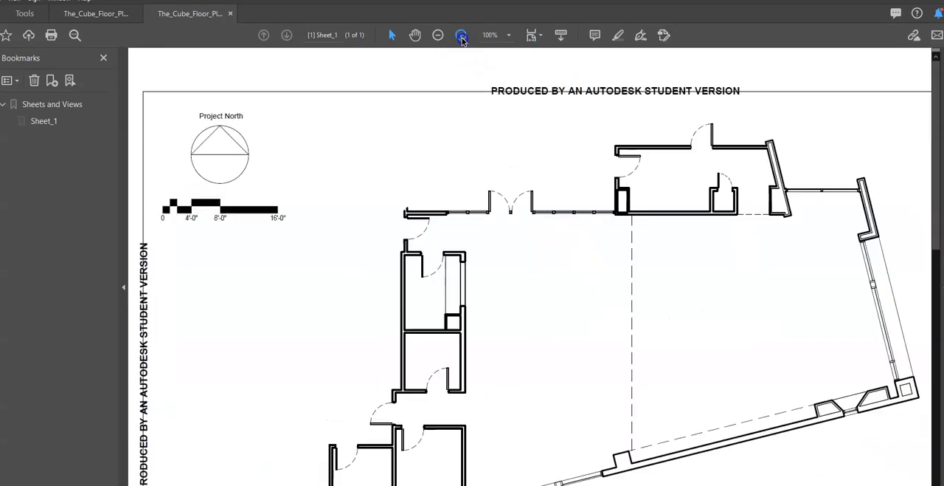
{"action": "left_click", "coordinate": [461, 34]}
{"action": "scroll", "coordinate": [496, 310], "scroll_direction": "down", "scroll_amount": 1}
{"action": "scroll", "coordinate": [553, 320], "scroll_direction": "down", "scroll_amount": 1}
{"action": "scroll", "coordinate": [562, 251], "scroll_direction": "up", "scroll_amount": 1}
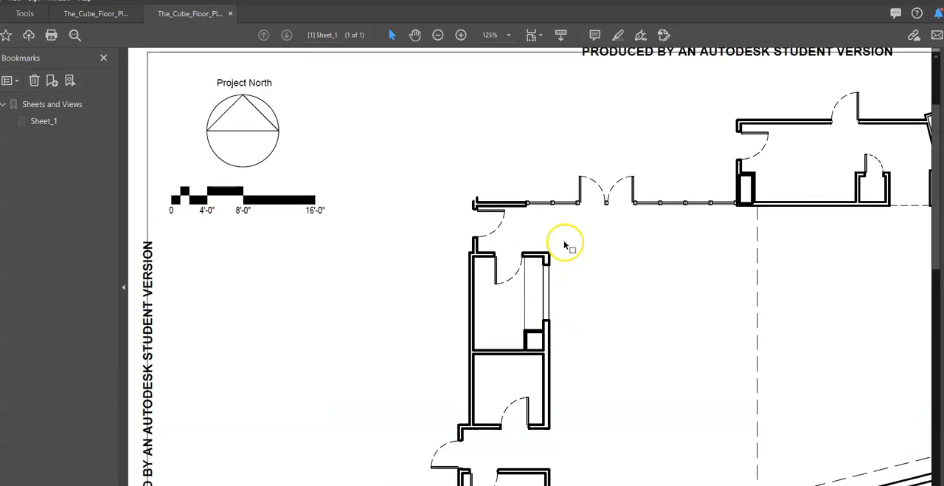
{"action": "left_click", "coordinate": [462, 37]}
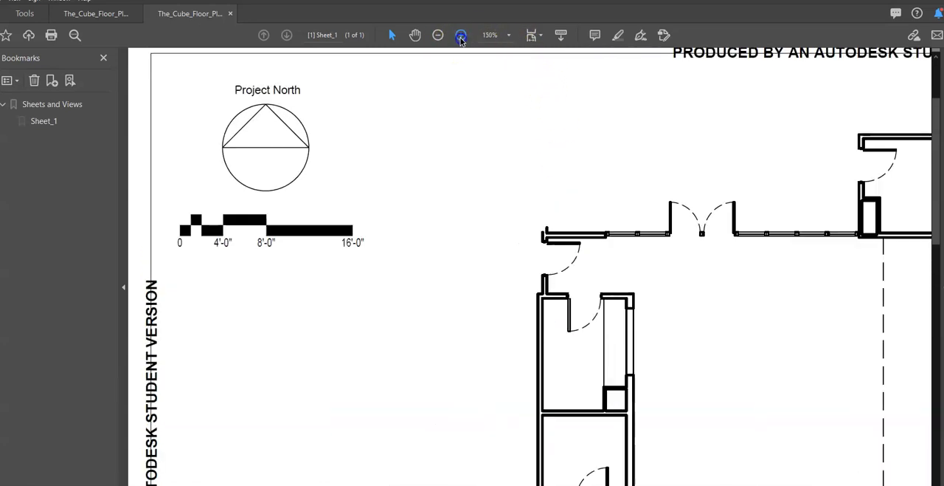
{"action": "scroll", "coordinate": [605, 380], "scroll_direction": "down", "scroll_amount": 3}
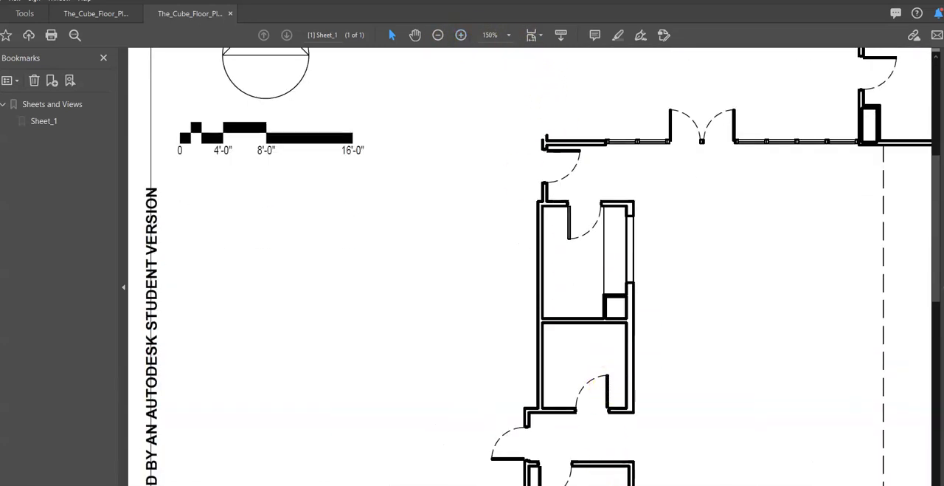
{"action": "scroll", "coordinate": [530, 267], "scroll_direction": "right", "scroll_amount": 3}
{"action": "scroll", "coordinate": [512, 405], "scroll_direction": "down", "scroll_amount": 2}
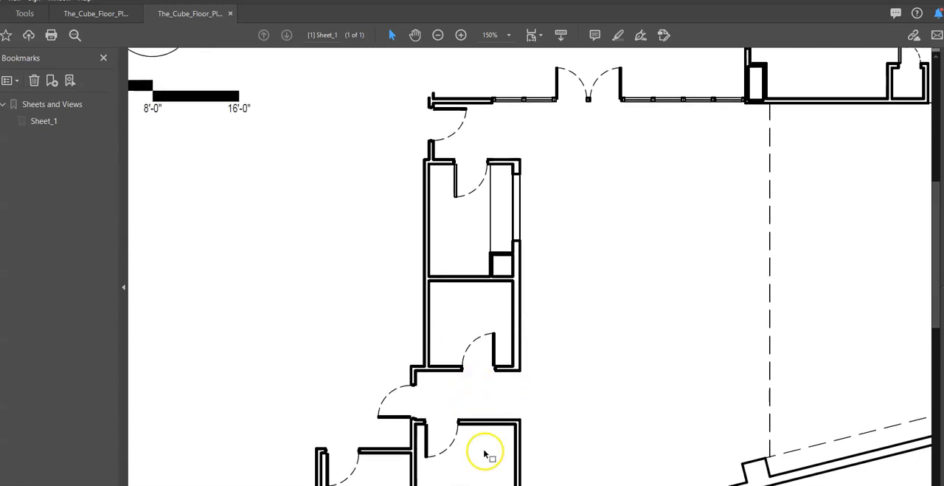
Inspect the wall, counter and door swing line weights of the left-hand rooms in the PDF at 300%.
{"action": "left_click", "coordinate": [460, 35]}
{"action": "left_click", "coordinate": [460, 35]}
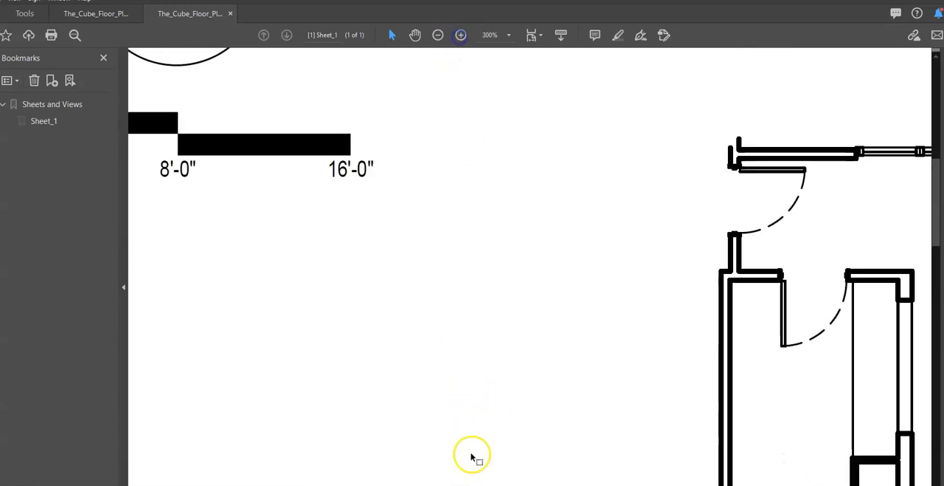
{"action": "scroll", "coordinate": [436, 332], "scroll_direction": "right", "scroll_amount": 5}
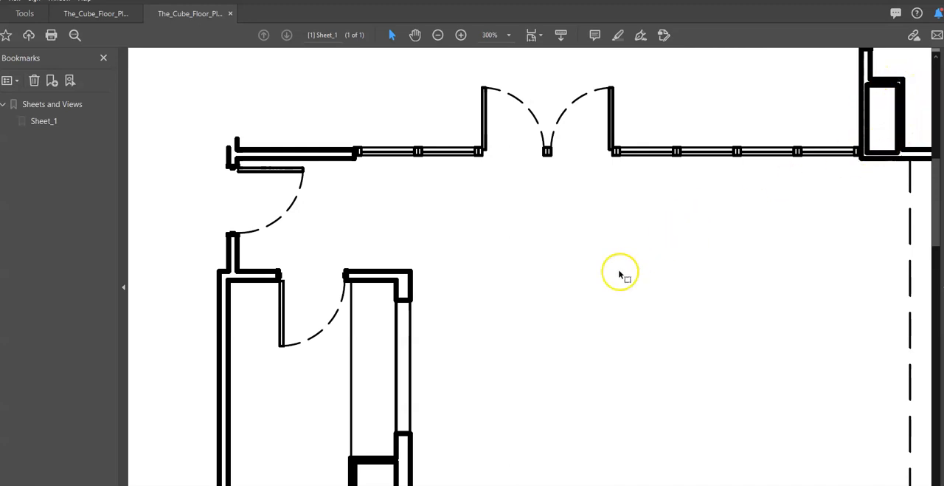
{"action": "scroll", "coordinate": [591, 291], "scroll_direction": "down", "scroll_amount": 3}
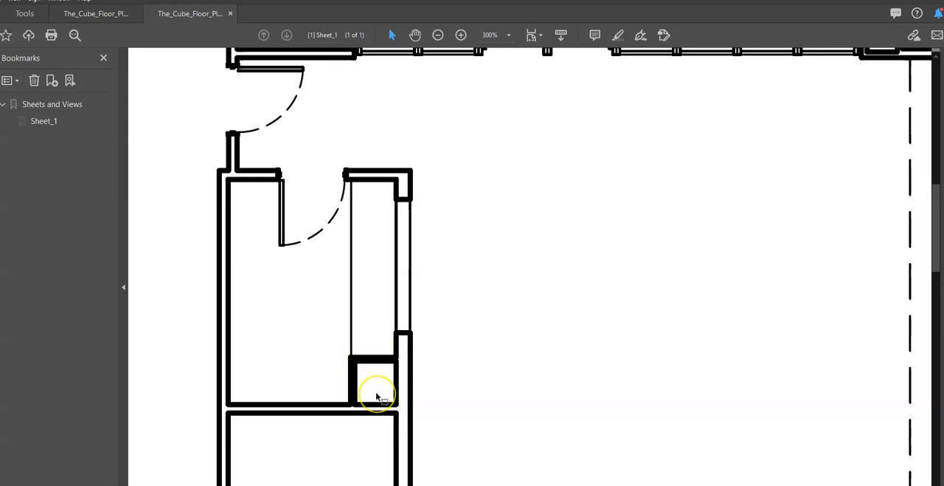
{"action": "scroll", "coordinate": [403, 342], "scroll_direction": "down", "scroll_amount": 10}
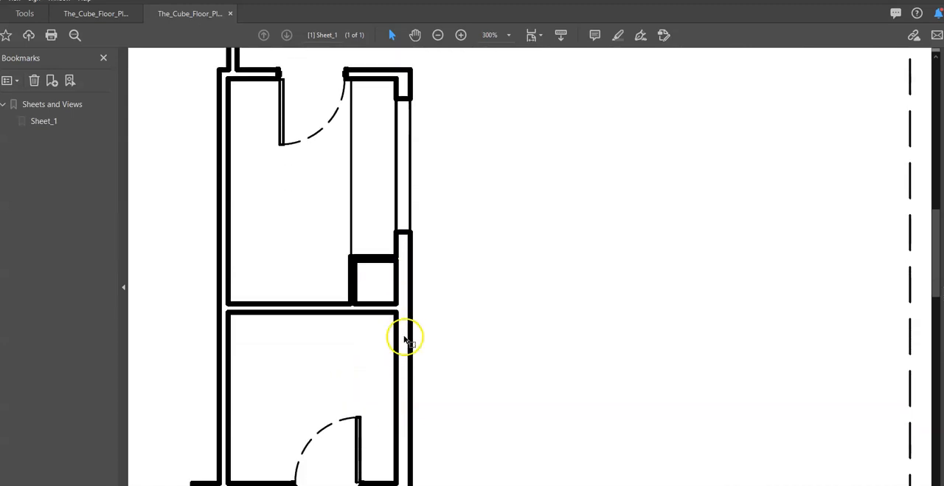
{"action": "scroll", "coordinate": [403, 337], "scroll_direction": "down", "scroll_amount": 6}
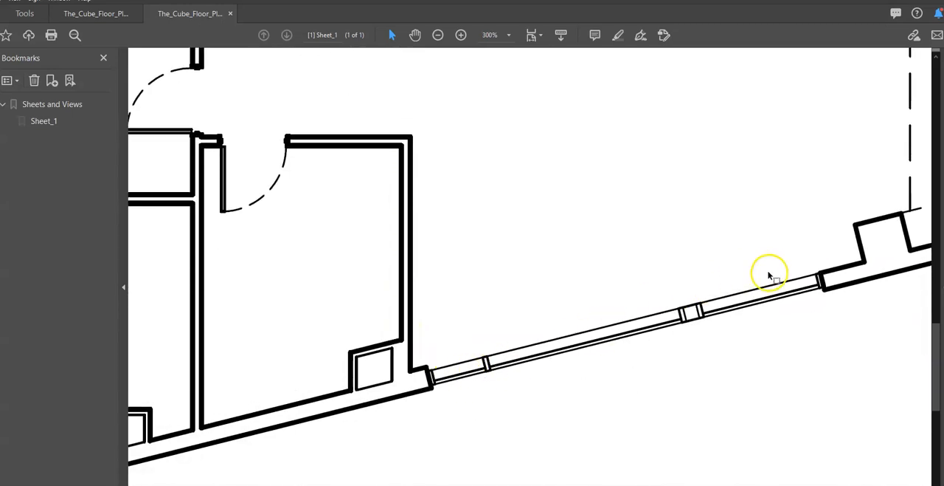
Examine the dashed line along the sloping lower wall, the corner column and the right-hand glazing in the PDF.
{"action": "scroll", "coordinate": [530, 295], "scroll_direction": "right", "scroll_amount": 10}
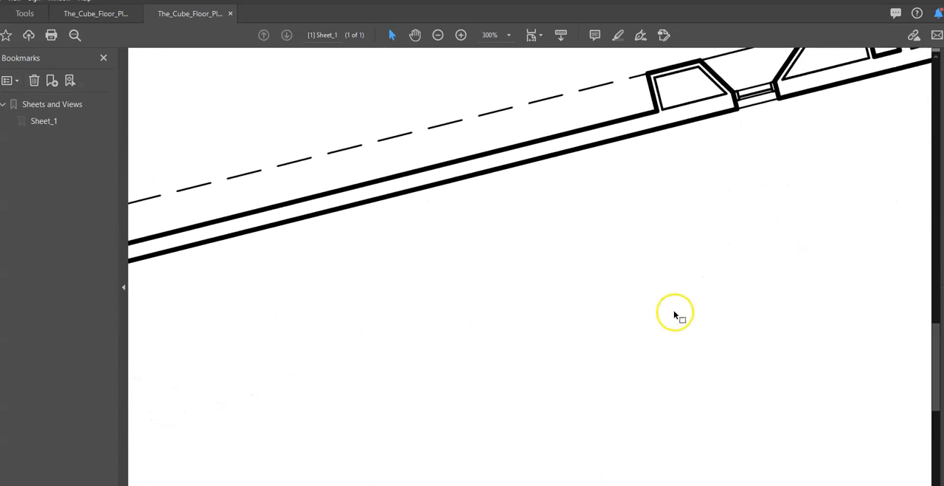
{"action": "scroll", "coordinate": [674, 312], "scroll_direction": "up", "scroll_amount": 3}
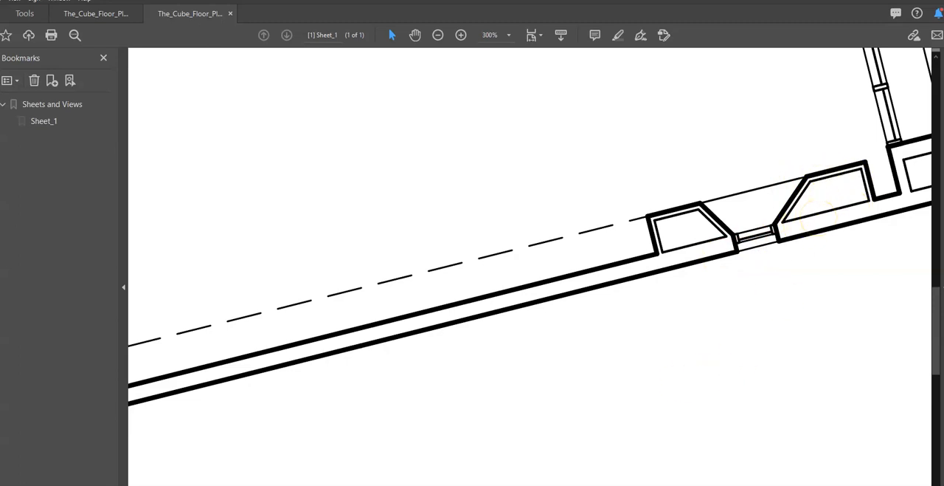
{"action": "scroll", "coordinate": [530, 266], "scroll_direction": "right", "scroll_amount": 5}
{"action": "scroll", "coordinate": [695, 207], "scroll_direction": "up", "scroll_amount": 4}
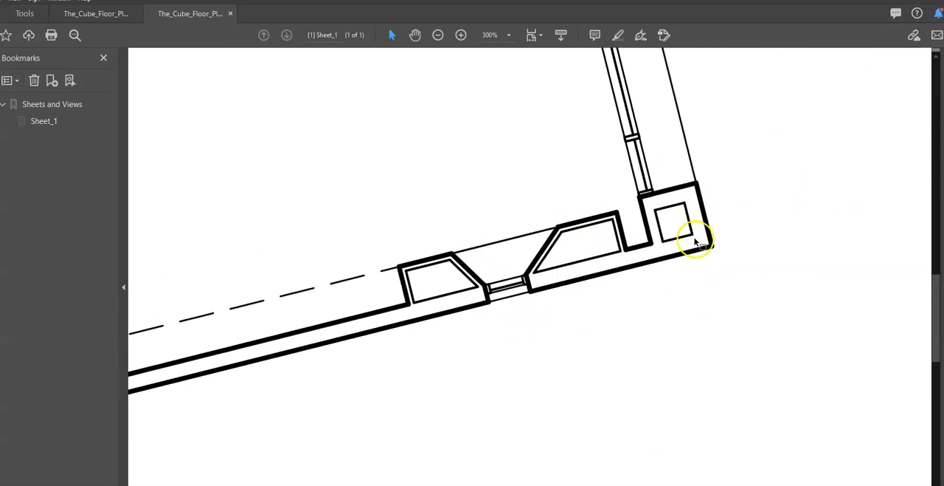
{"action": "scroll", "coordinate": [694, 250], "scroll_direction": "up", "scroll_amount": 10}
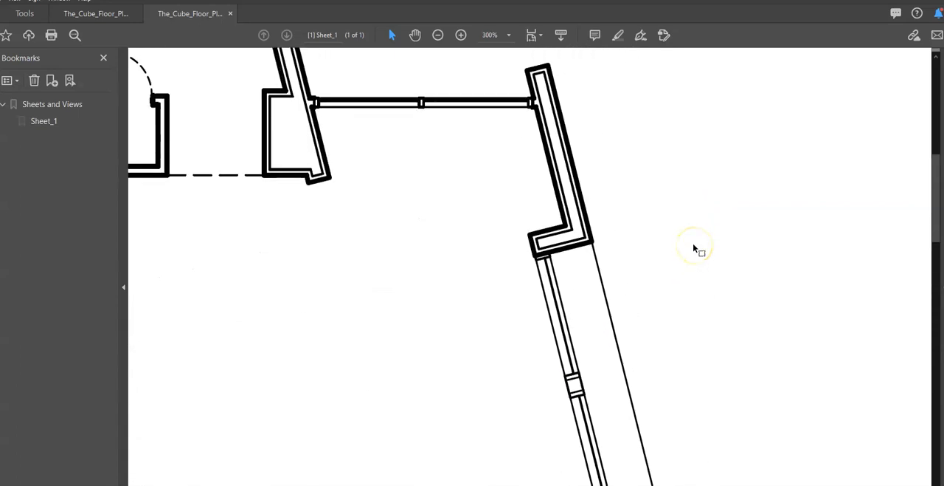
{"action": "scroll", "coordinate": [694, 251], "scroll_direction": "up", "scroll_amount": 2}
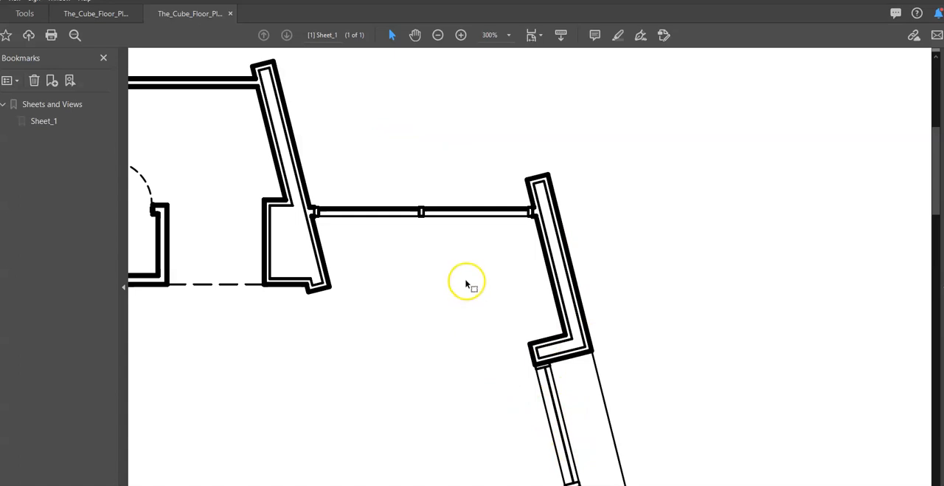
Inspect the upper-right room, the entrance double doors and the upper-left room's line weights in the PDF.
{"action": "scroll", "coordinate": [530, 266], "scroll_direction": "left", "scroll_amount": 10}
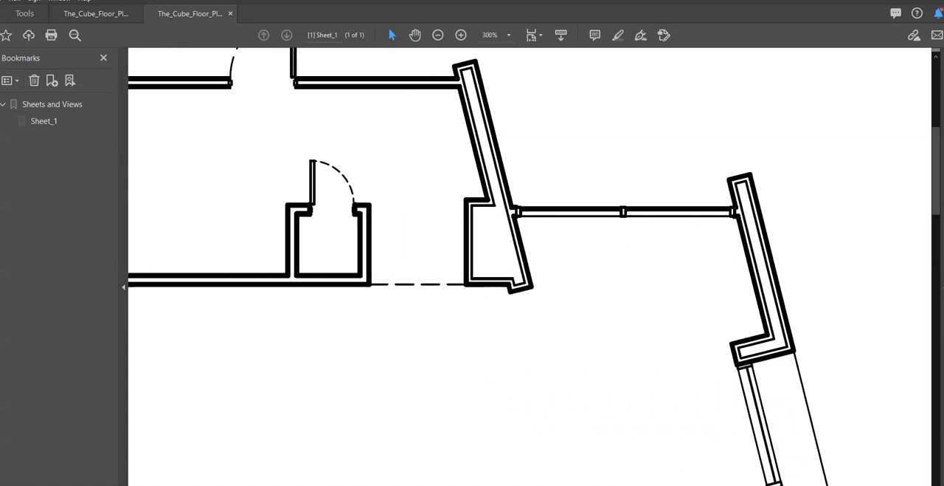
{"action": "scroll", "coordinate": [530, 266], "scroll_direction": "left", "scroll_amount": 5}
{"action": "scroll", "coordinate": [556, 386], "scroll_direction": "up", "scroll_amount": 2}
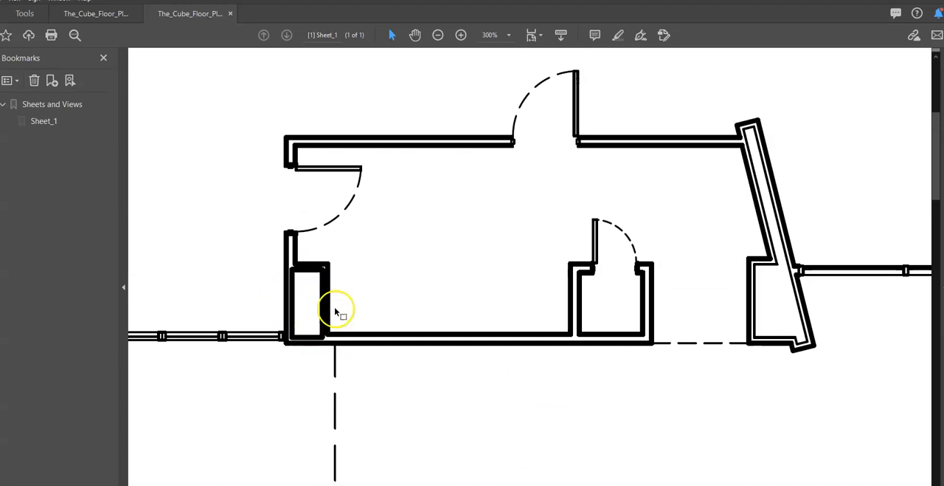
{"action": "scroll", "coordinate": [568, 296], "scroll_direction": "left", "scroll_amount": 19}
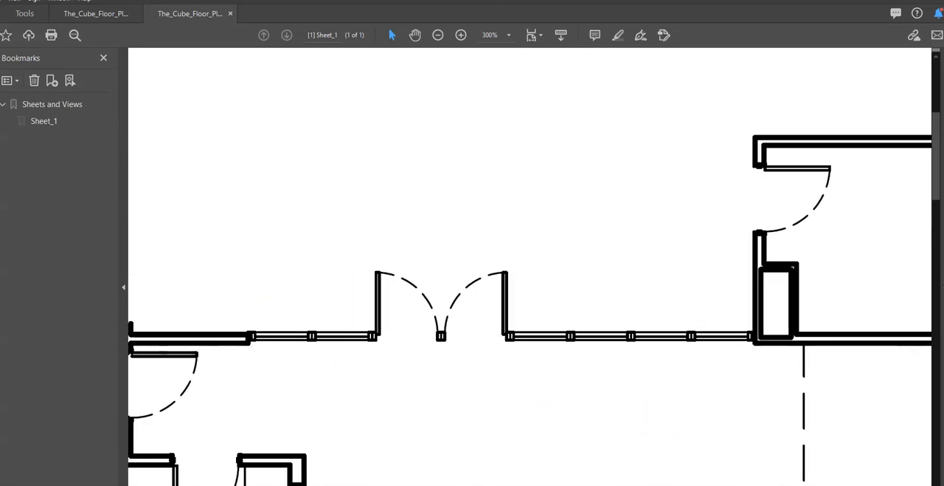
{"action": "scroll", "coordinate": [573, 291], "scroll_direction": "down", "scroll_amount": 5}
{"action": "scroll", "coordinate": [564, 302], "scroll_direction": "down", "scroll_amount": 4}
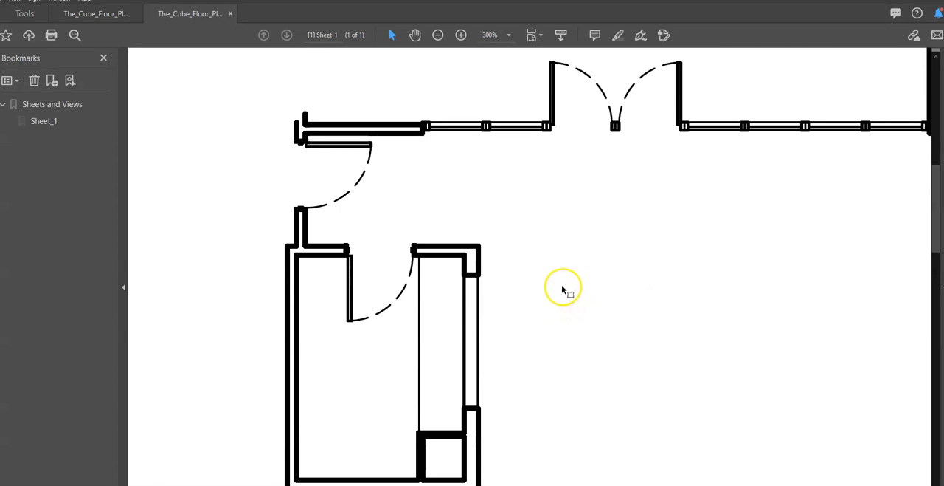
Inspect the line weights of the lower-left rooms, their door swings and the sloping wall in the PDF at 300%.
{"action": "scroll", "coordinate": [447, 347], "scroll_direction": "down", "scroll_amount": 3}
{"action": "scroll", "coordinate": [455, 295], "scroll_direction": "down", "scroll_amount": 9}
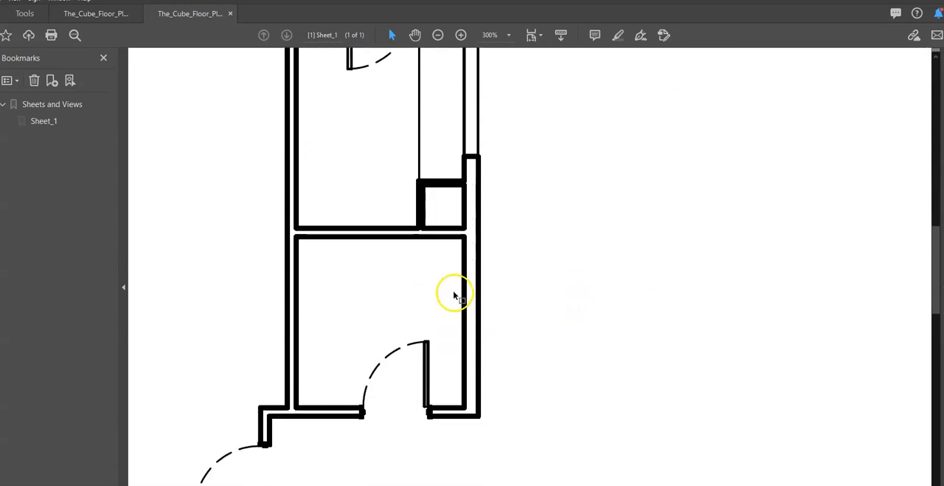
{"action": "scroll", "coordinate": [457, 310], "scroll_direction": "down", "scroll_amount": 5}
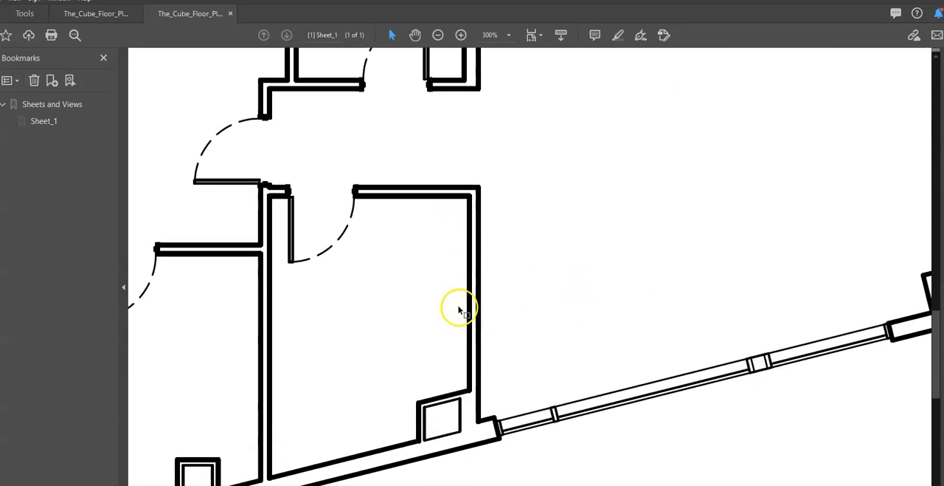
{"action": "scroll", "coordinate": [530, 266], "scroll_direction": "left", "scroll_amount": 7}
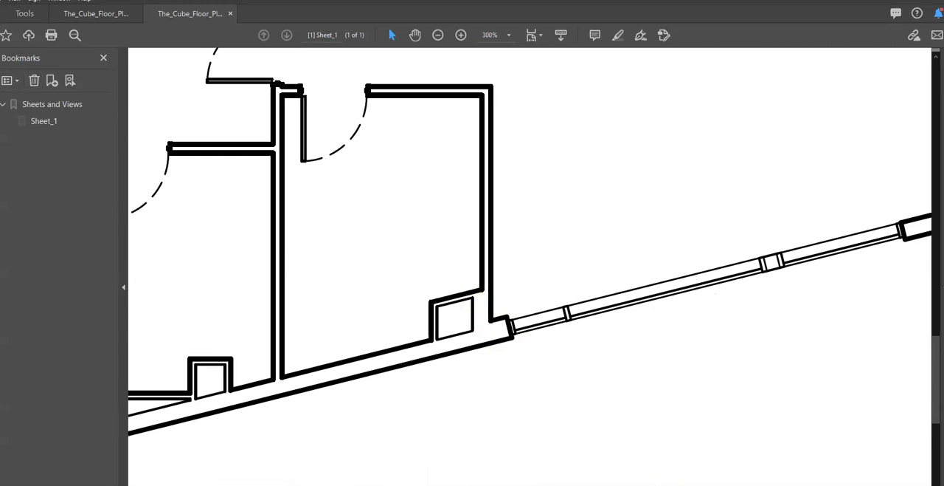
{"action": "scroll", "coordinate": [529, 266], "scroll_direction": "right", "scroll_amount": 1}
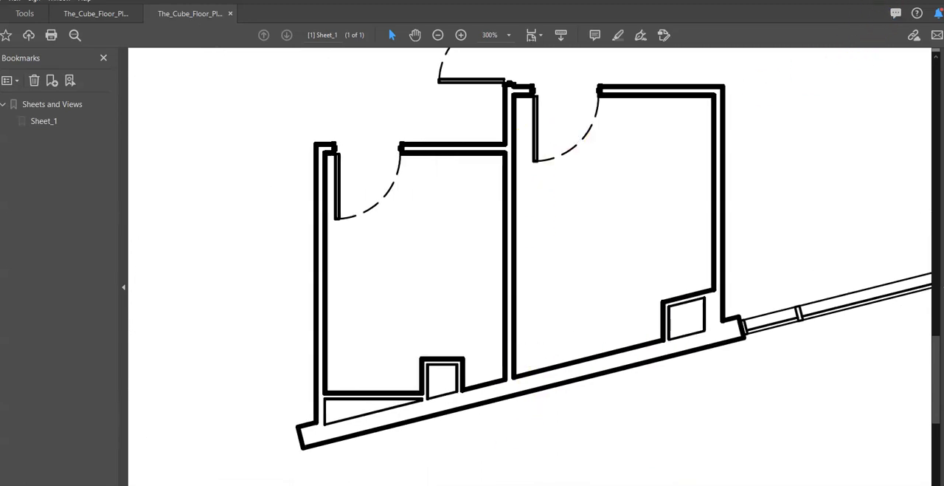
Switch to AutoCAD and, in model space, move the four lines of the square below the left room's counter to the Medium layer.
{"action": "key", "text": "alt+Tab"}
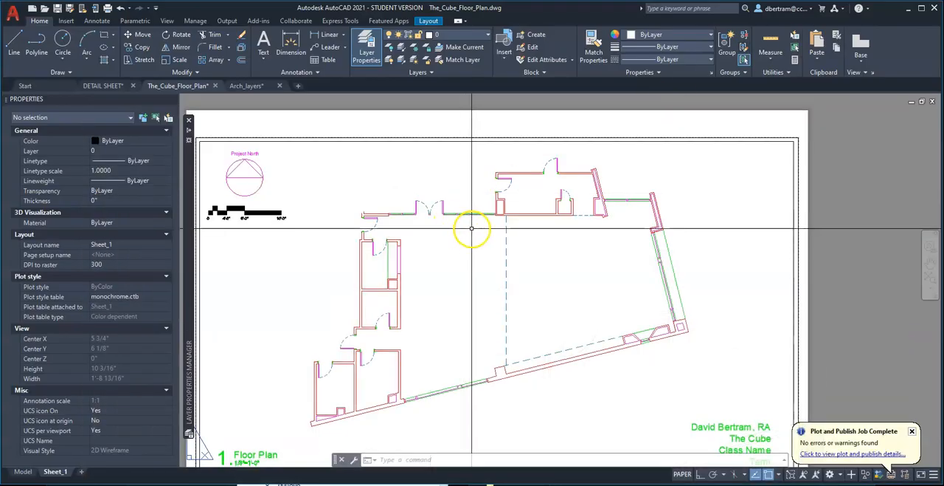
{"action": "left_click", "coordinate": [23, 470]}
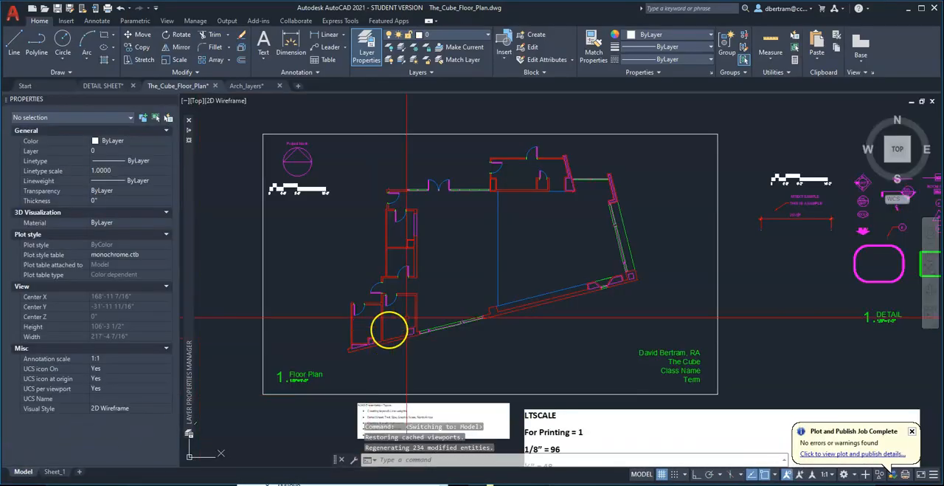
{"action": "scroll", "coordinate": [412, 251], "scroll_direction": "up", "scroll_amount": 5}
{"action": "scroll", "coordinate": [380, 238], "scroll_direction": "down", "scroll_amount": 4}
{"action": "scroll", "coordinate": [372, 221], "scroll_direction": "up", "scroll_amount": 4}
{"action": "left_click", "coordinate": [367, 148]}
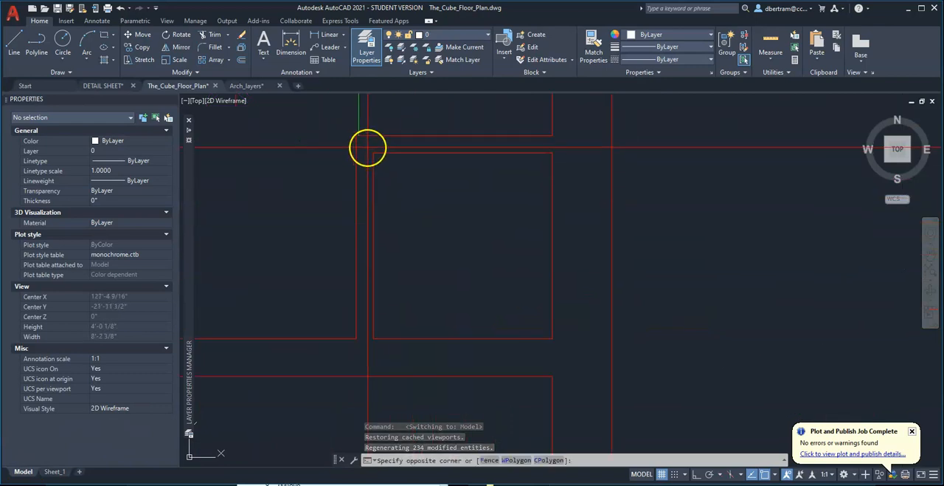
{"action": "left_click", "coordinate": [559, 343]}
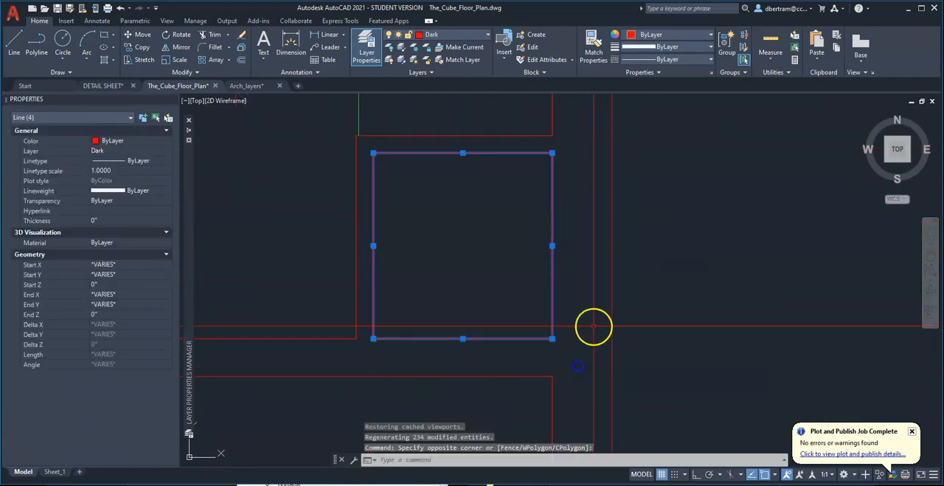
{"action": "left_click", "coordinate": [453, 34]}
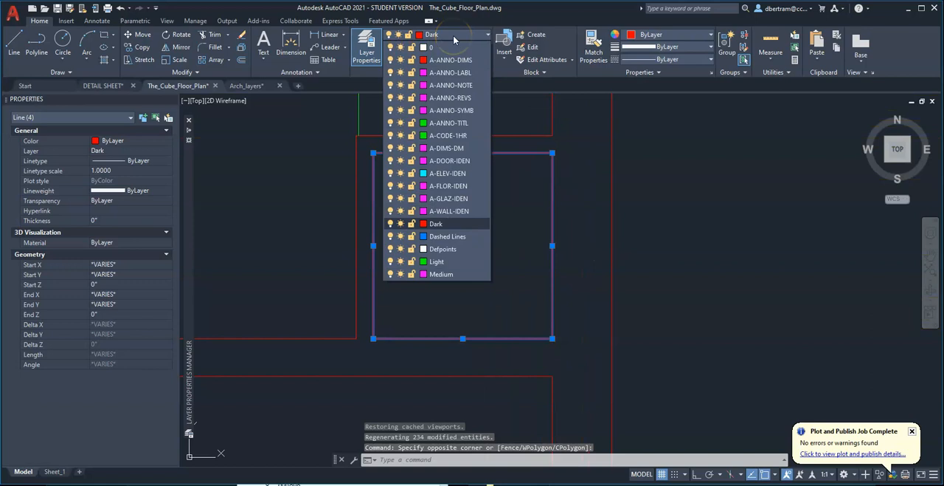
{"action": "left_click", "coordinate": [448, 275]}
{"action": "scroll", "coordinate": [450, 276], "scroll_direction": "down", "scroll_amount": 8}
{"action": "key", "text": "Escape"}
{"action": "key", "text": "Escape"}
Move the four lines of the inner rectangle in the upper room's lower-left wall corner to the Medium layer.
{"action": "scroll", "coordinate": [434, 264], "scroll_direction": "up", "scroll_amount": 6}
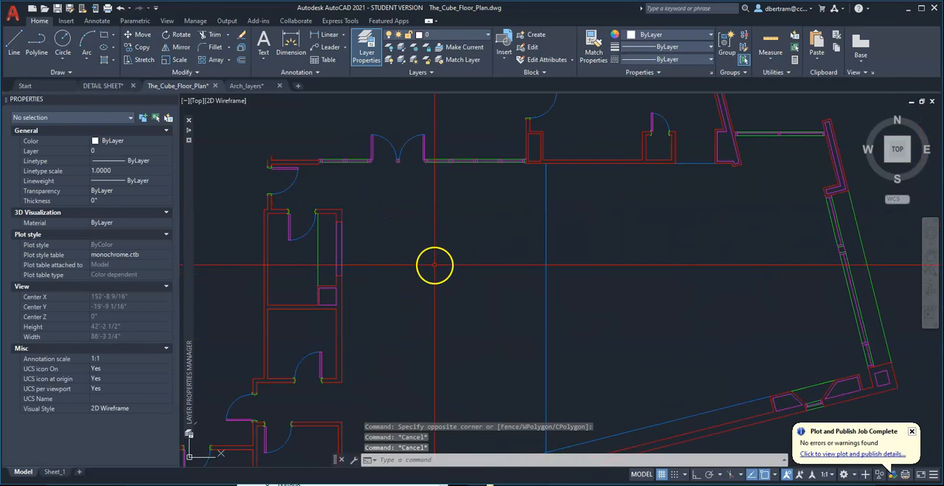
{"action": "scroll", "coordinate": [527, 137], "scroll_direction": "up", "scroll_amount": 8}
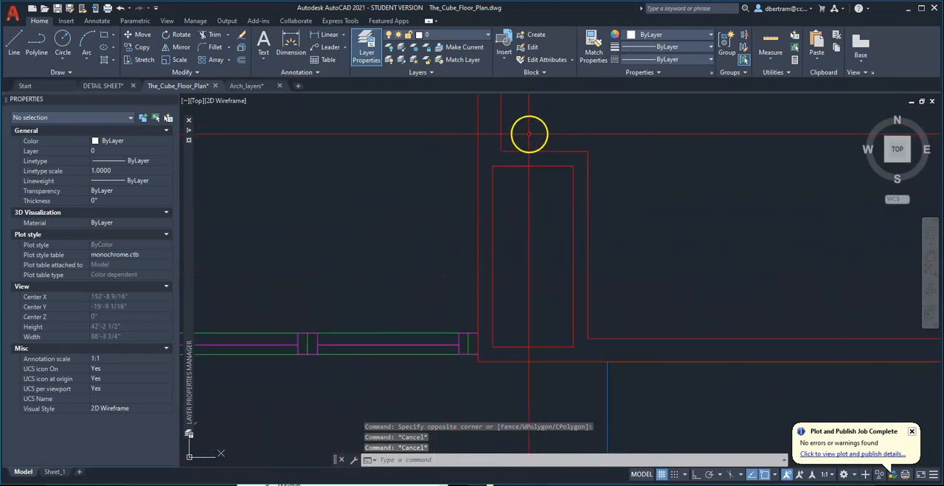
{"action": "left_click", "coordinate": [487, 160]}
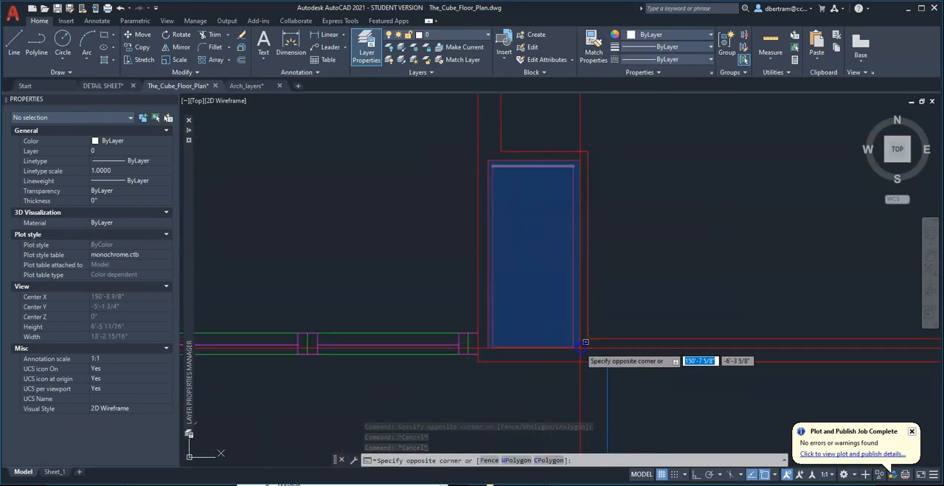
{"action": "left_click", "coordinate": [568, 318]}
{"action": "left_click", "coordinate": [452, 37]}
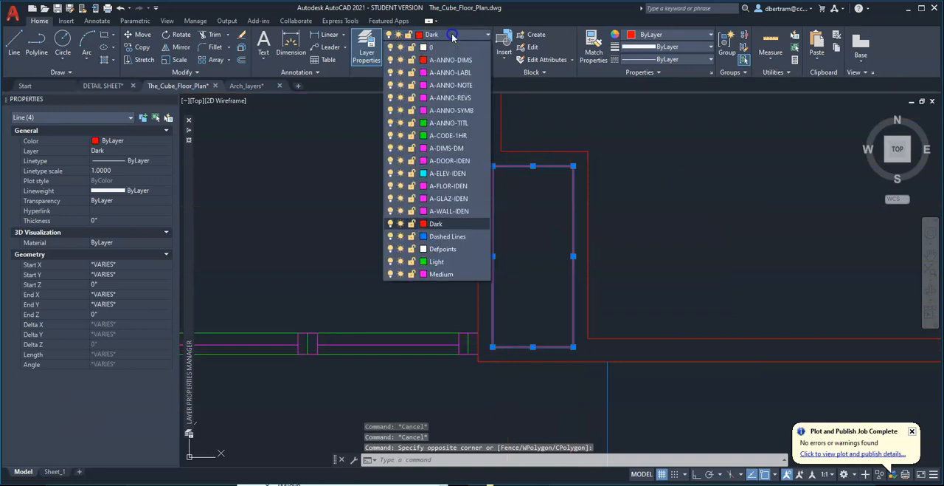
{"action": "left_click", "coordinate": [451, 277]}
{"action": "key", "text": "Escape"}
{"action": "key", "text": "Escape"}
Set up a plot of the Sheet_1 layout with the <Previous plot> page setup and preview it.
{"action": "scroll", "coordinate": [504, 220], "scroll_direction": "down", "scroll_amount": 8}
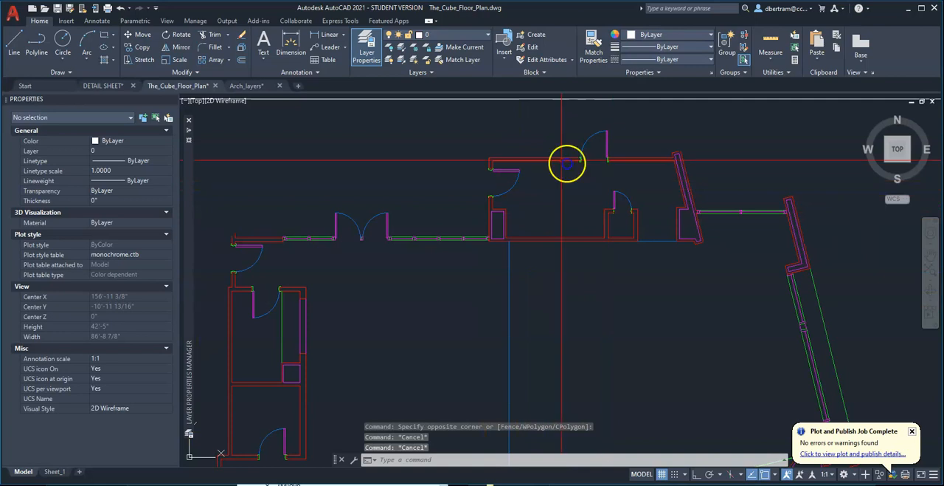
{"action": "scroll", "coordinate": [569, 162], "scroll_direction": "down", "scroll_amount": 4}
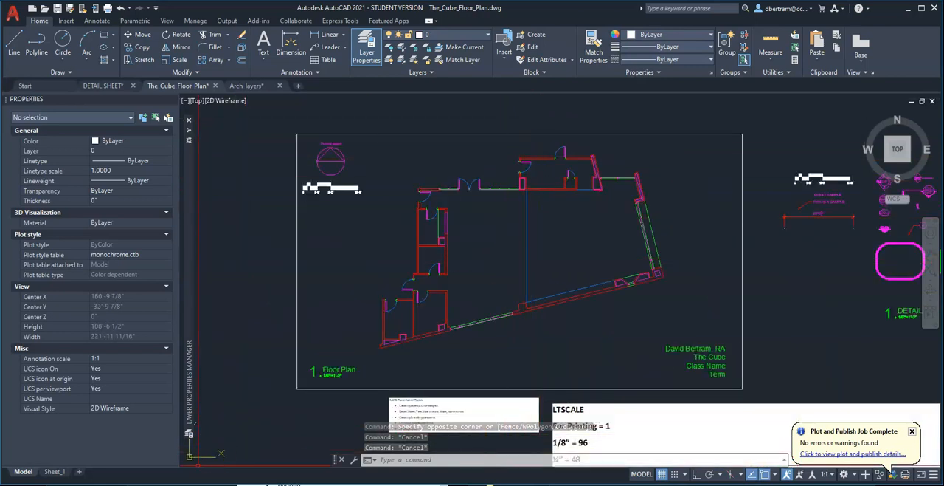
{"action": "left_click", "coordinate": [54, 471]}
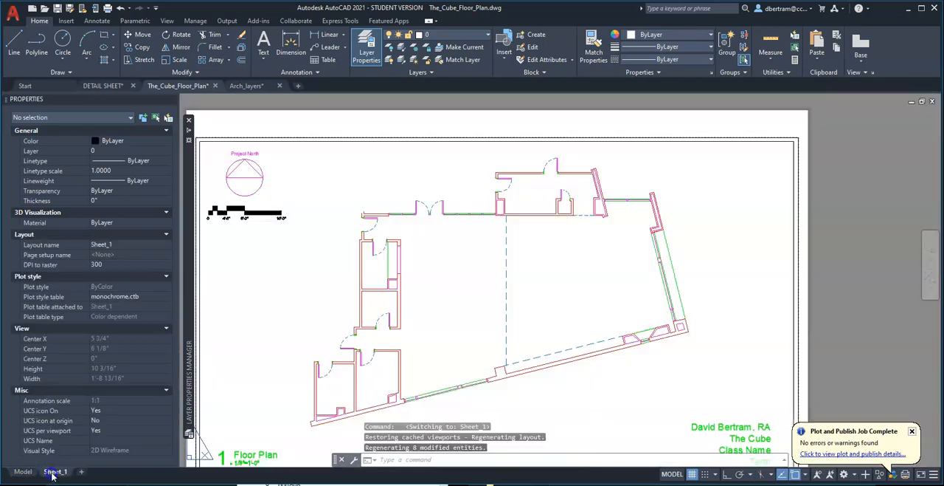
{"action": "scroll", "coordinate": [529, 282], "scroll_direction": "down", "scroll_amount": 3}
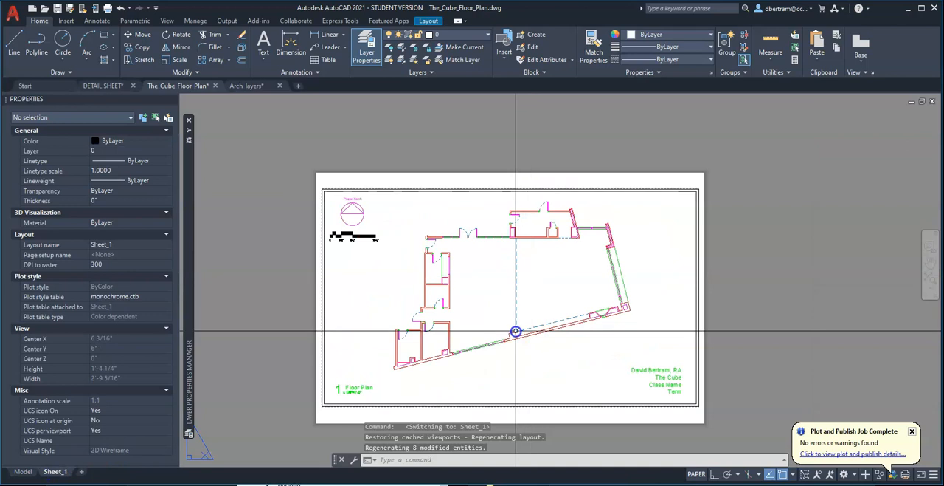
{"action": "key", "text": "ctrl+p"}
{"action": "left_click", "coordinate": [421, 136]}
{"action": "left_click", "coordinate": [411, 153]}
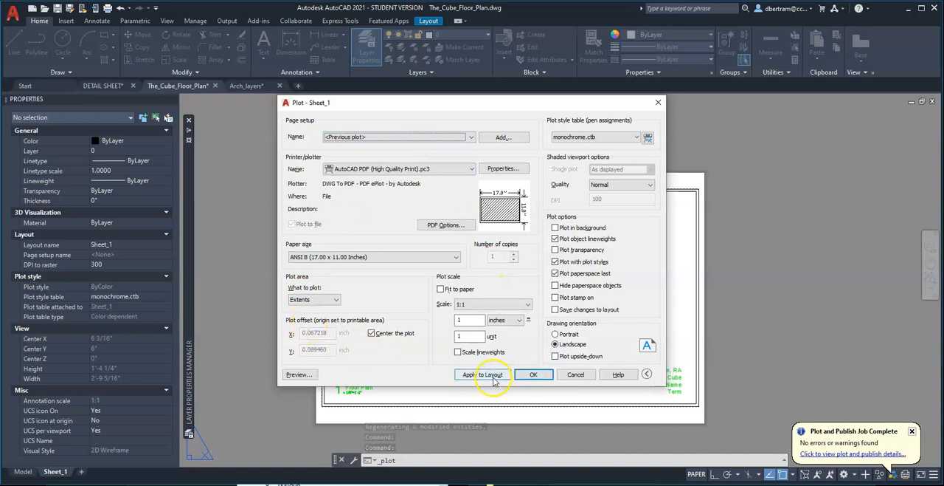
{"action": "left_click", "coordinate": [299, 375]}
Plot the previewed sheet to a PDF named The_Cube_Floor_Plan-Sheet_3 on the Desktop.
{"action": "right_click", "coordinate": [561, 274]}
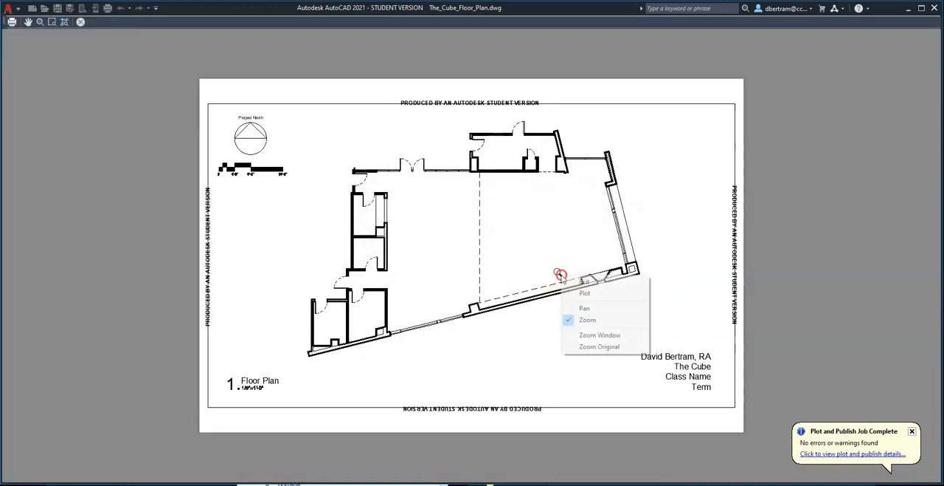
{"action": "left_click", "coordinate": [585, 293]}
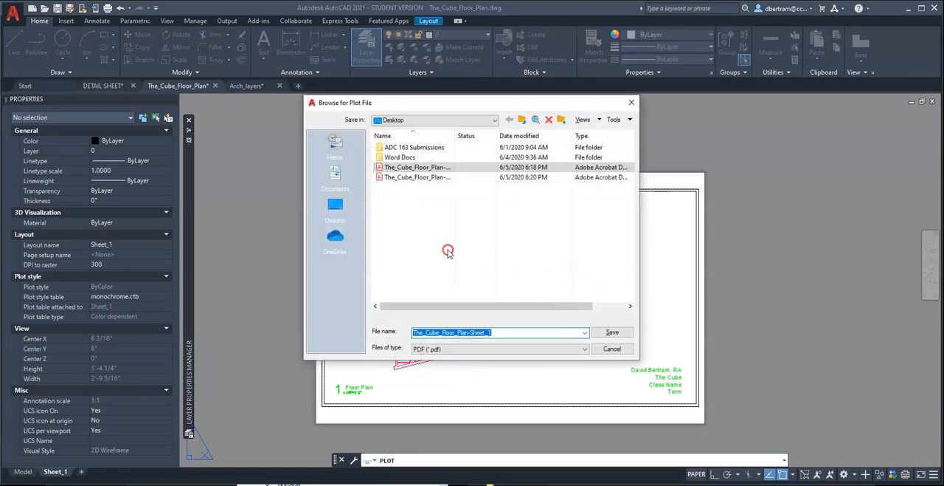
{"action": "left_click", "coordinate": [502, 331]}
{"action": "key", "text": "BackSpace"}
{"action": "type", "text": "3"}
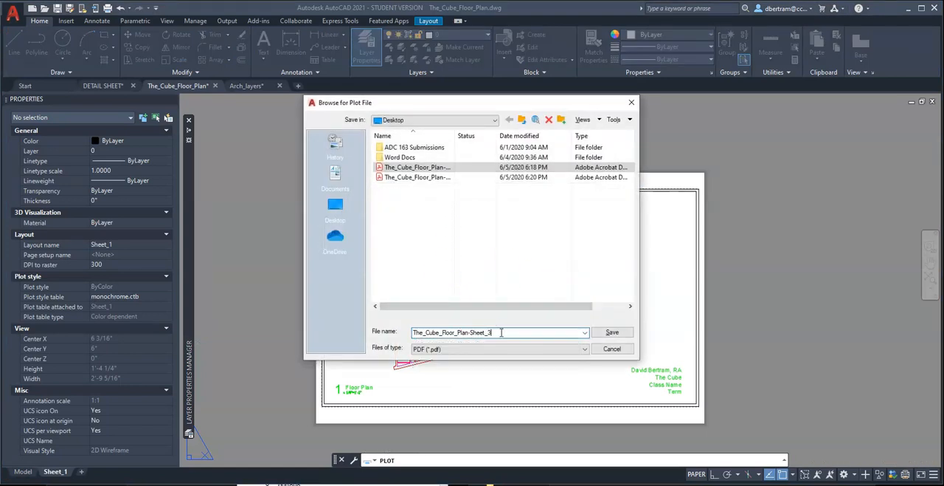
{"action": "left_click", "coordinate": [613, 333]}
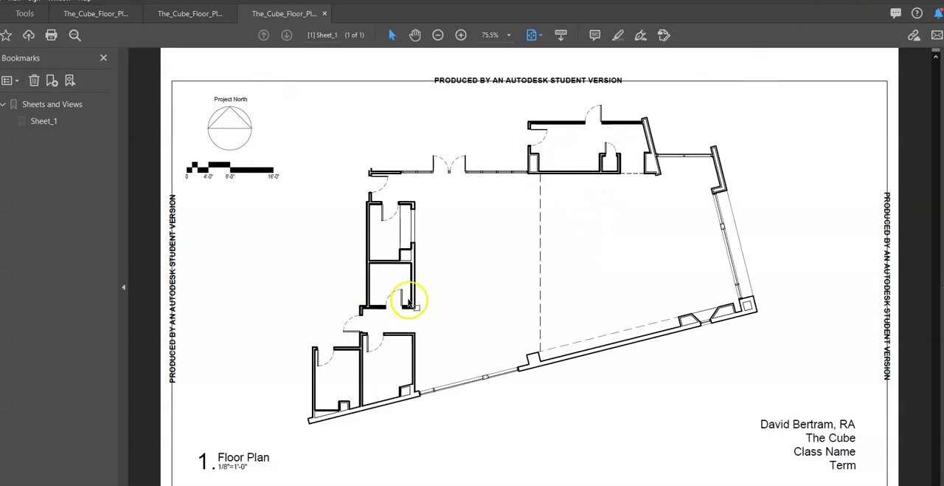
Examine the whole floor plan's line weights and dashed lines in the new PDF at 100%, then at 75.5%.
{"action": "left_click", "coordinate": [461, 35]}
{"action": "scroll", "coordinate": [439, 211], "scroll_direction": "down", "scroll_amount": 3}
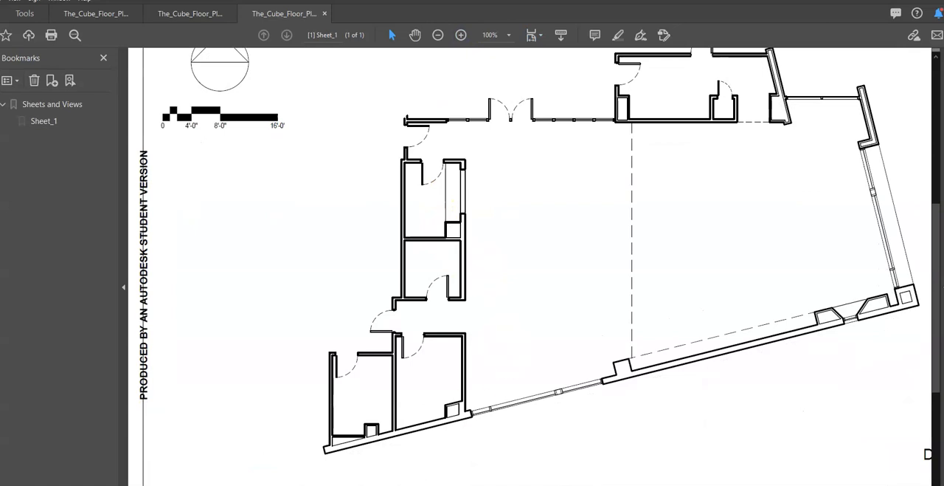
{"action": "scroll", "coordinate": [530, 266], "scroll_direction": "right", "scroll_amount": 4}
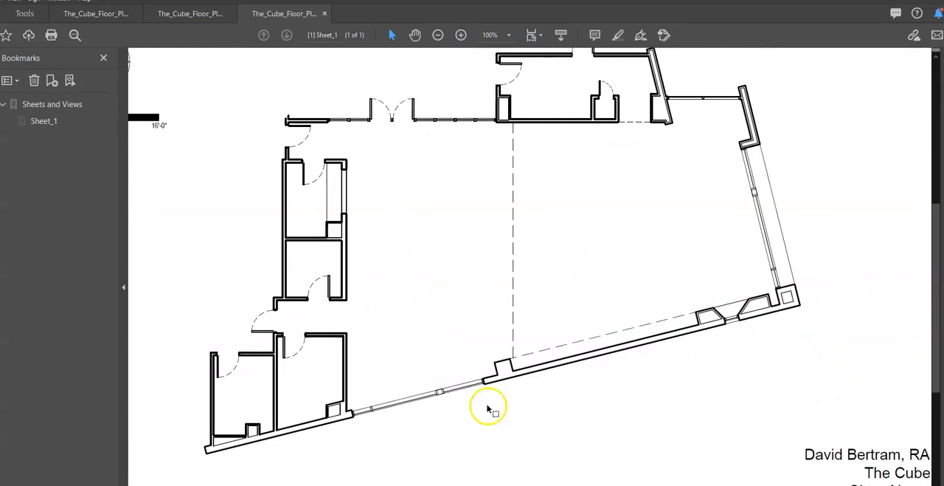
{"action": "scroll", "coordinate": [507, 396], "scroll_direction": "up", "scroll_amount": 3}
{"action": "scroll", "coordinate": [507, 397], "scroll_direction": "up", "scroll_amount": 1}
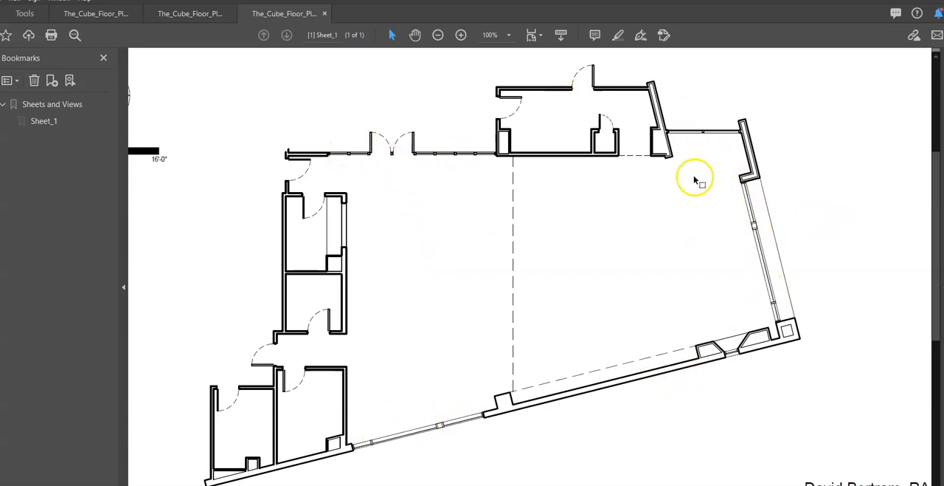
{"action": "left_click", "coordinate": [437, 35]}
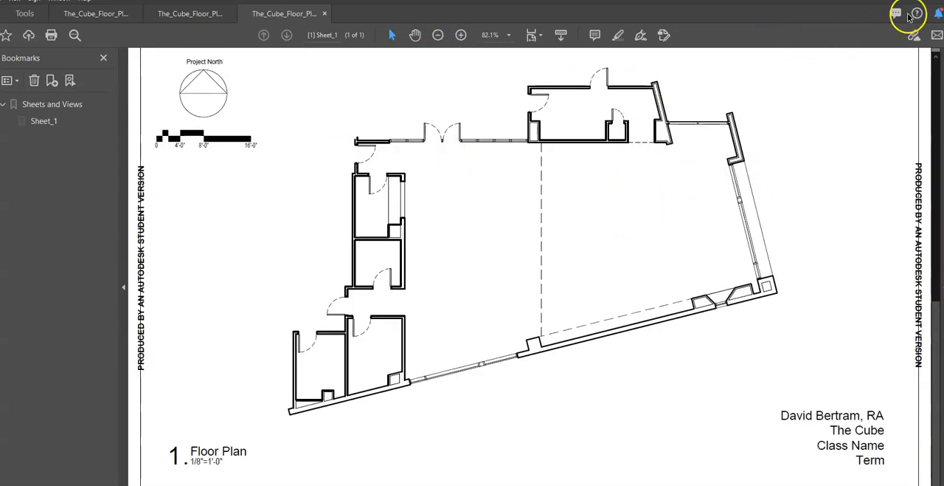
{"action": "left_click", "coordinate": [437, 35]}
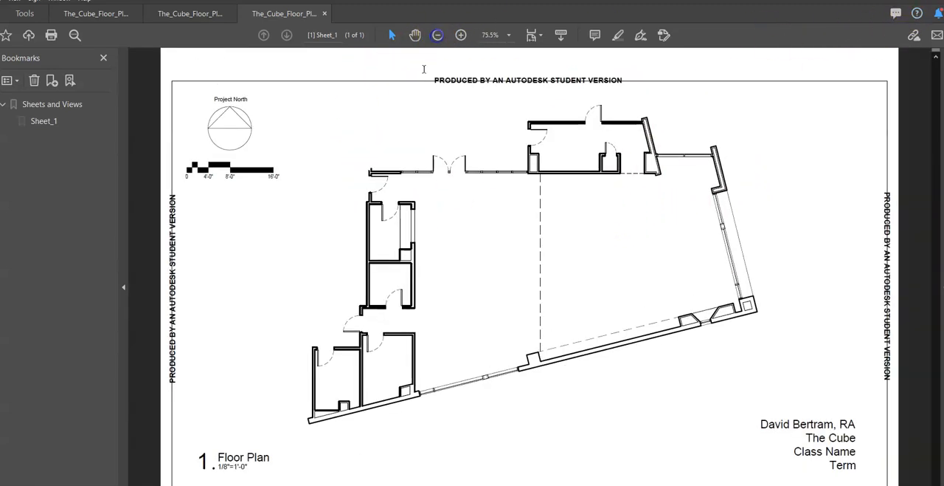